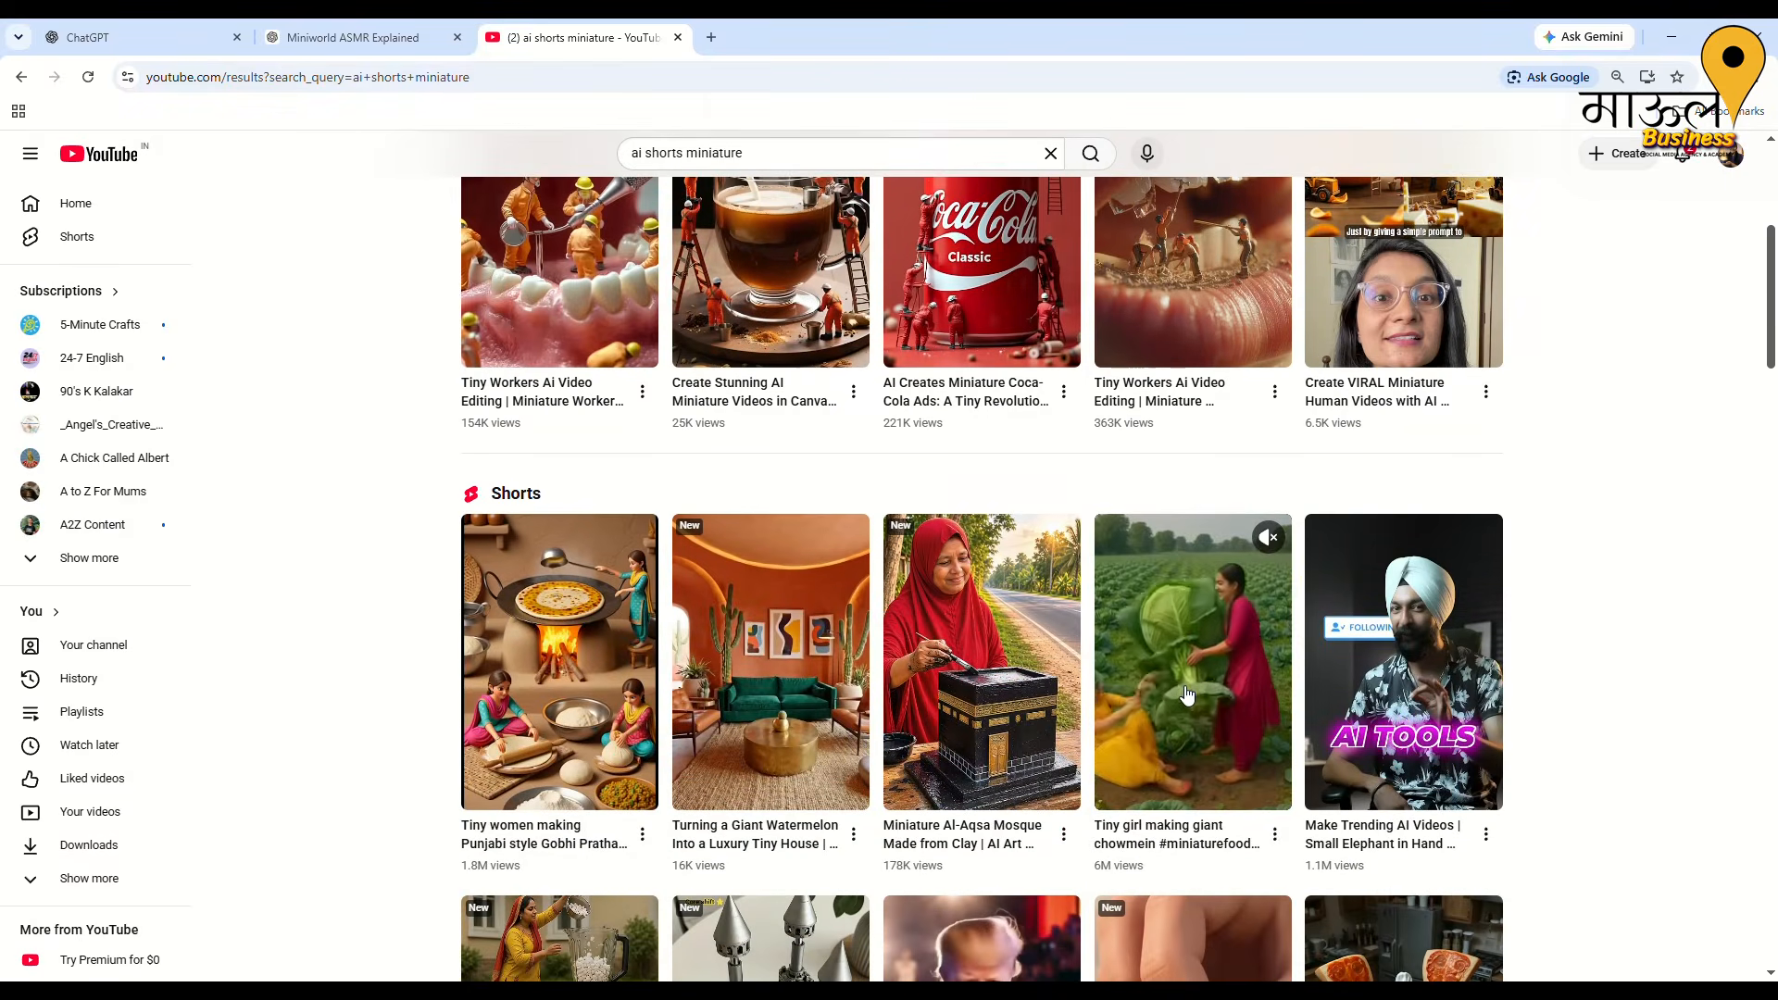
Browse the AI miniature shorts, starting with the giant chowmein video, and return to the search results
click(1189, 695)
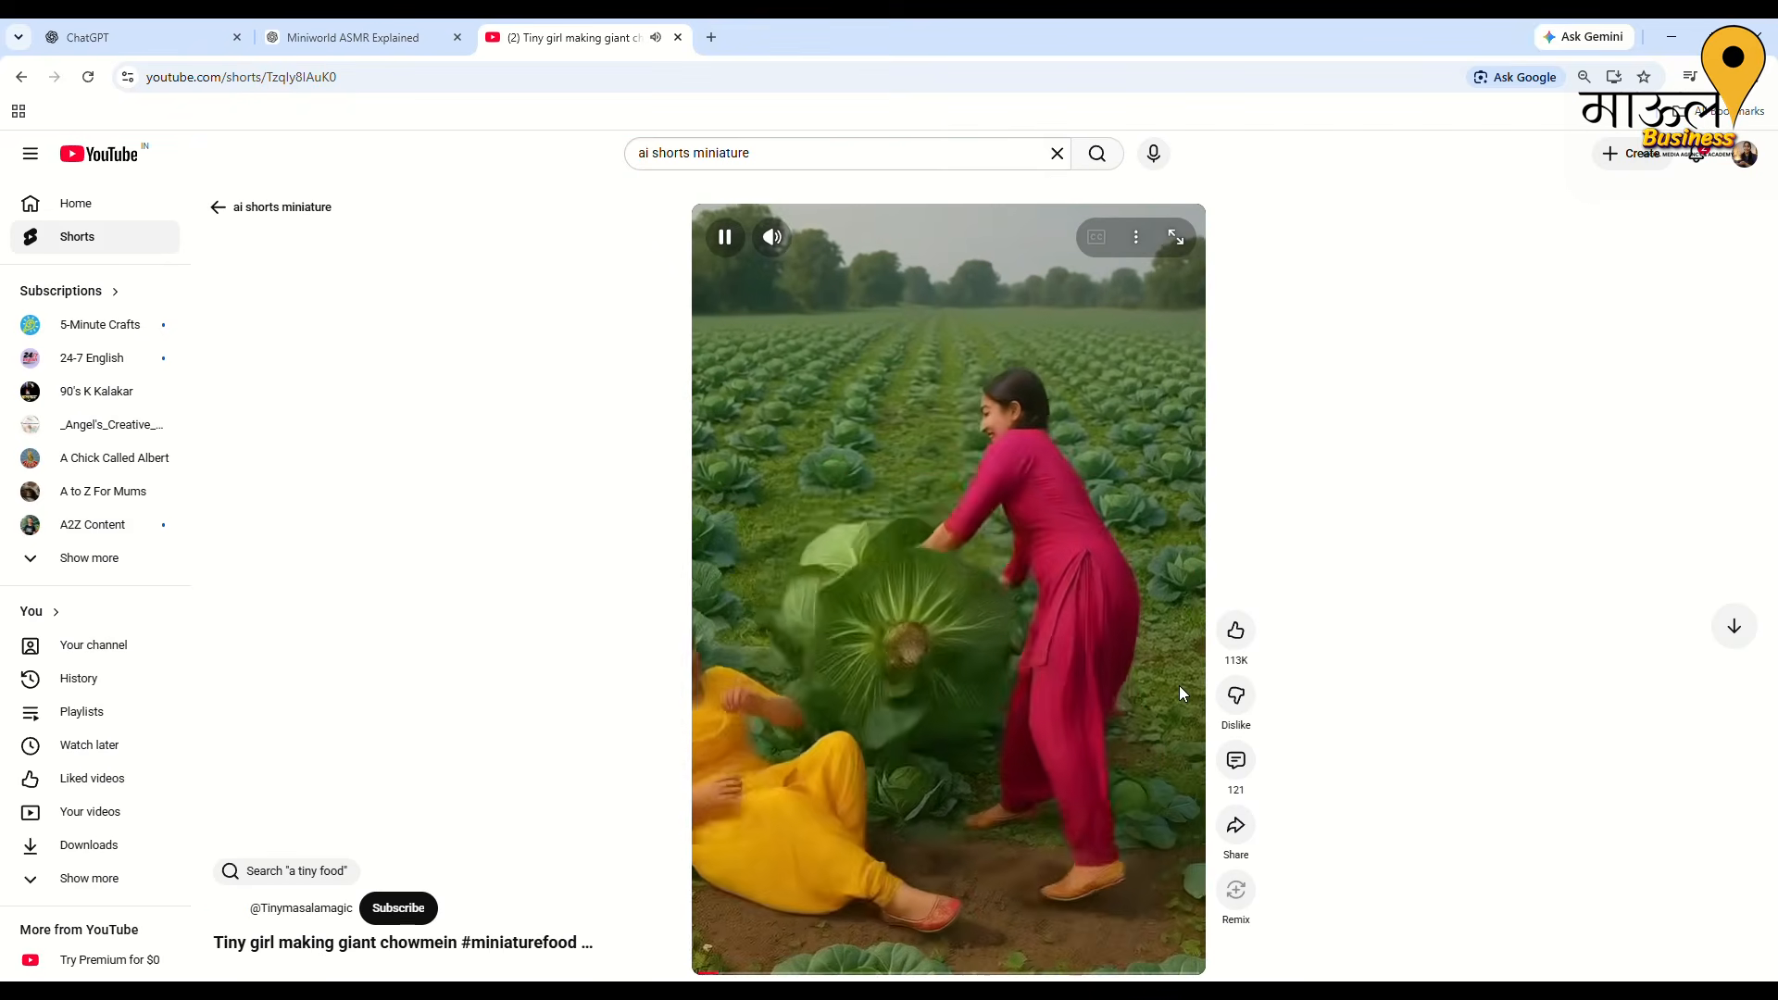
scroll(1180, 690, down, 2)
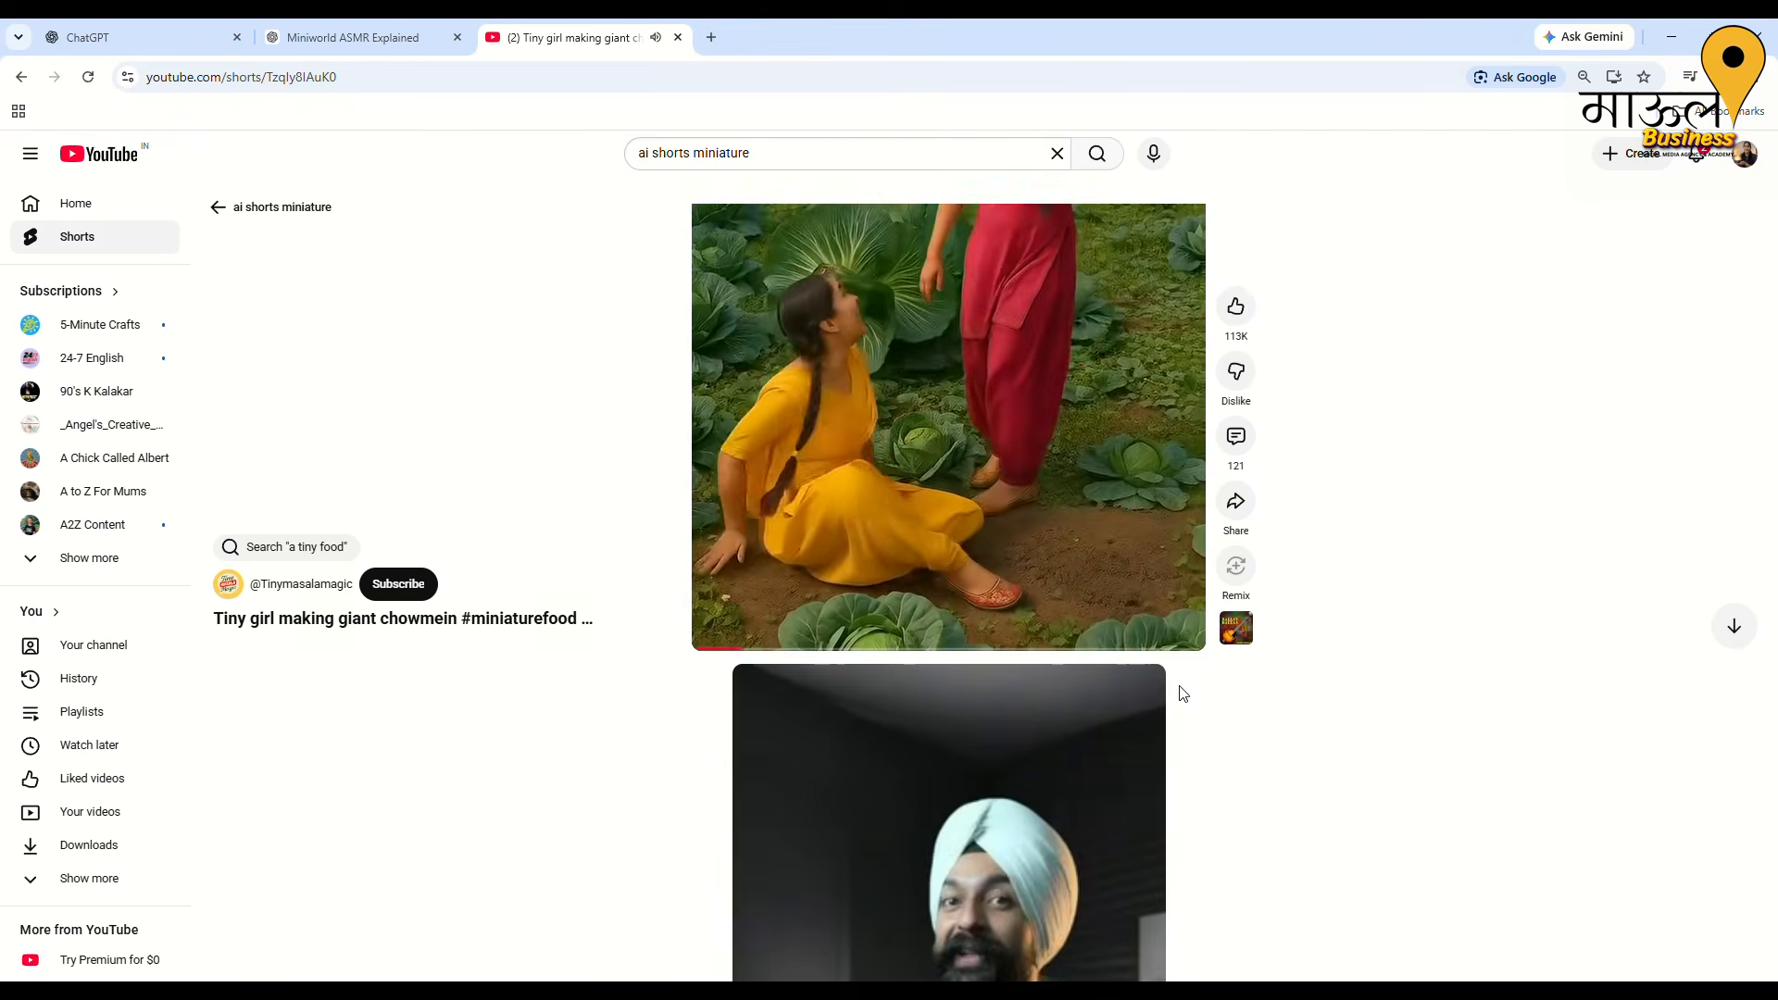
scroll(1181, 691, down, 2)
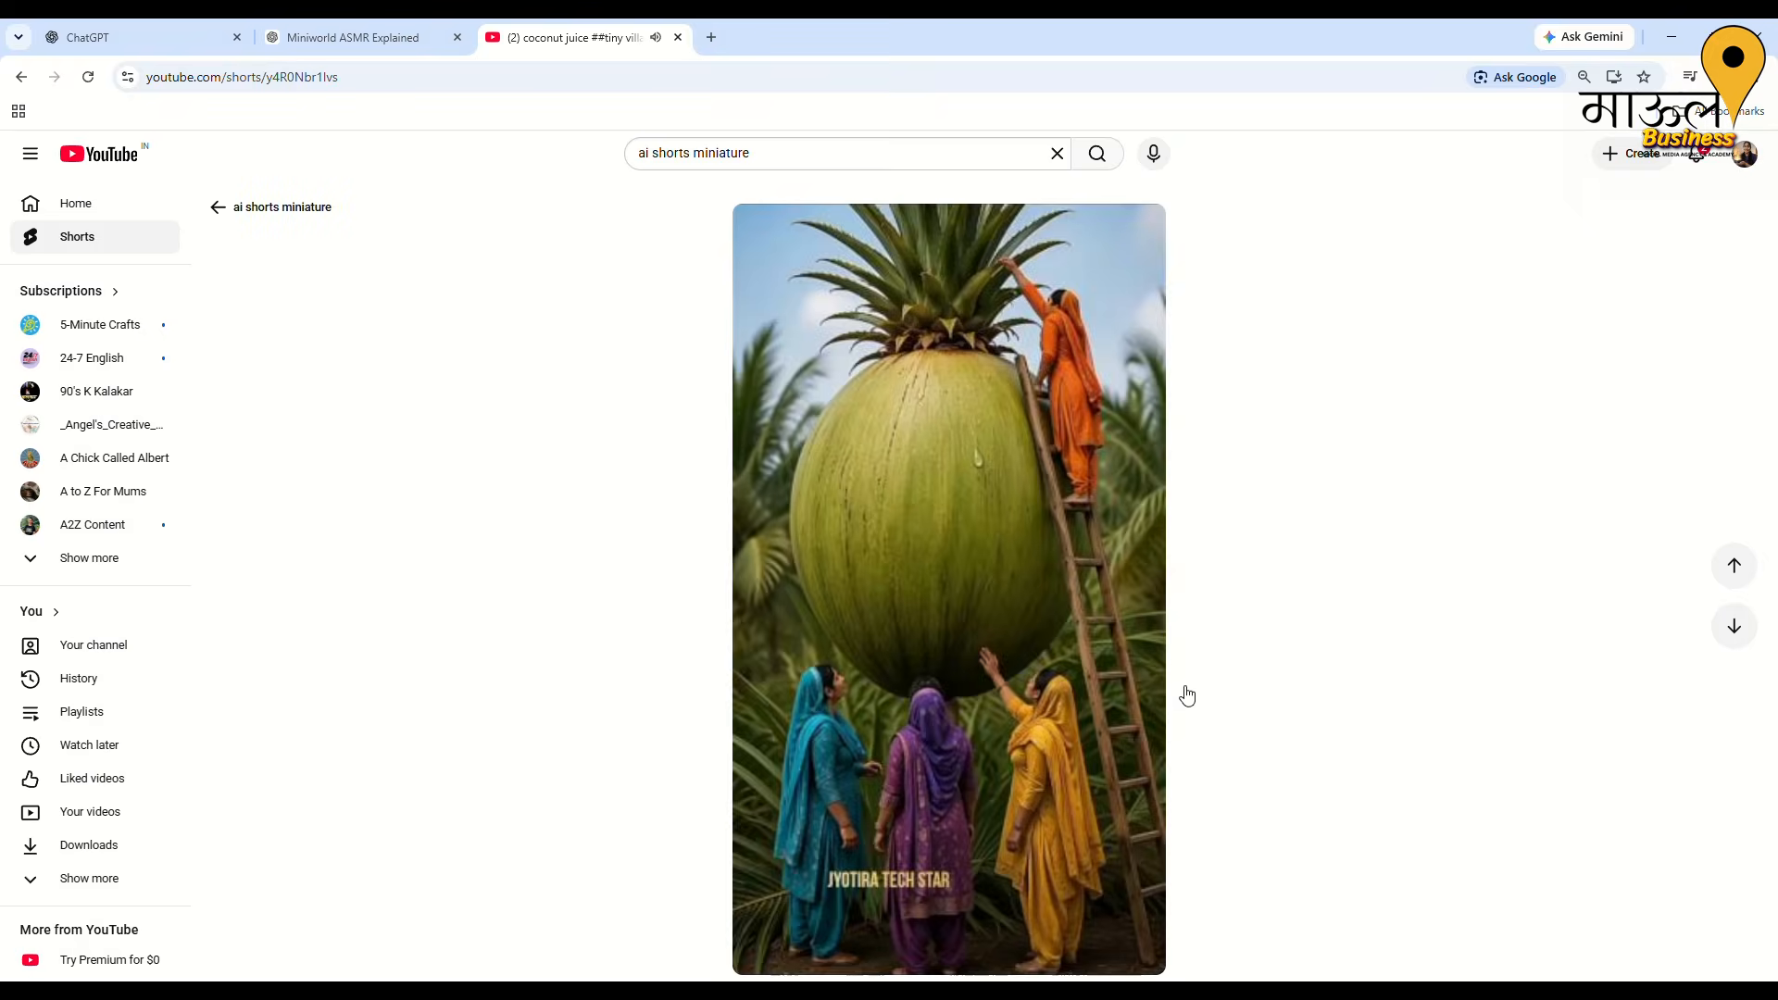
scroll(1183, 693, down, 2)
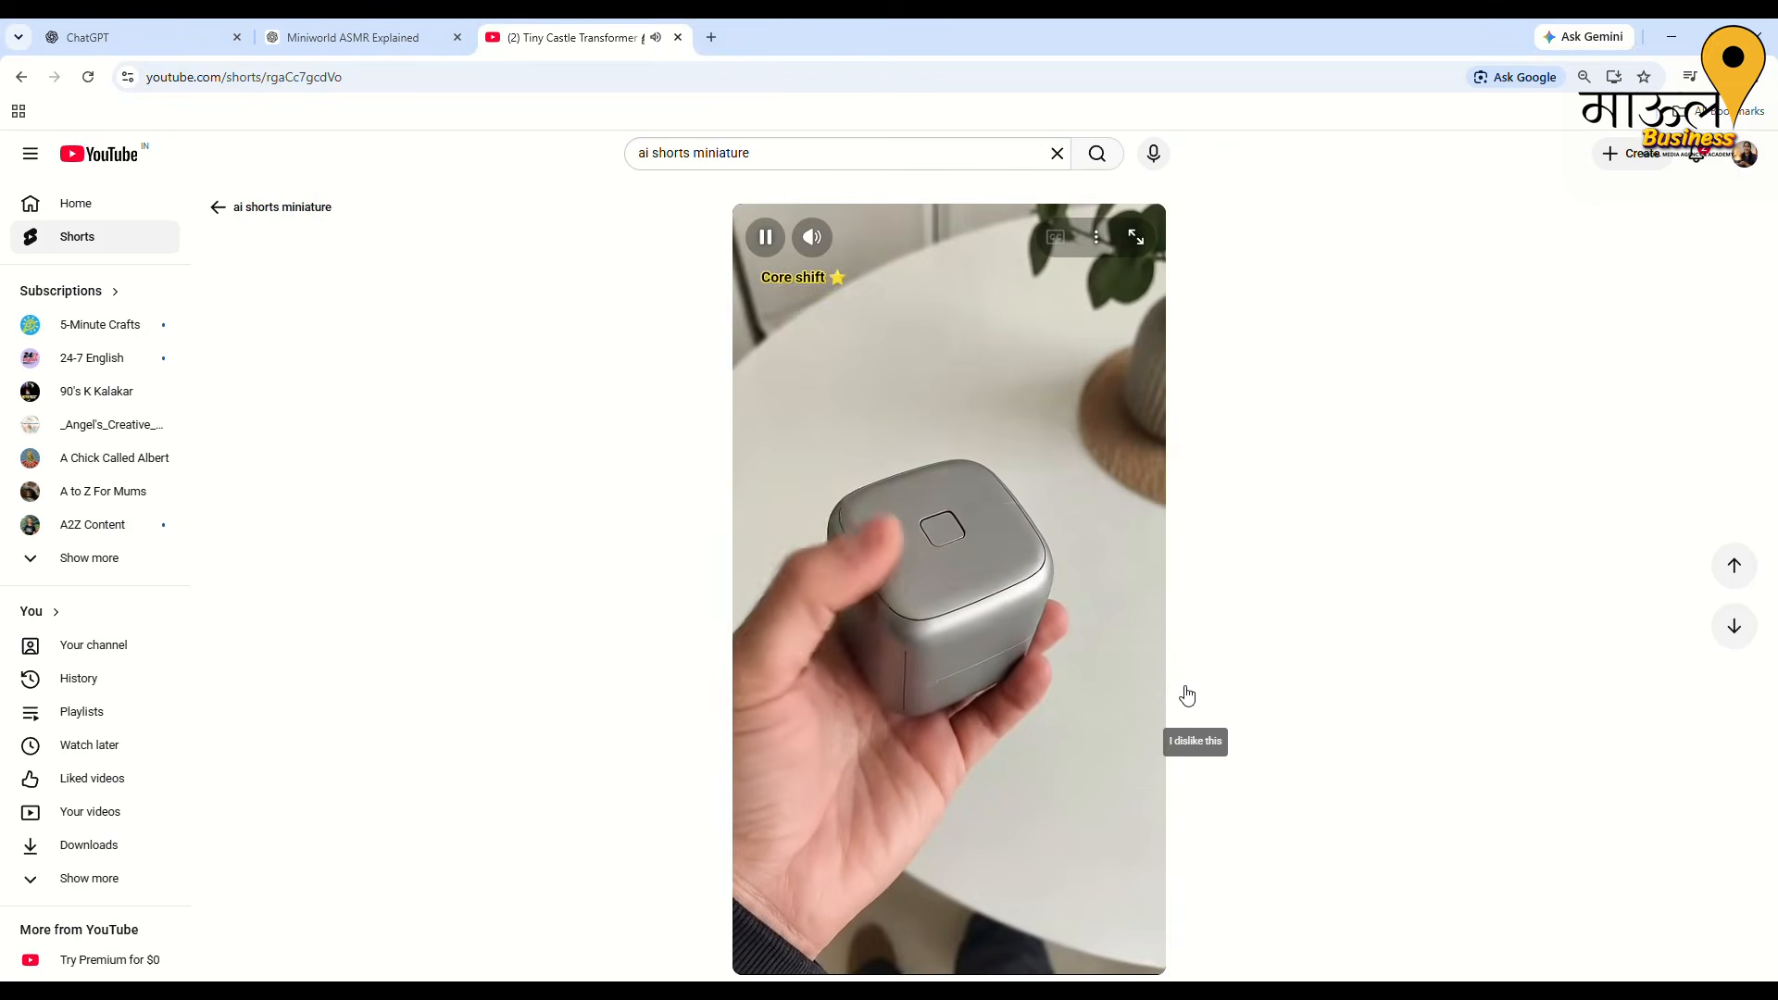
scroll(1183, 693, down, 2)
scroll(1190, 693, down, 2)
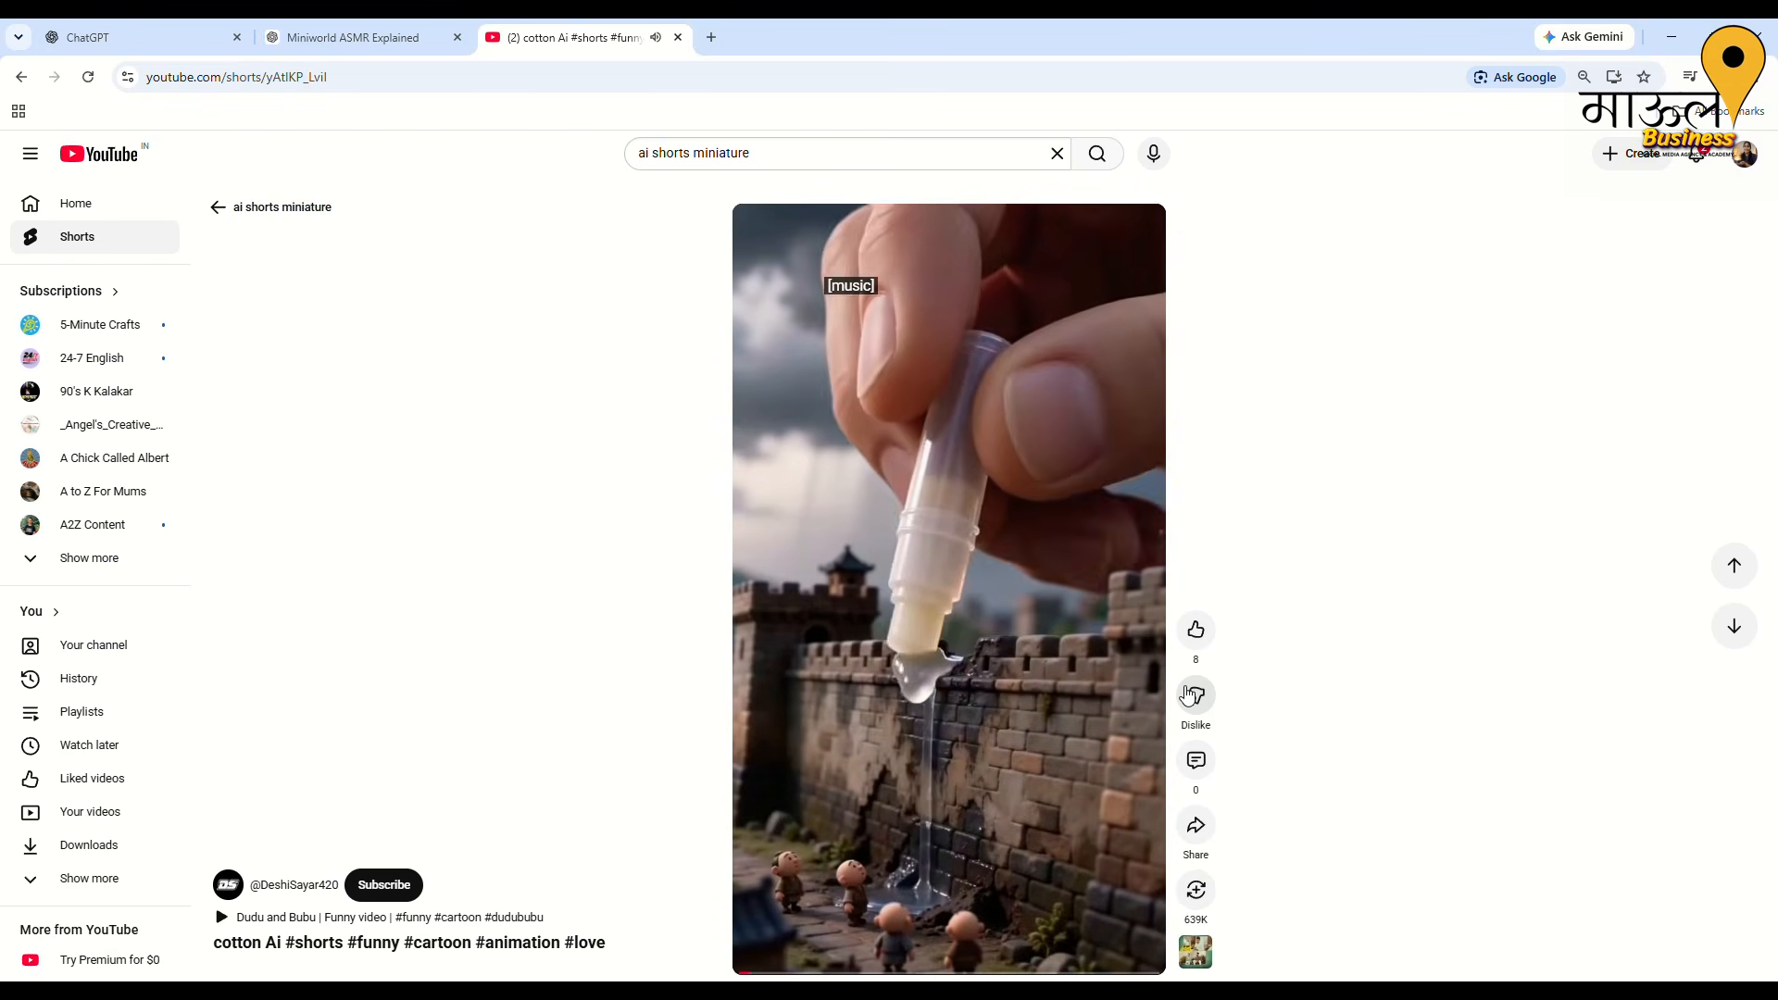
scroll(1189, 692, down, 2)
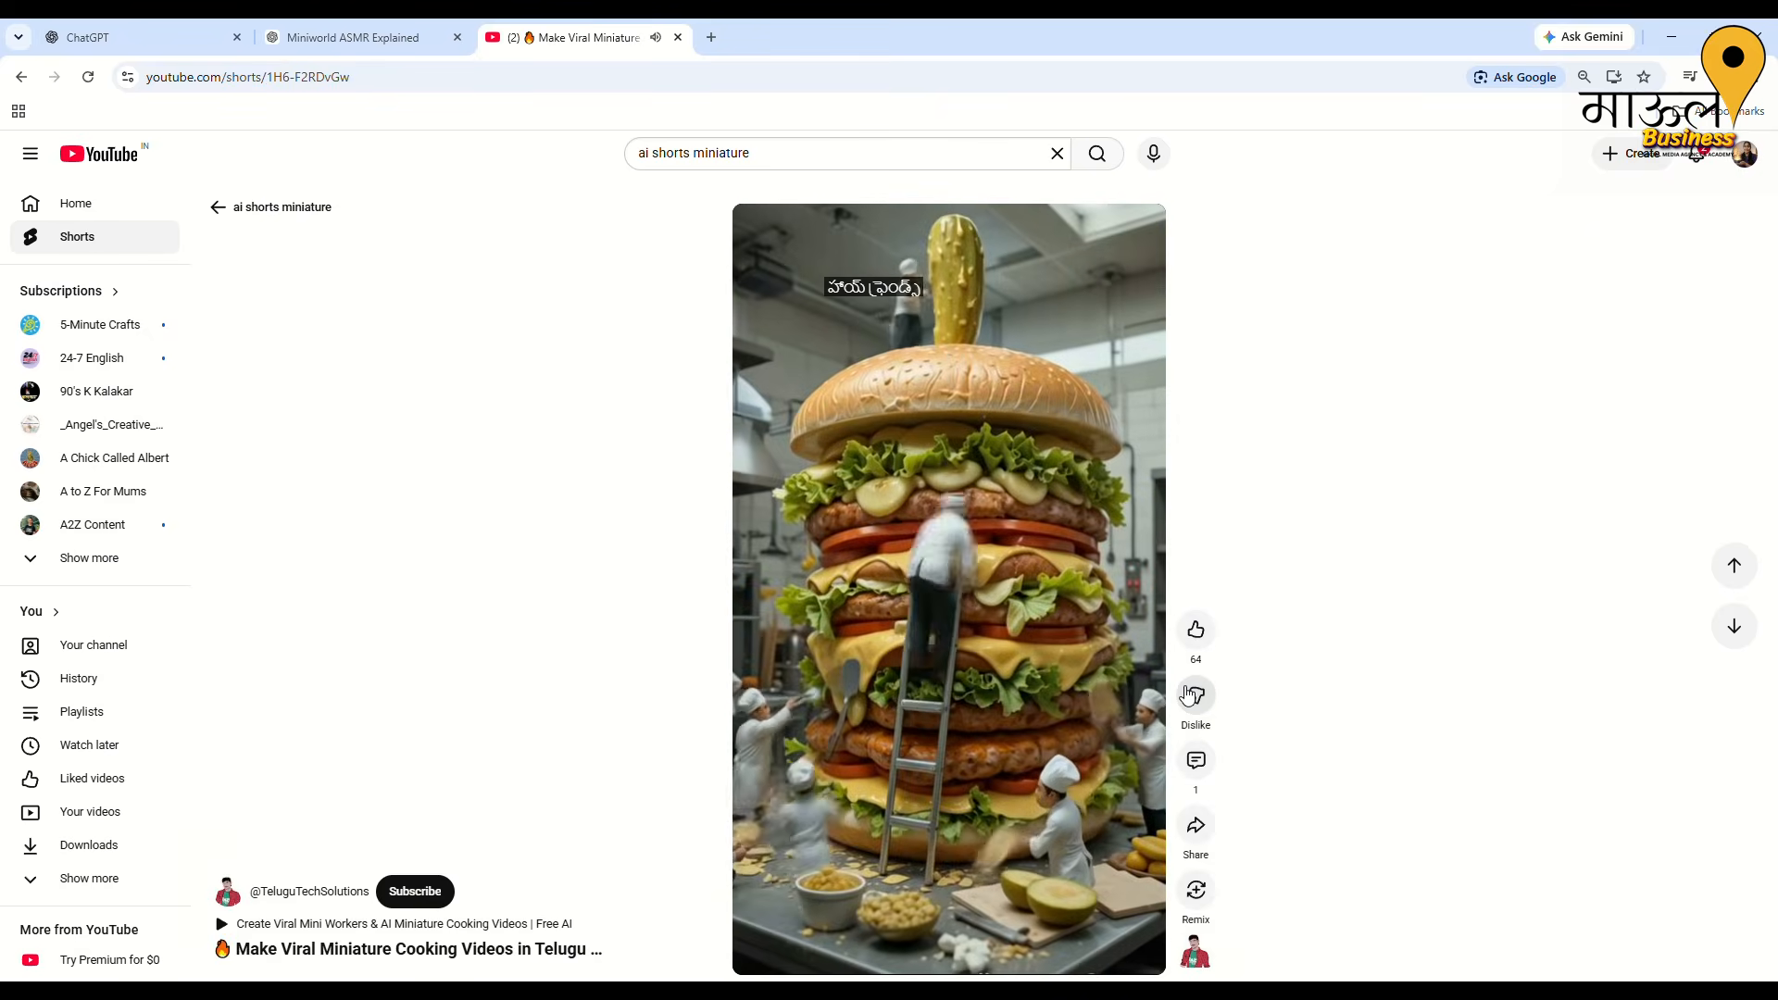
scroll(1185, 693, down, 2)
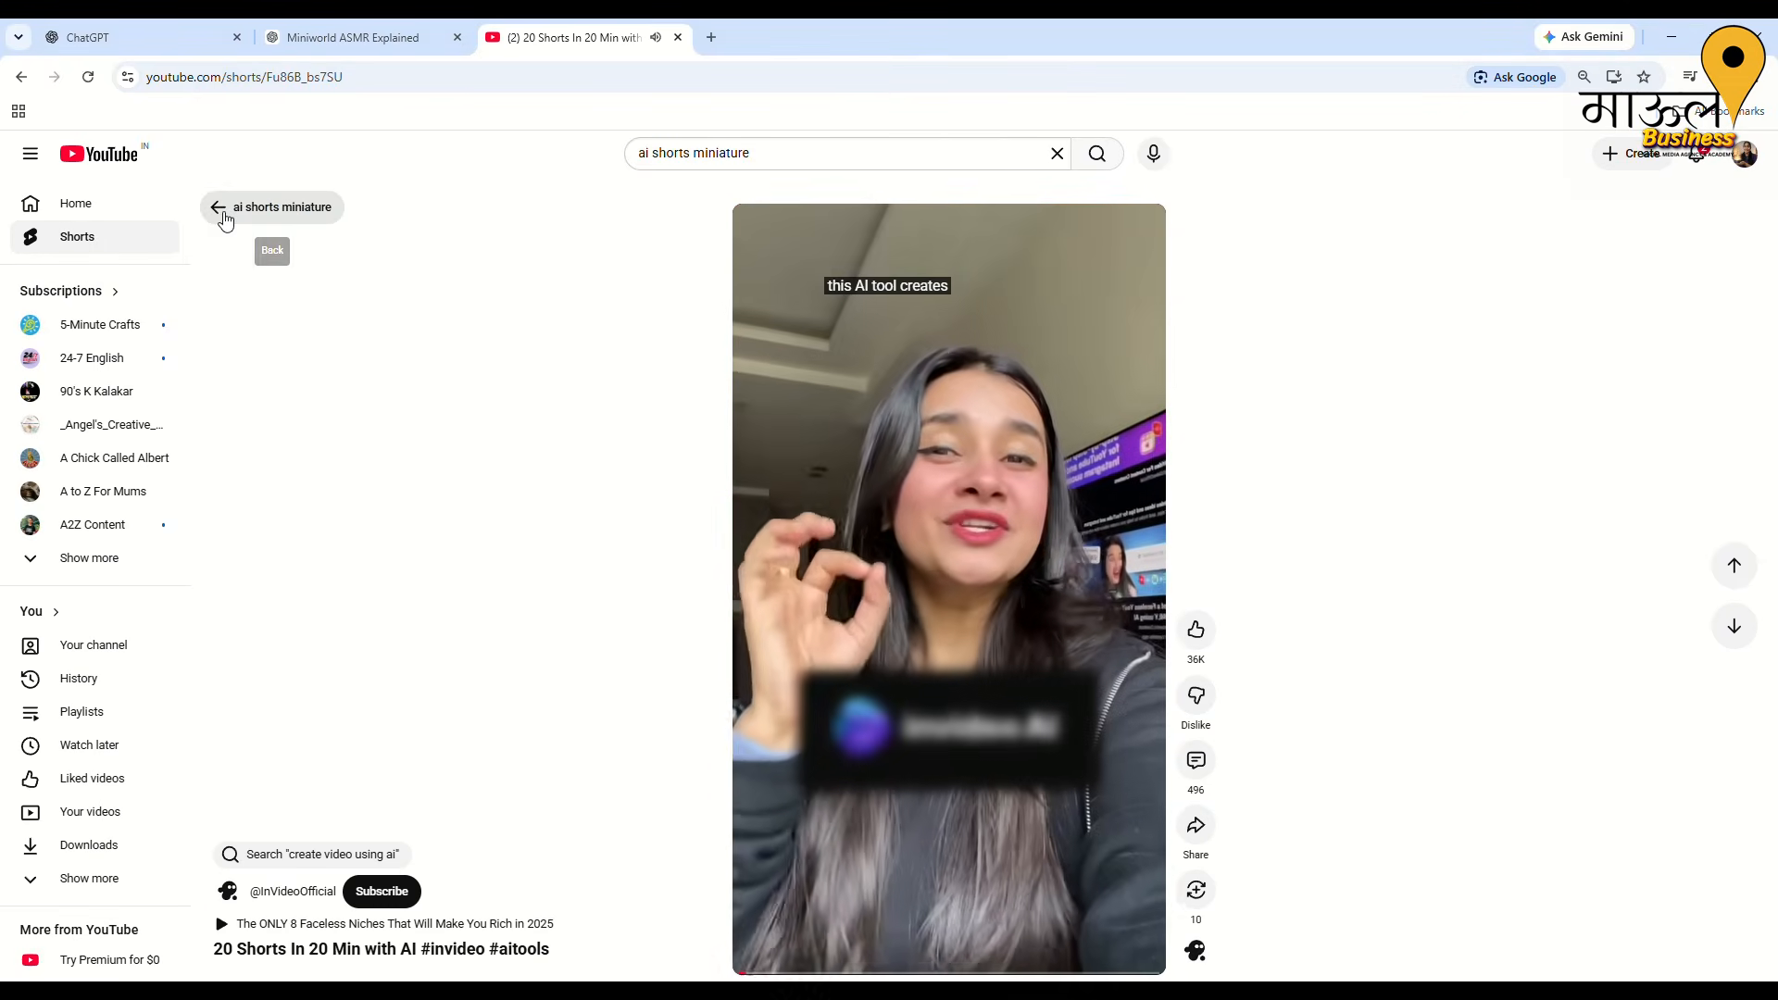
click(219, 207)
Switch to the Miniworld ASMR conversation in ChatGPT and go to its first prompt
click(363, 36)
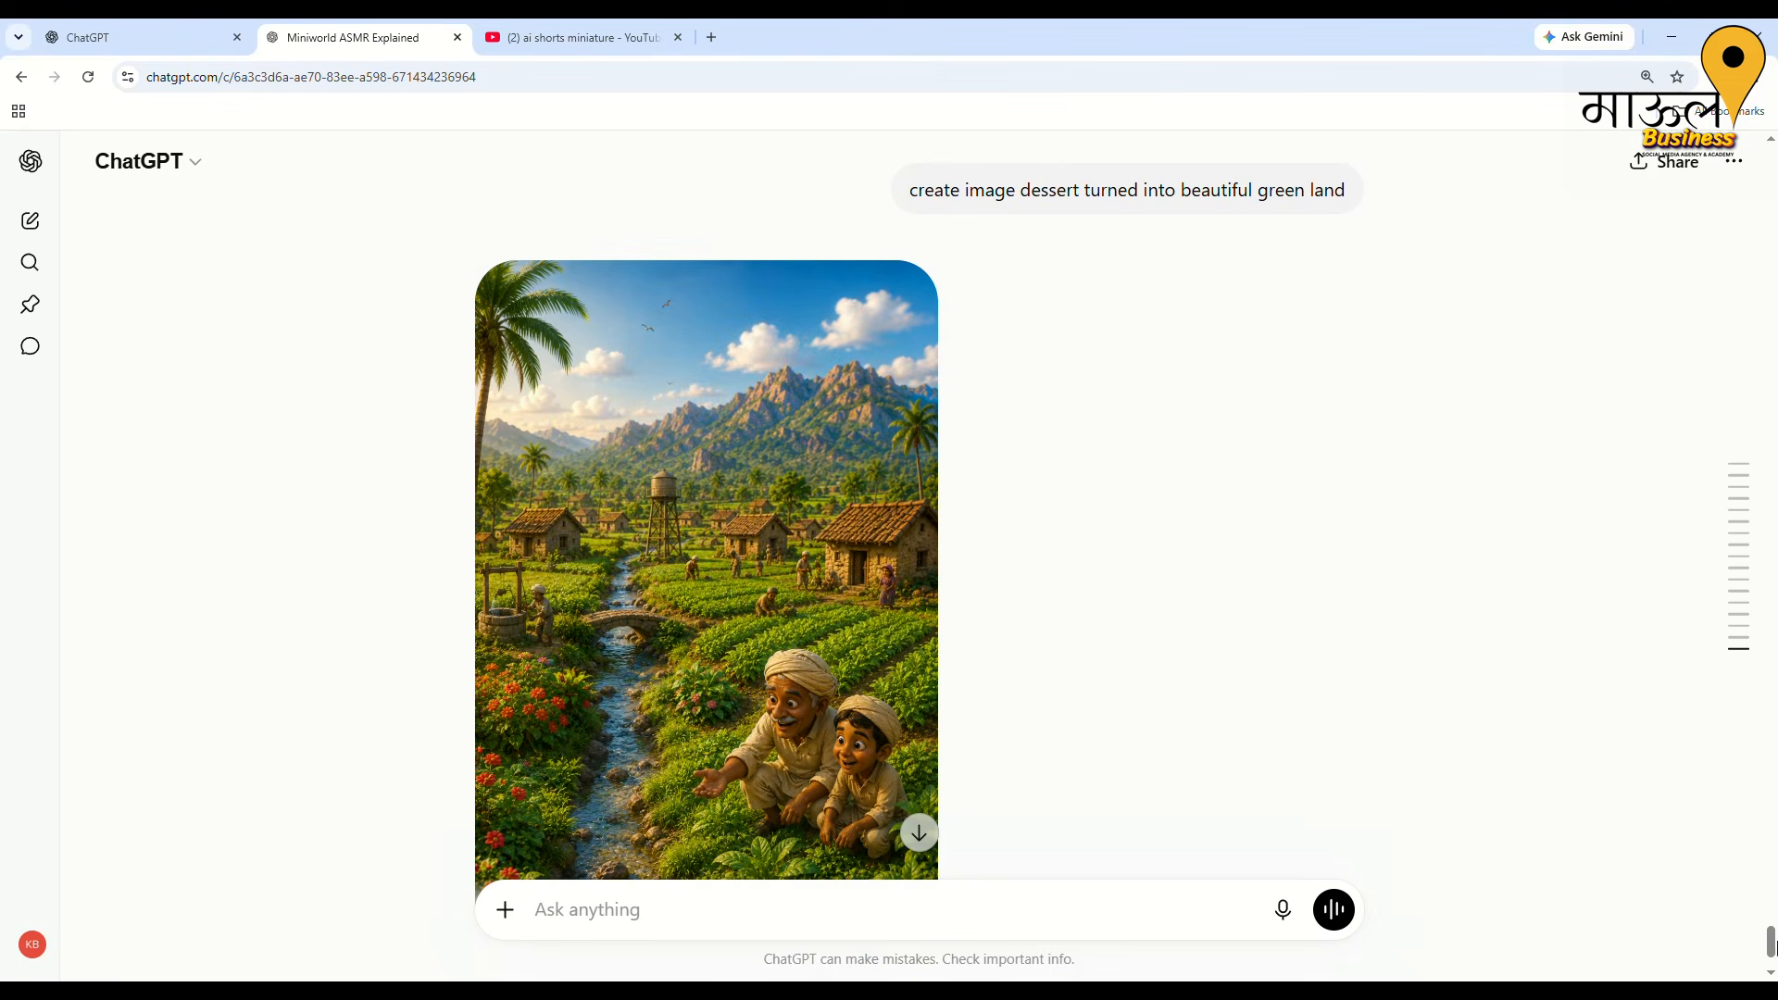
drag(1771, 949, 1771, 162)
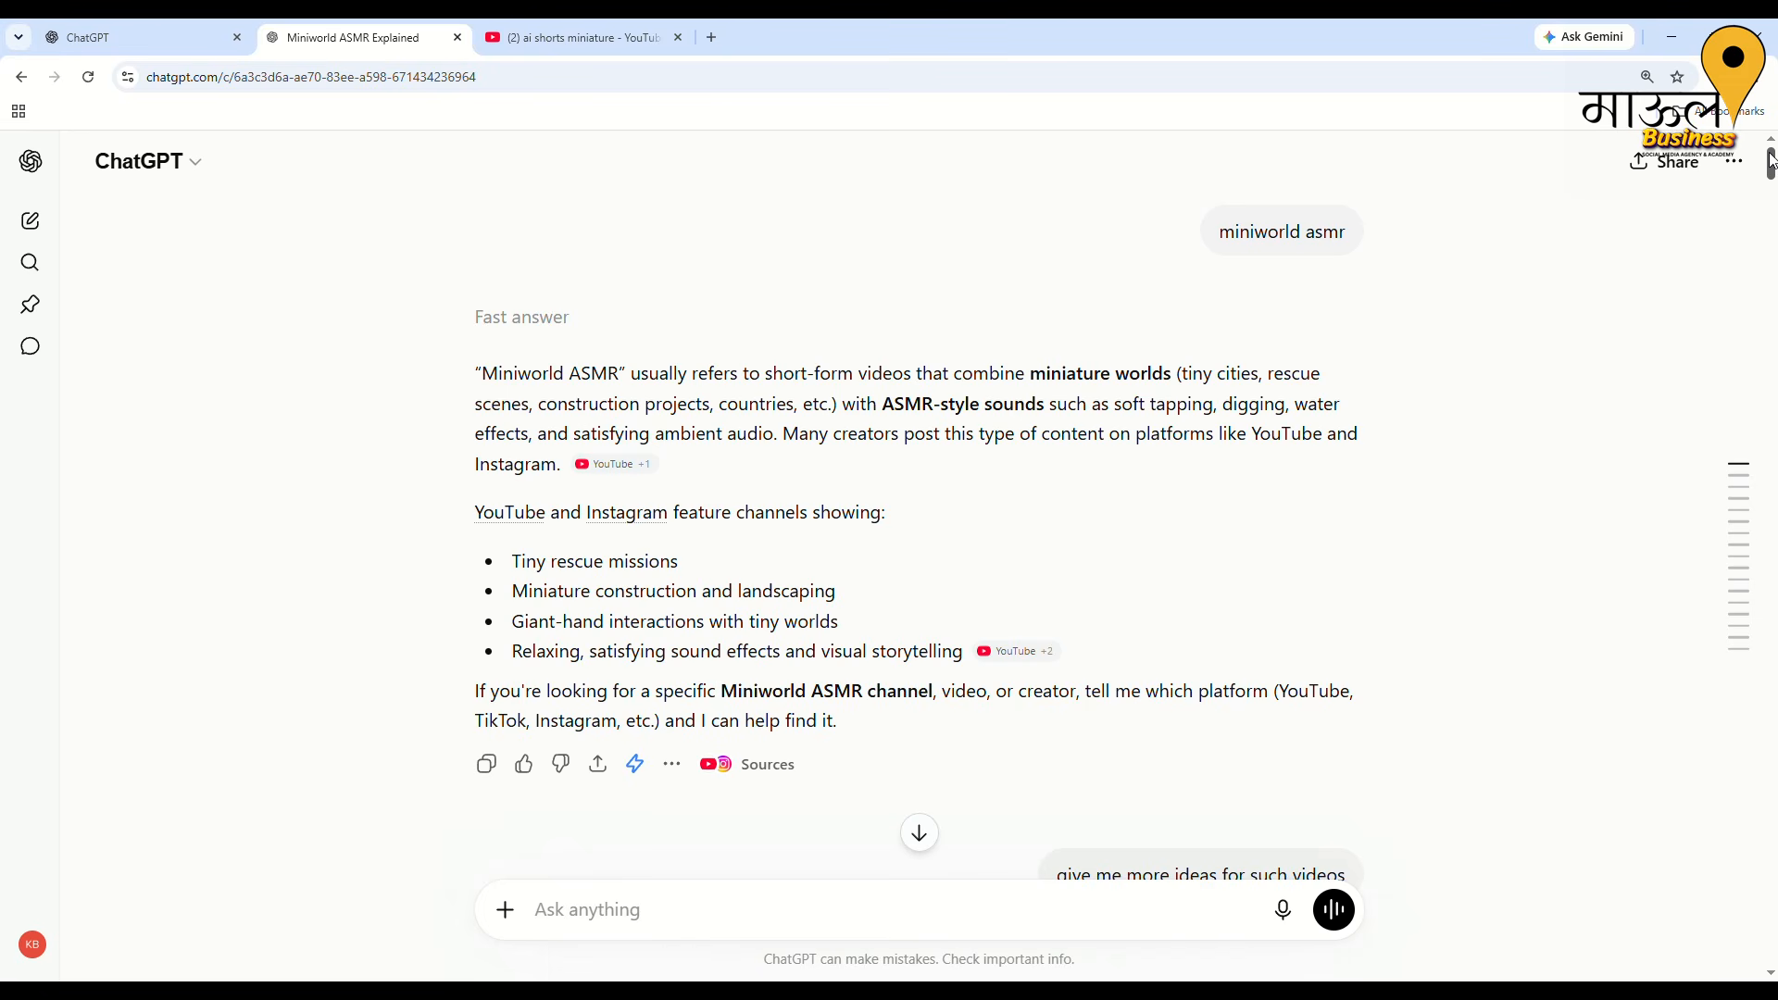
scroll(1661, 358, down, 2)
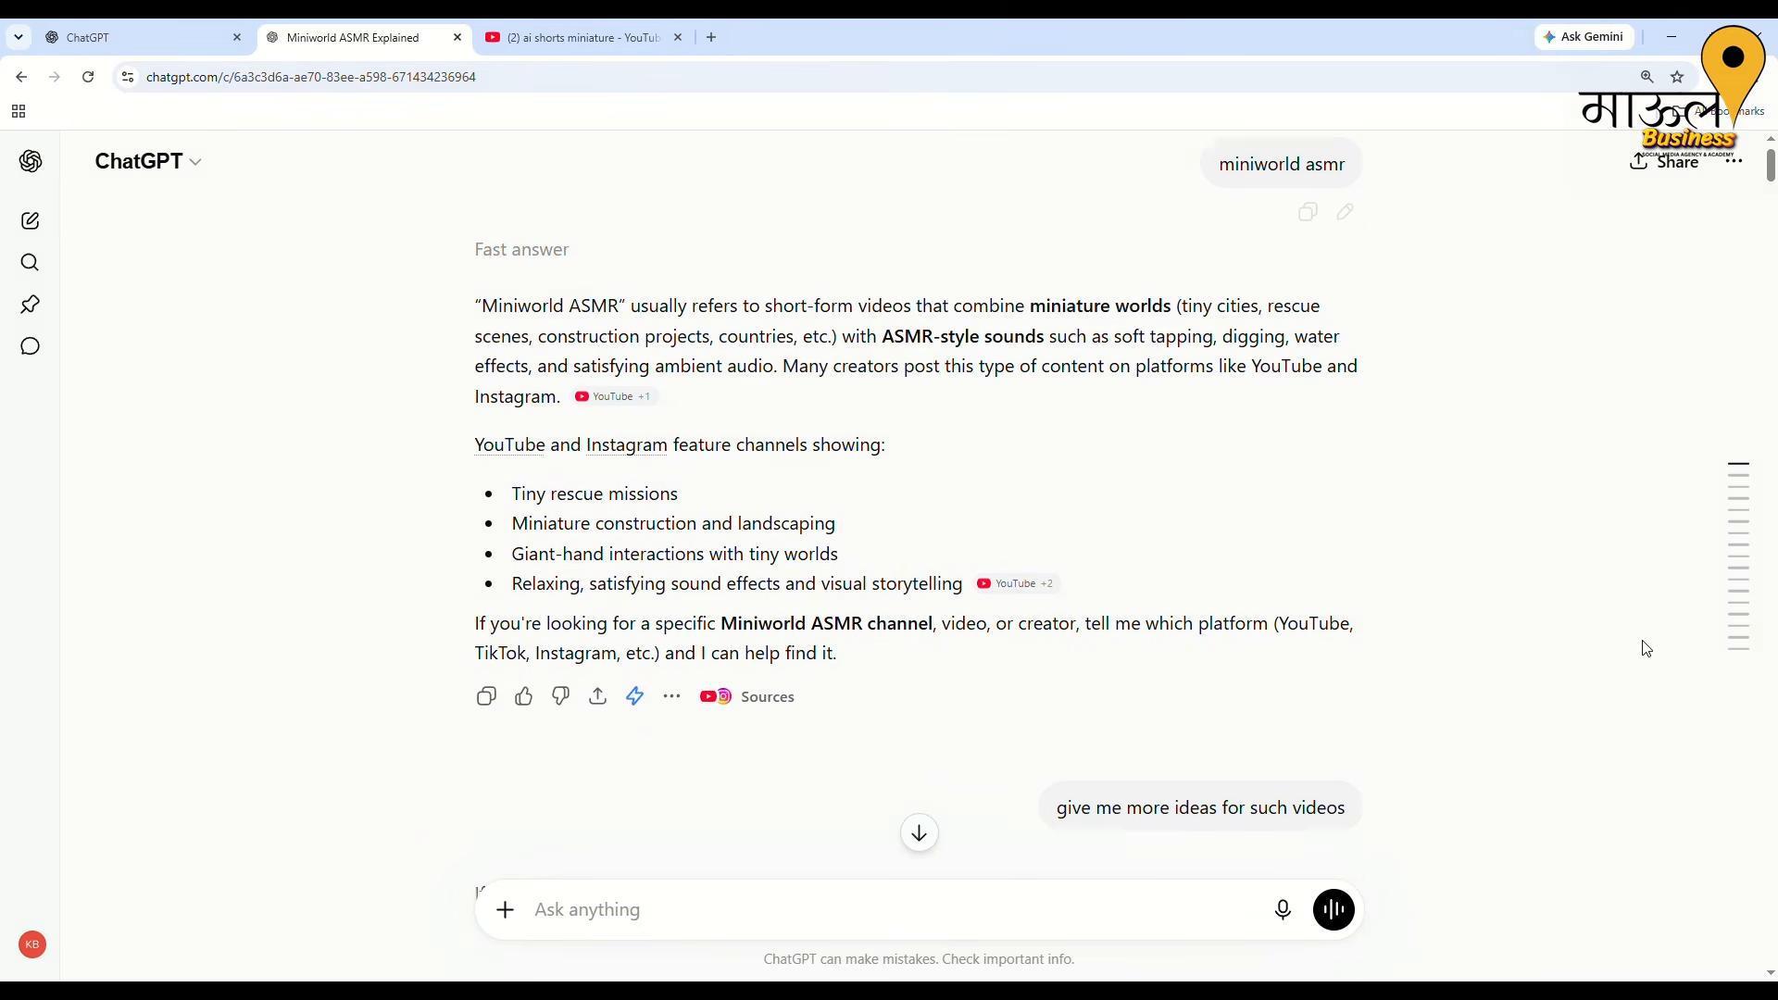
mouse_move(1772, 176)
mouse_down()
mouse_move(1776, 641)
mouse_move(1772, 164)
mouse_up()
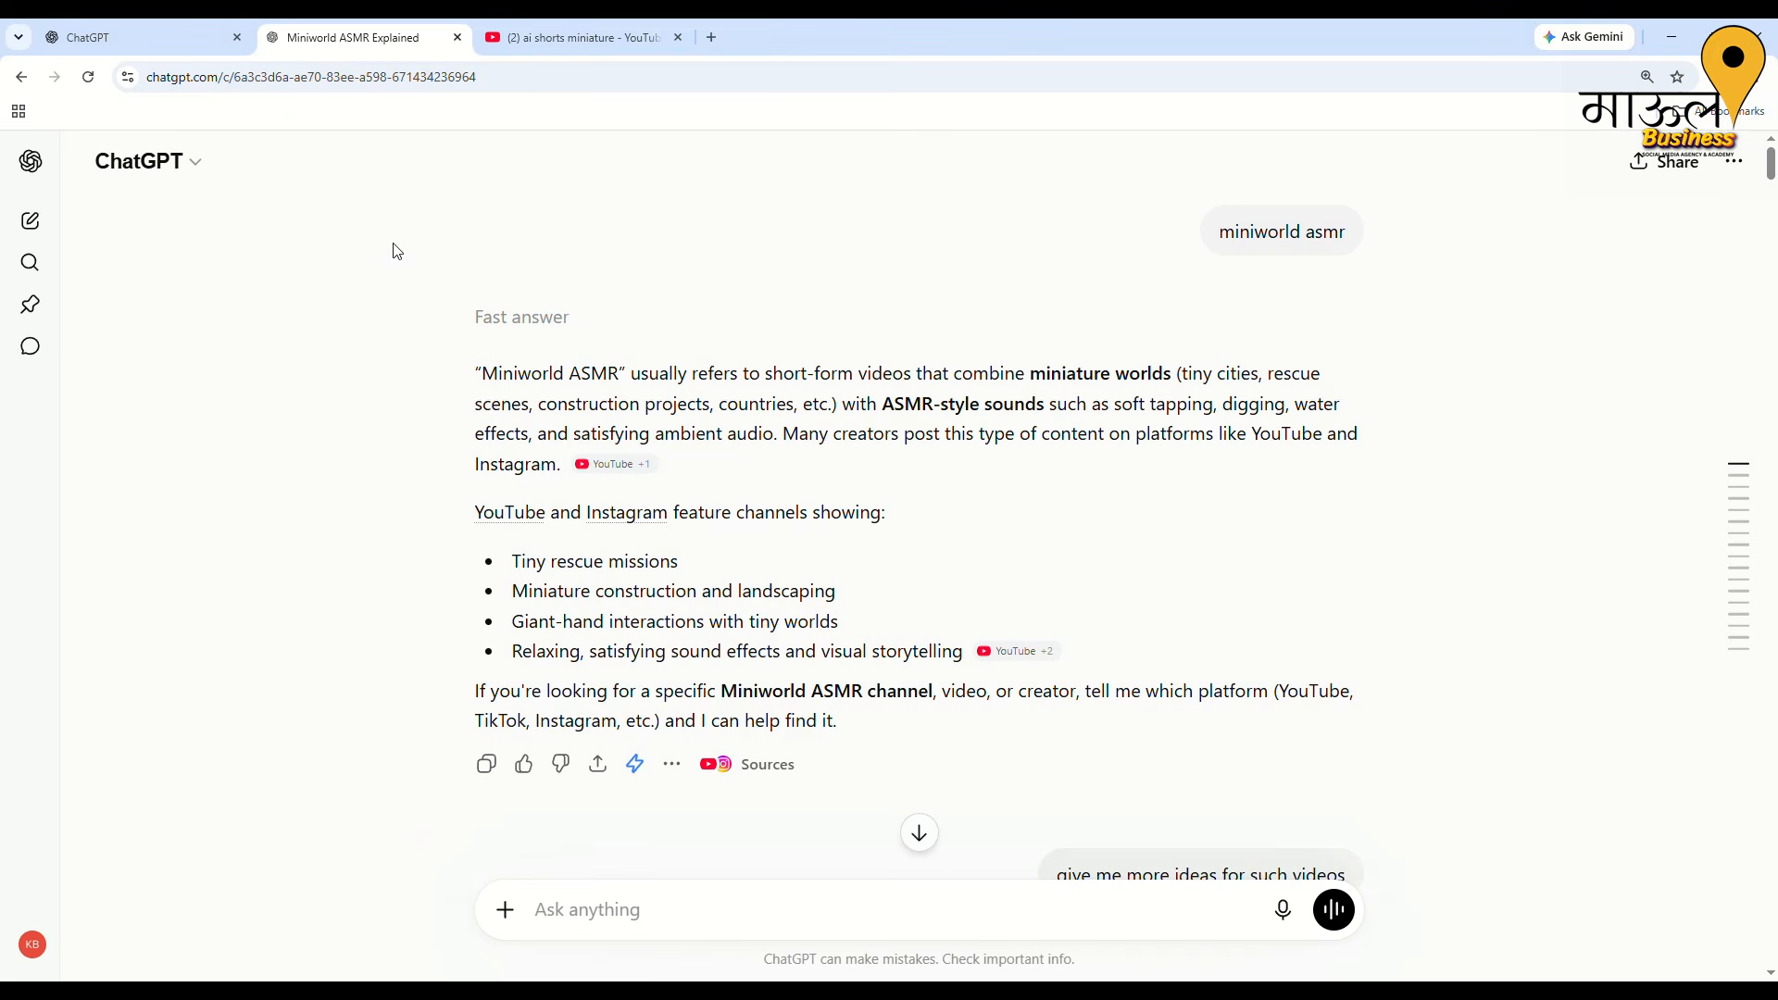
click(101, 160)
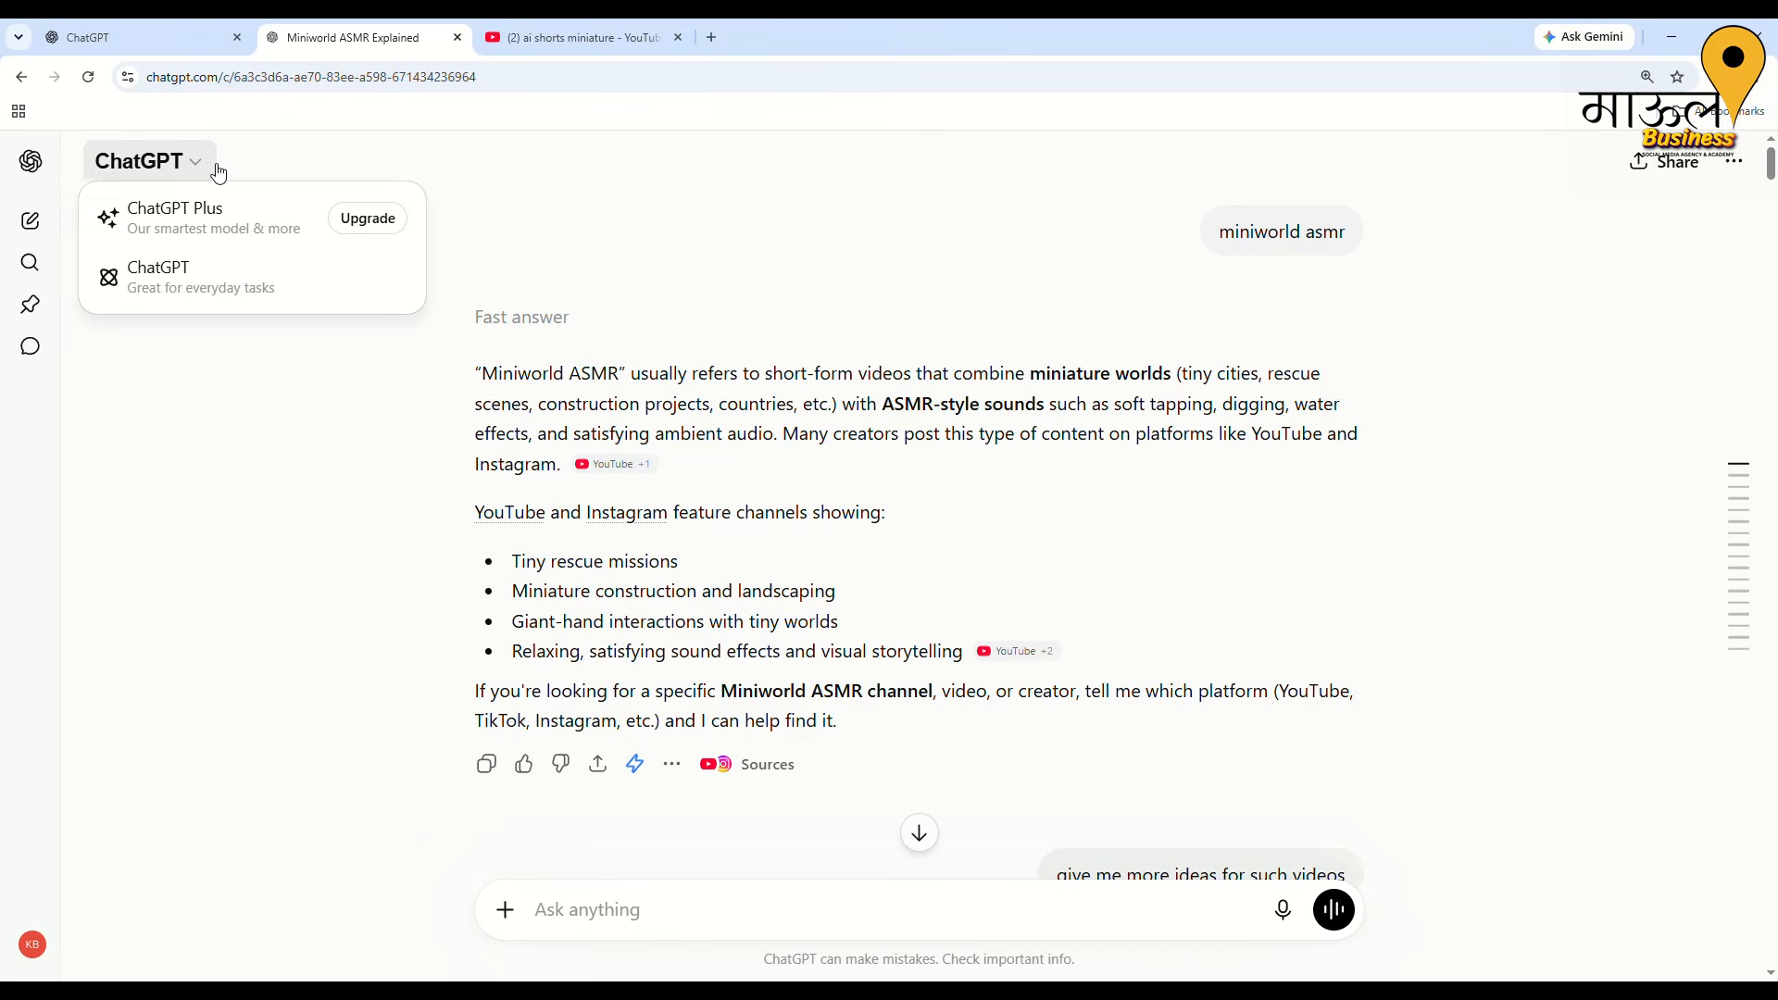
click(707, 234)
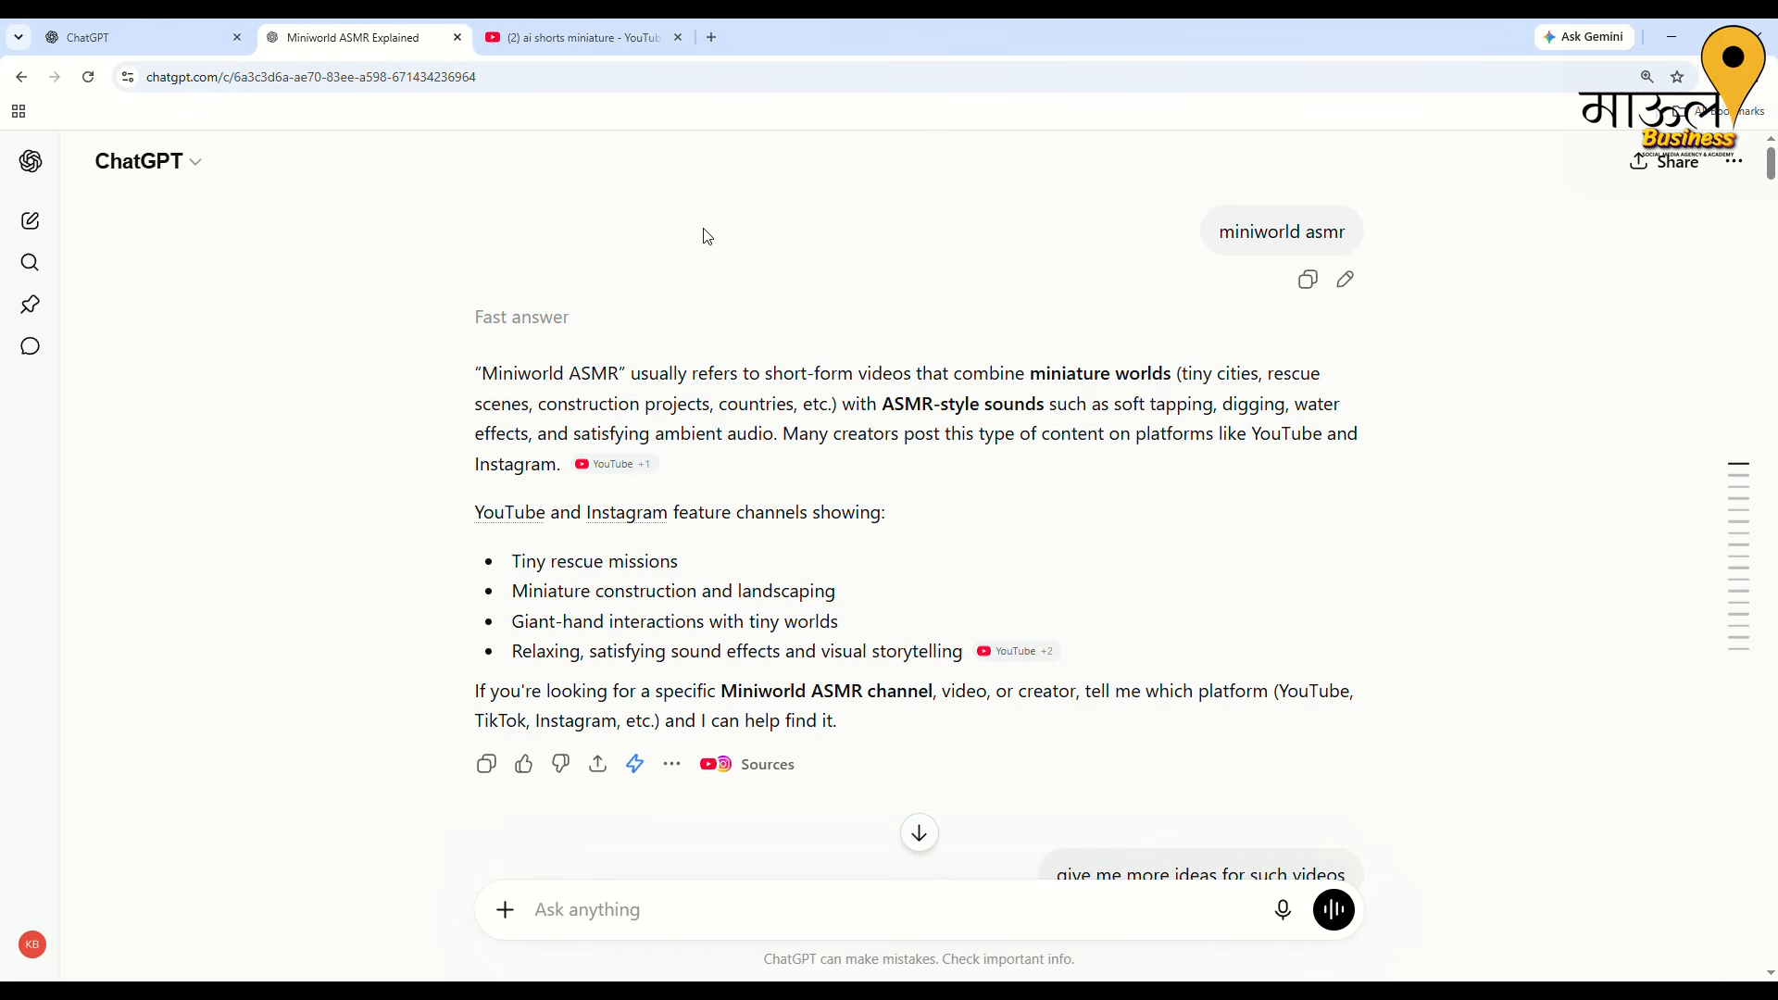
scroll(1502, 488, down, 4)
scroll(1505, 489, up, 4)
Highlight the opening prompt "miniworld asmr" and examine it at an enlarged page size
drag(1218, 236, 1361, 231)
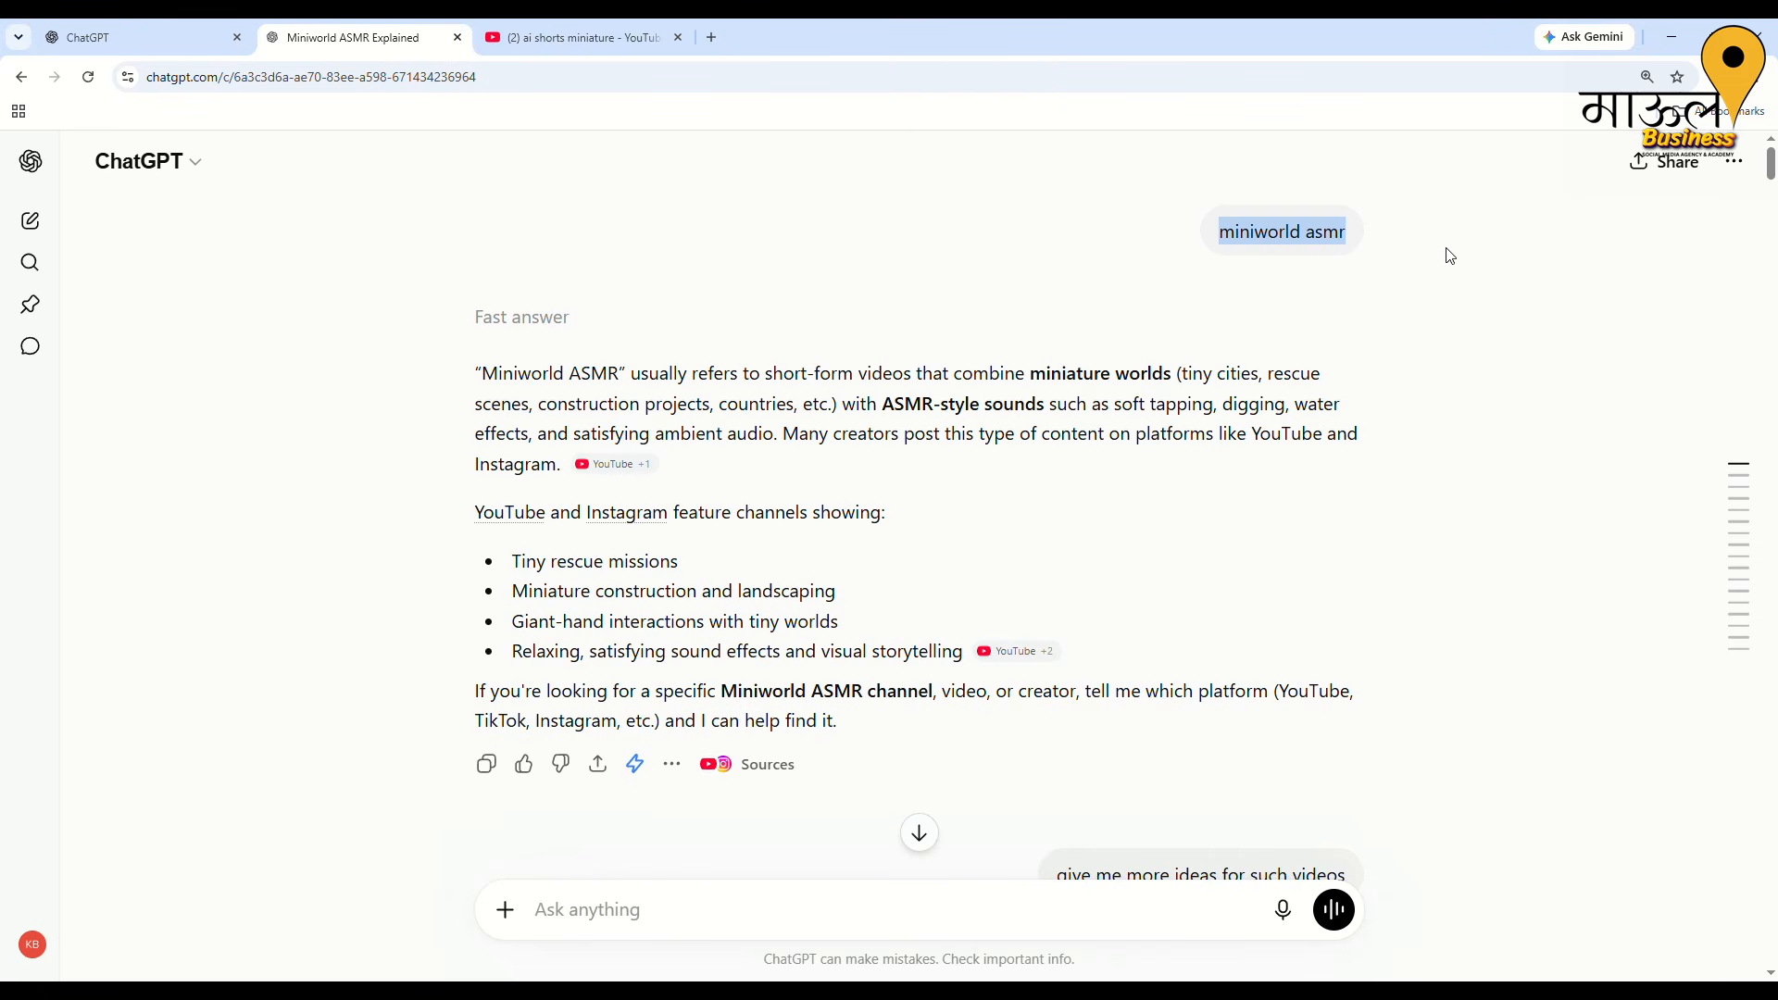
key(ctrl+plus)
key(ctrl+plus)
key(ctrl+plus)
key(ctrl+plus)
key(ctrl+plus)
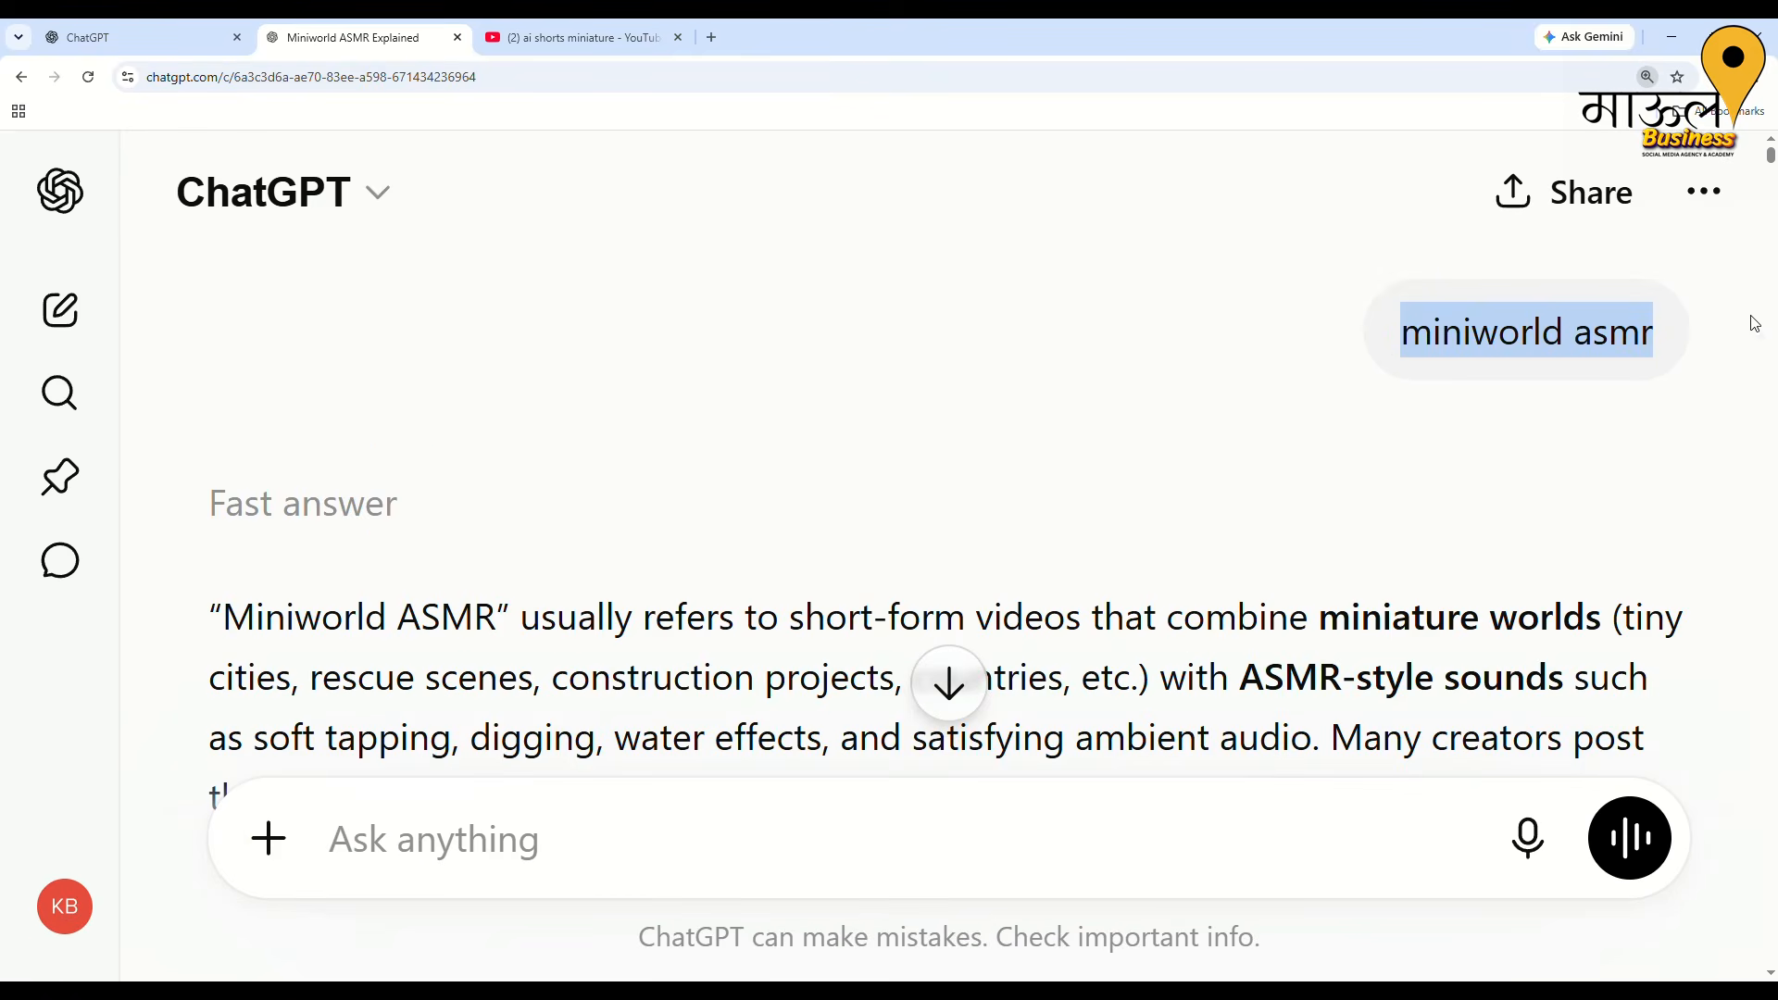
click(1366, 401)
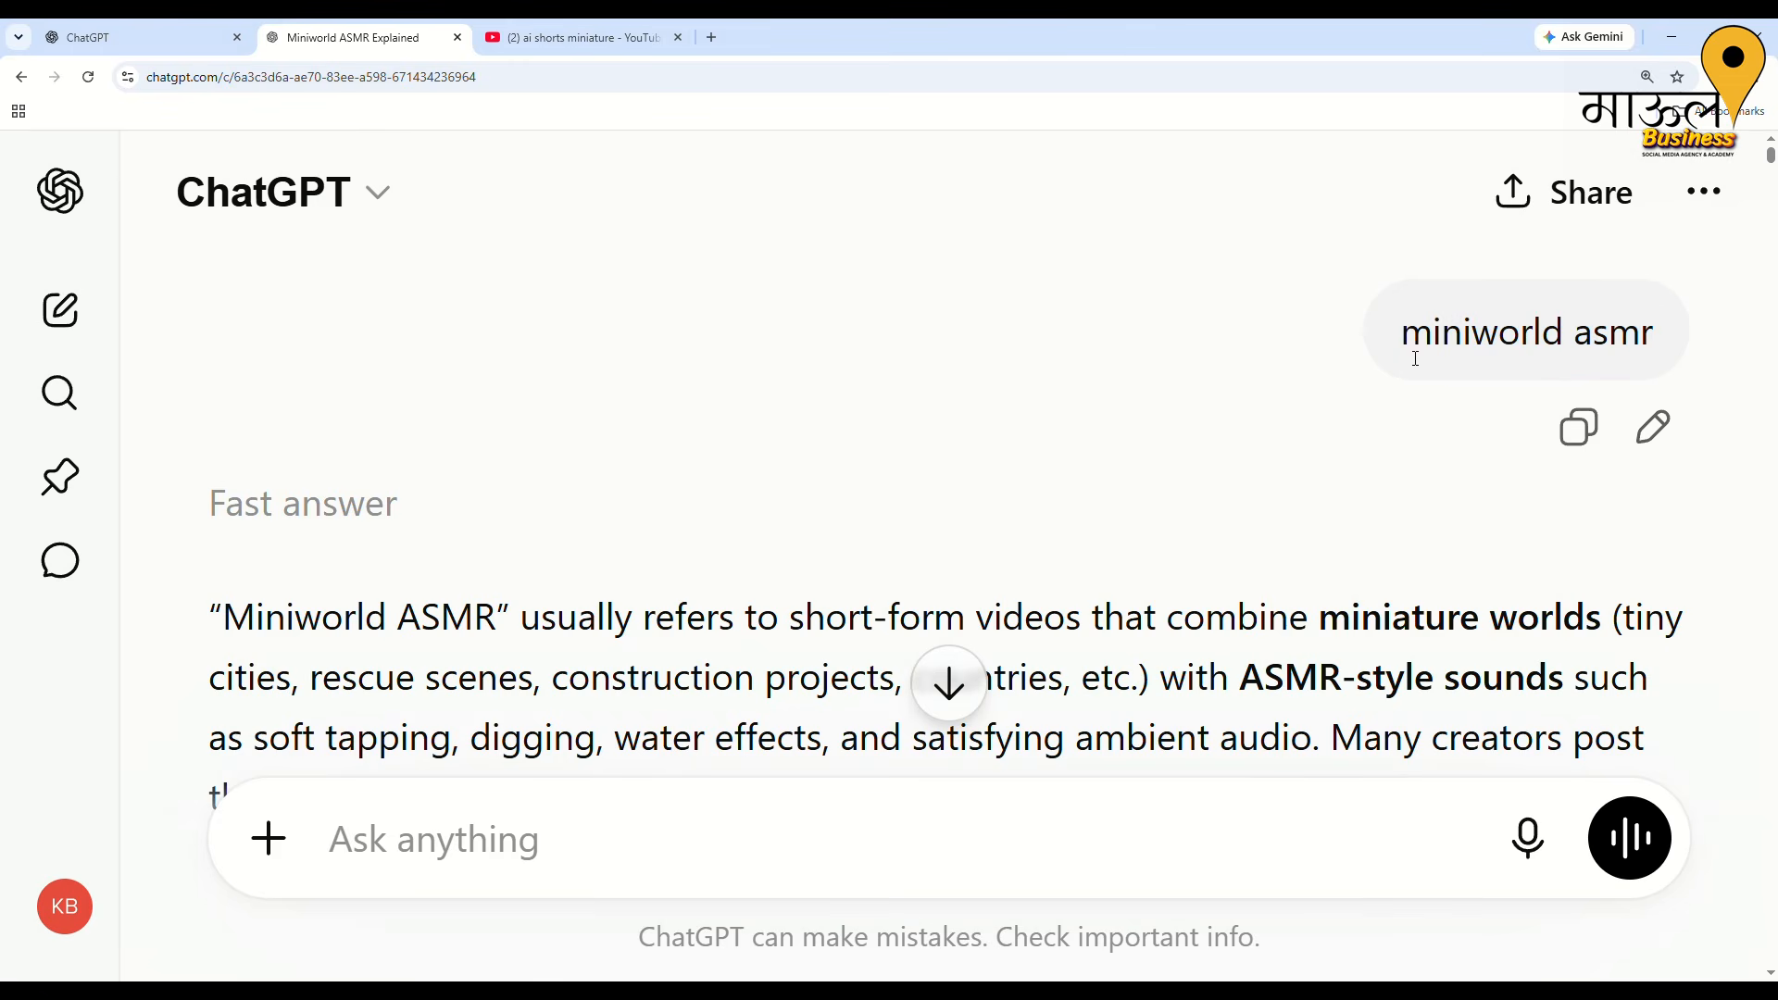
drag(1415, 349, 1687, 330)
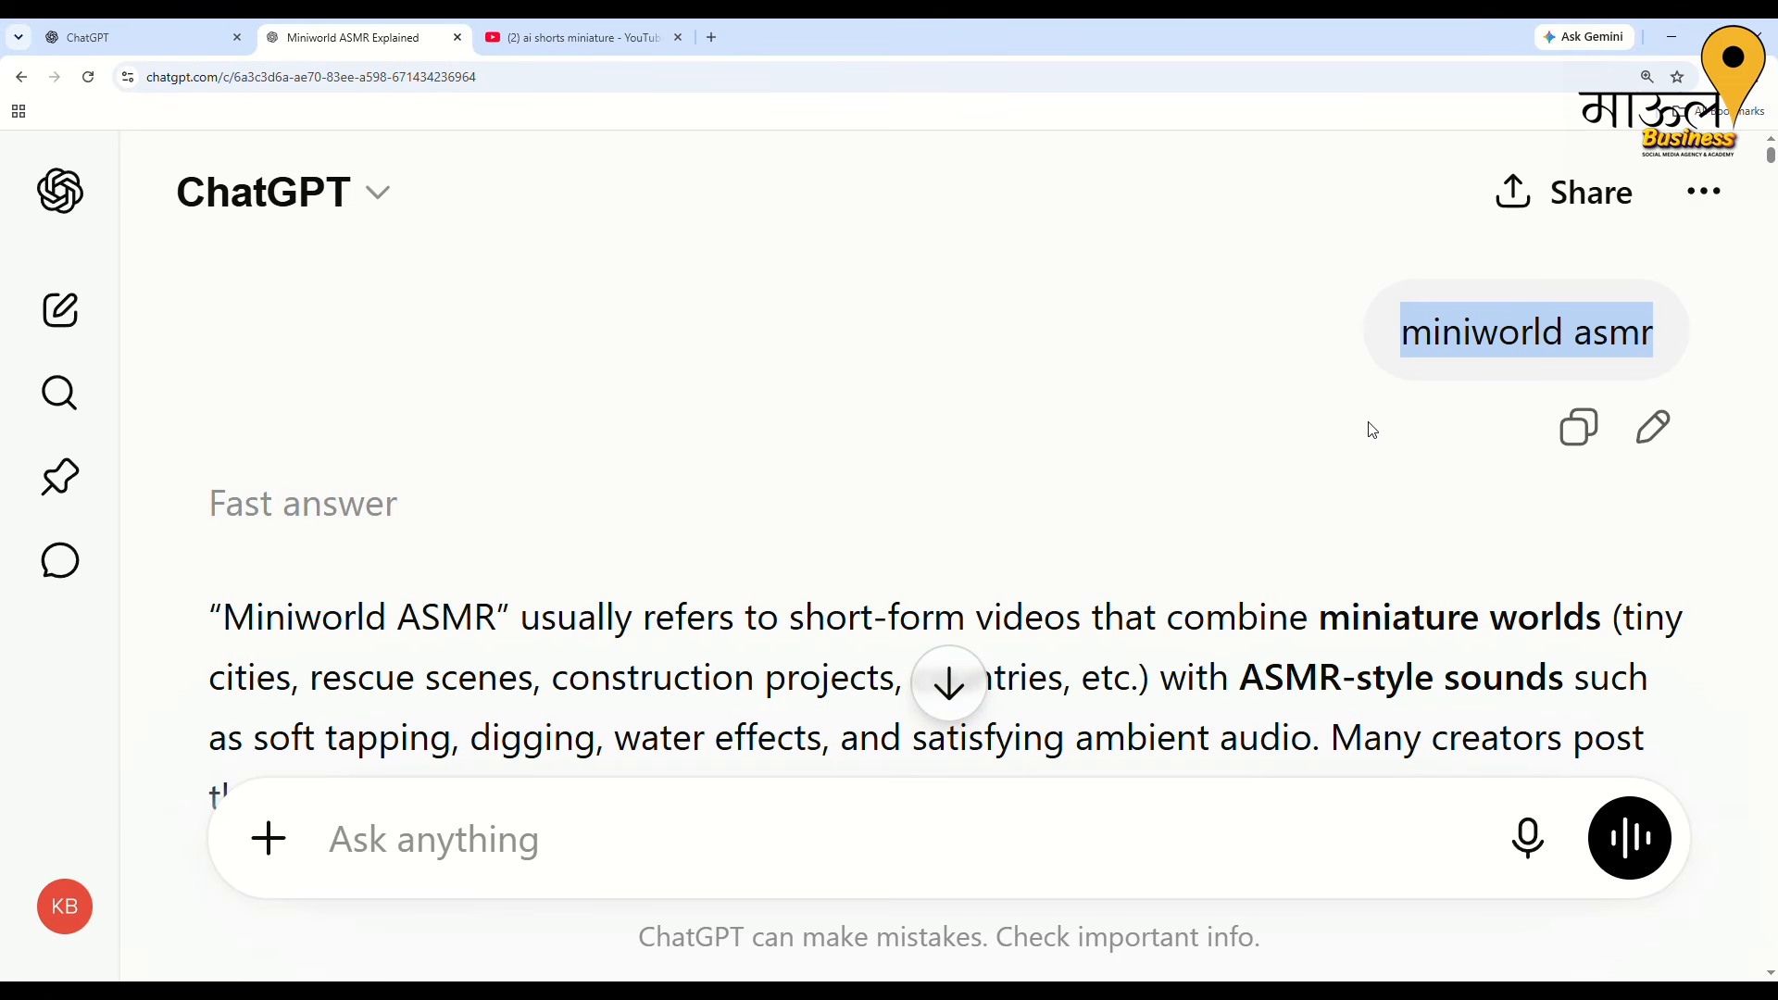
key(ctrl+minus)
key(ctrl+minus)
key(ctrl+minus)
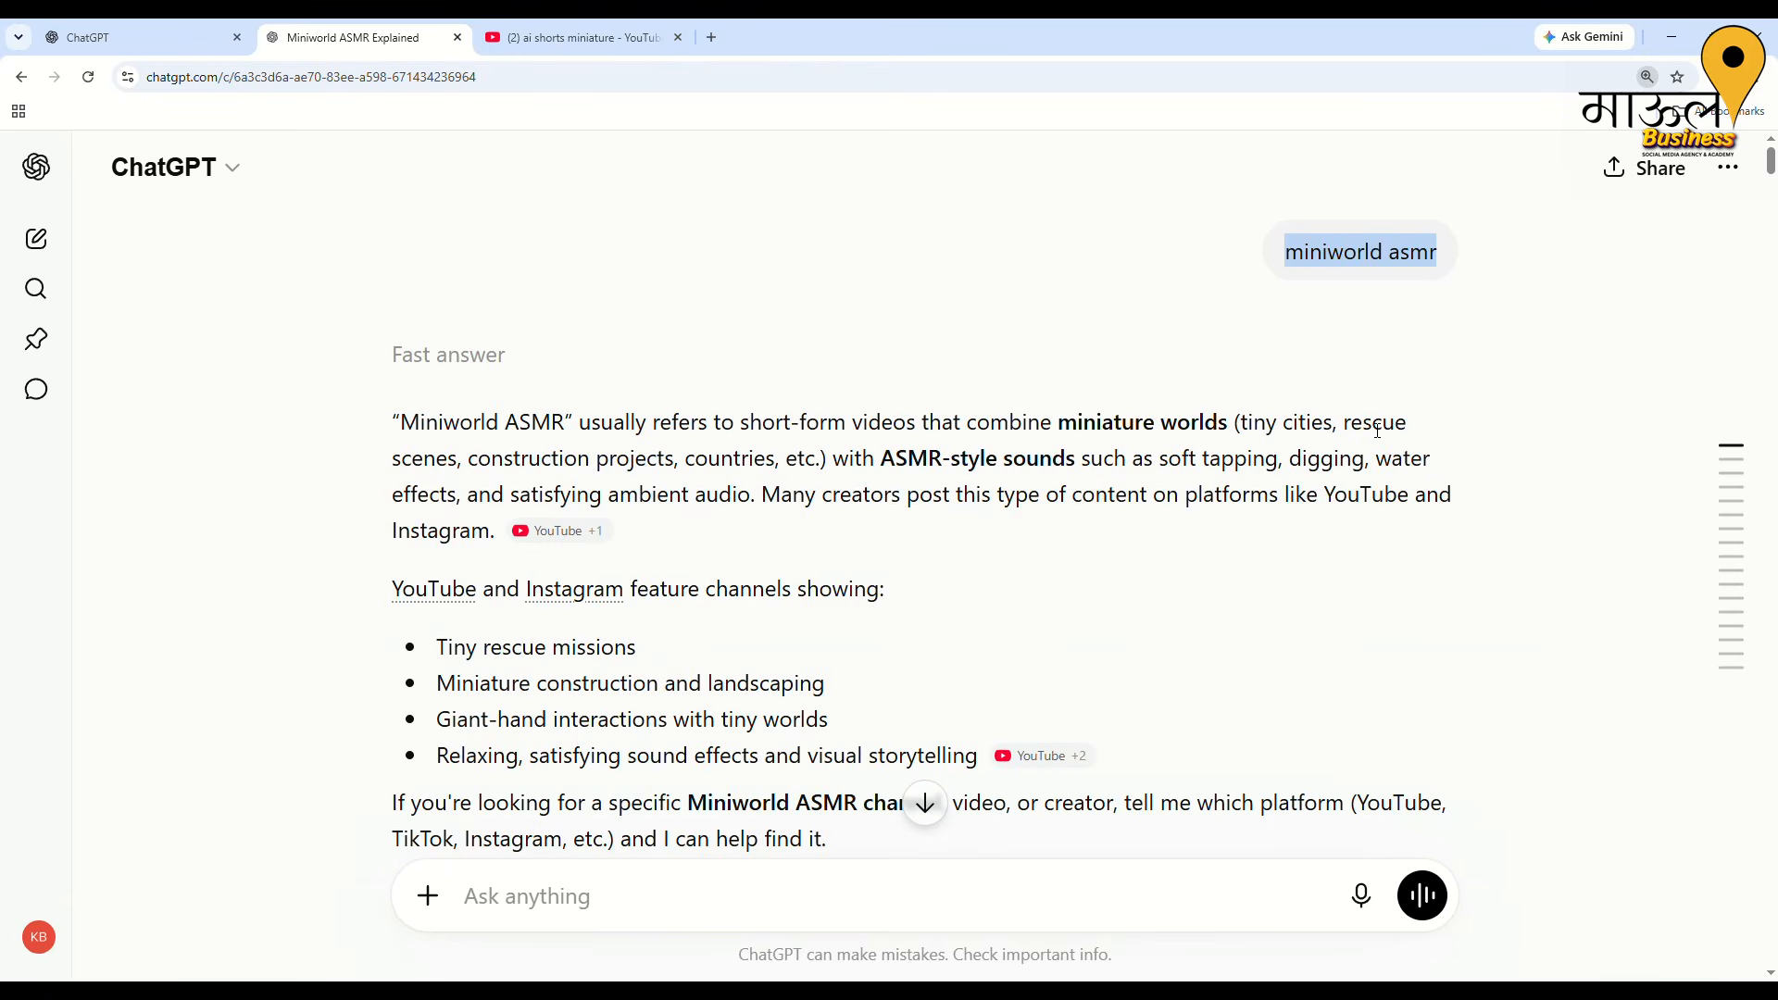
Find the follow-up prompt "give me more ideas for such videos" and highlight it
scroll(1377, 429, down, 5)
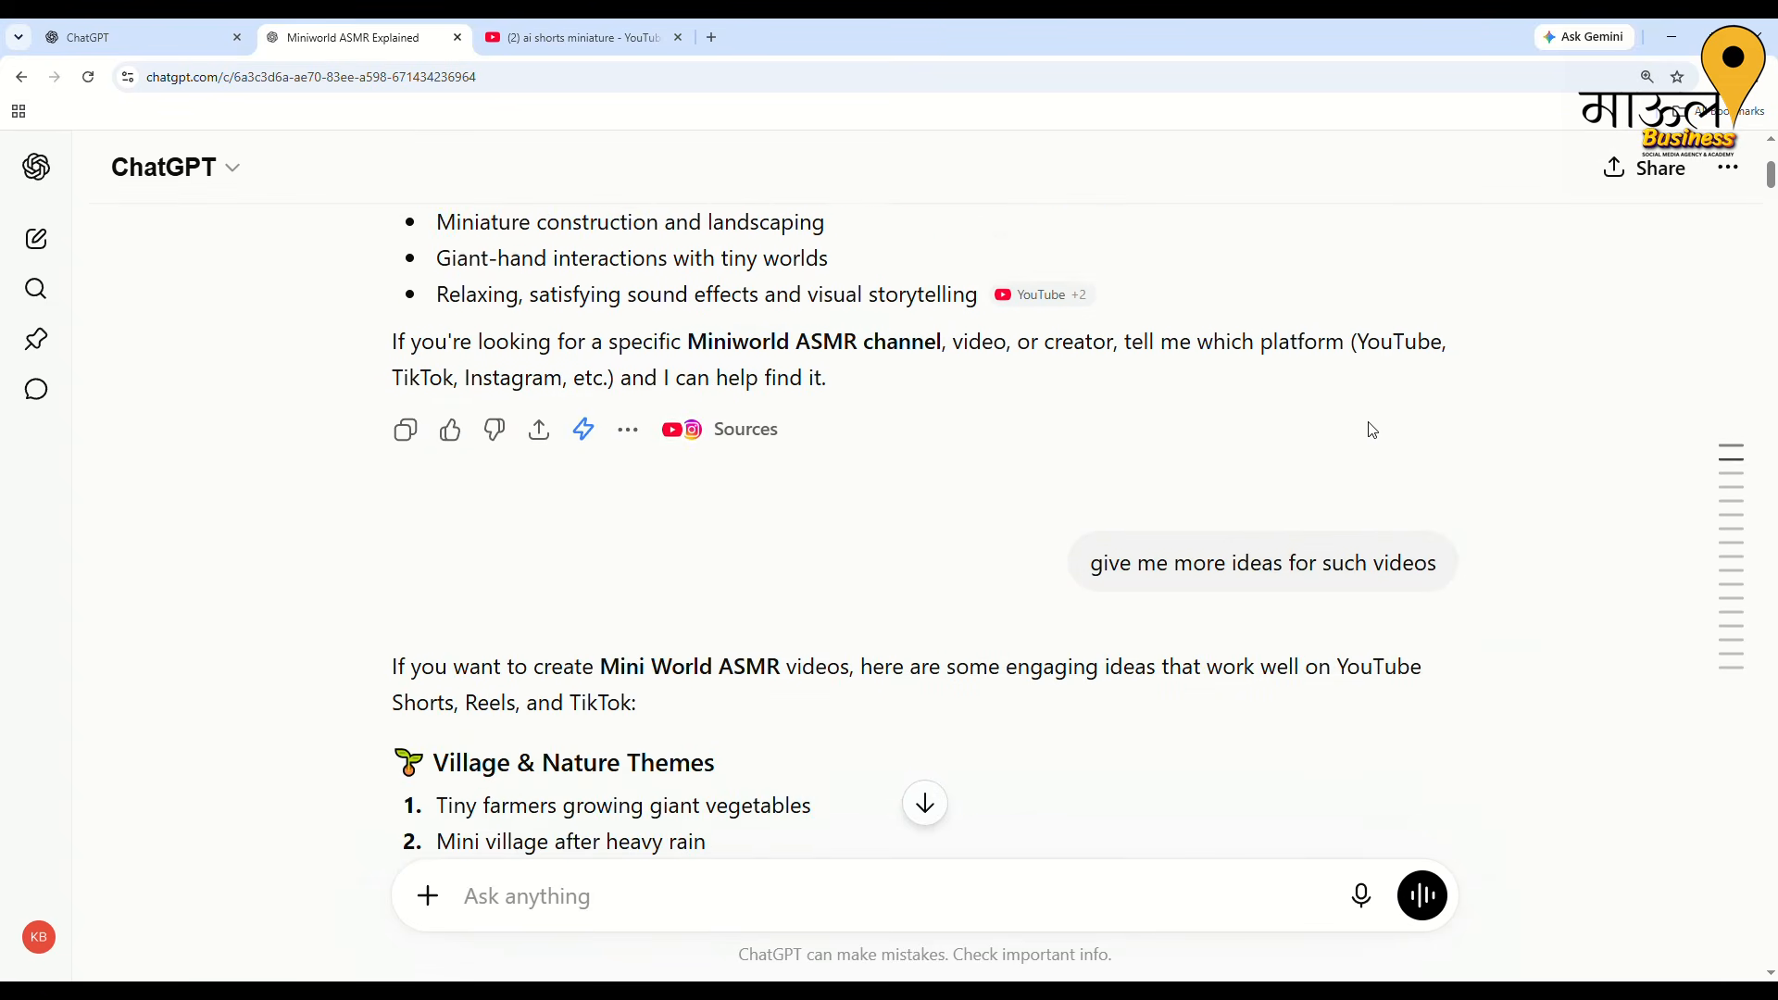
scroll(1373, 430, down, 2)
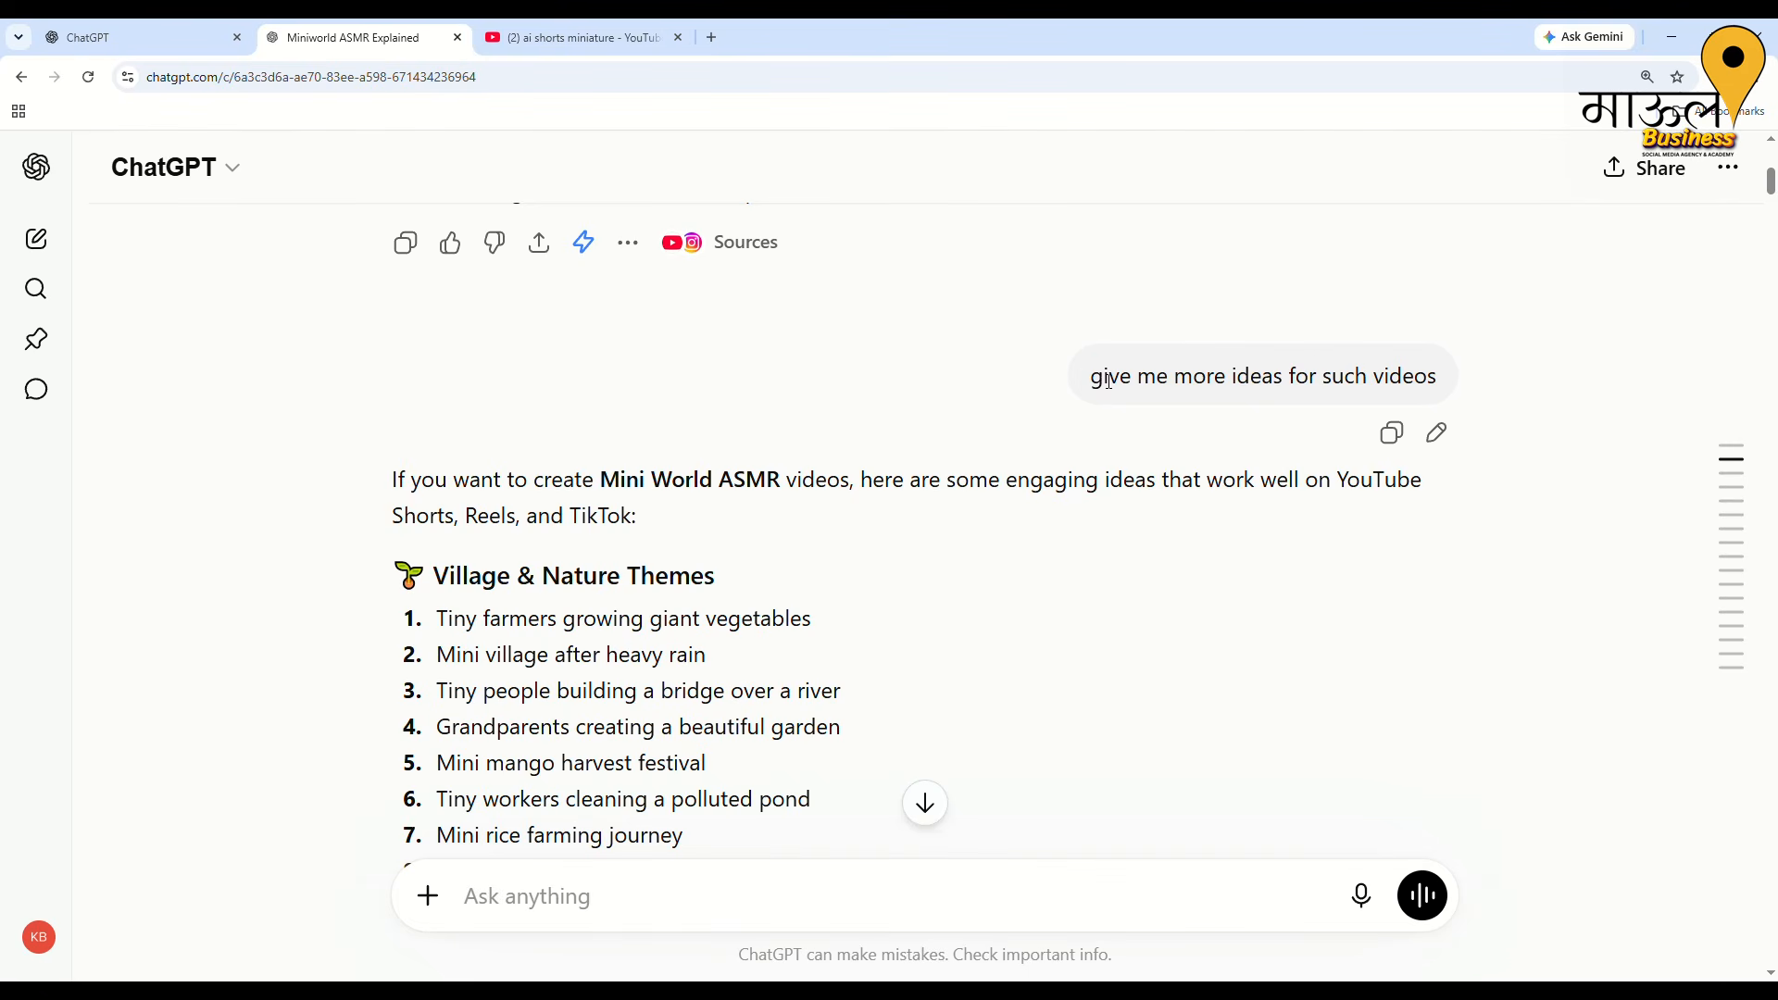
drag(1110, 382, 1513, 385)
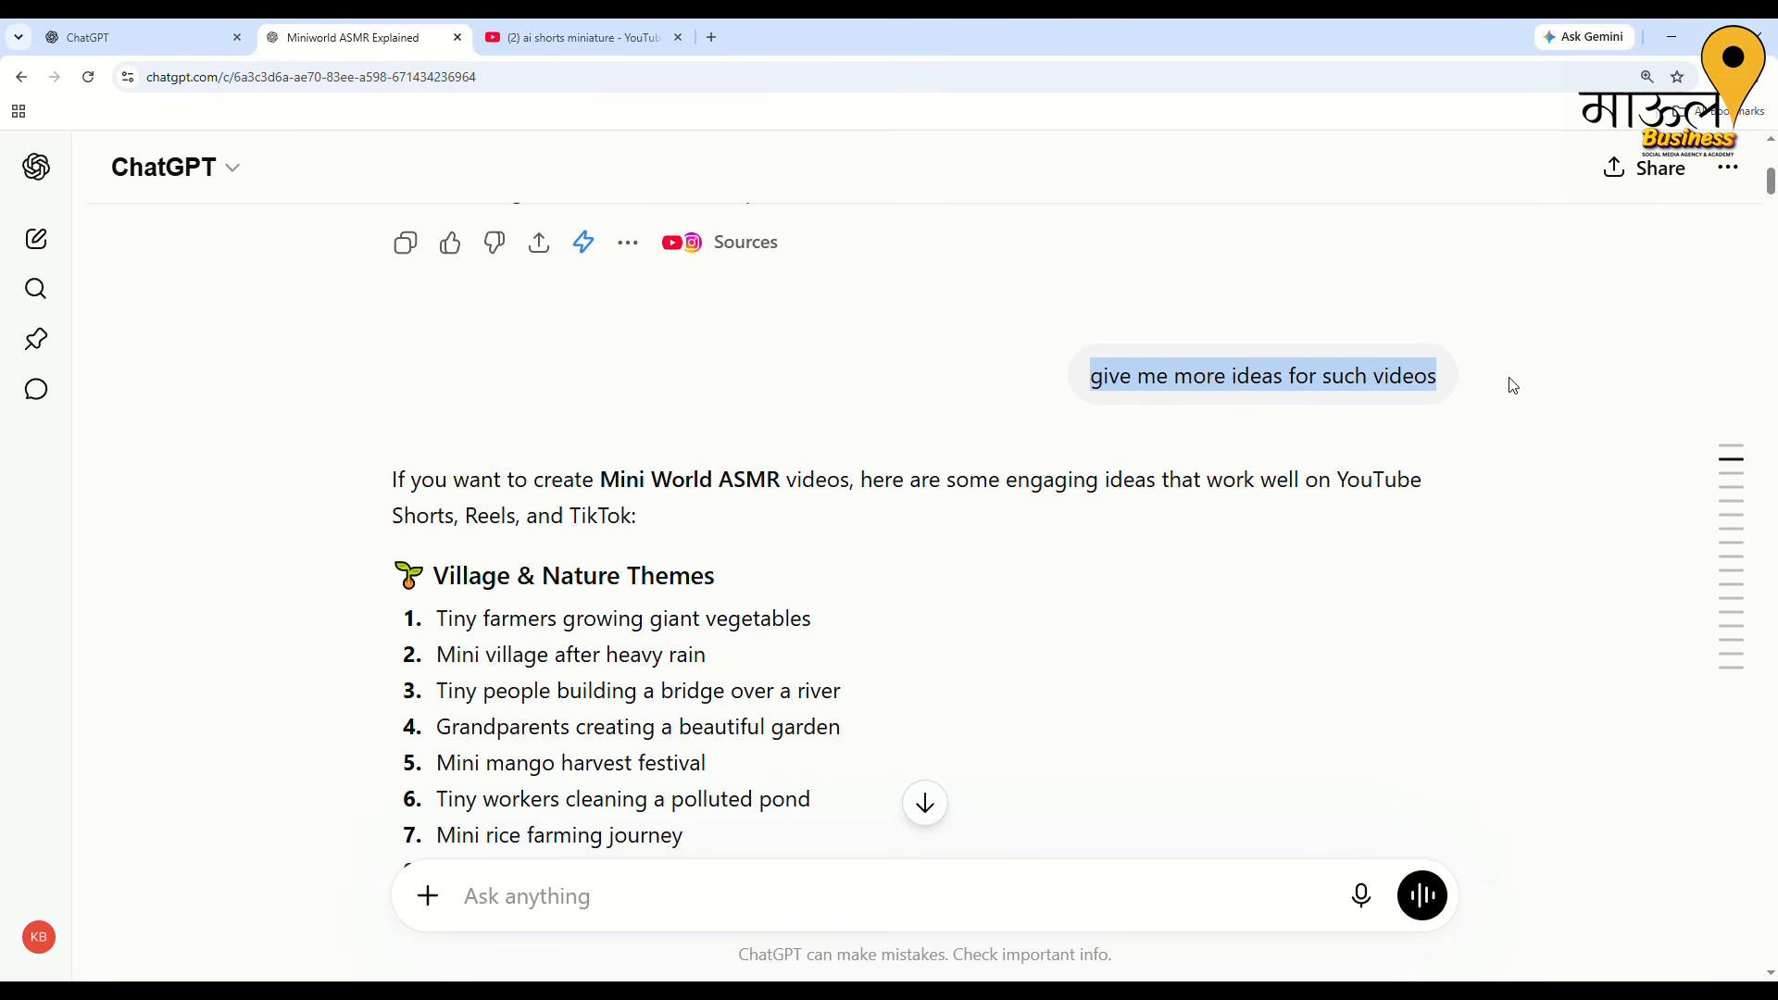
Examine the Village & Nature Themes, highlighting the giant vegetables idea, the heavy rain idea and the section heading
scroll(1018, 519, down, 2)
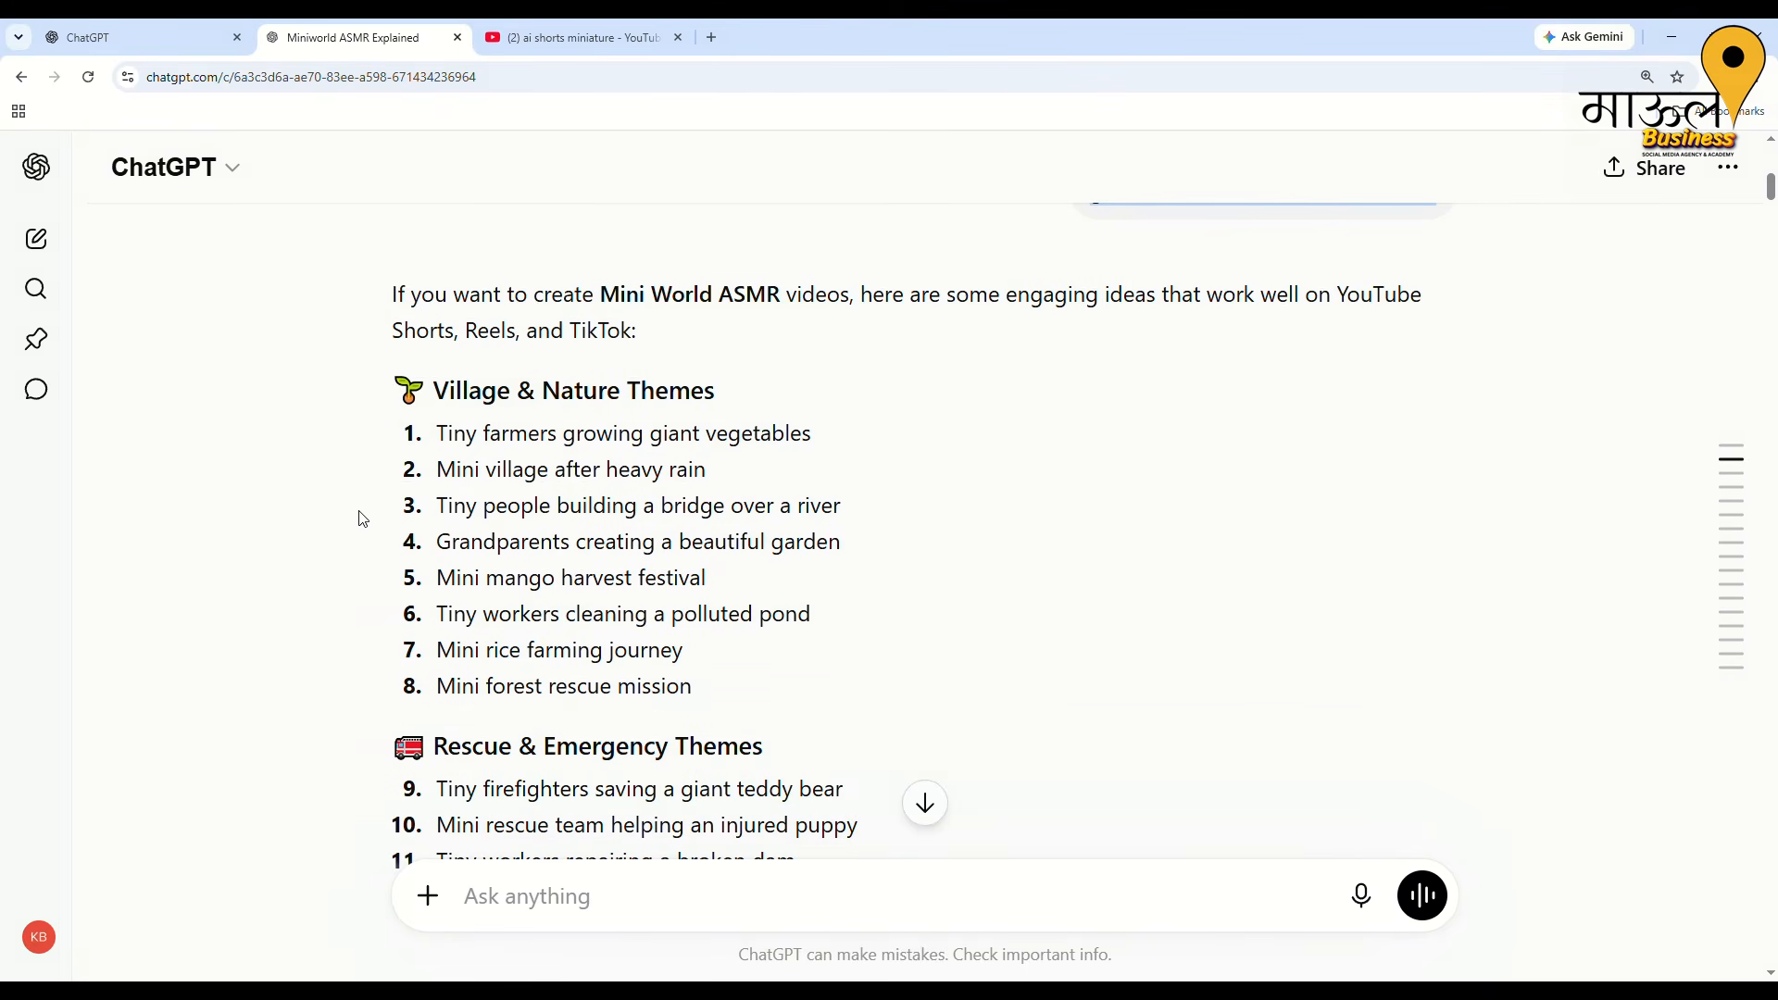
drag(440, 434, 835, 454)
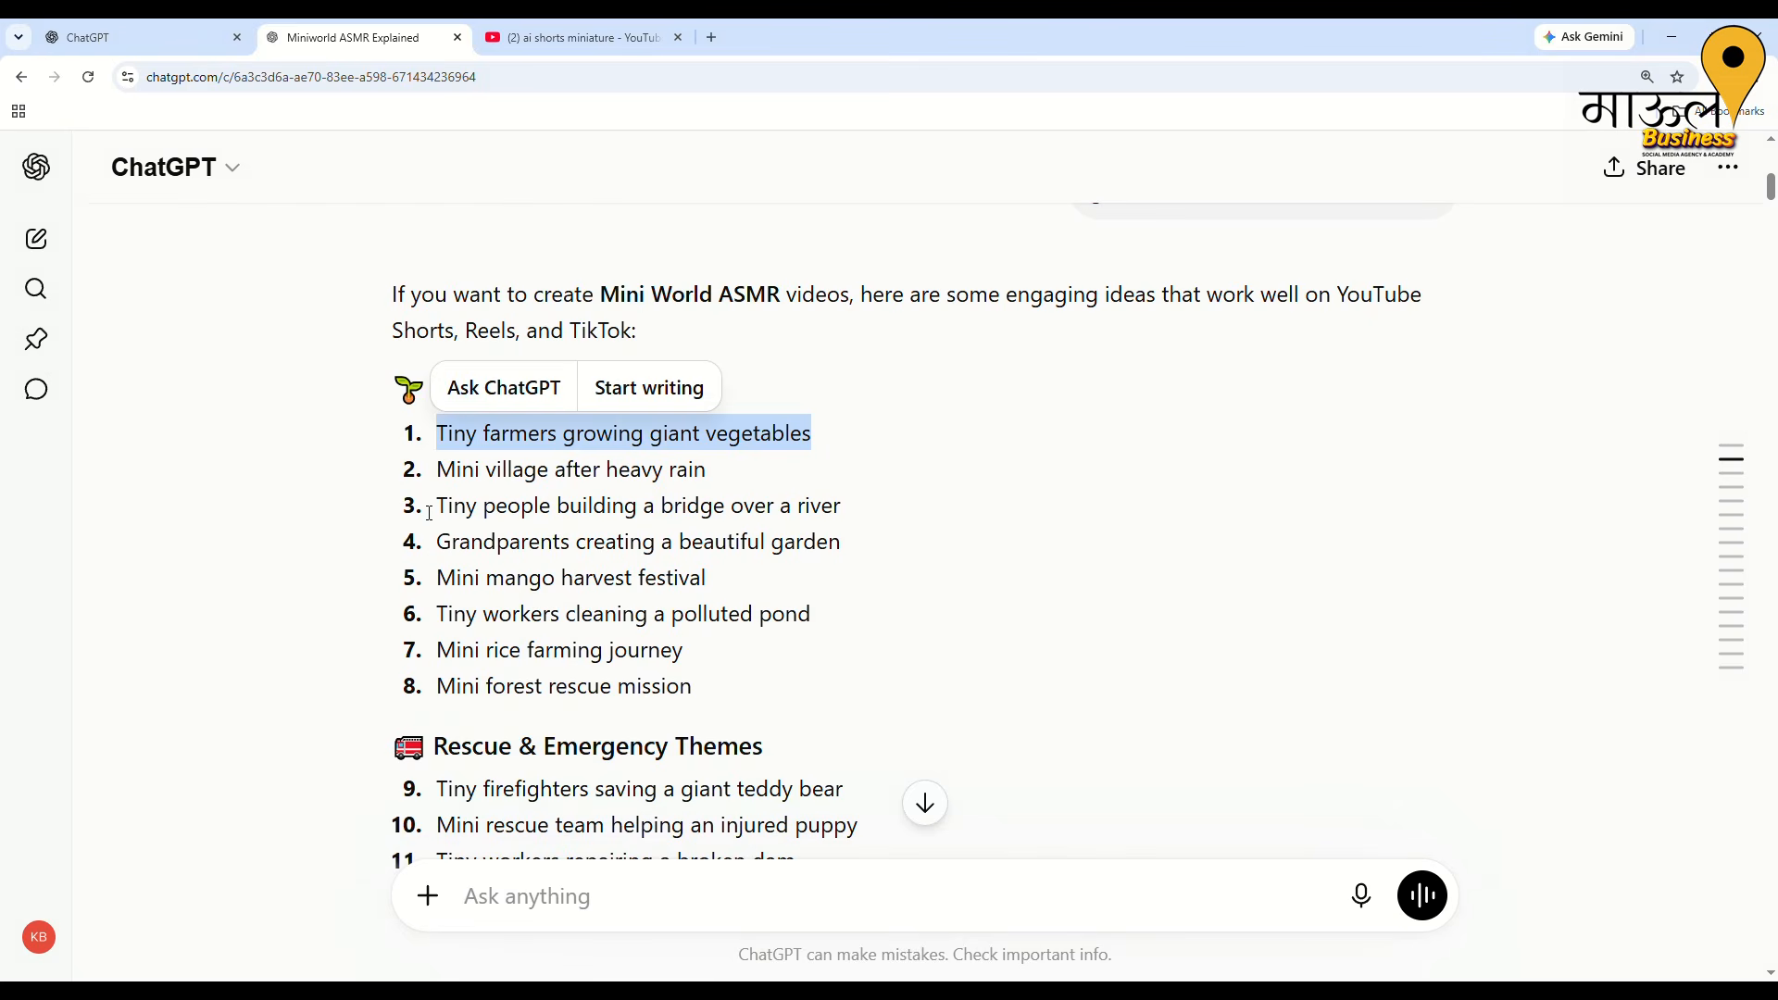
drag(448, 470, 733, 488)
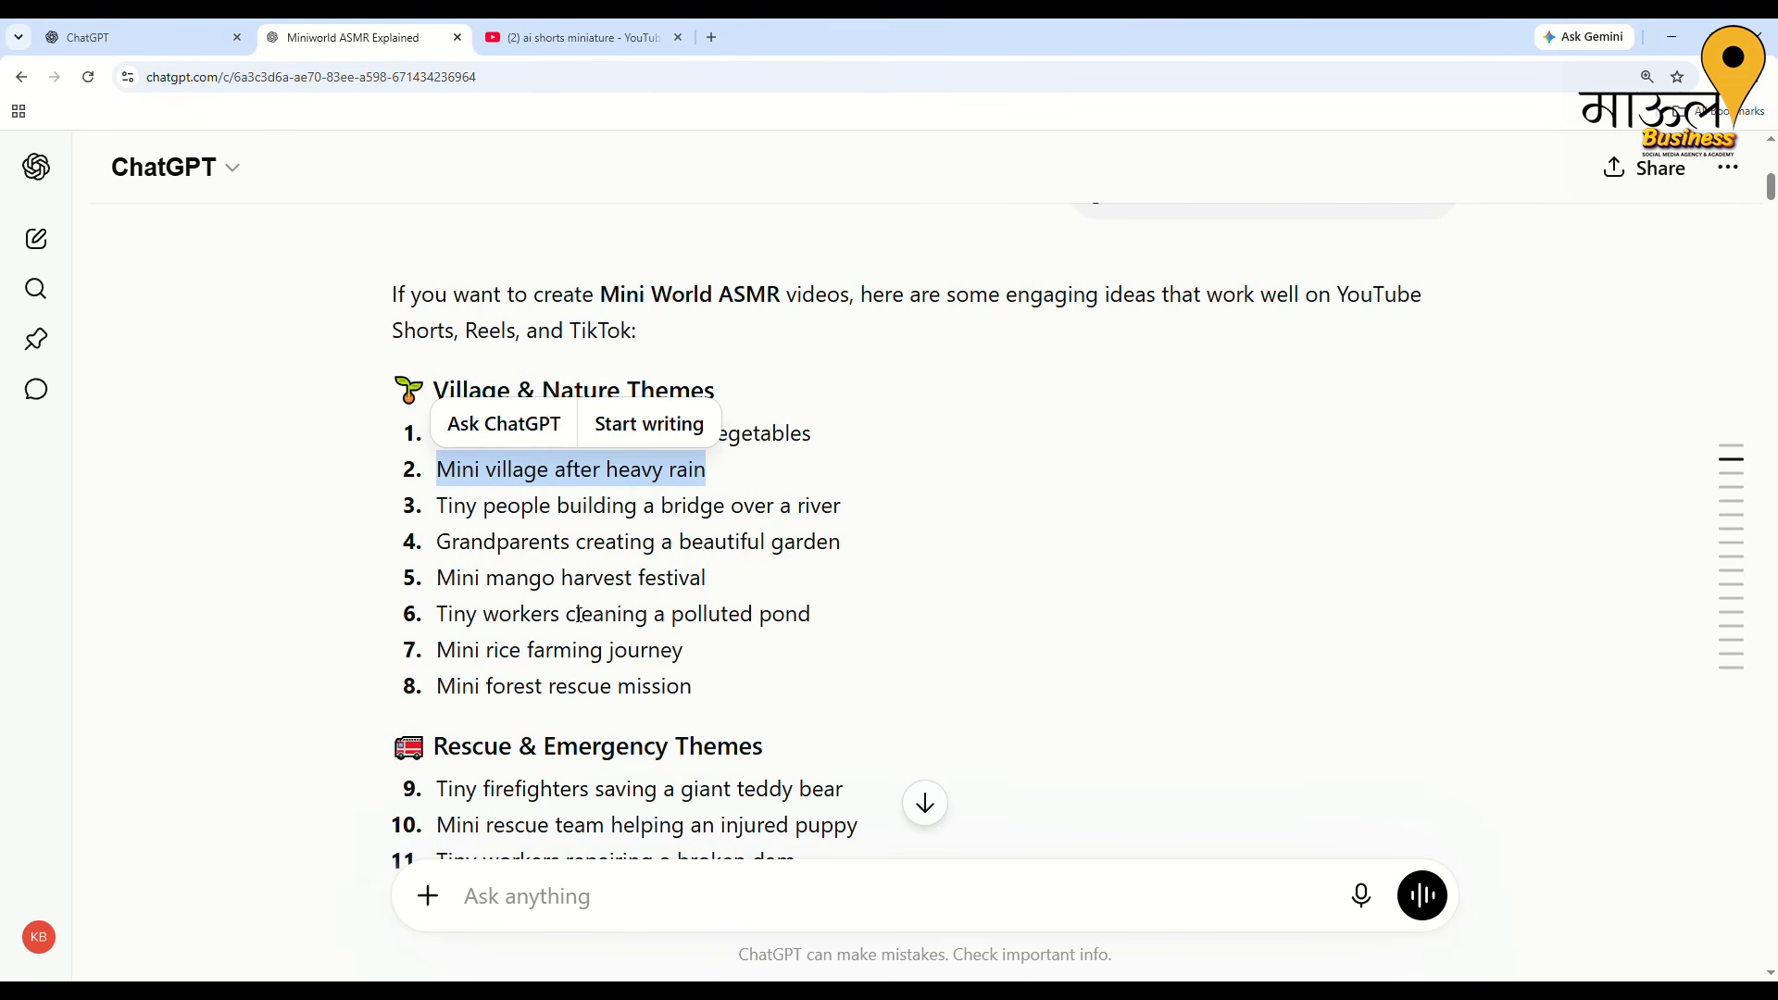
scroll(580, 615, down, 1)
drag(428, 298, 781, 298)
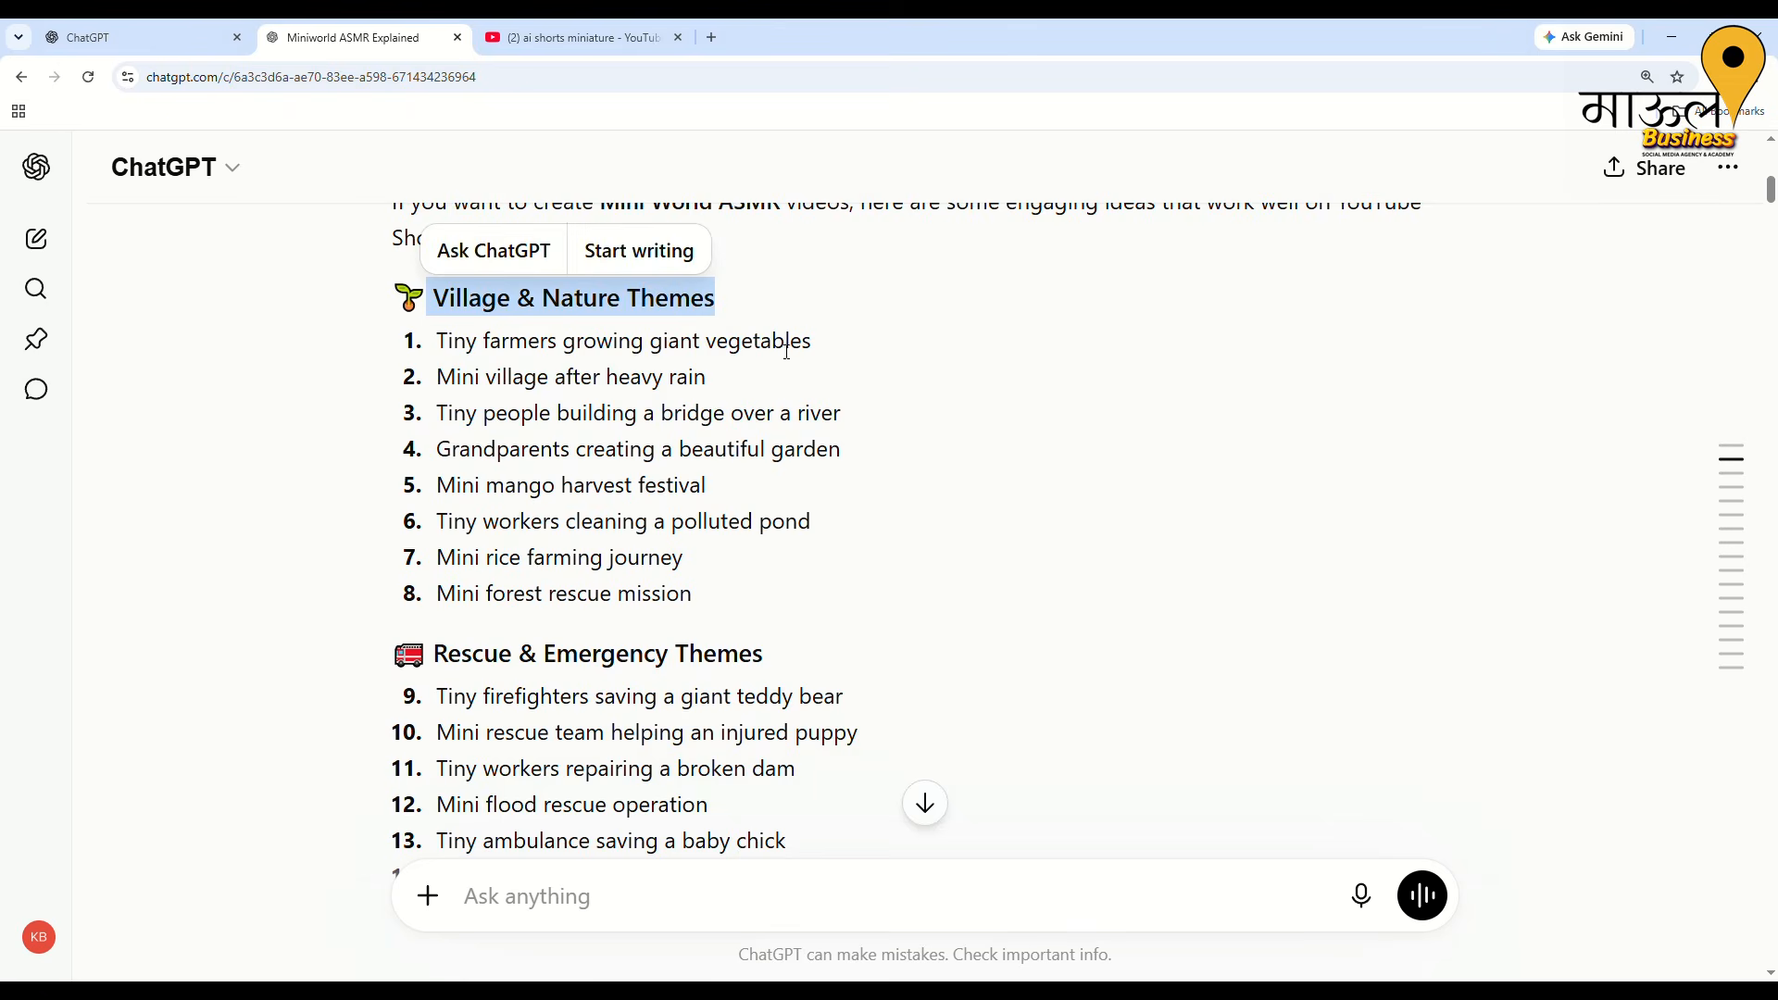
Examine the Rescue & Emergency Themes, highlighting "Mini flood rescue operation" and "Mini construction team clearing a landslide"
scroll(790, 469, down, 2)
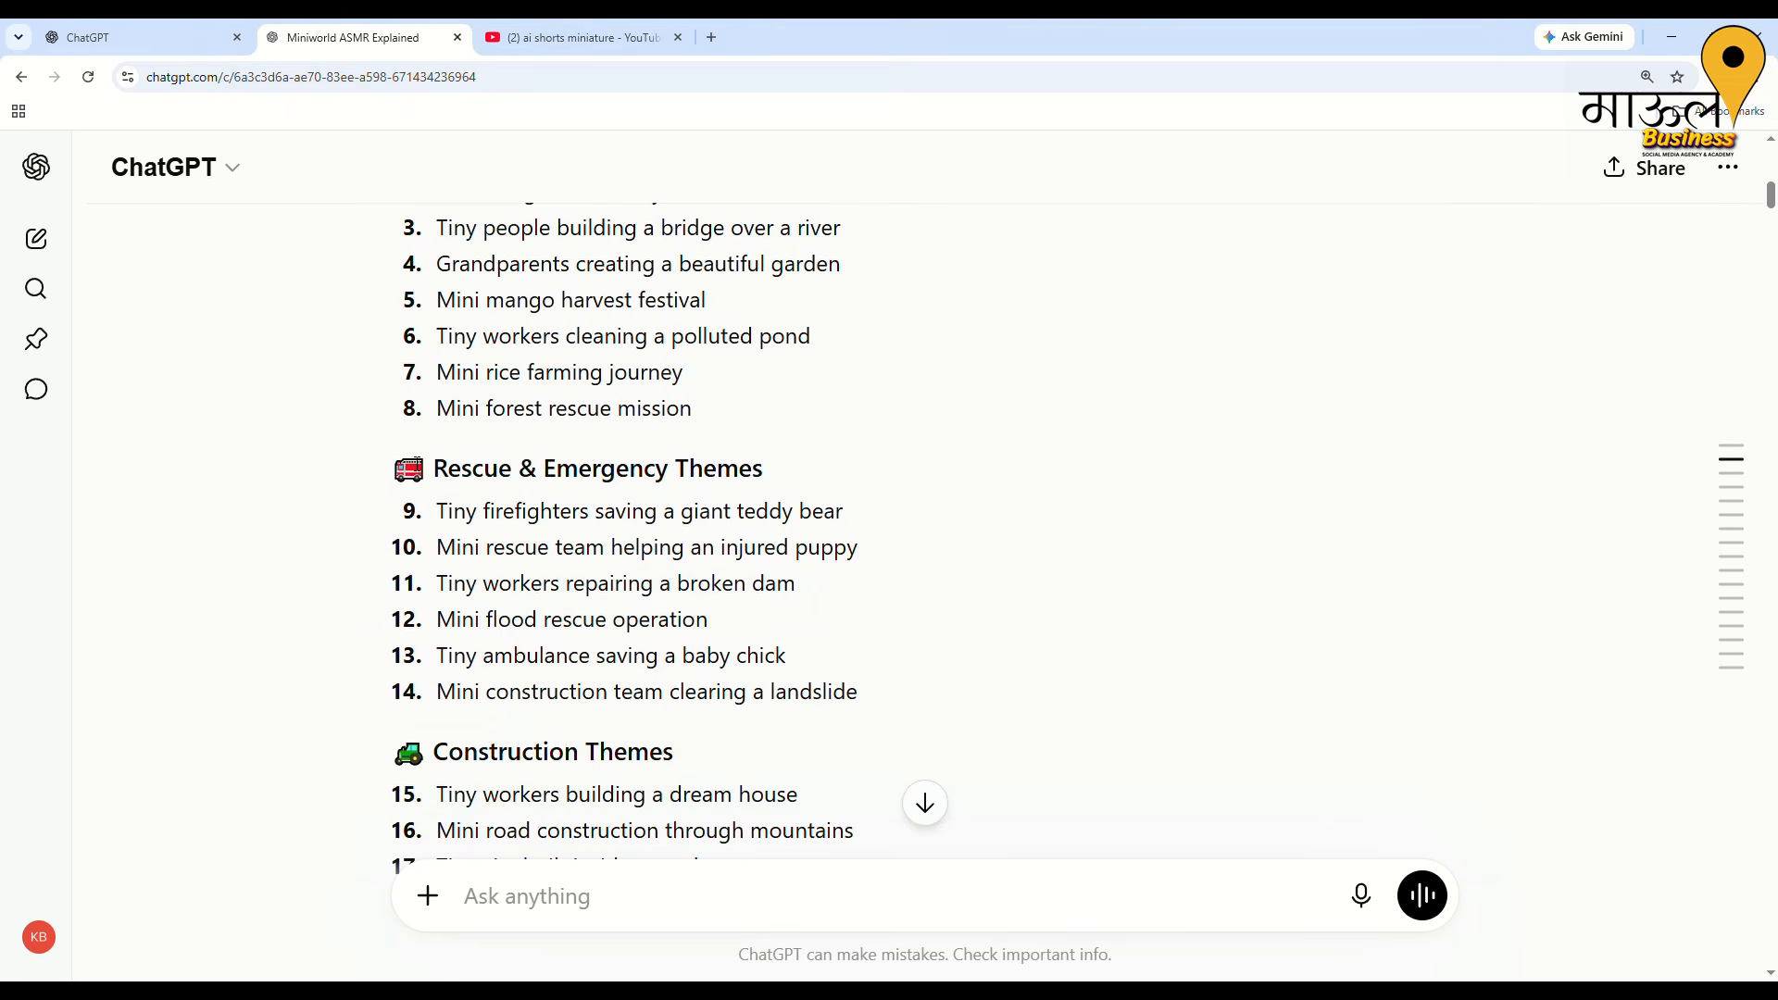
drag(418, 470, 842, 488)
click(818, 639)
drag(439, 624, 768, 631)
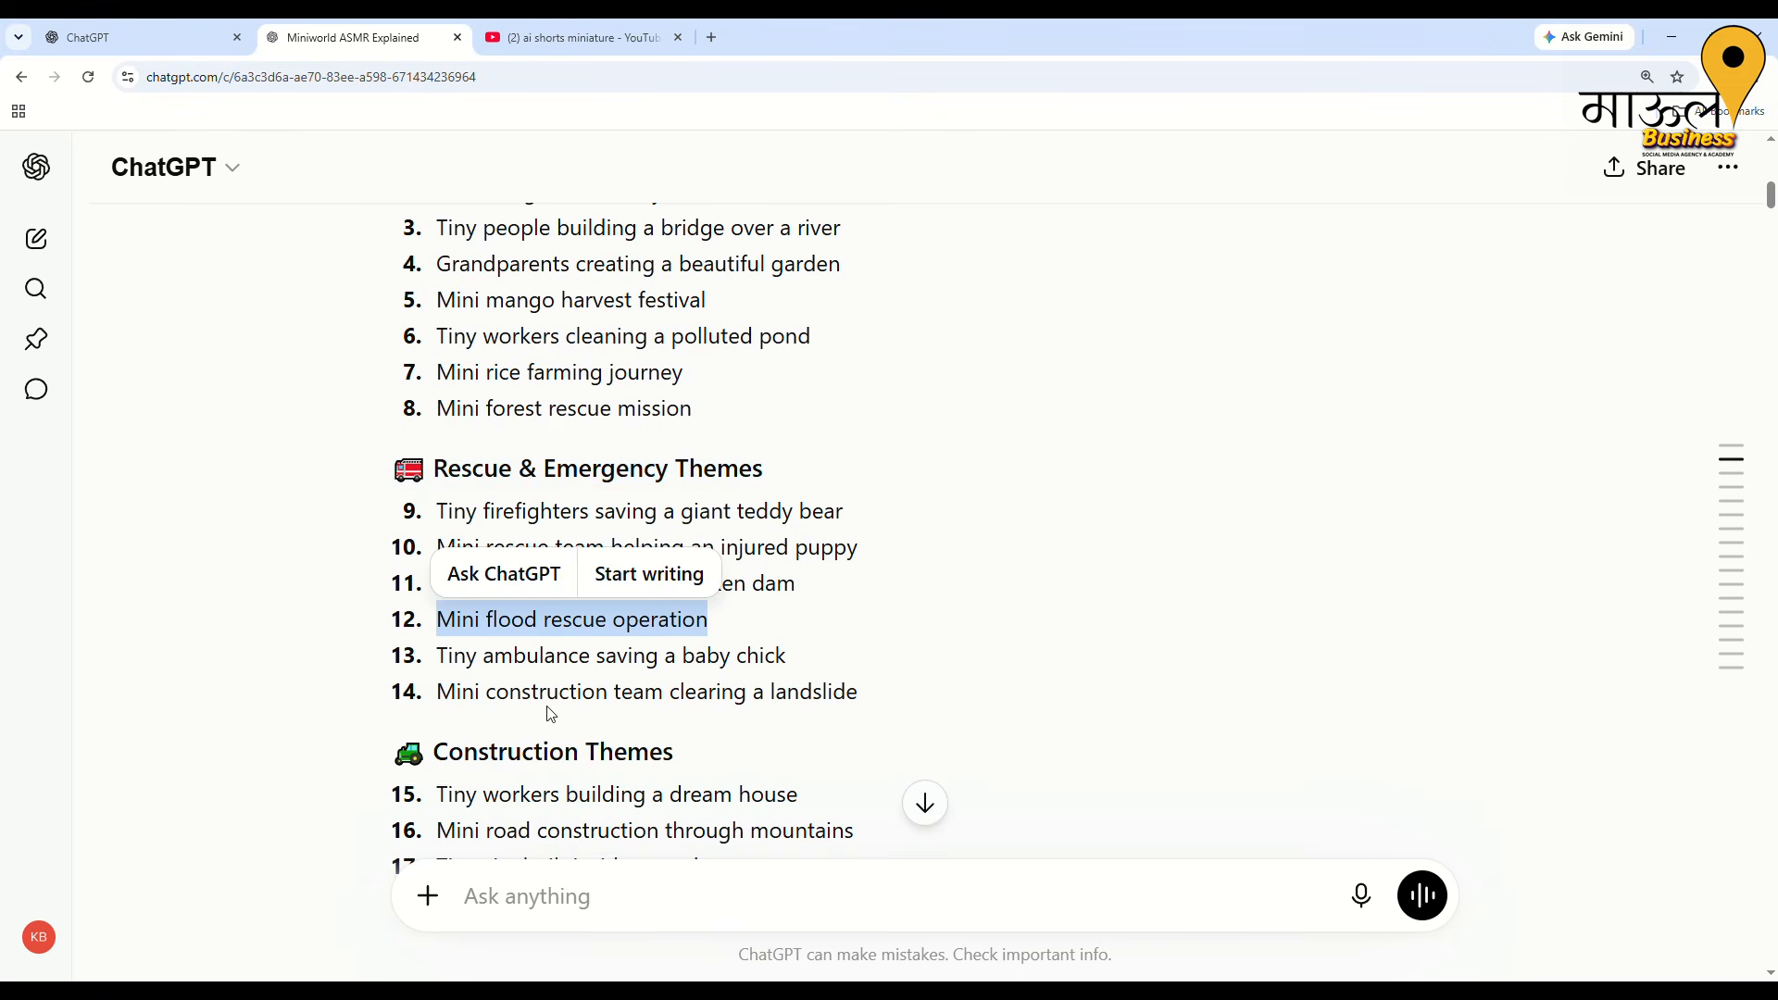
drag(438, 695, 923, 694)
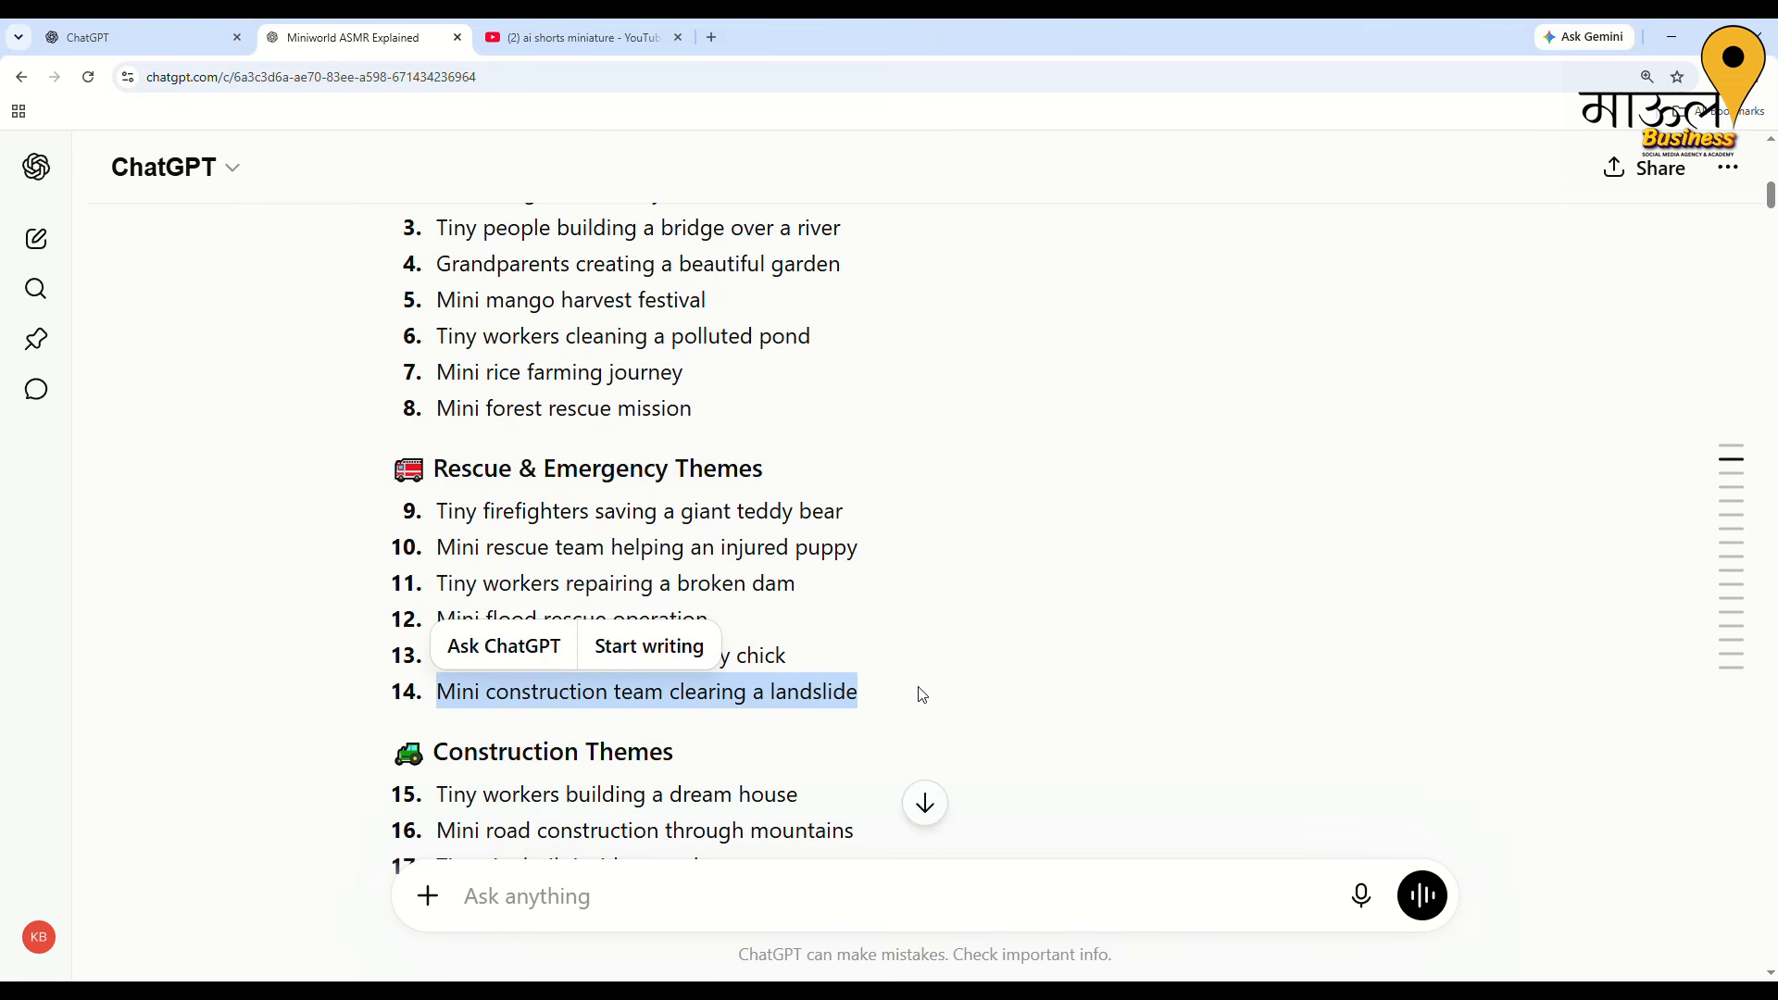
click(922, 695)
Examine the Construction Themes ideas, highlighting from "Tiny workers building a dream house" onward and clearing the highlight
scroll(923, 695, down, 3)
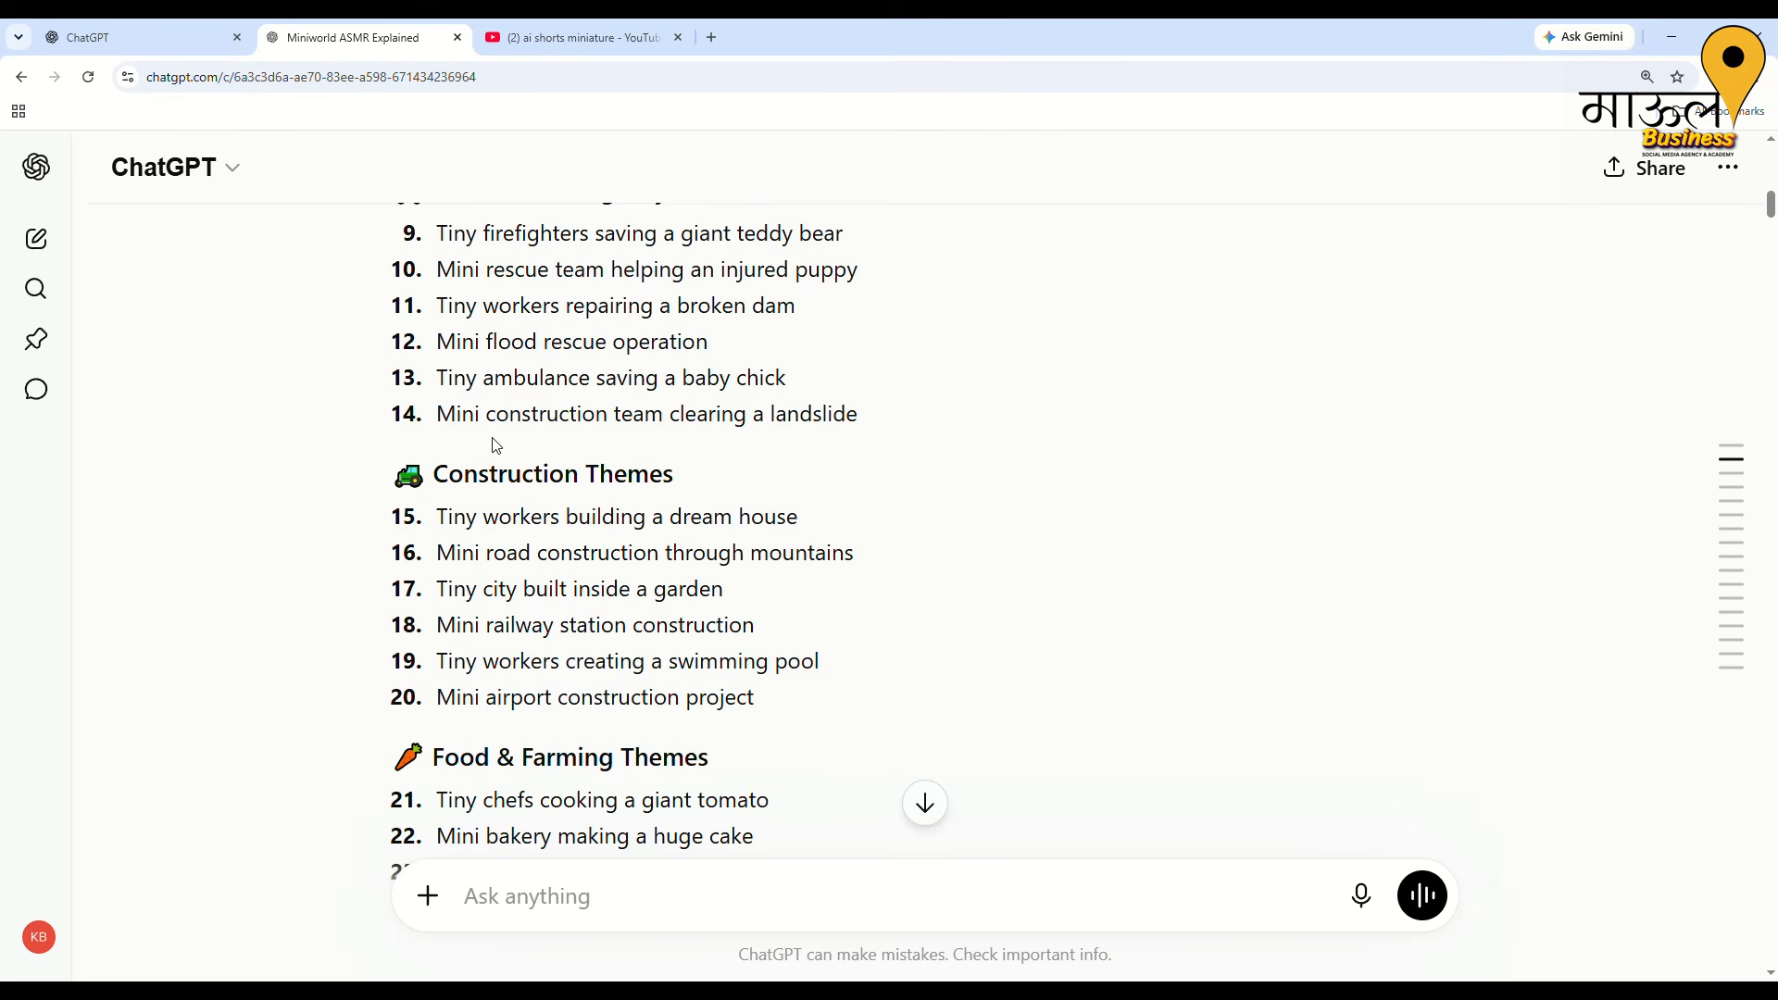
drag(439, 518, 843, 556)
click(759, 706)
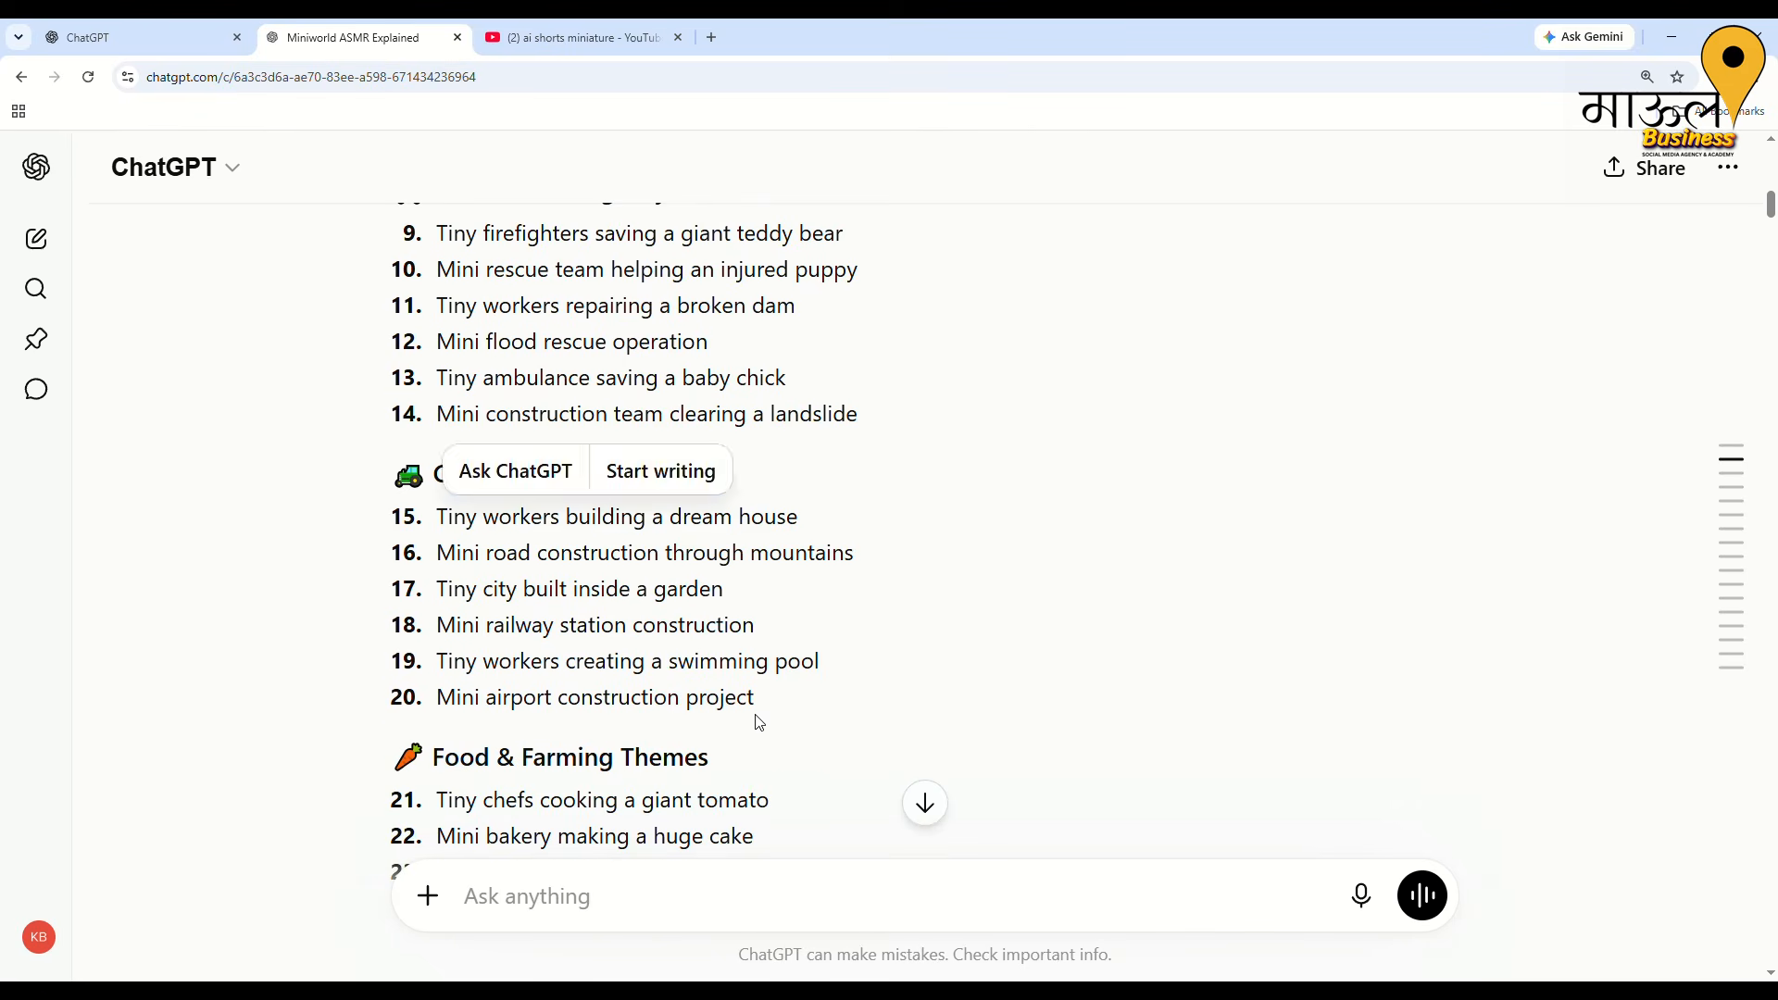
Examine the remaining idea themes from Food & Farming to Highly Viral ASMR Concepts, highlighting "Mini zoo construction" and "Tiny school construction"
scroll(754, 719, down, 2)
scroll(614, 657, down, 5)
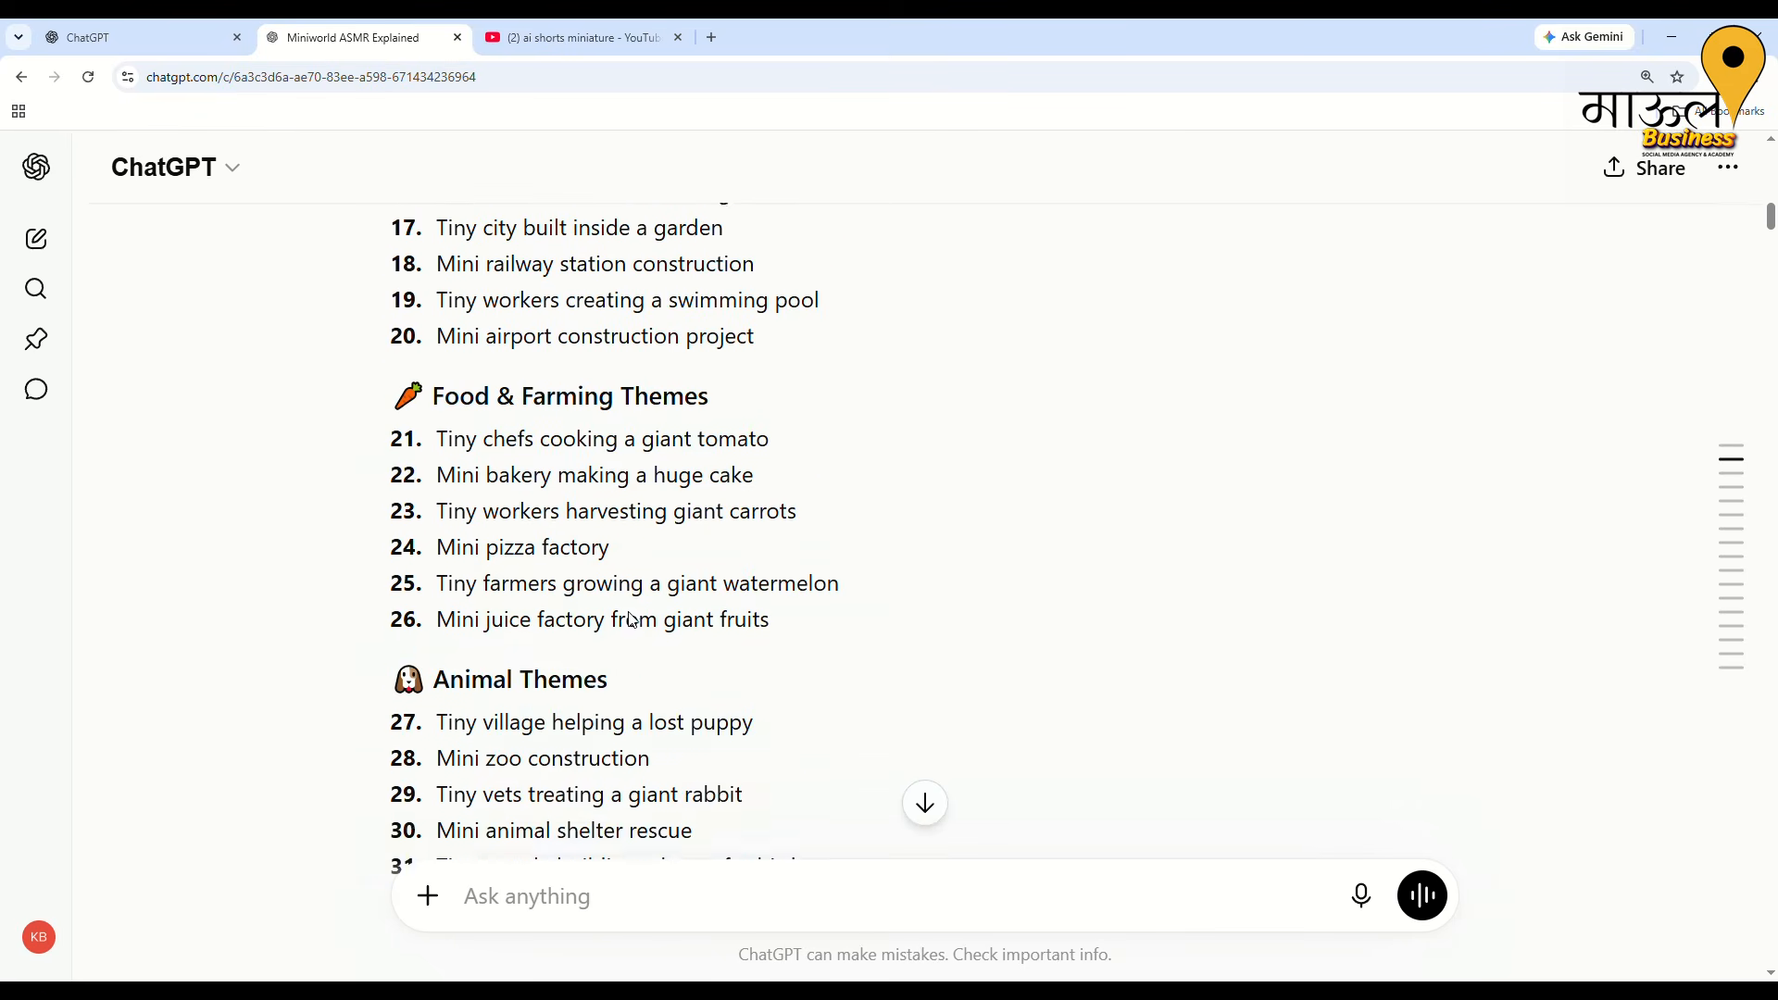
scroll(619, 619, down, 1)
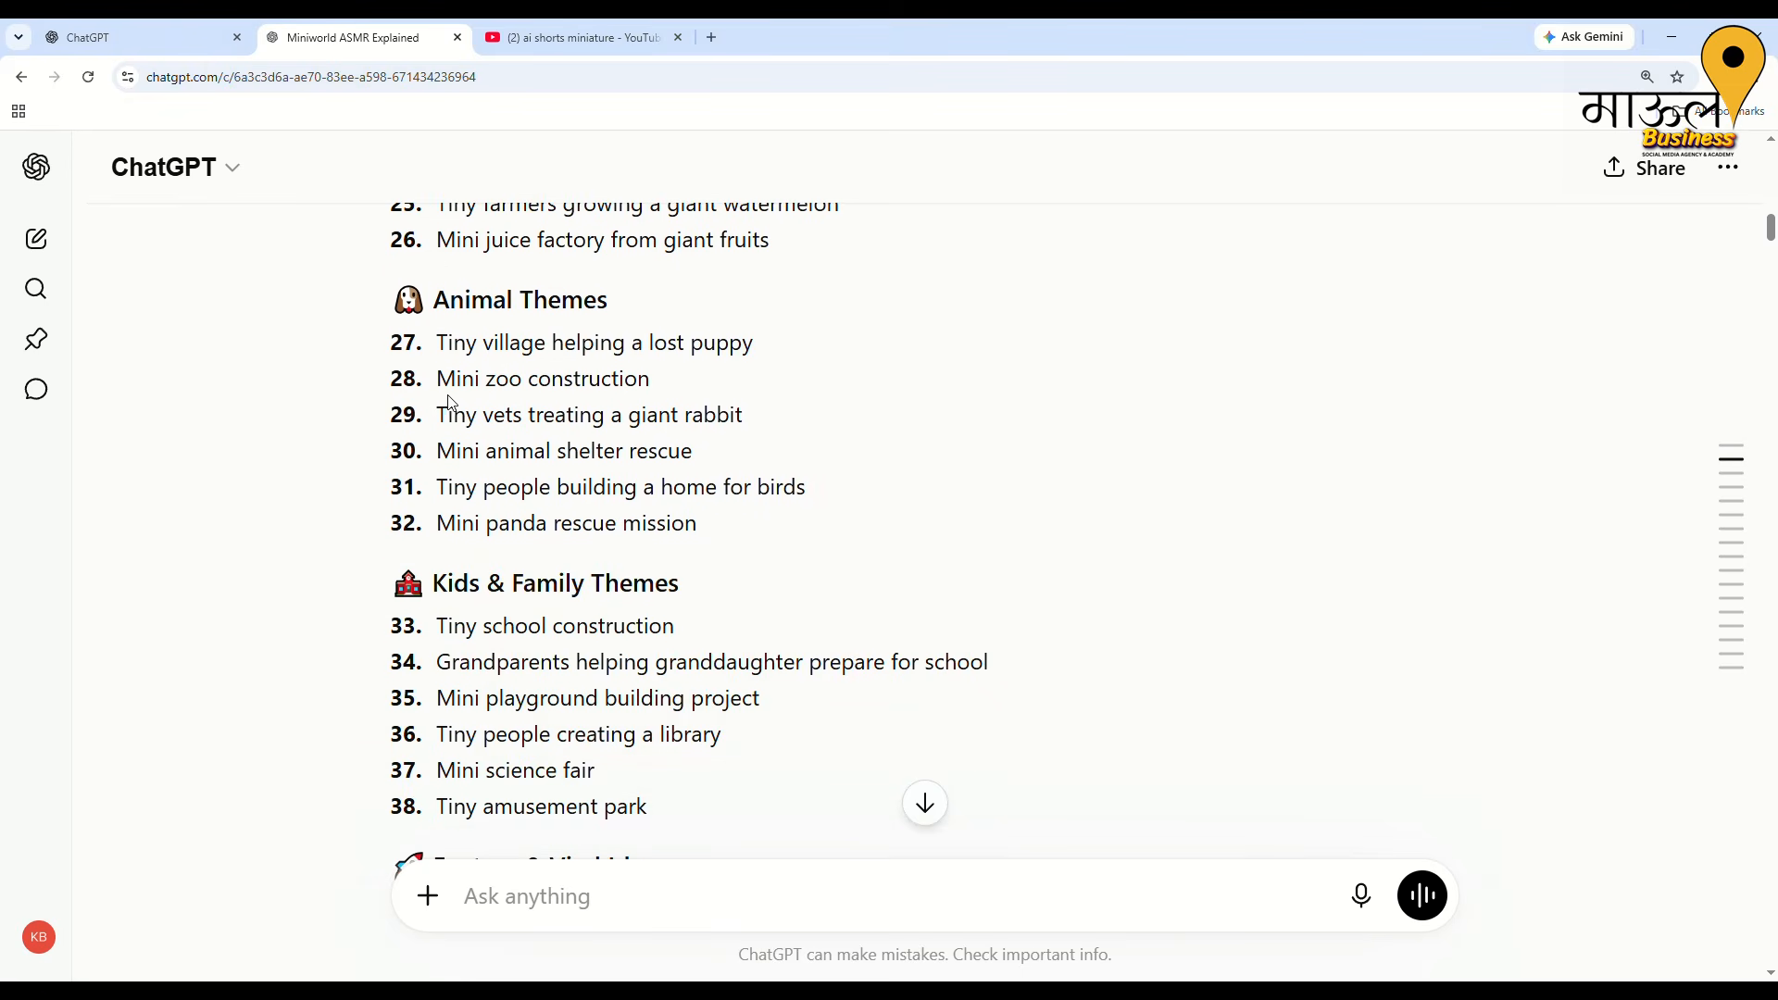
drag(441, 386, 694, 401)
click(698, 550)
scroll(600, 648, down, 1)
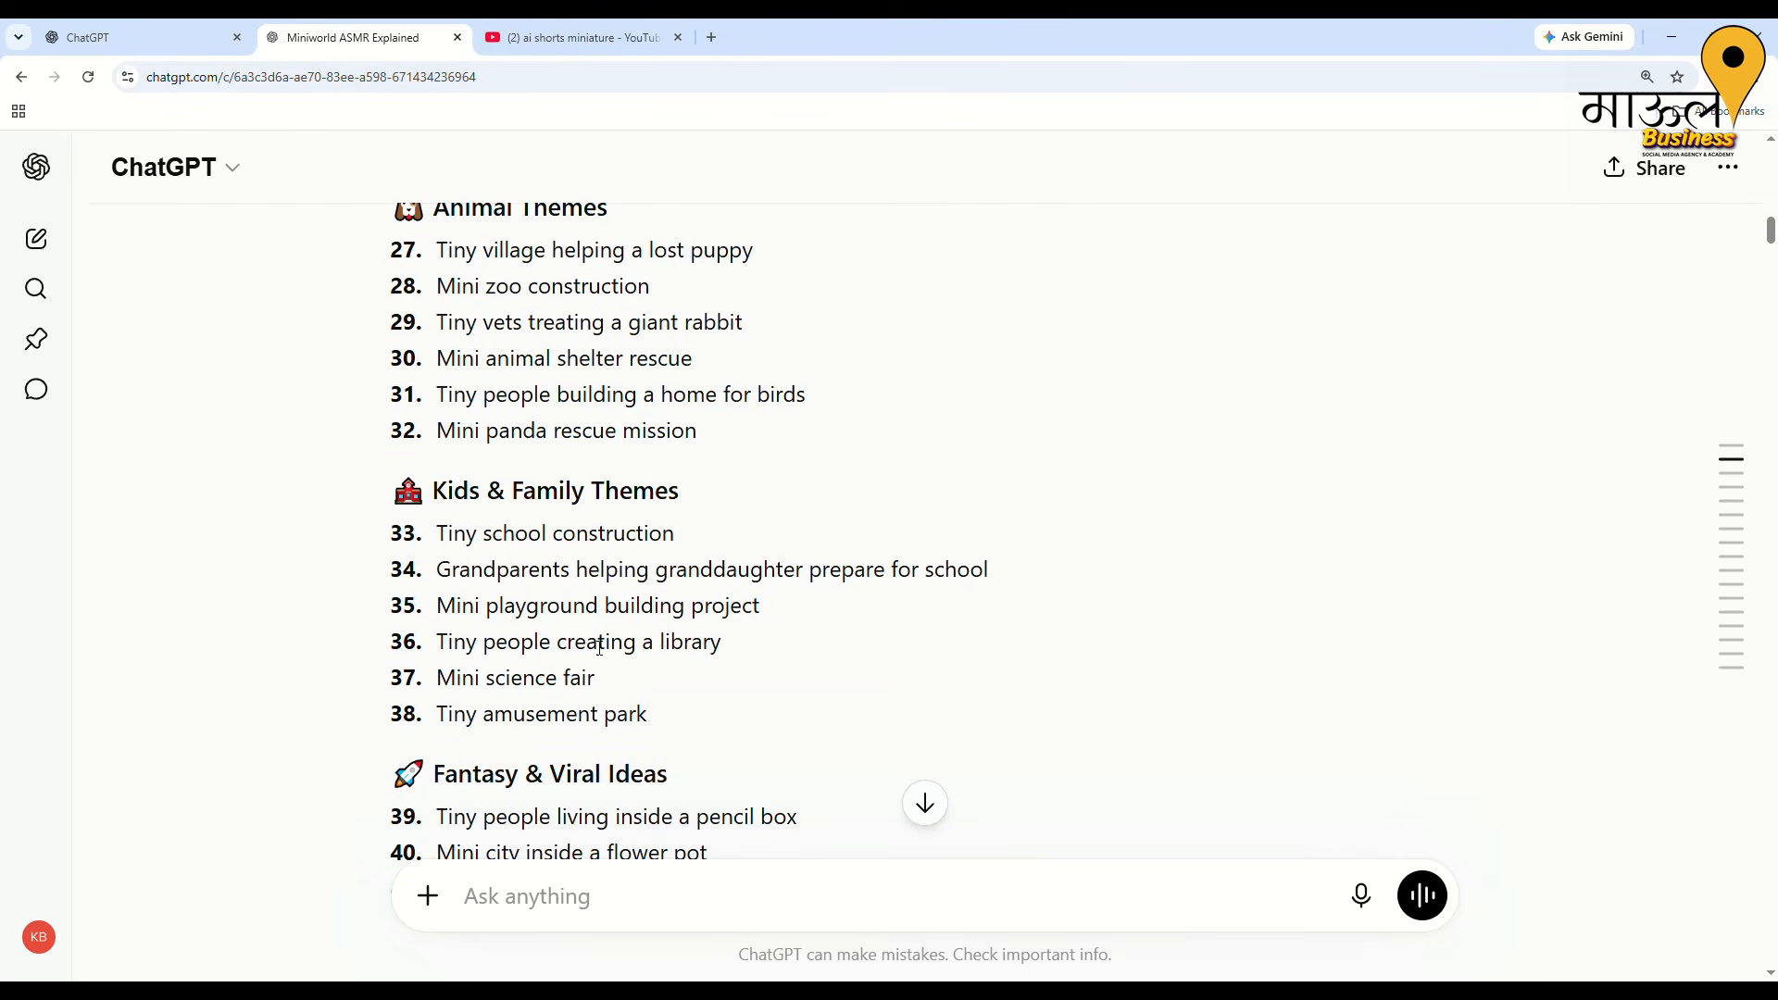
drag(438, 534, 719, 540)
scroll(732, 555, down, 1)
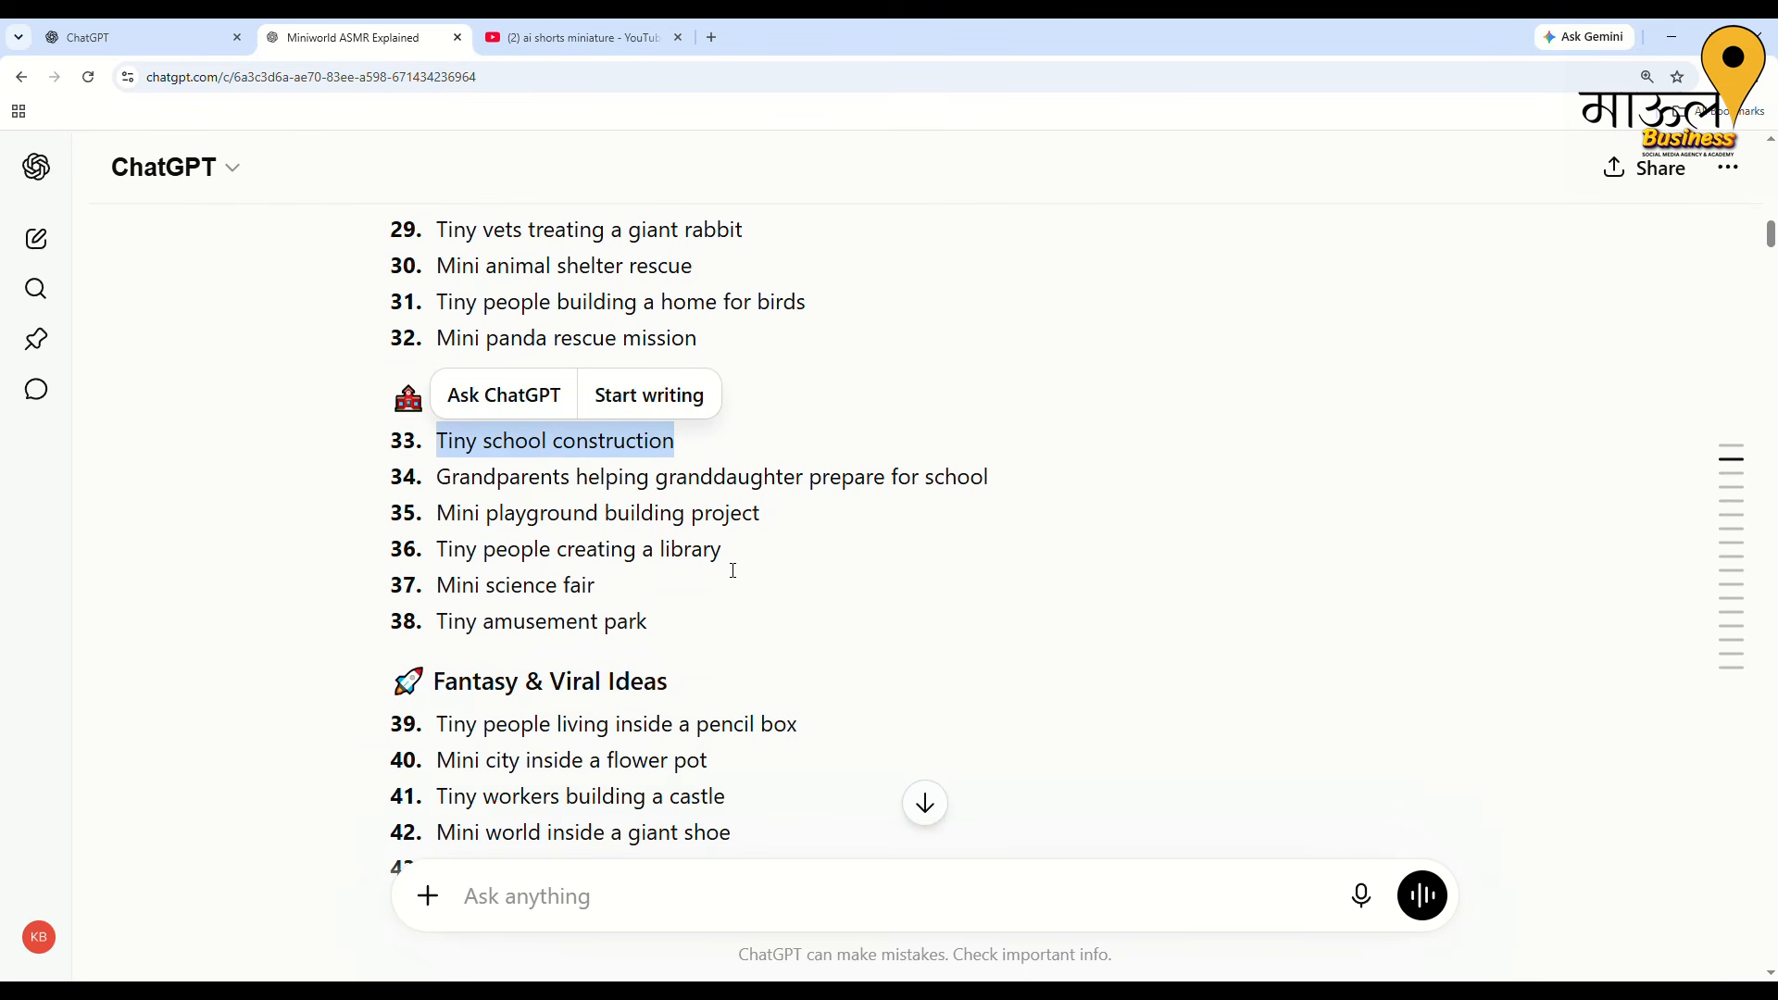
scroll(489, 600, down, 6)
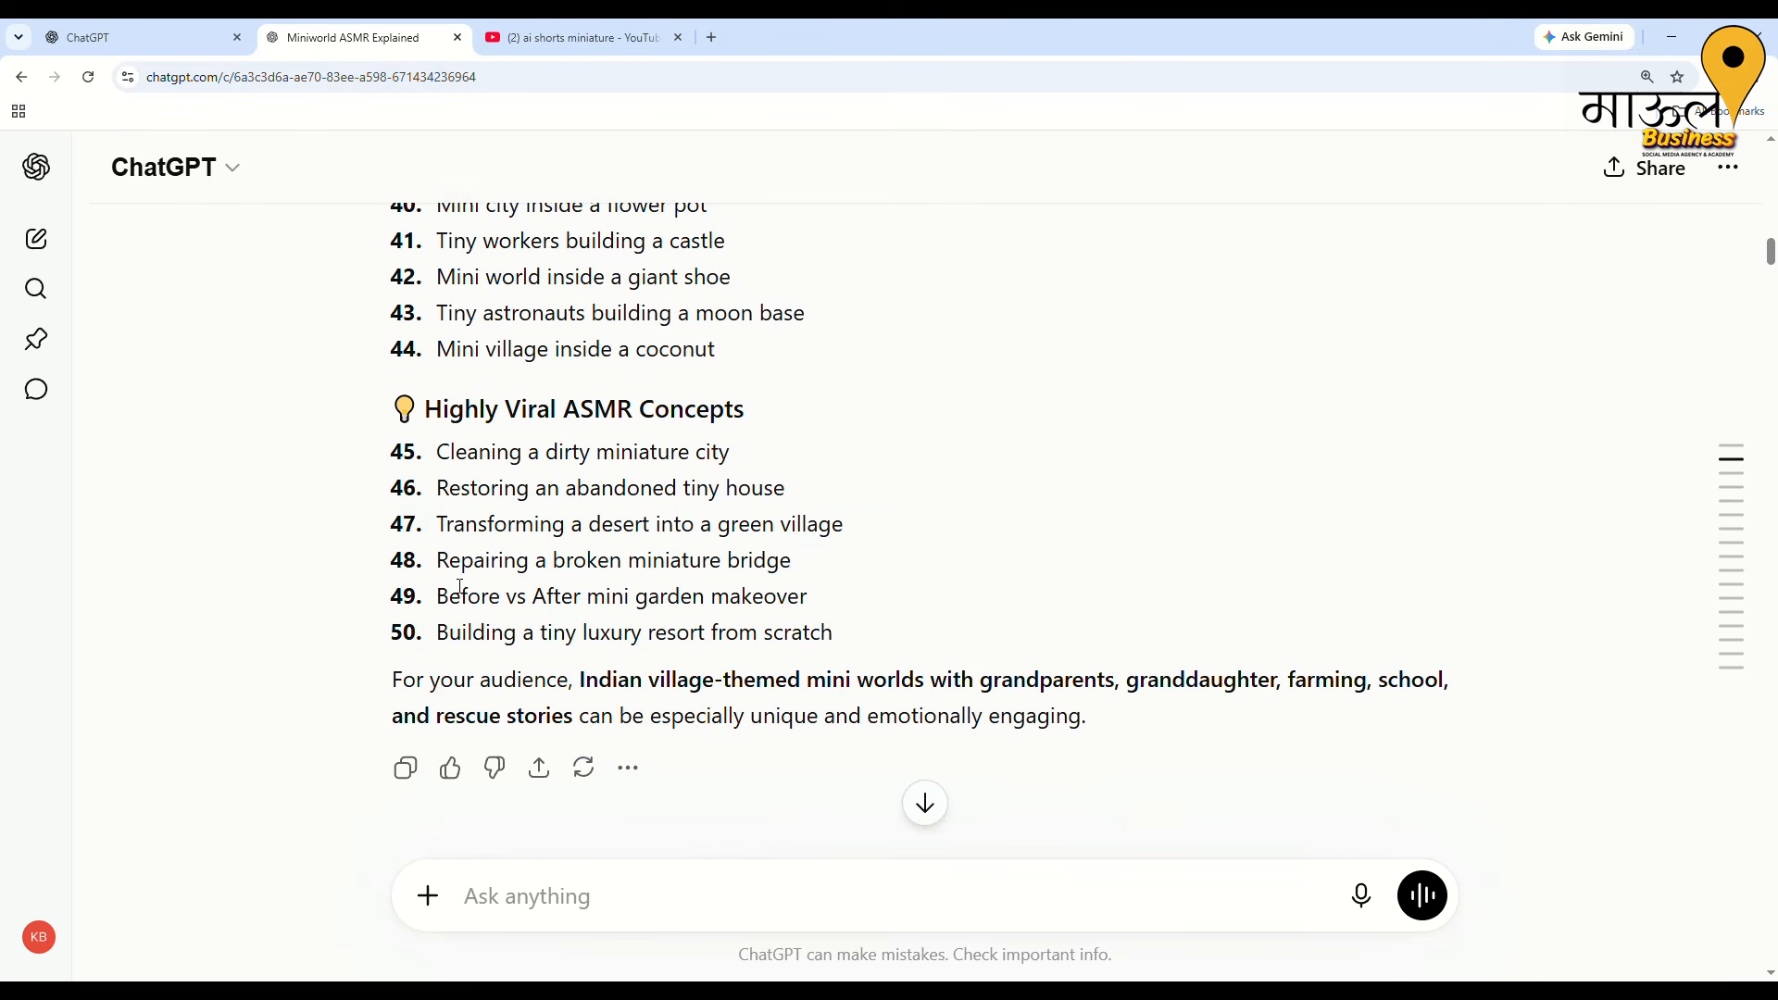
Review the last idea themes and highlight the whole follow-up prompt asking for a detailed "Transforming a desert into a green village" video idea
scroll(455, 585, up, 7)
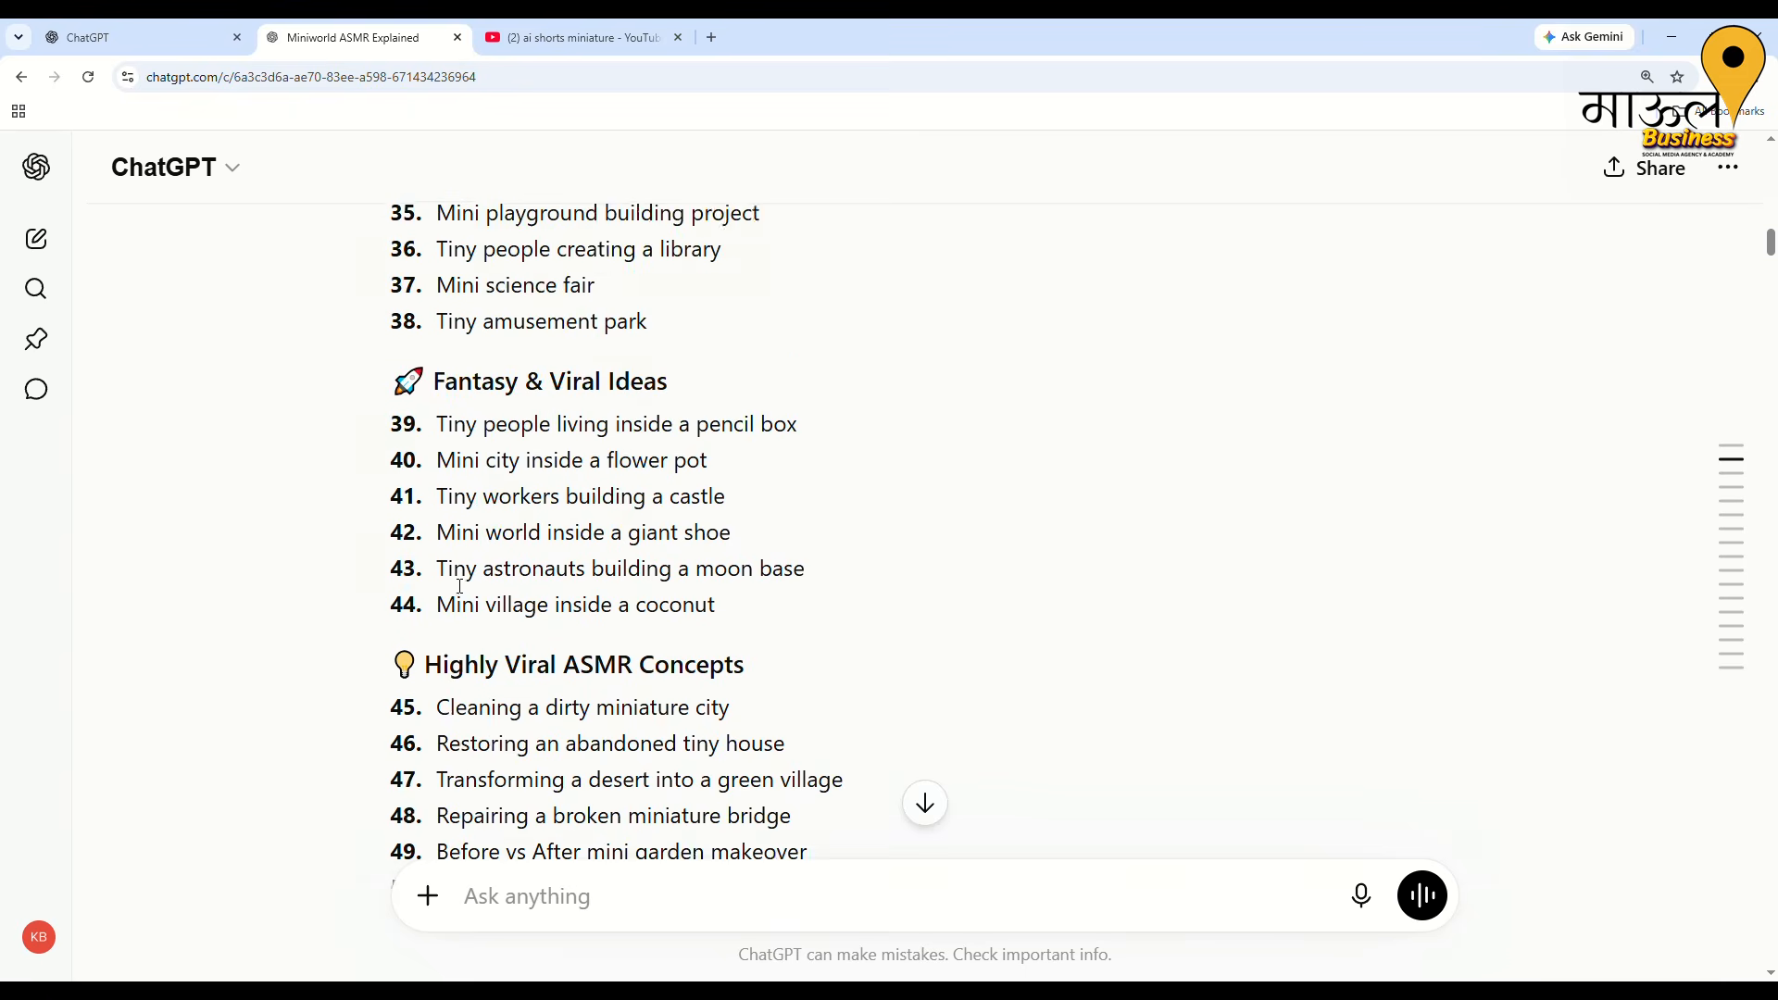
click(921, 589)
scroll(926, 588, down, 7)
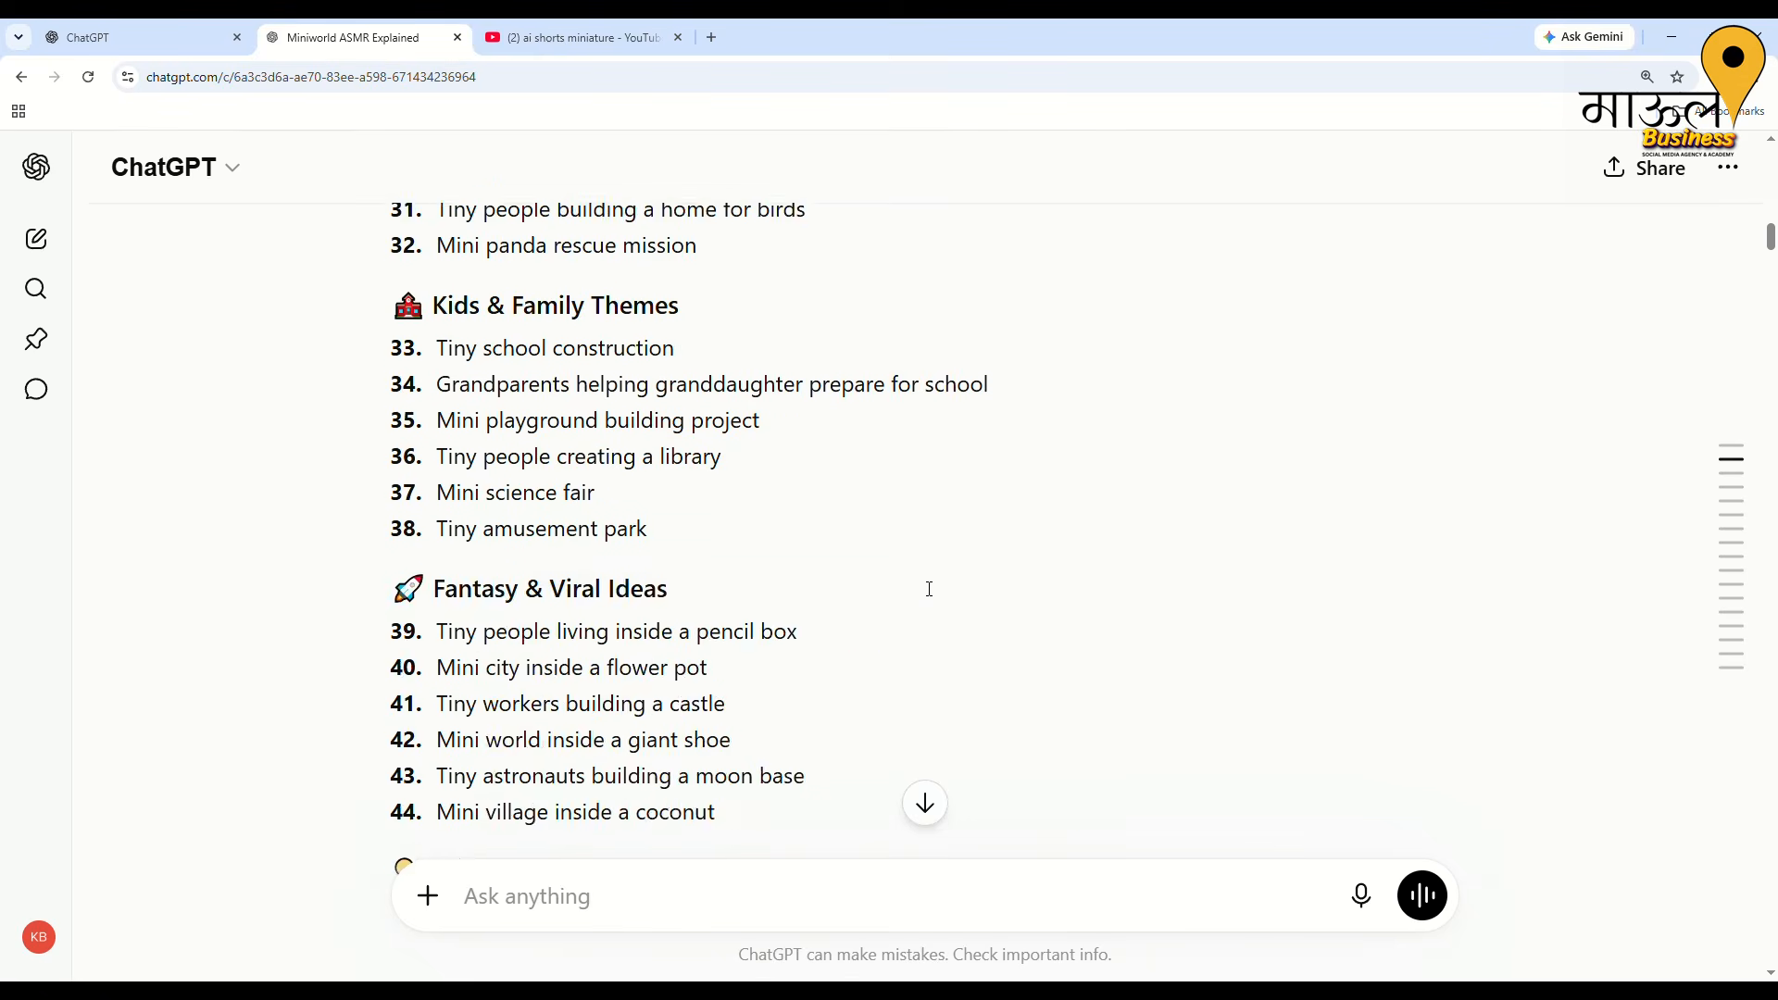
scroll(926, 588, down, 5)
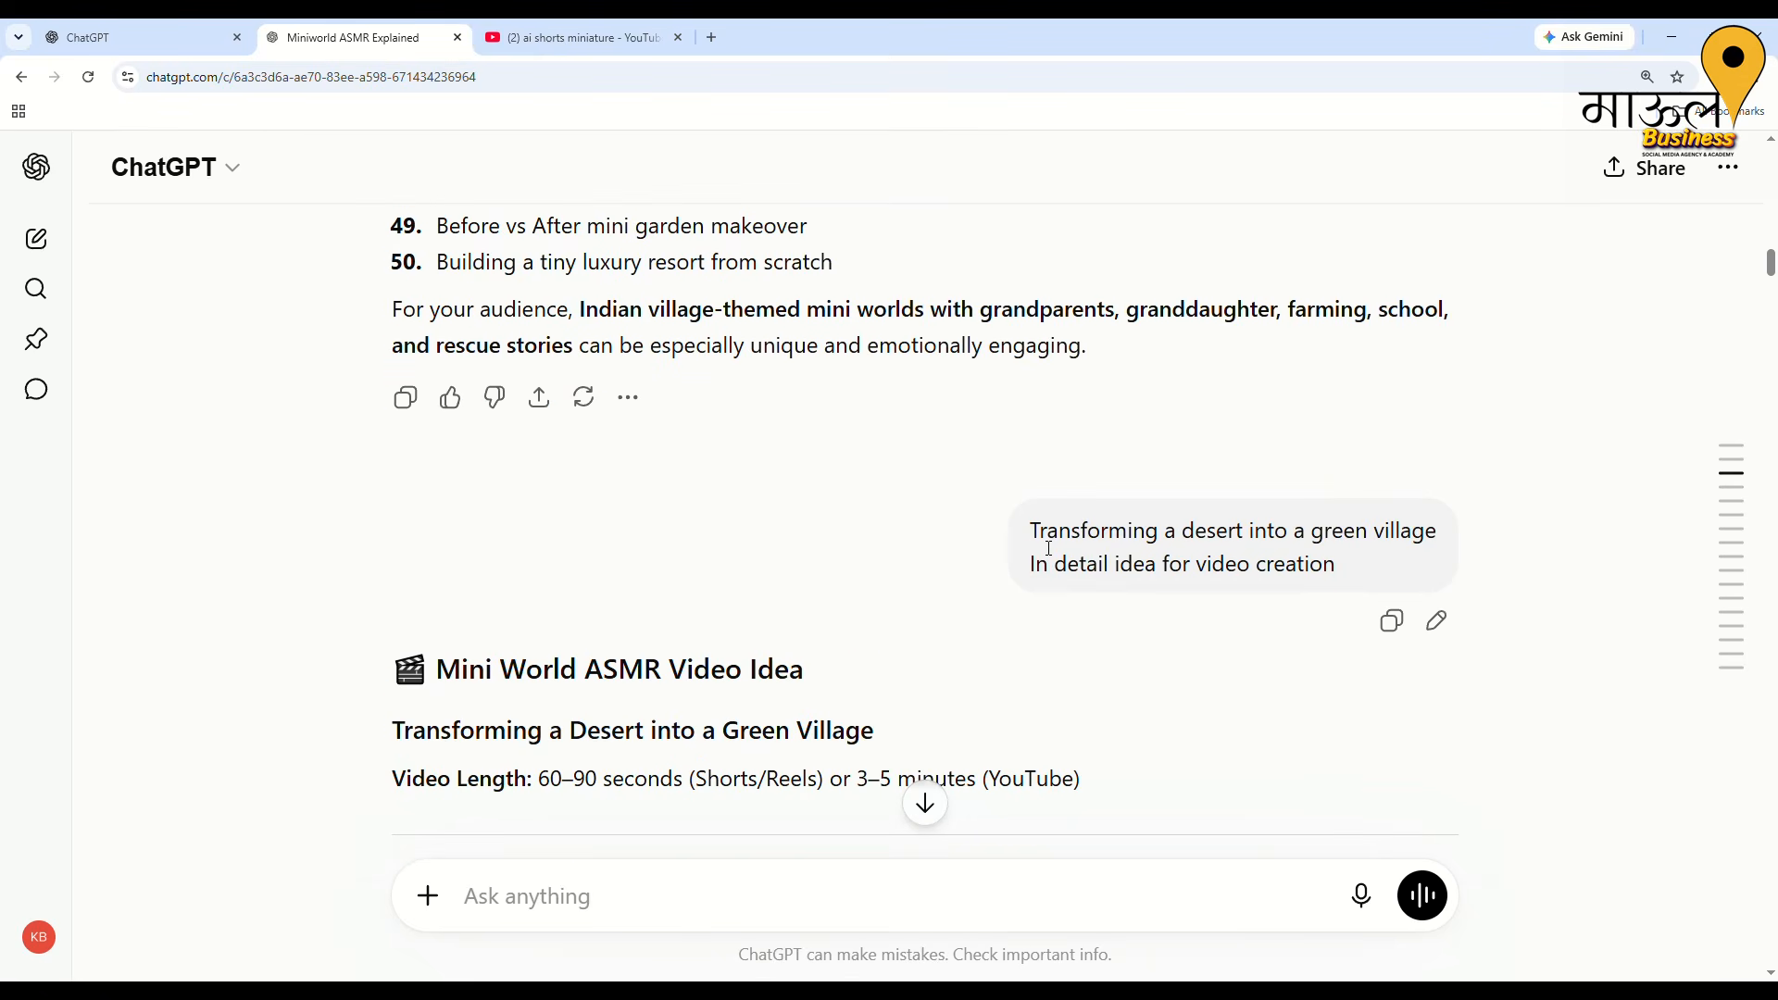
drag(1039, 539, 1433, 557)
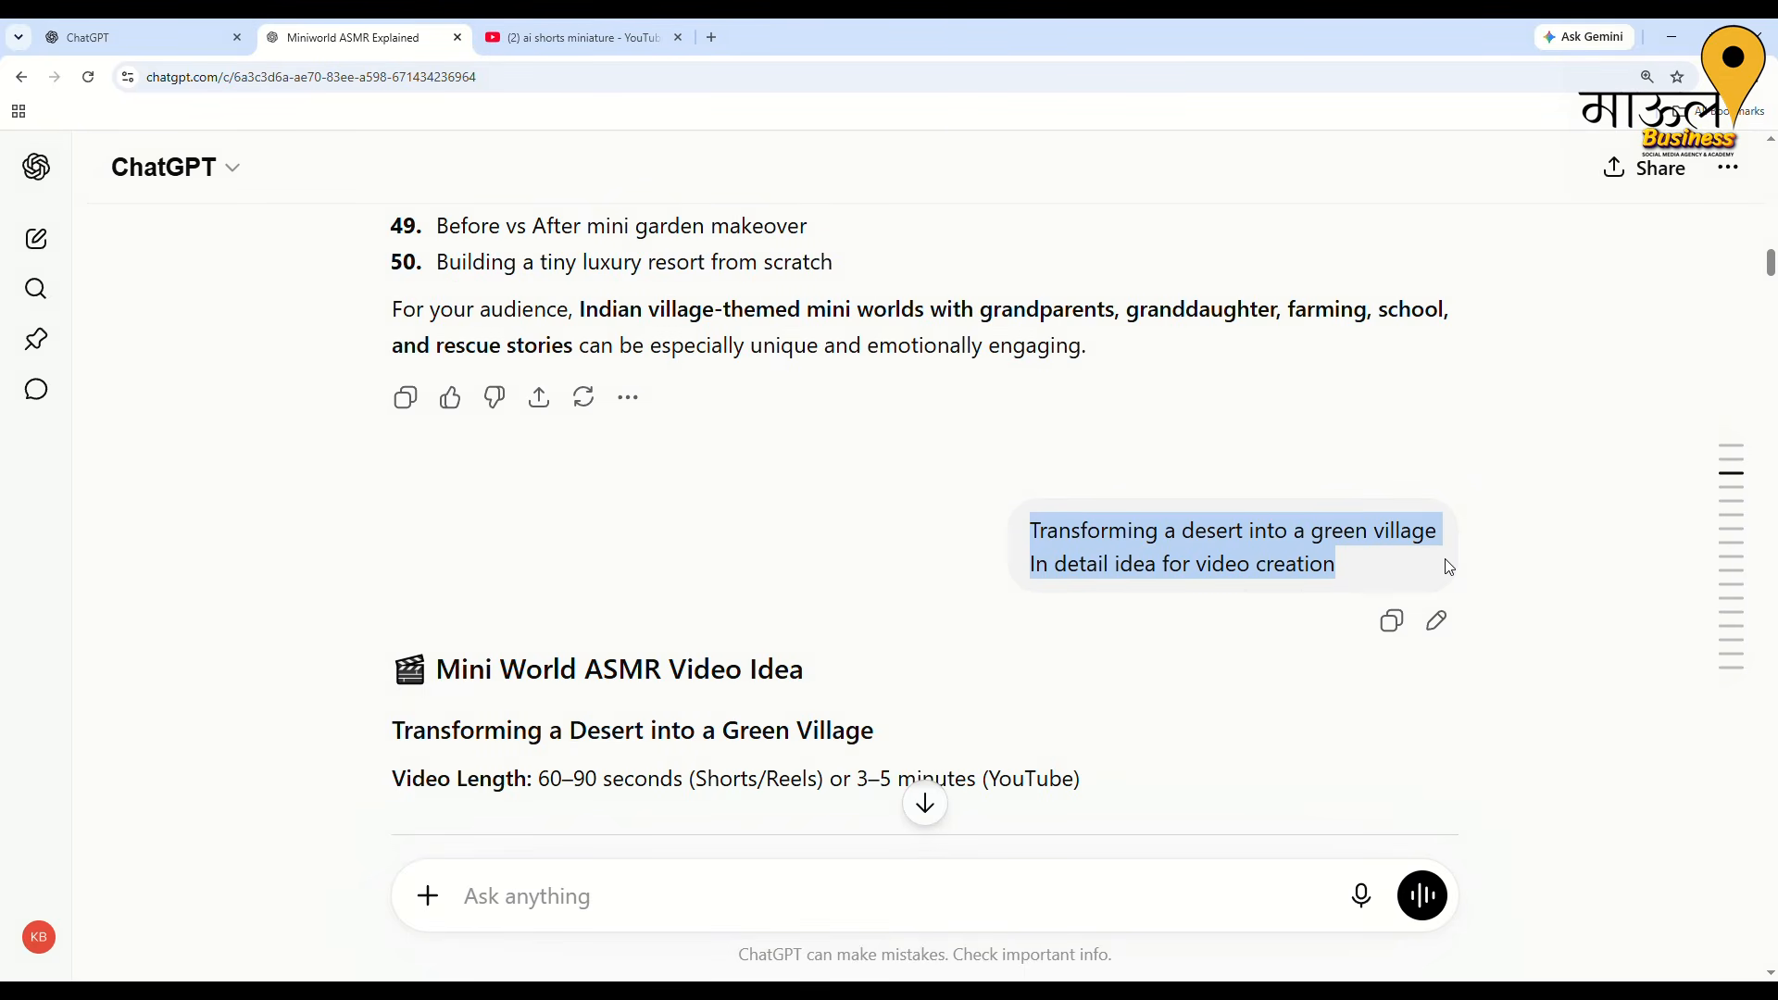
click(1493, 637)
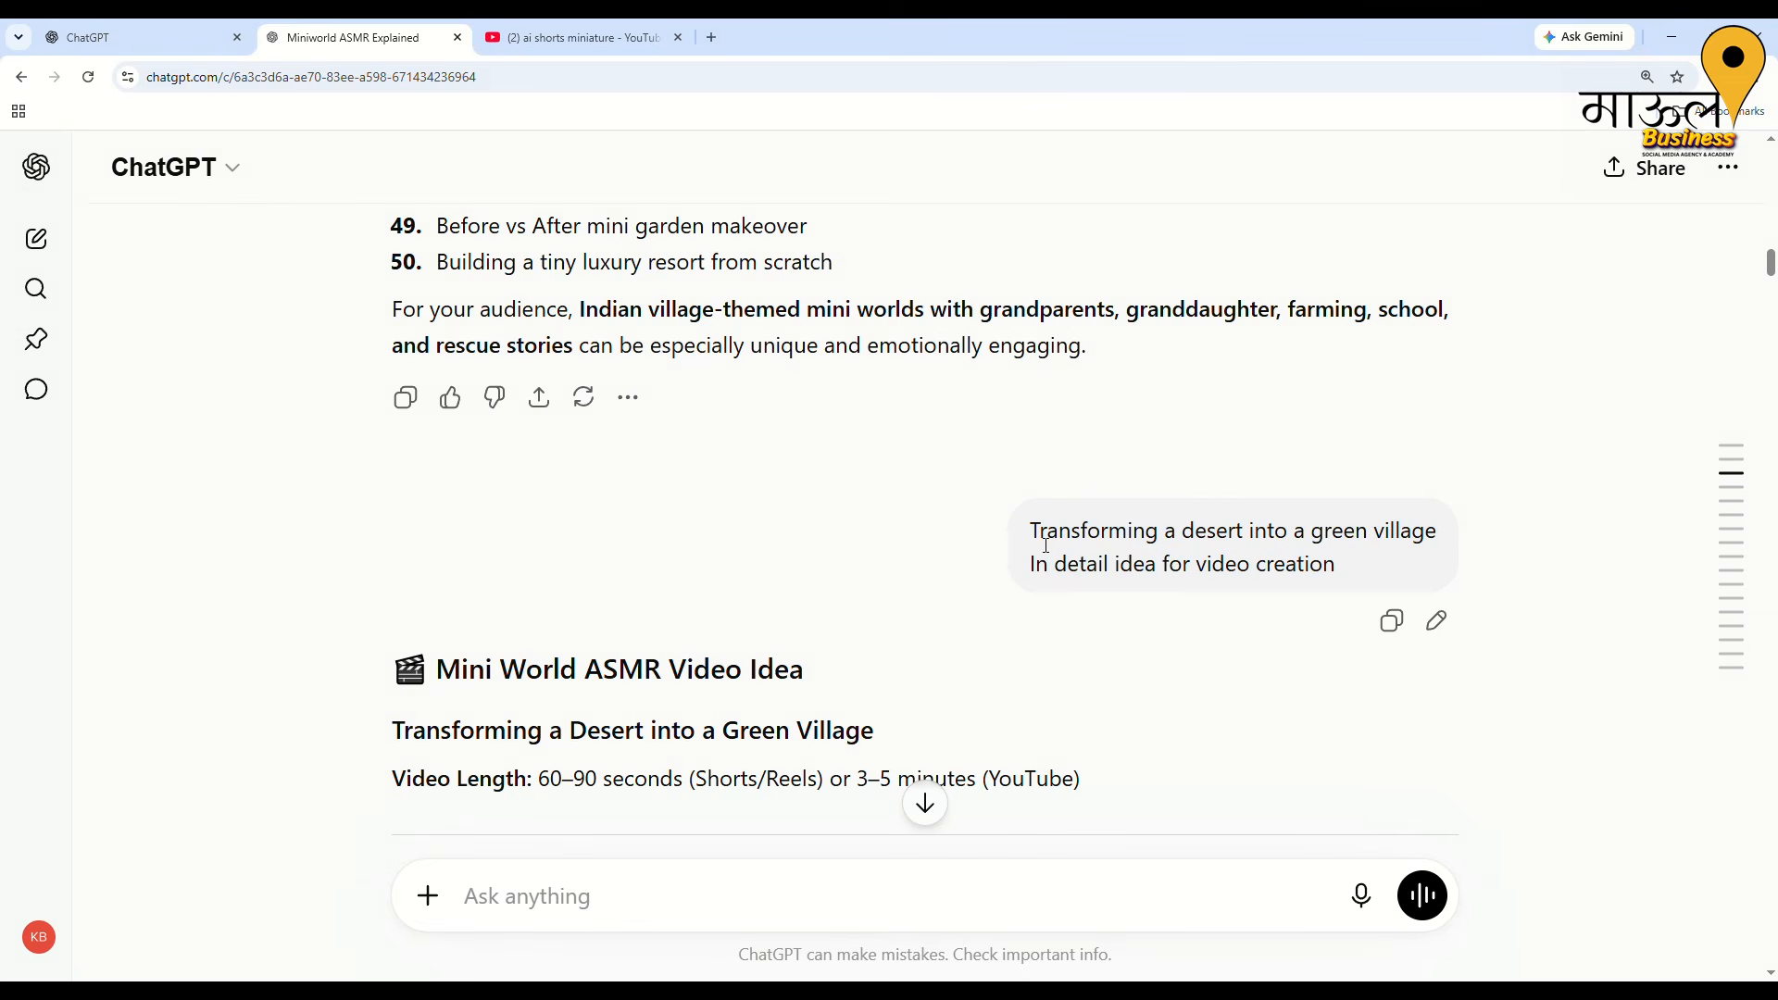
Examine the follow-up prompt's wording, highlighting "village" and the line "In detail idea for video creation", and clear the highlight
drag(1047, 545, 1190, 568)
click(1362, 565)
double_click(1213, 535)
double_click(1417, 535)
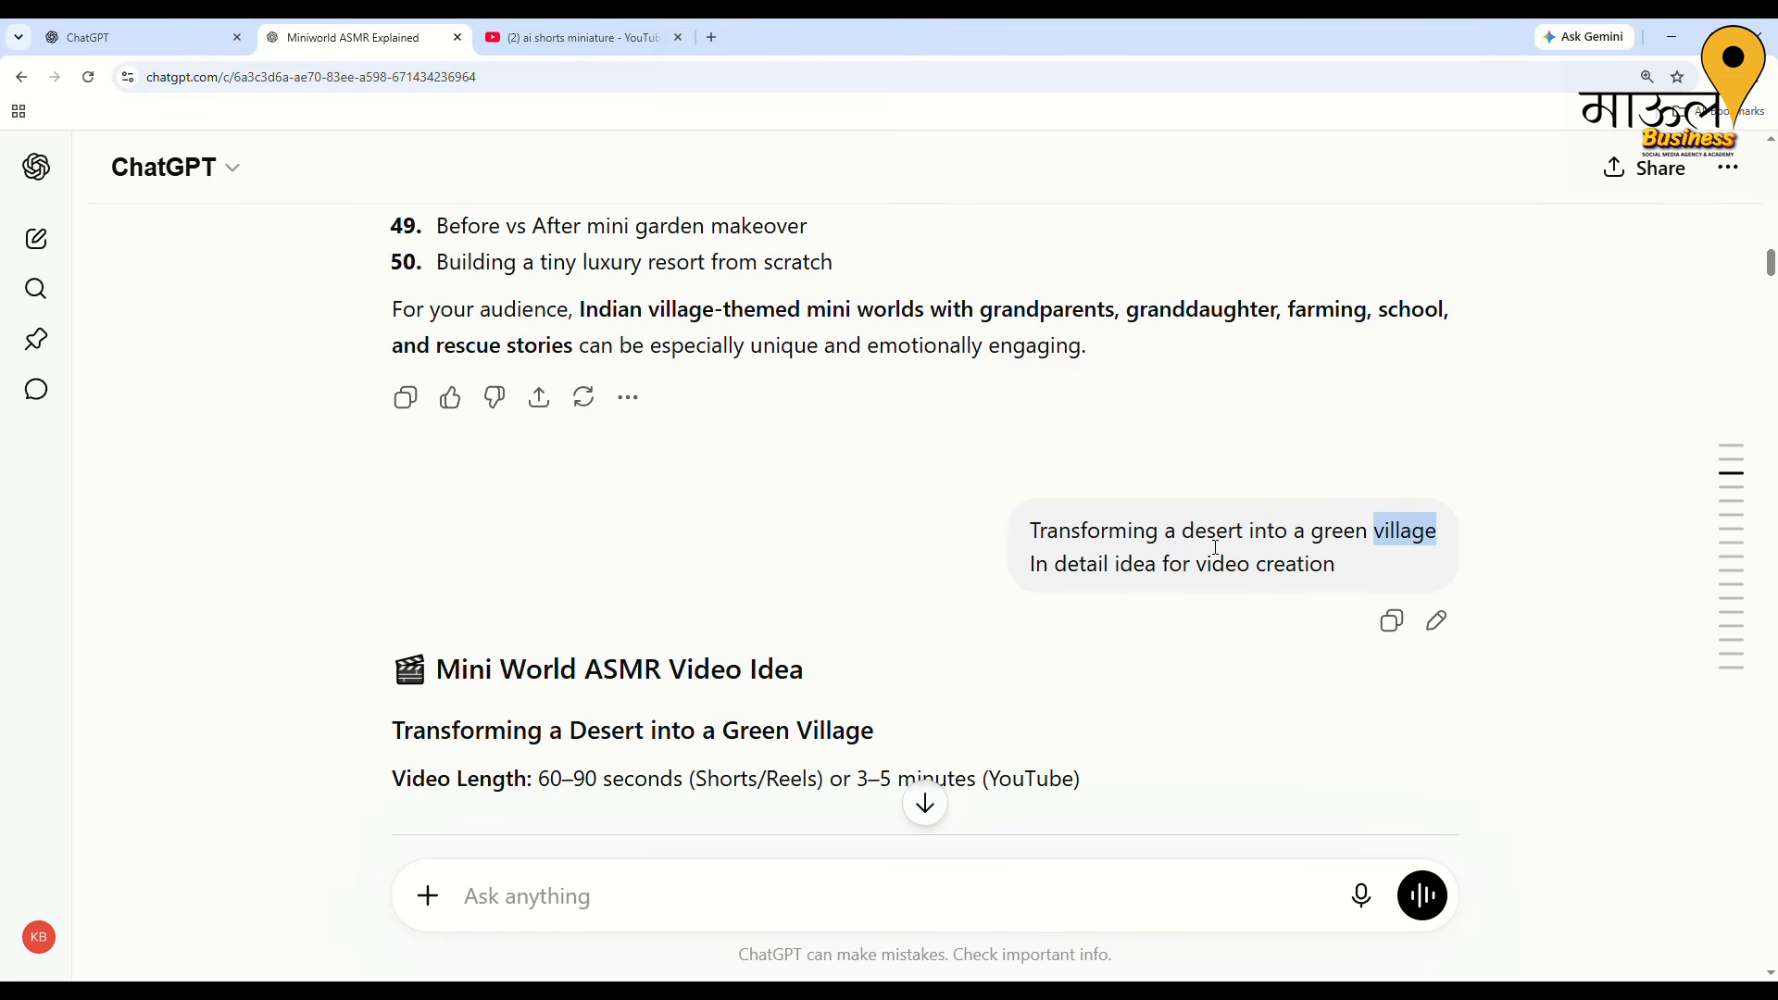
click(1083, 577)
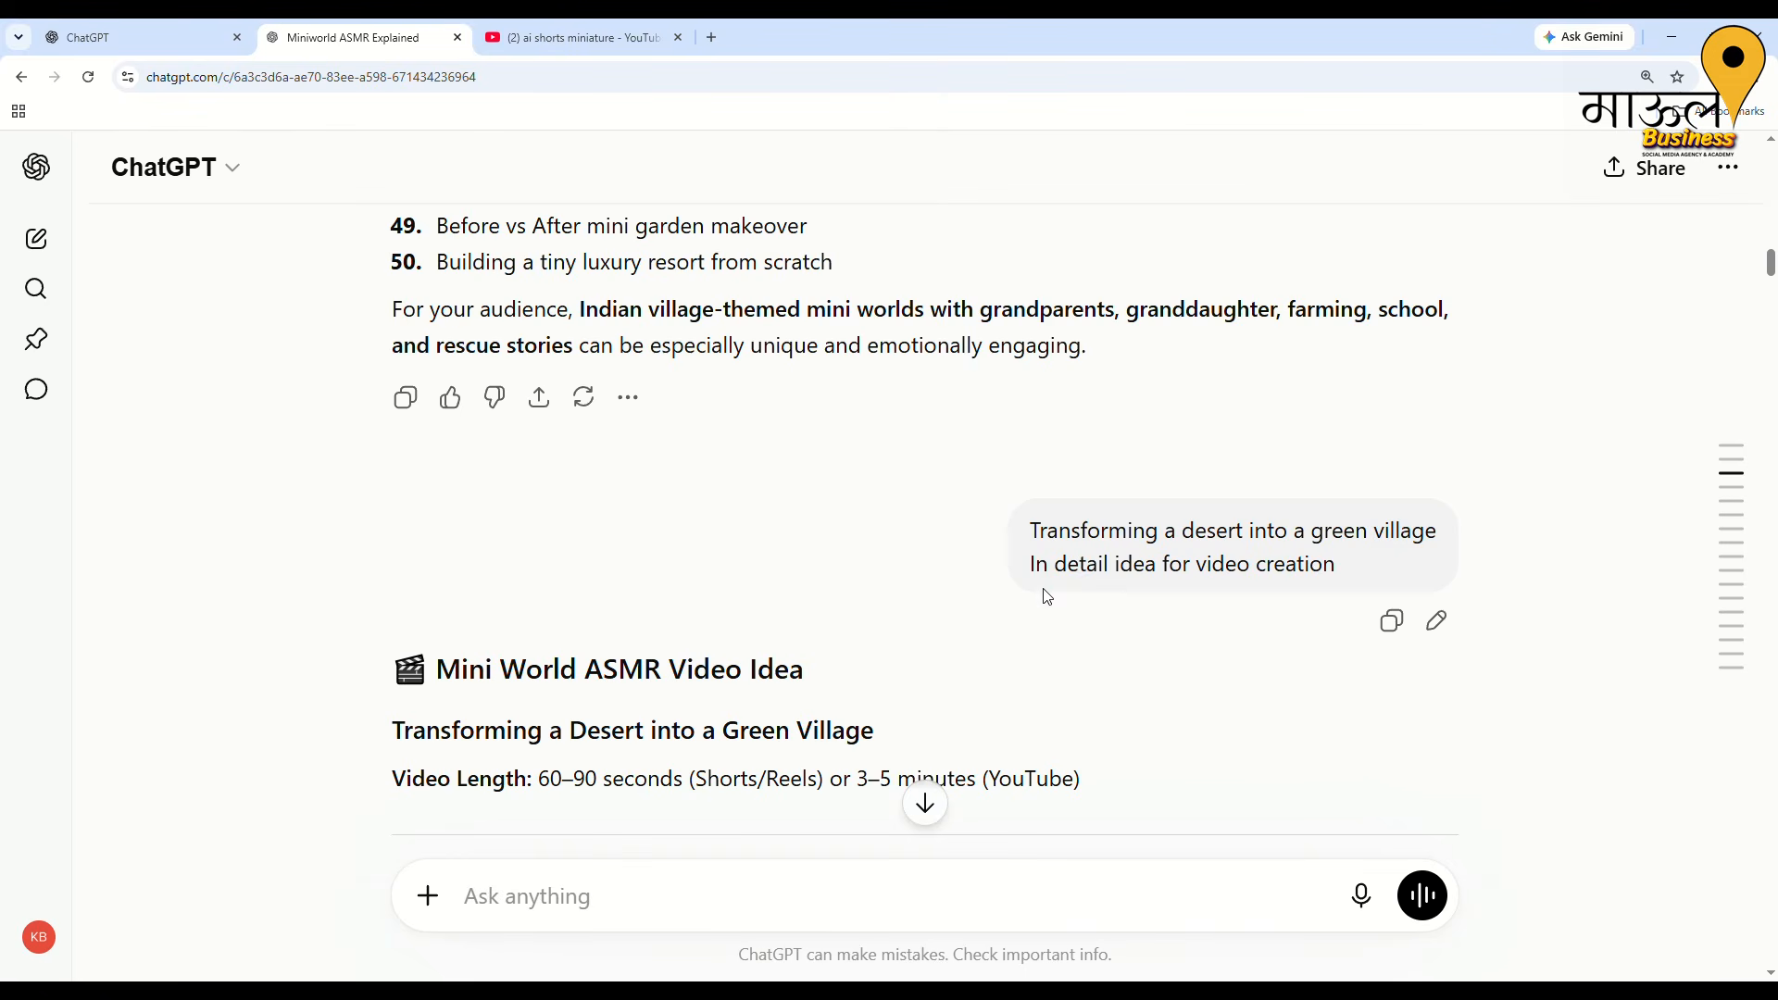
drag(1026, 565, 1366, 607)
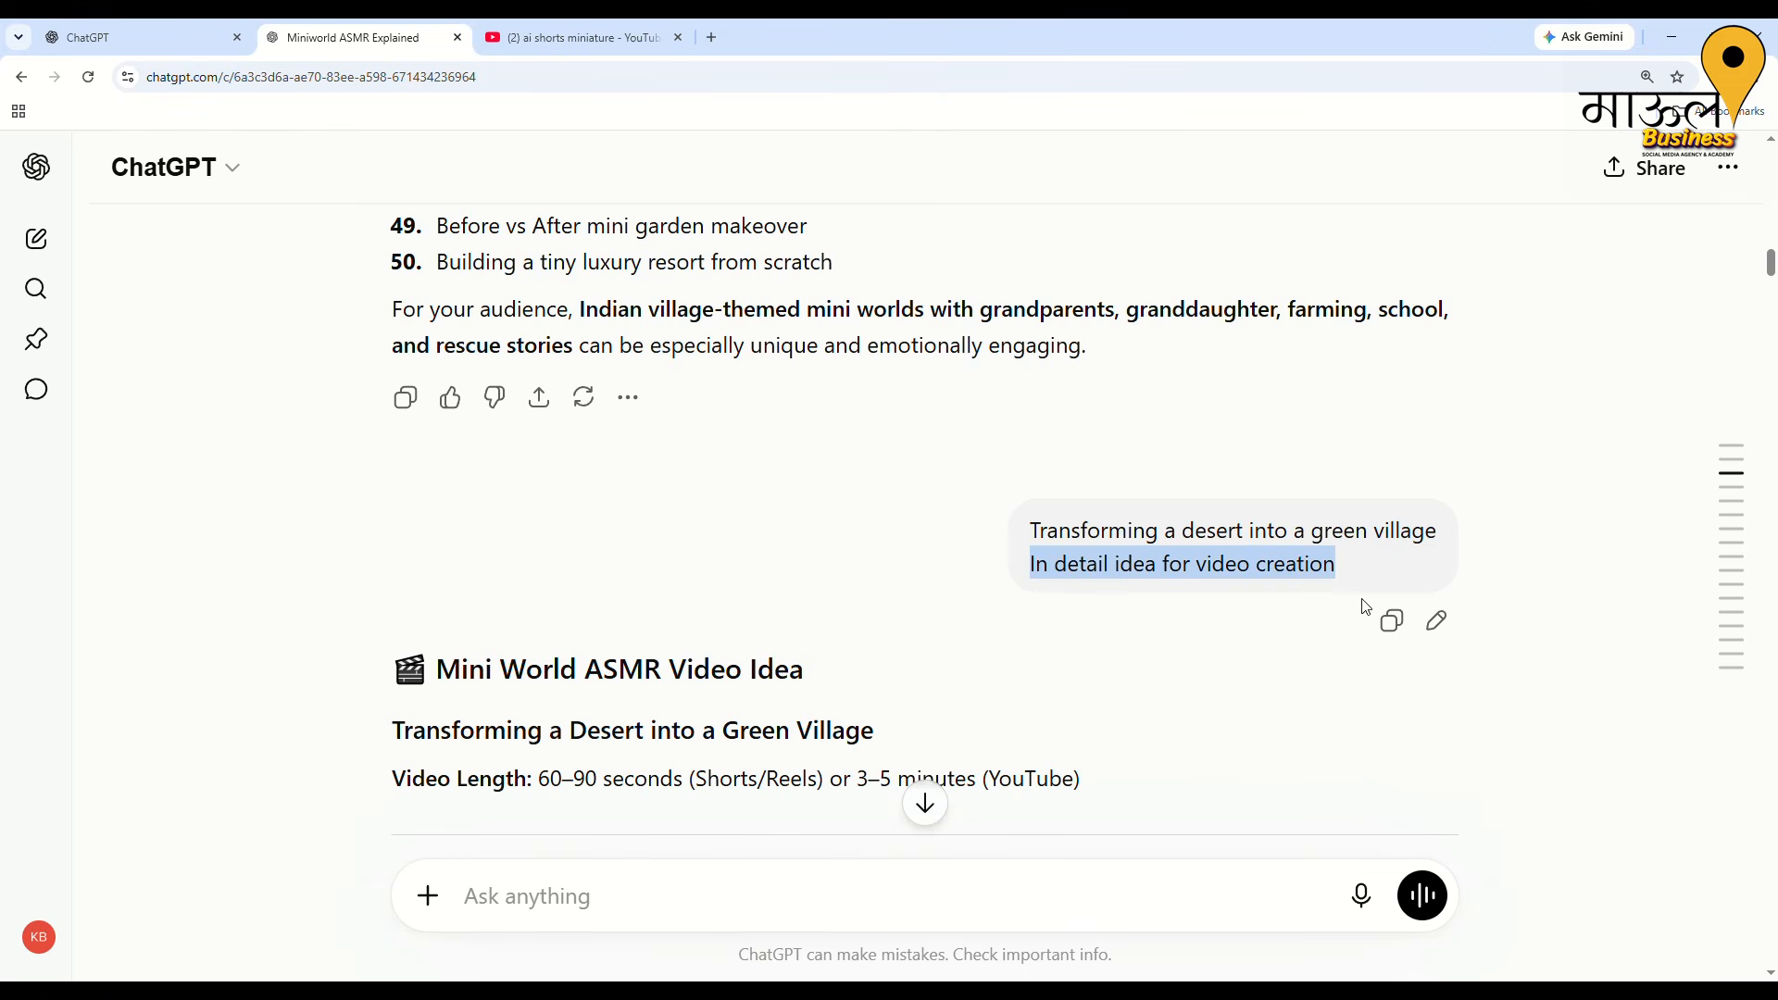
click(1375, 681)
Skim the start of the Mini World ASMR video idea, covering the video length and Scene 1's visual, sound and story sections
scroll(1375, 690, down, 4)
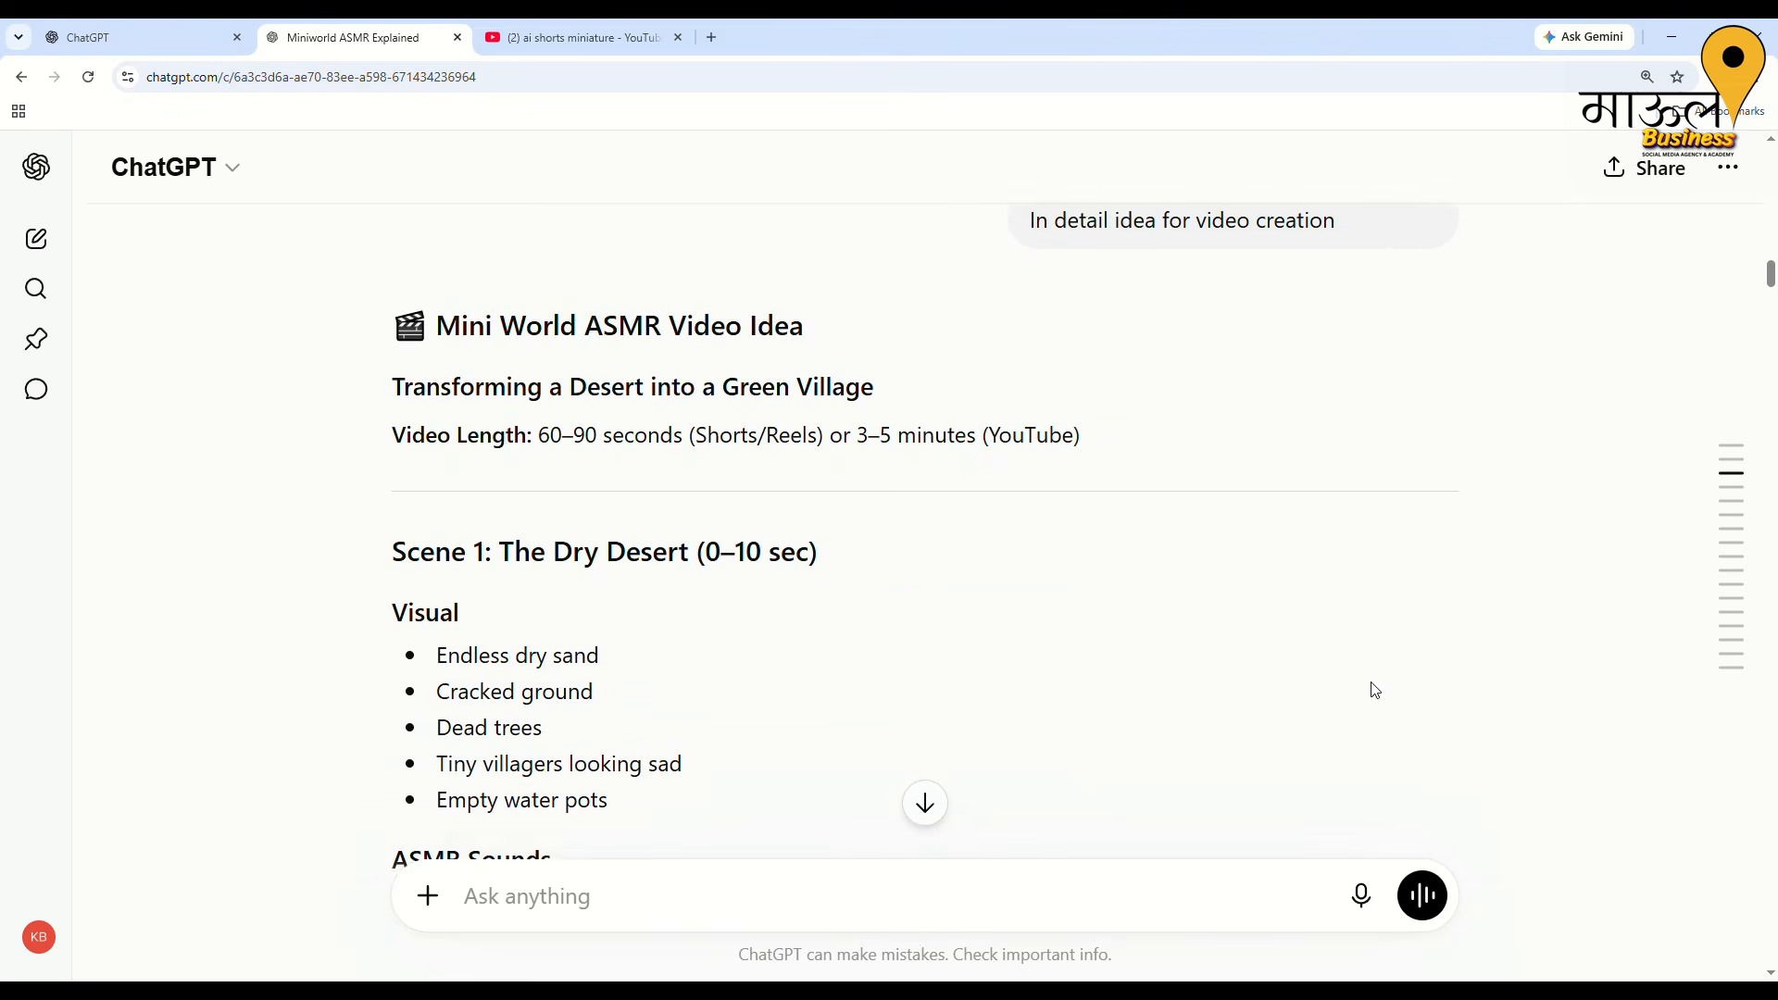
drag(442, 489, 521, 483)
scroll(532, 584, down, 3)
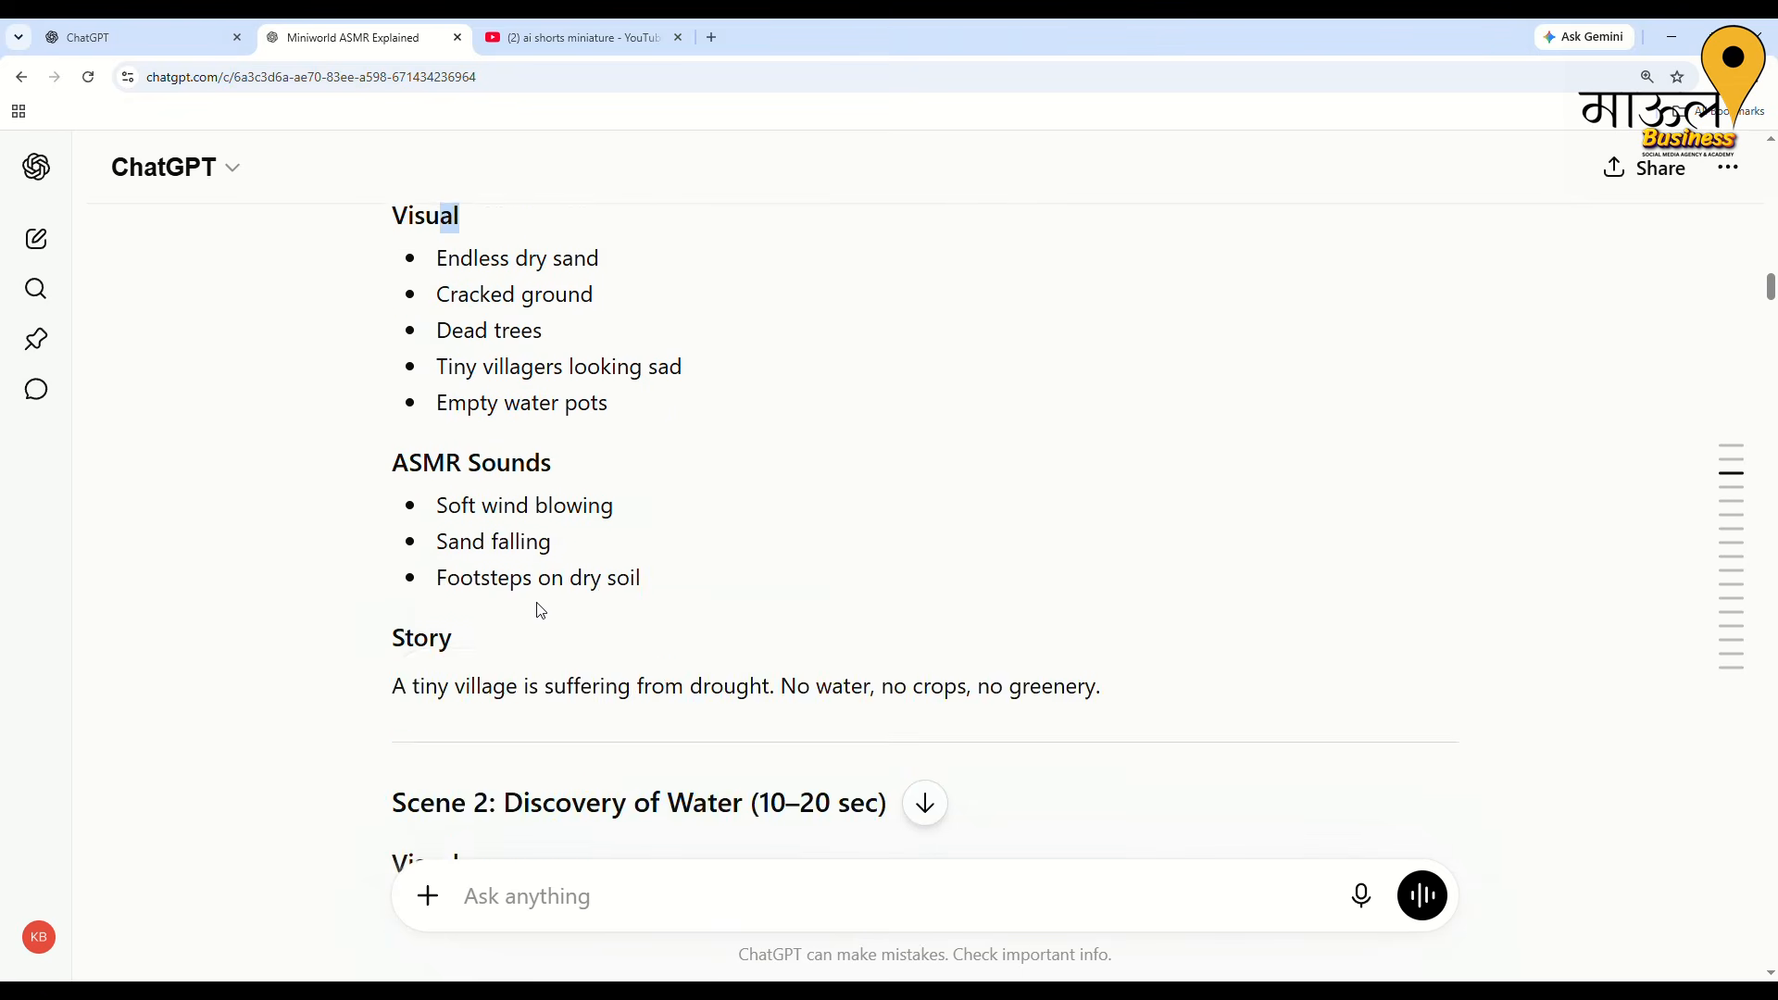
scroll(542, 611, down, 6)
scroll(542, 611, up, 8)
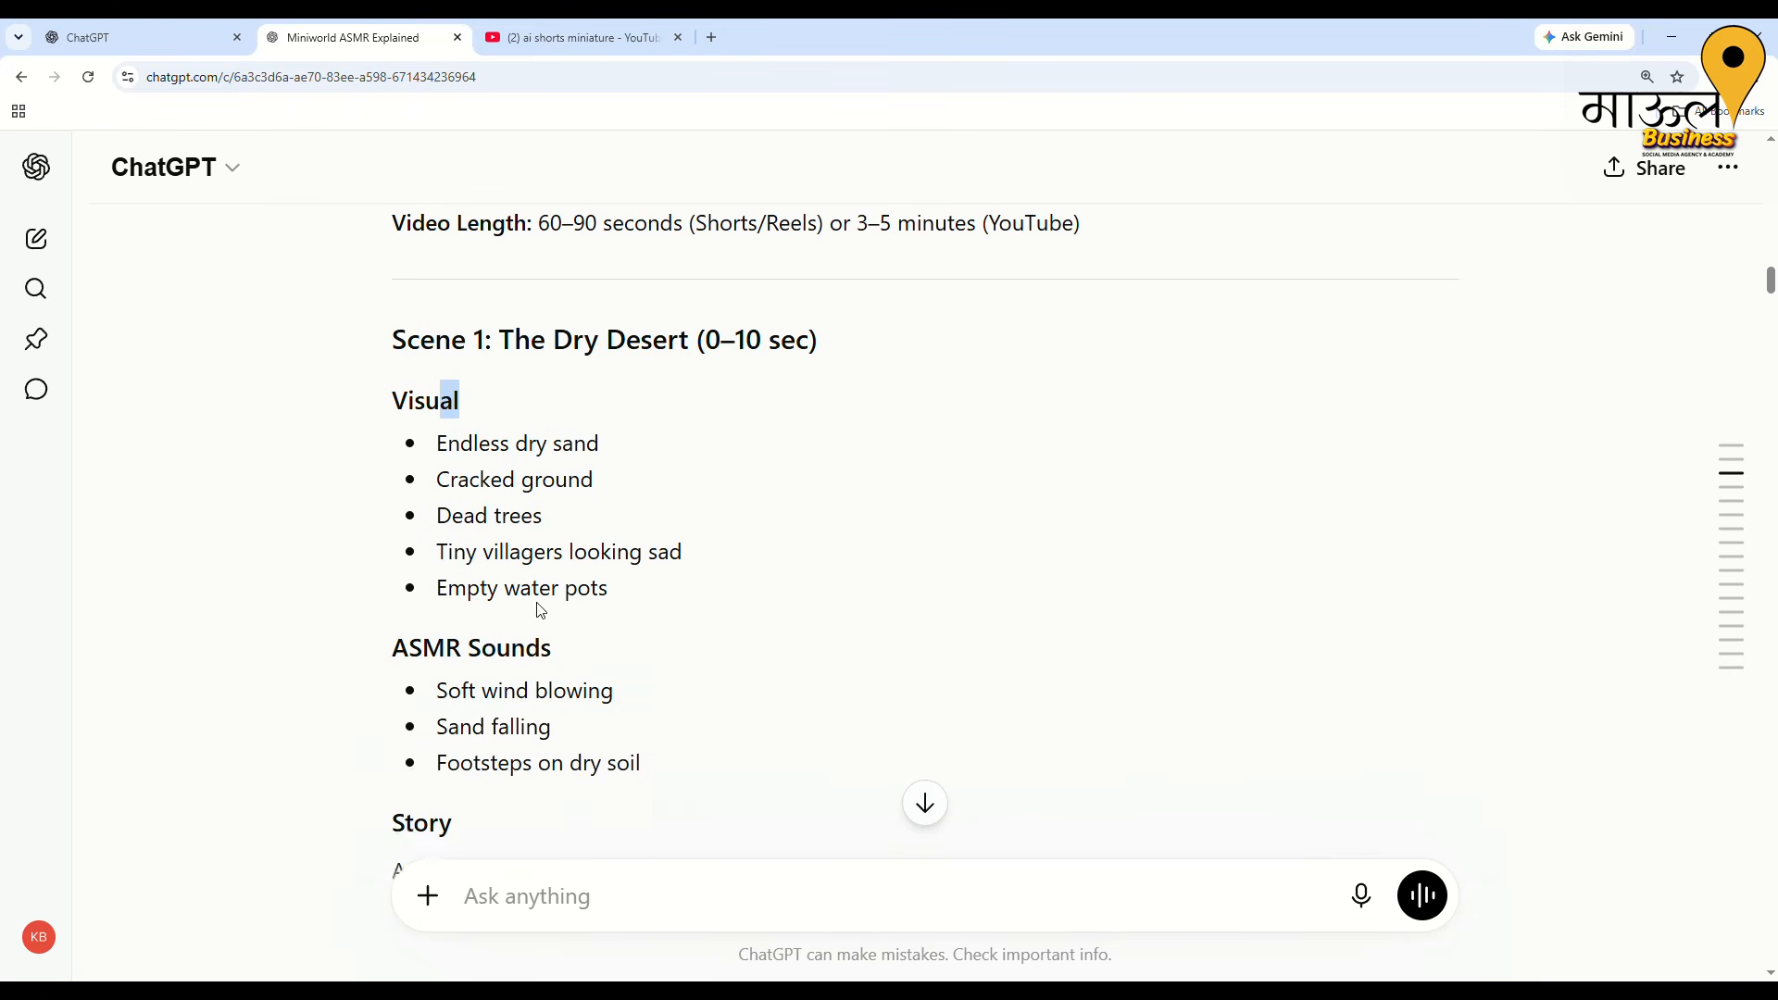
scroll(542, 611, up, 2)
scroll(542, 611, down, 1)
click(687, 492)
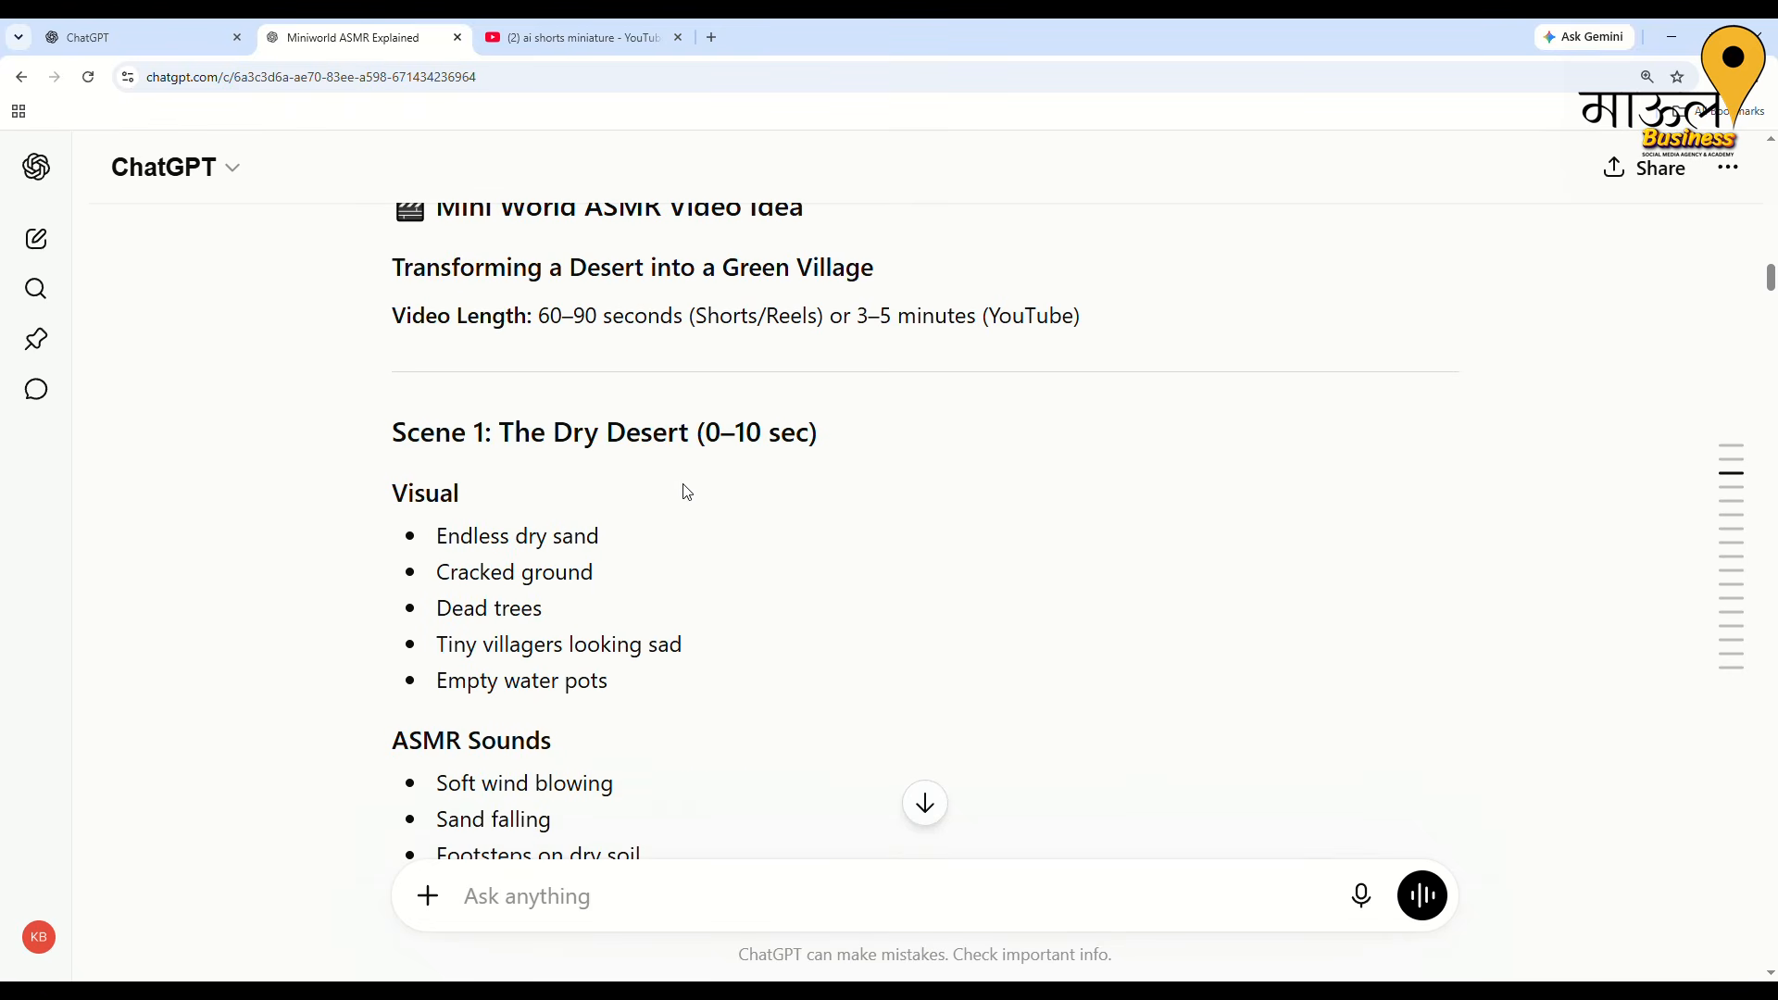
Examine the Scene 1 "The Dry Desert" visuals, highlighting the bullets in turn from "Endless dry sand" to "Empty water pots"
drag(447, 540, 633, 549)
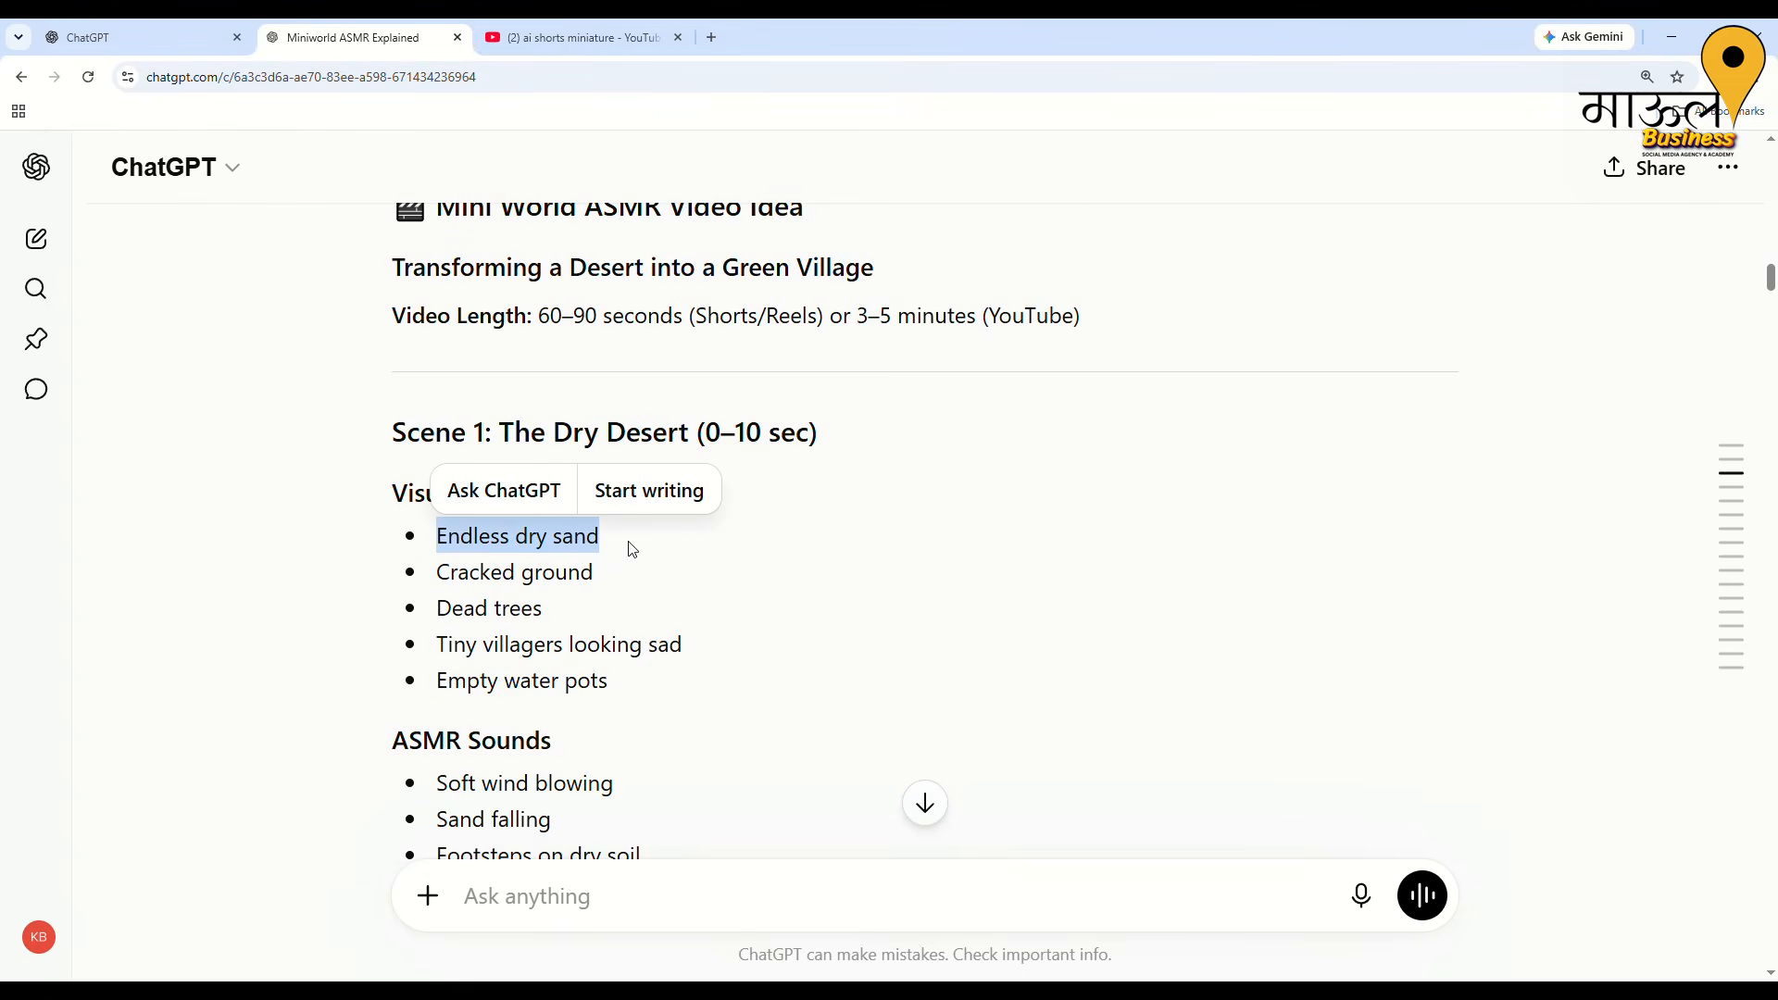
click(632, 550)
drag(439, 576, 665, 597)
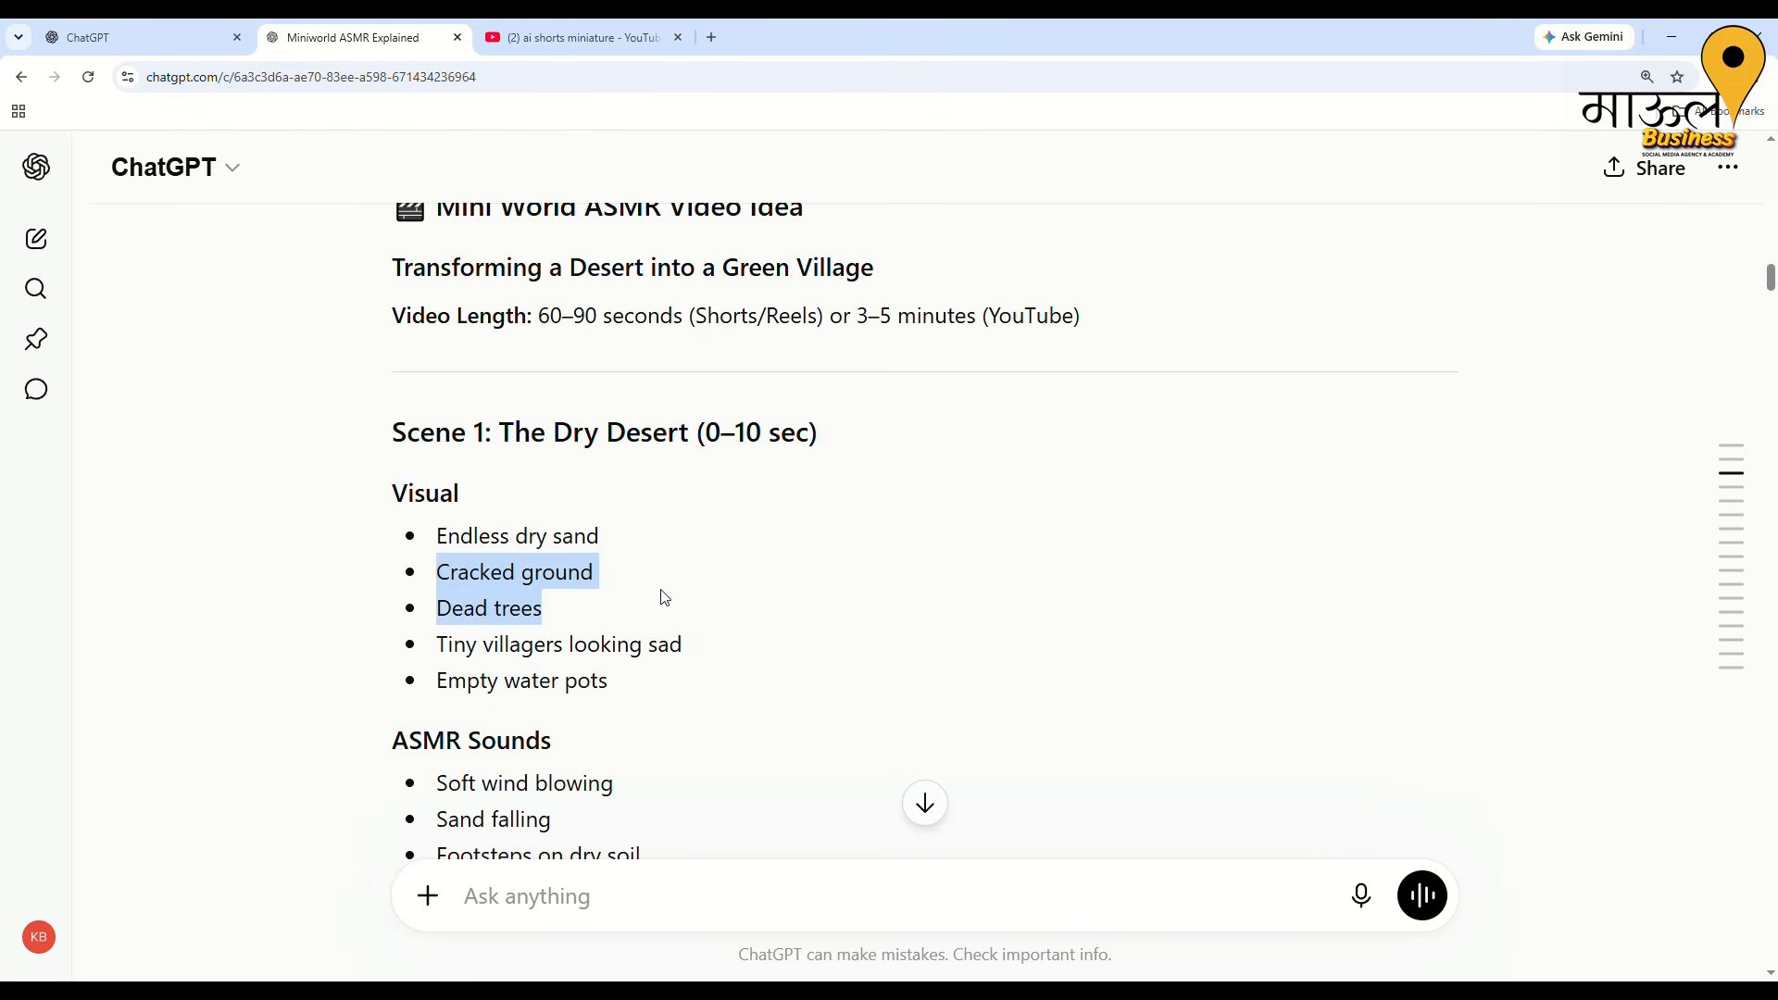
click(675, 649)
drag(437, 605, 594, 629)
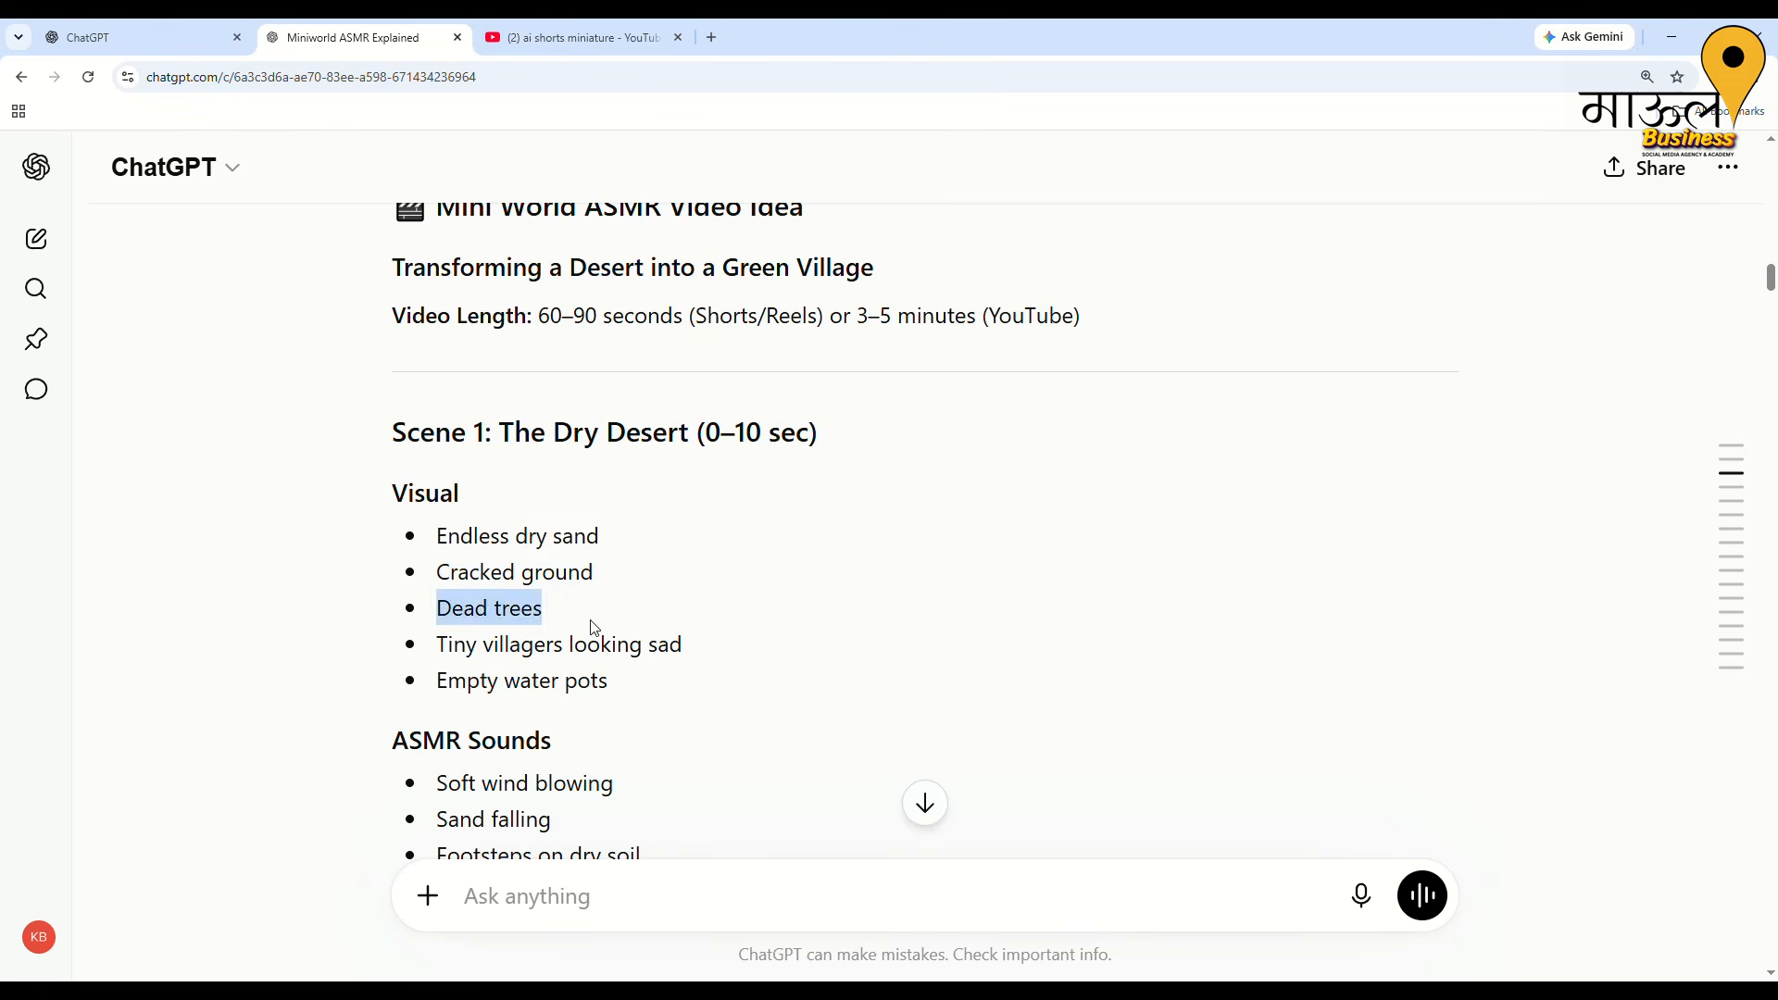
click(594, 629)
drag(449, 645, 723, 662)
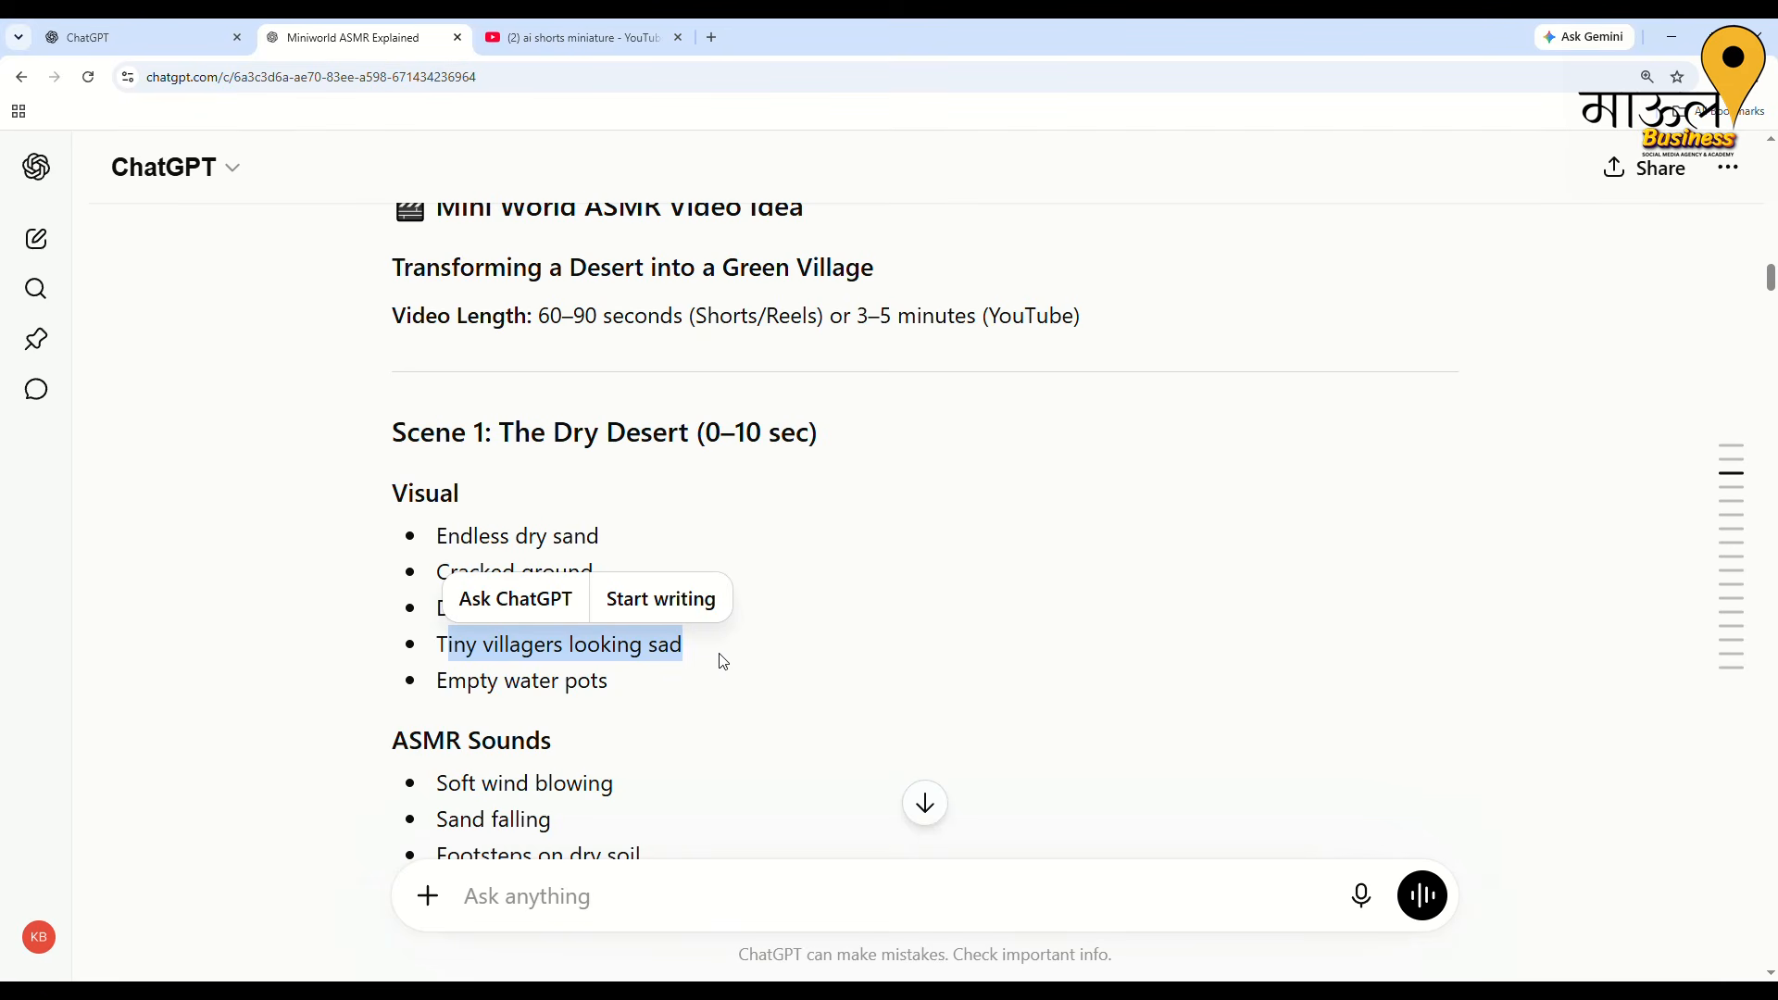
click(774, 667)
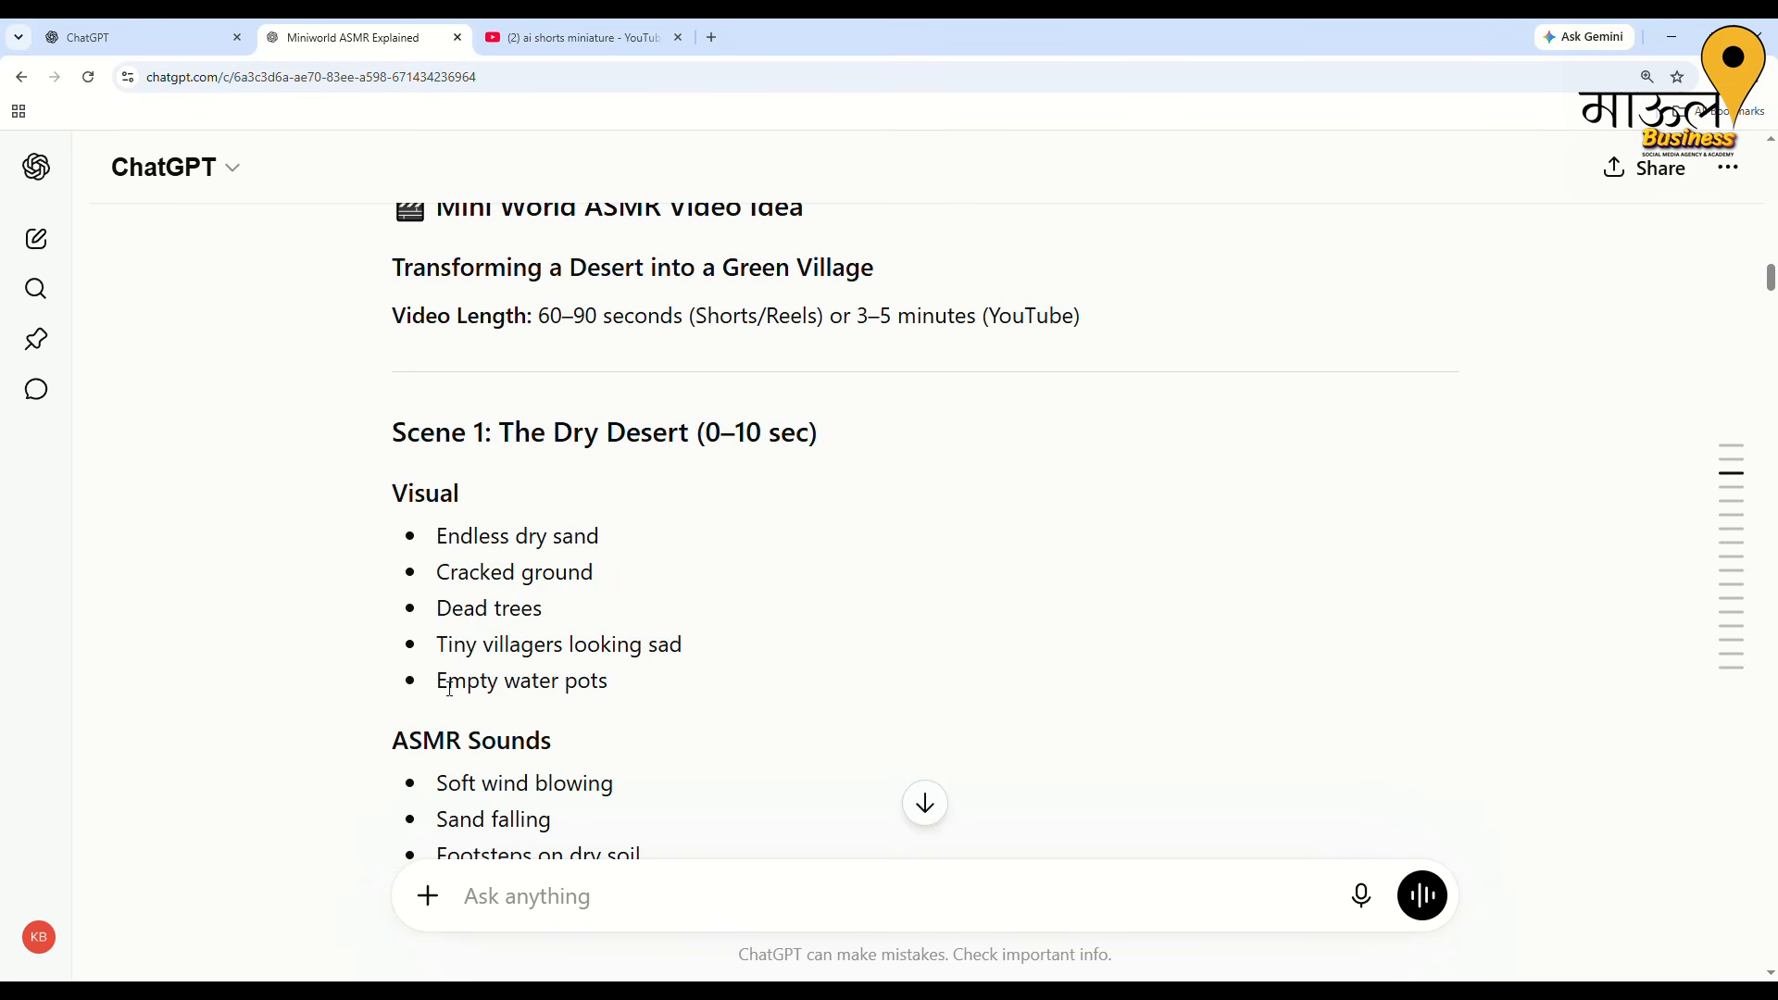
drag(450, 687, 683, 715)
click(688, 717)
Examine Scene 1's ASMR sounds and the Scene 2 "Discovery of Water" visuals, highlighting "They study a map" and "One worker finds underground water"
scroll(529, 619, down, 2)
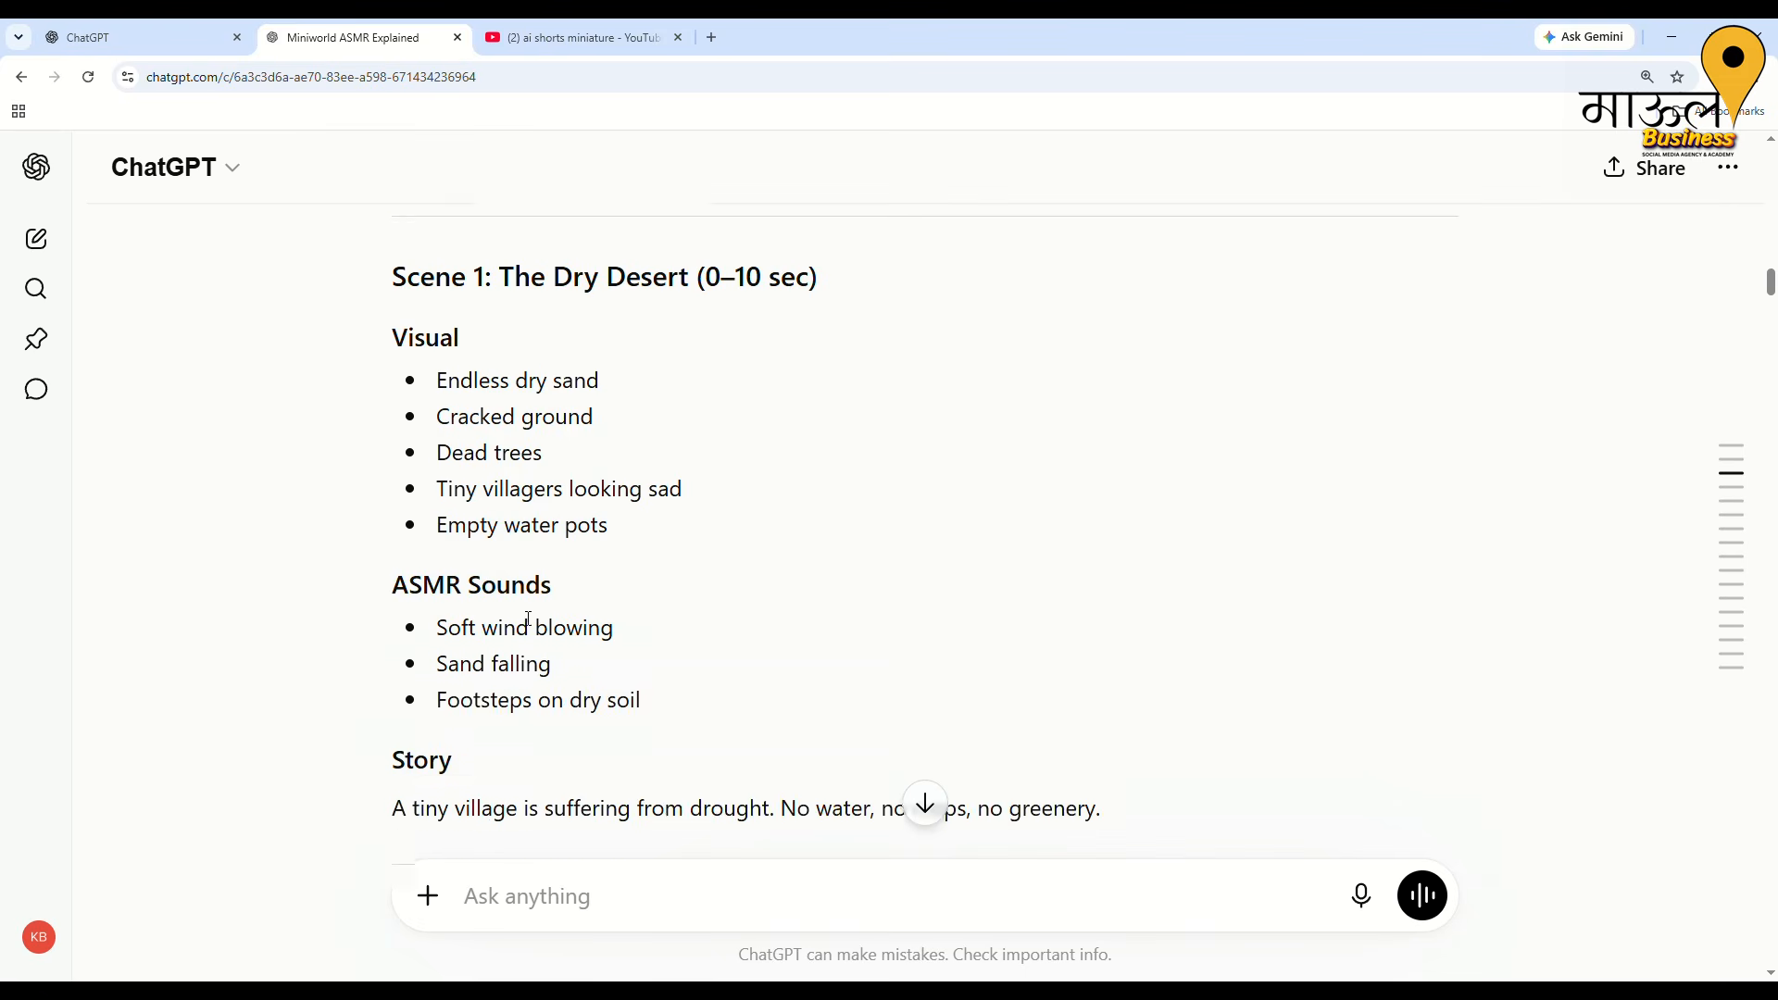
scroll(529, 618, down, 5)
scroll(648, 568, down, 1)
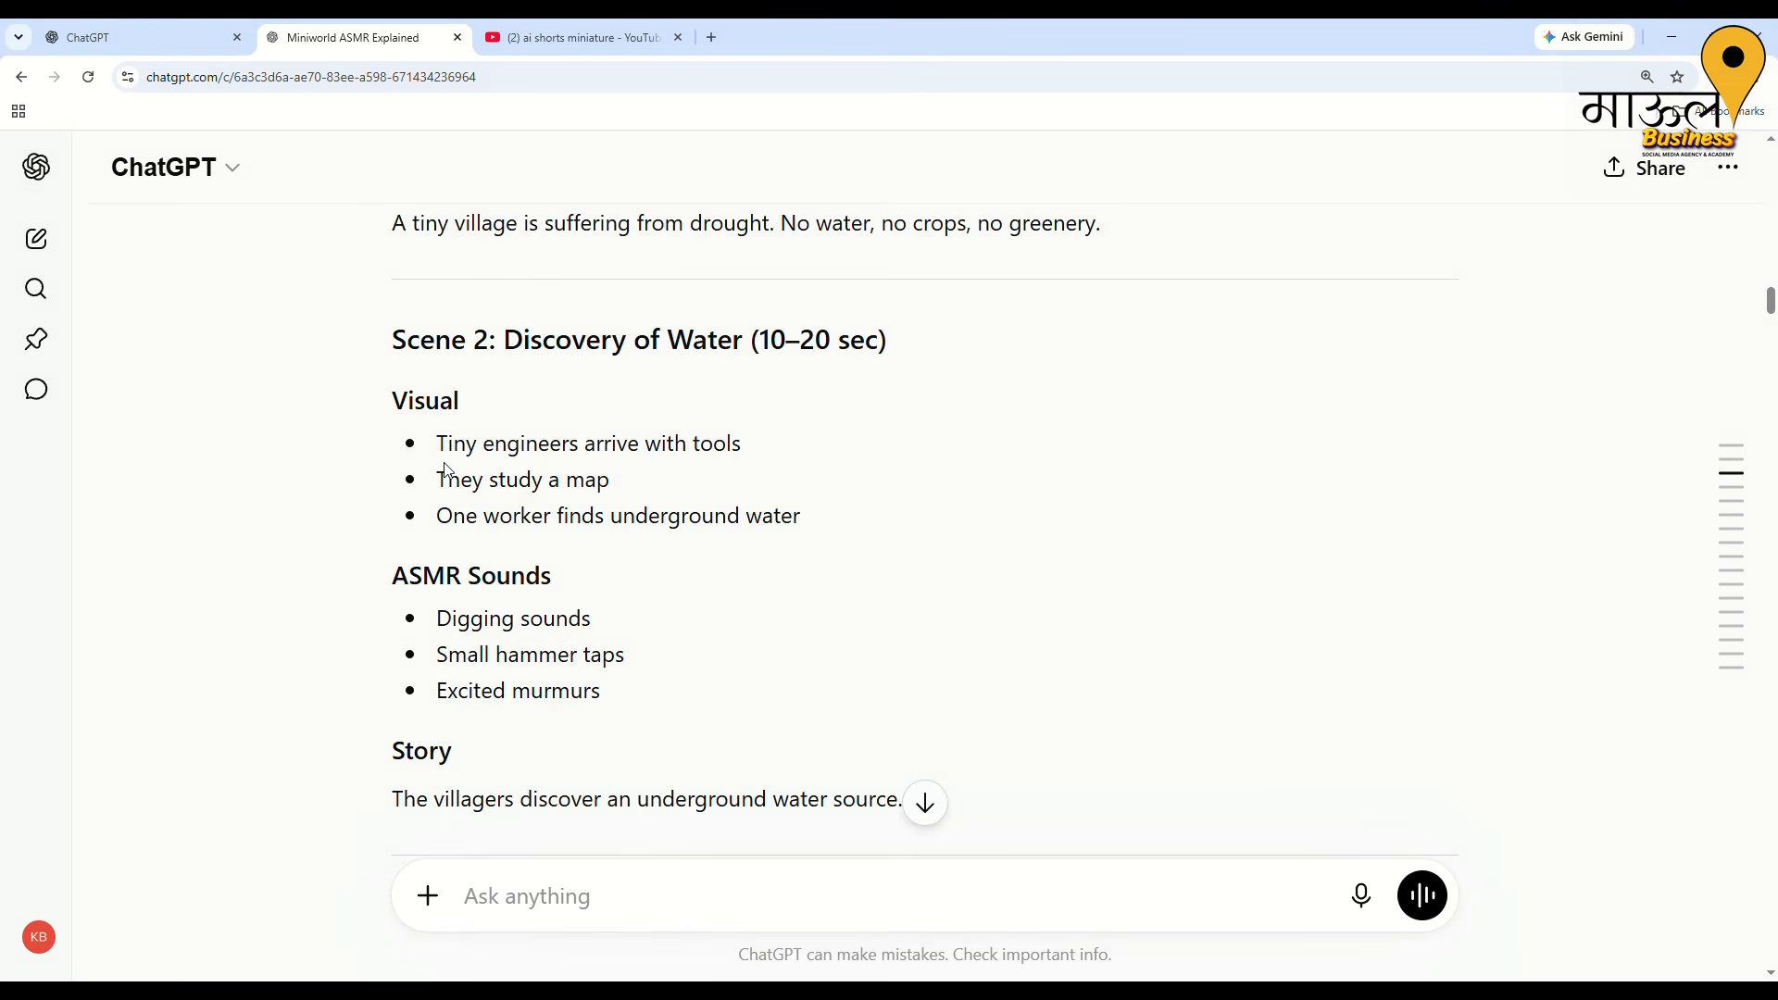
drag(437, 482, 654, 477)
click(439, 517)
drag(440, 517, 834, 534)
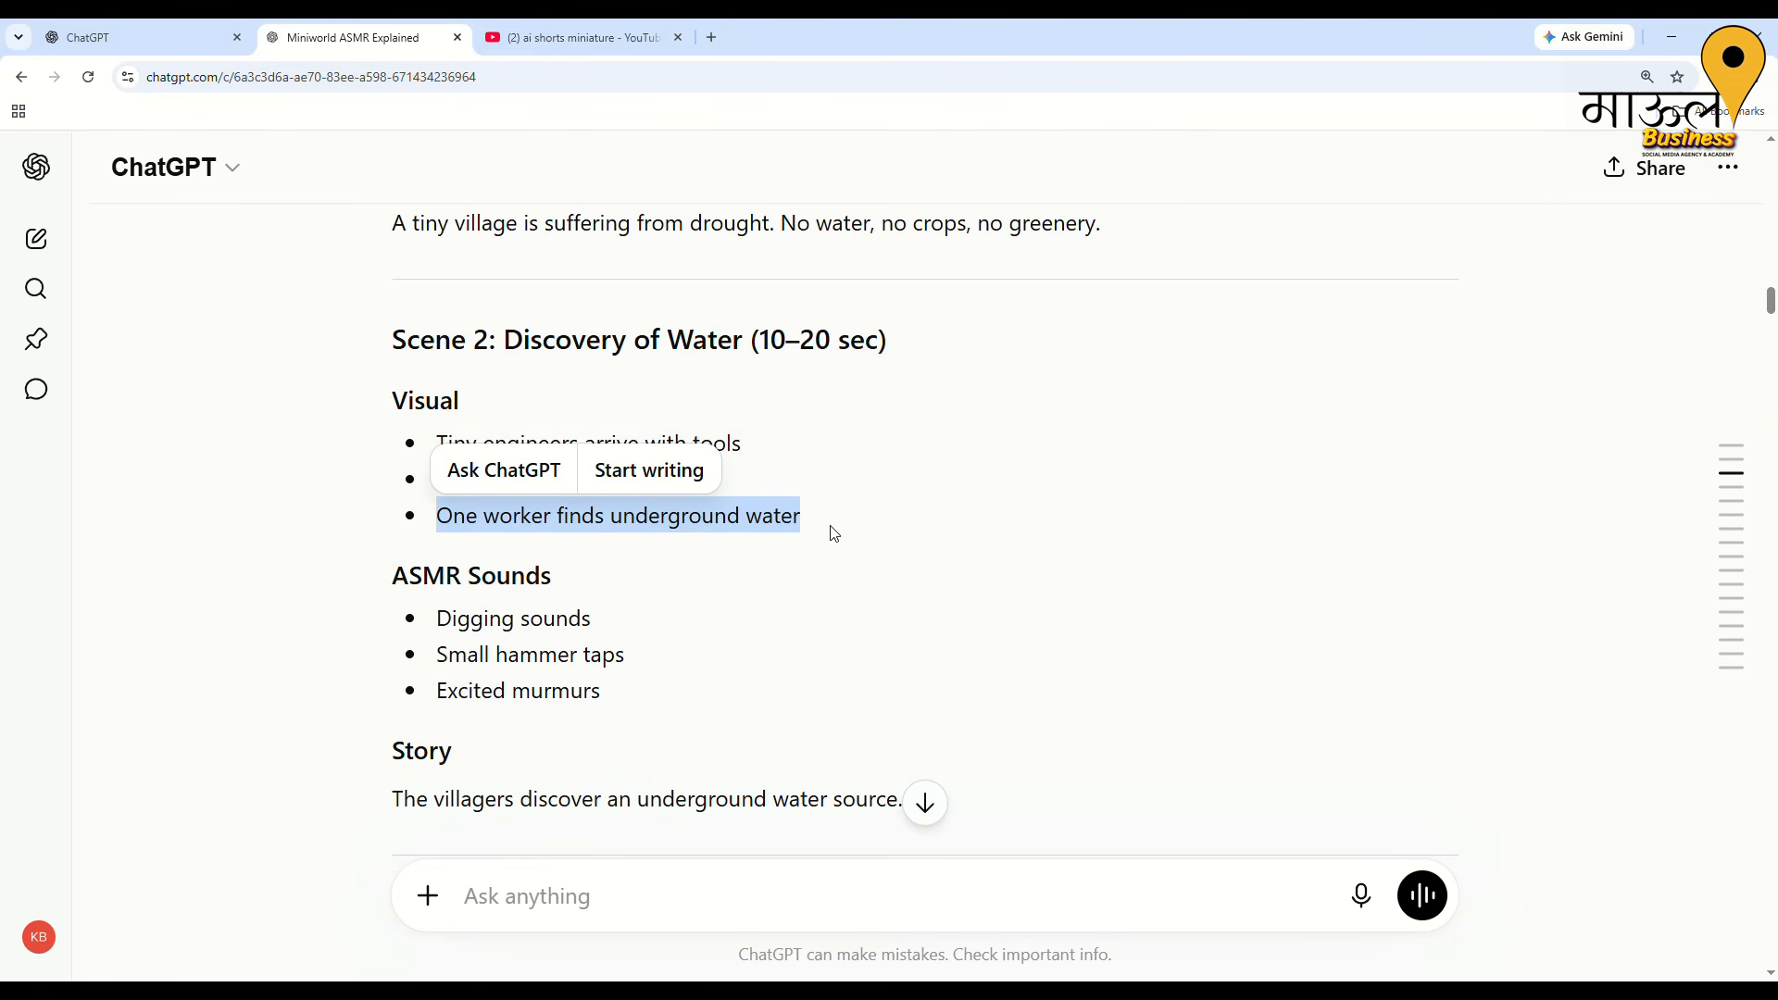
Examine the Scene 3 "Digging a Well" visuals, highlighting the digging workers, the mini excavators and "Water begins to appear"
scroll(503, 632, down, 1)
scroll(497, 631, down, 2)
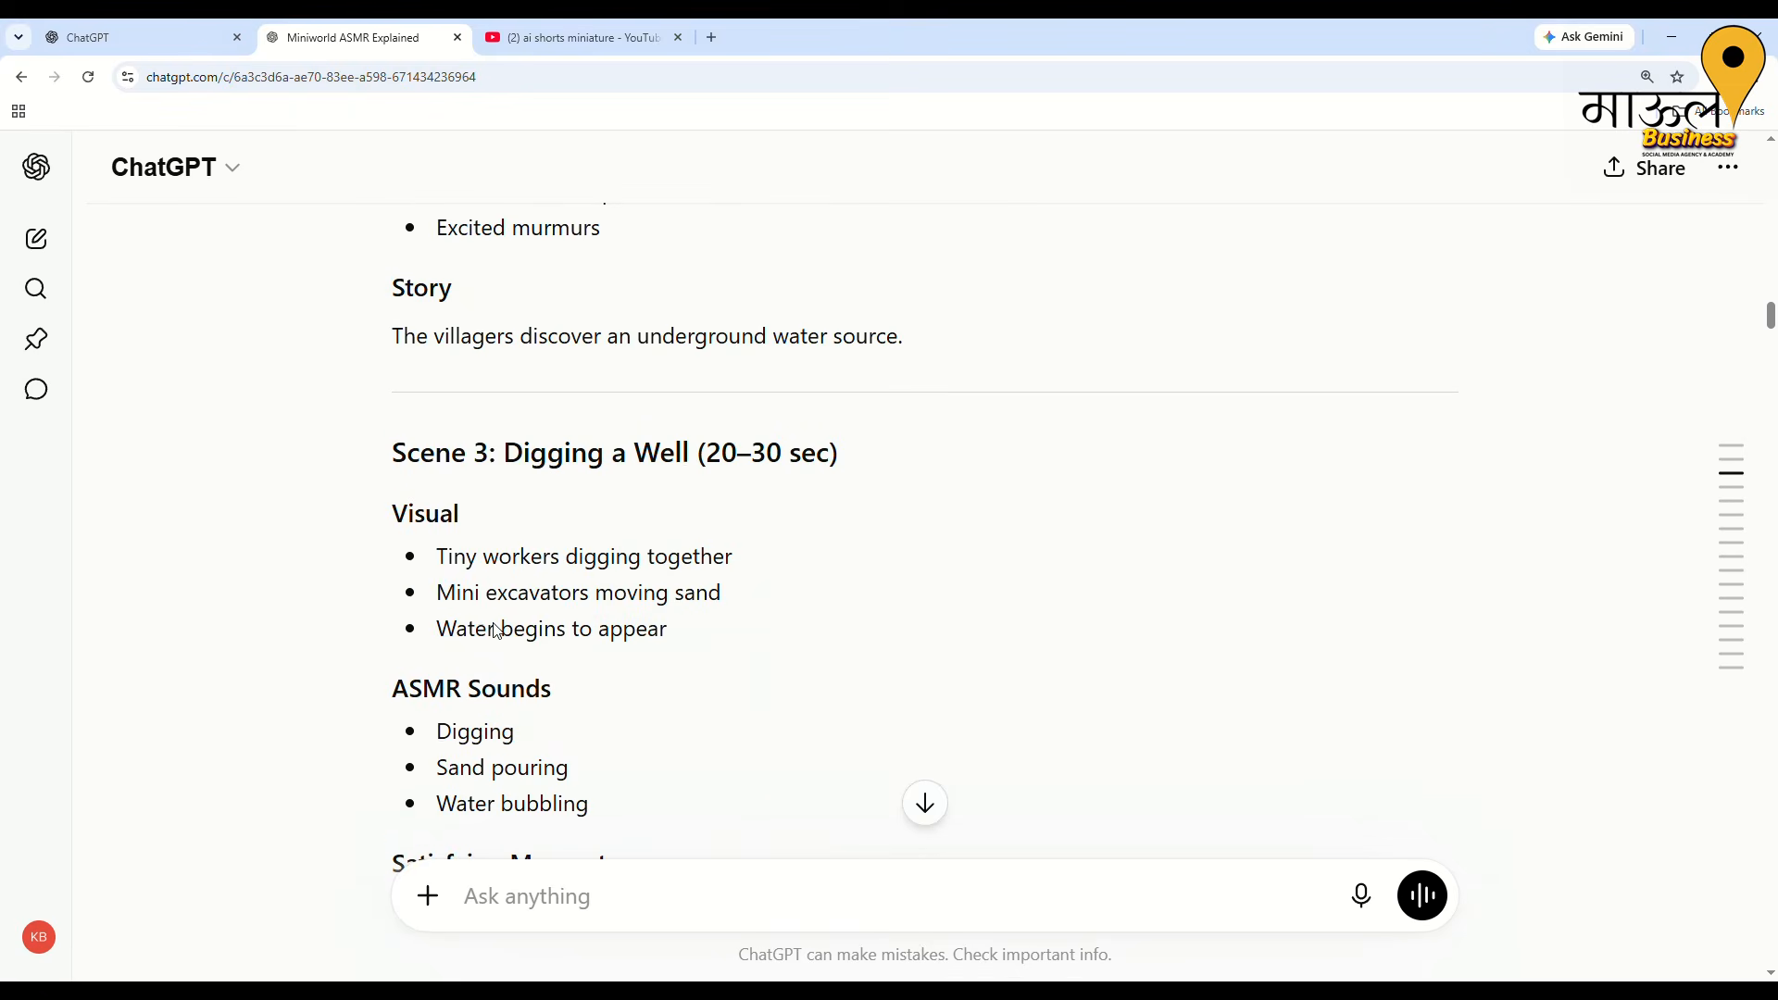
drag(445, 570, 818, 615)
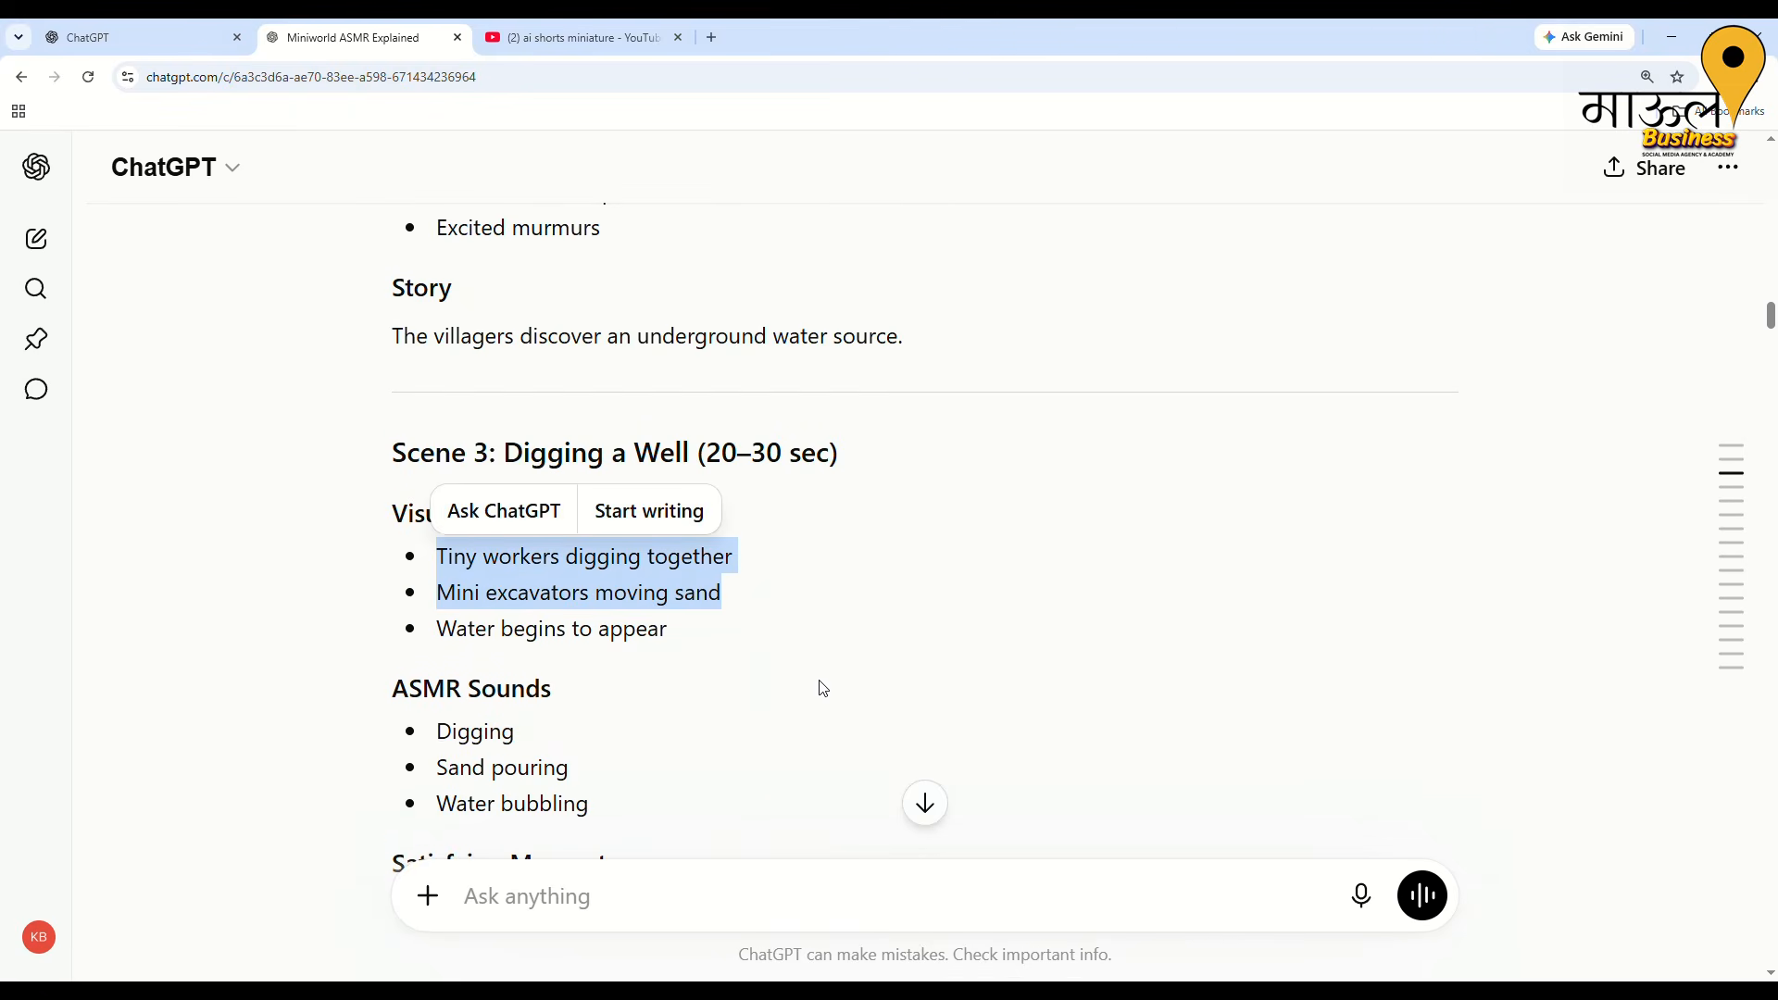
click(457, 606)
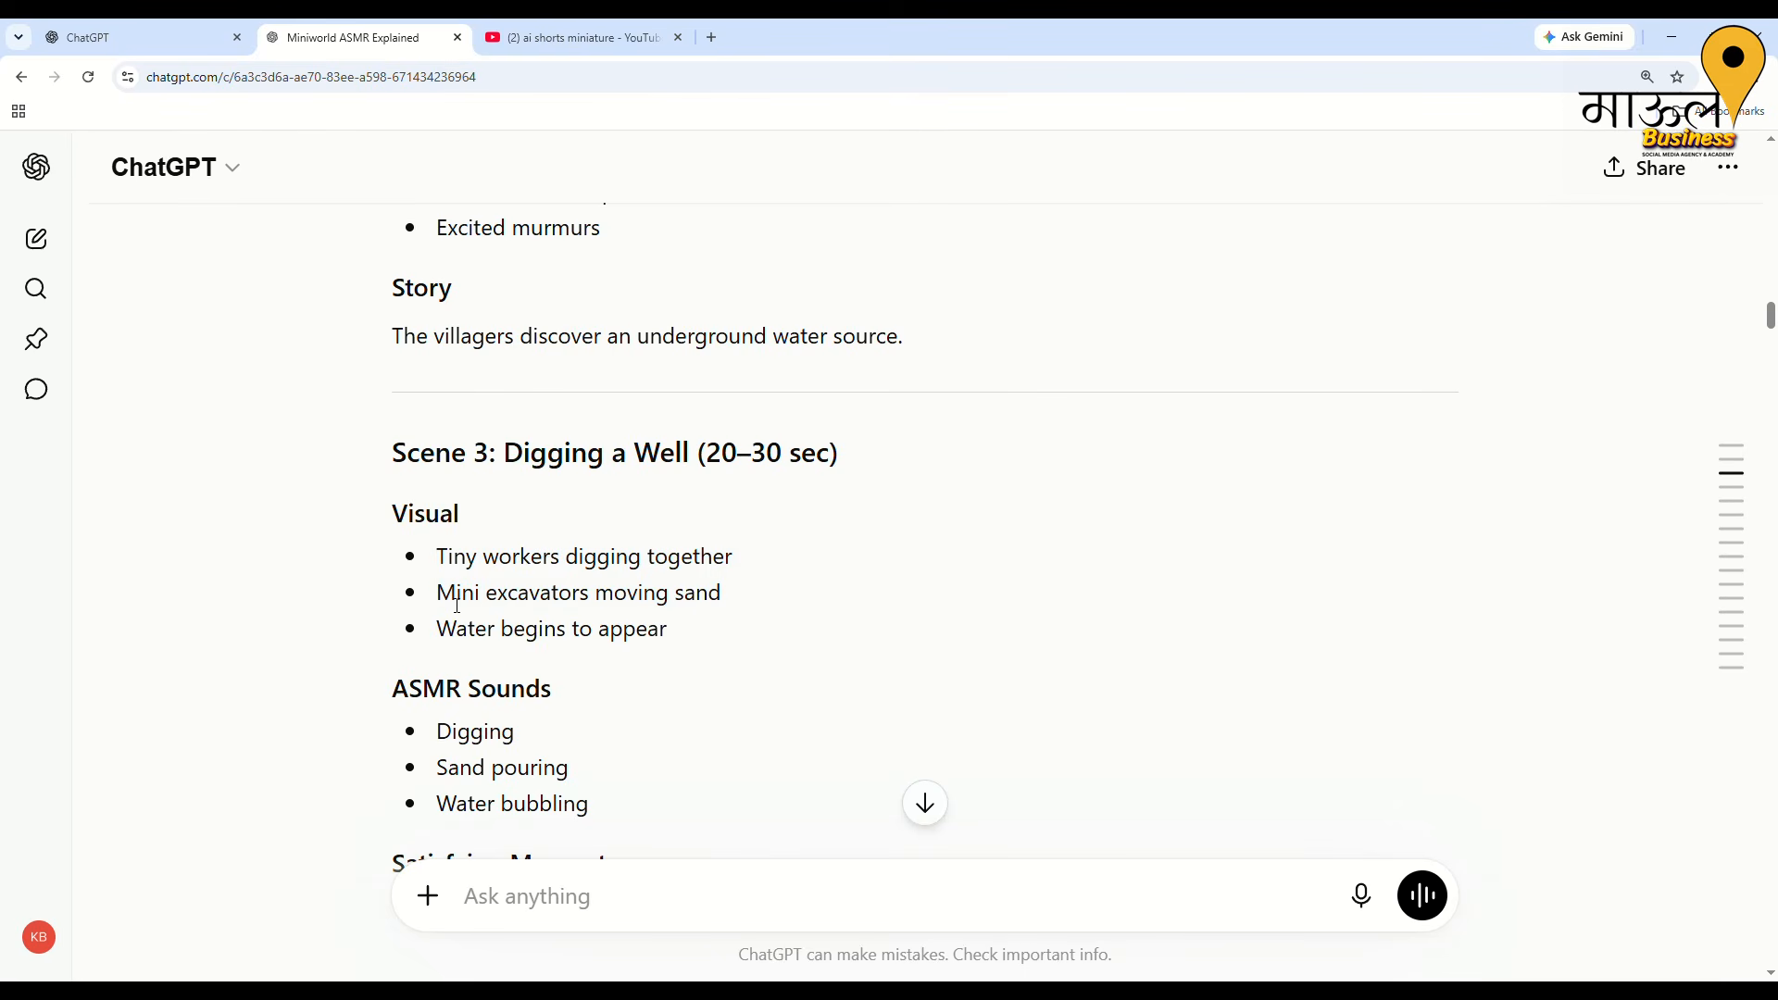
drag(454, 641, 695, 655)
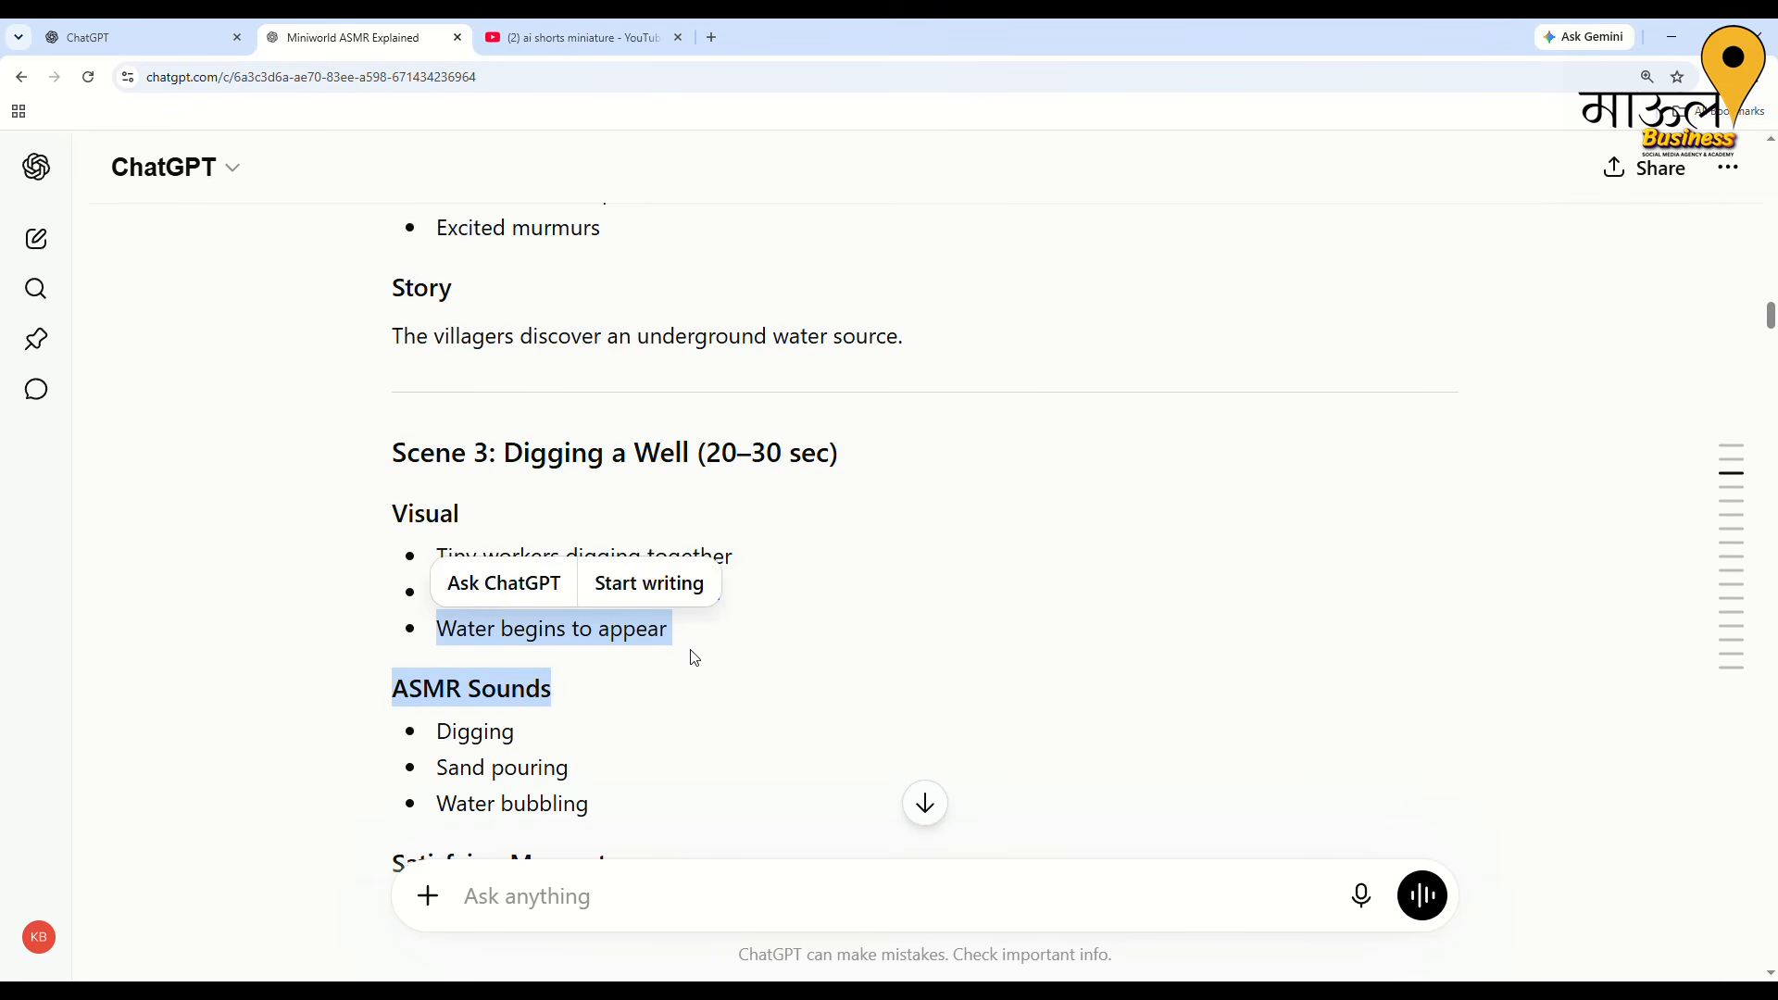
Examine the Scene 4 "Building Irrigation" visuals, highlighting the blue pipes, the canals and the water flowing through channels
scroll(814, 738, down, 5)
scroll(815, 736, down, 2)
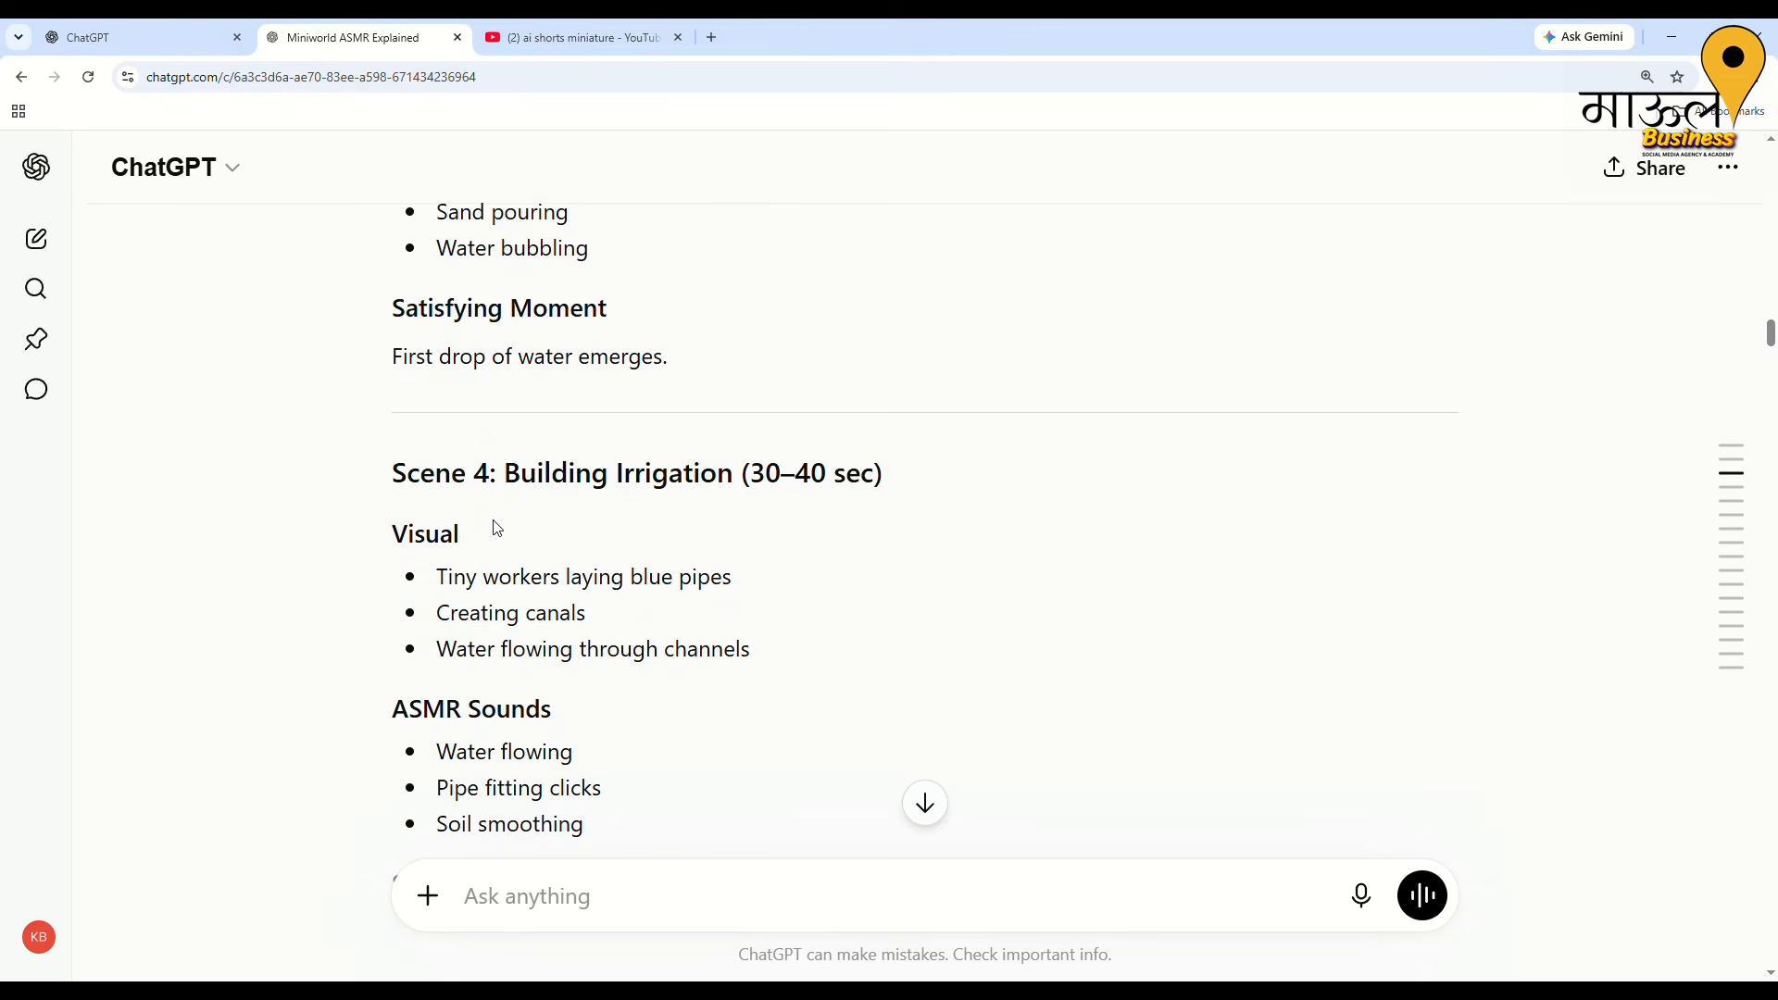
scroll(466, 582, down, 1)
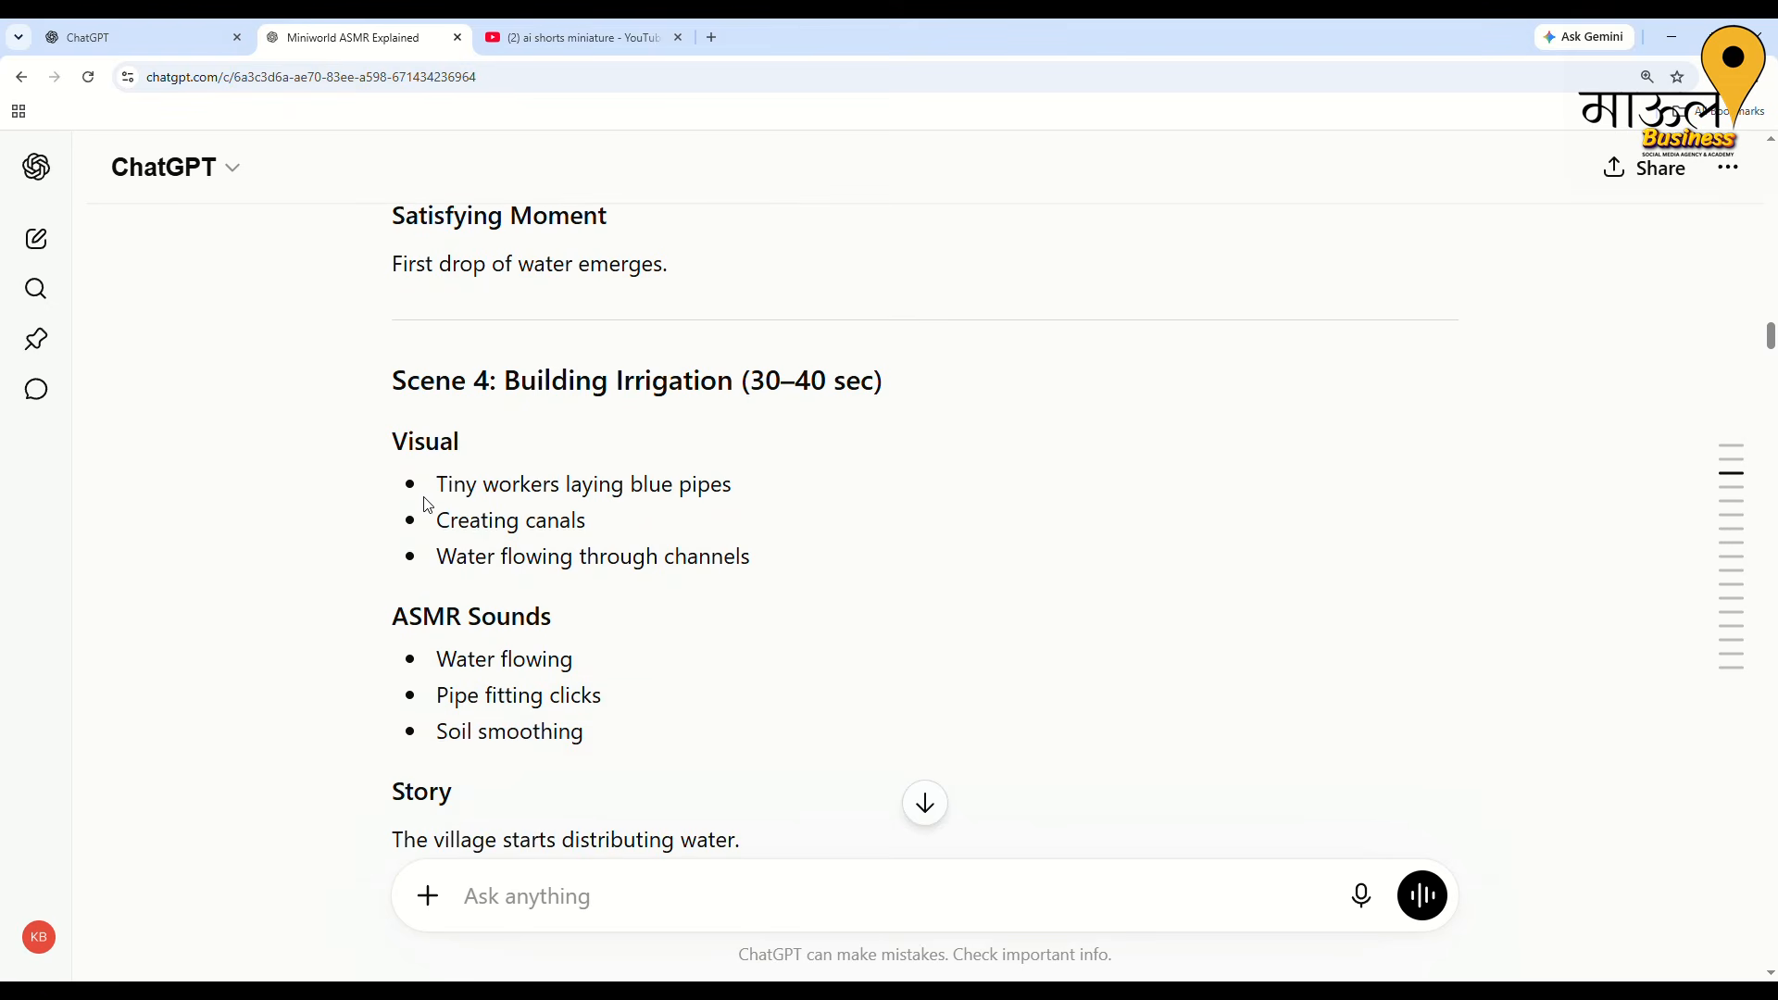
drag(428, 504, 754, 509)
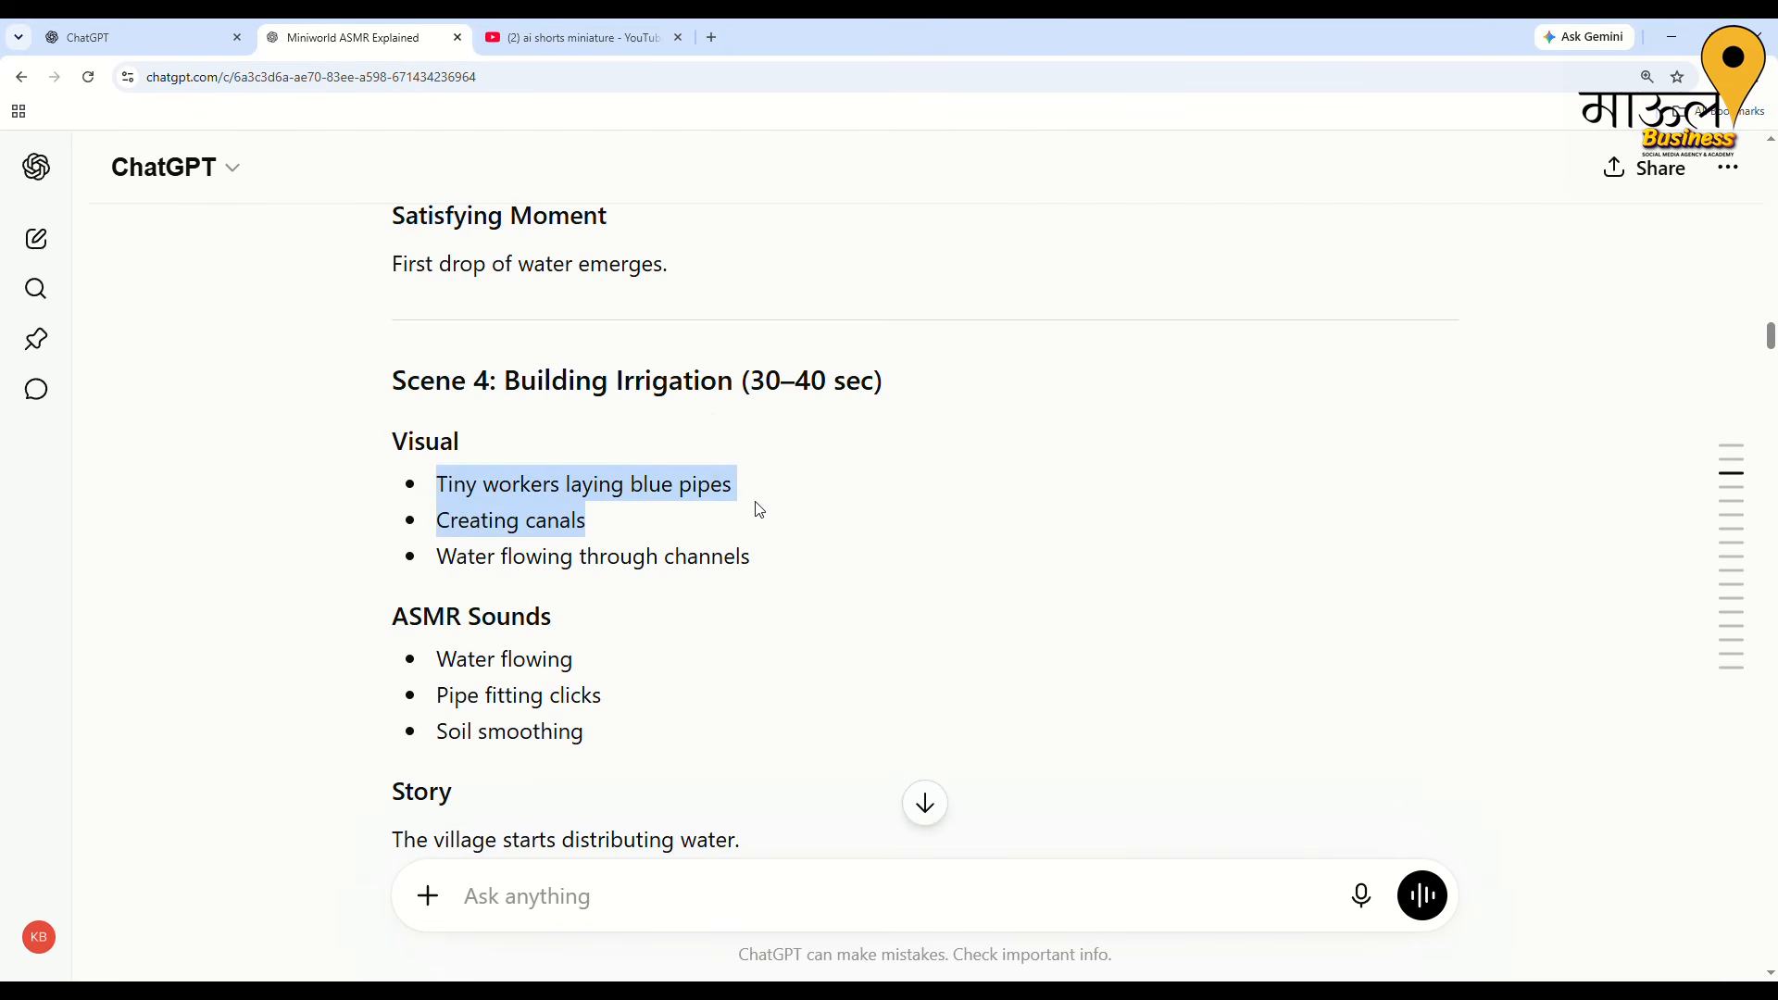
click(754, 580)
drag(475, 547, 752, 556)
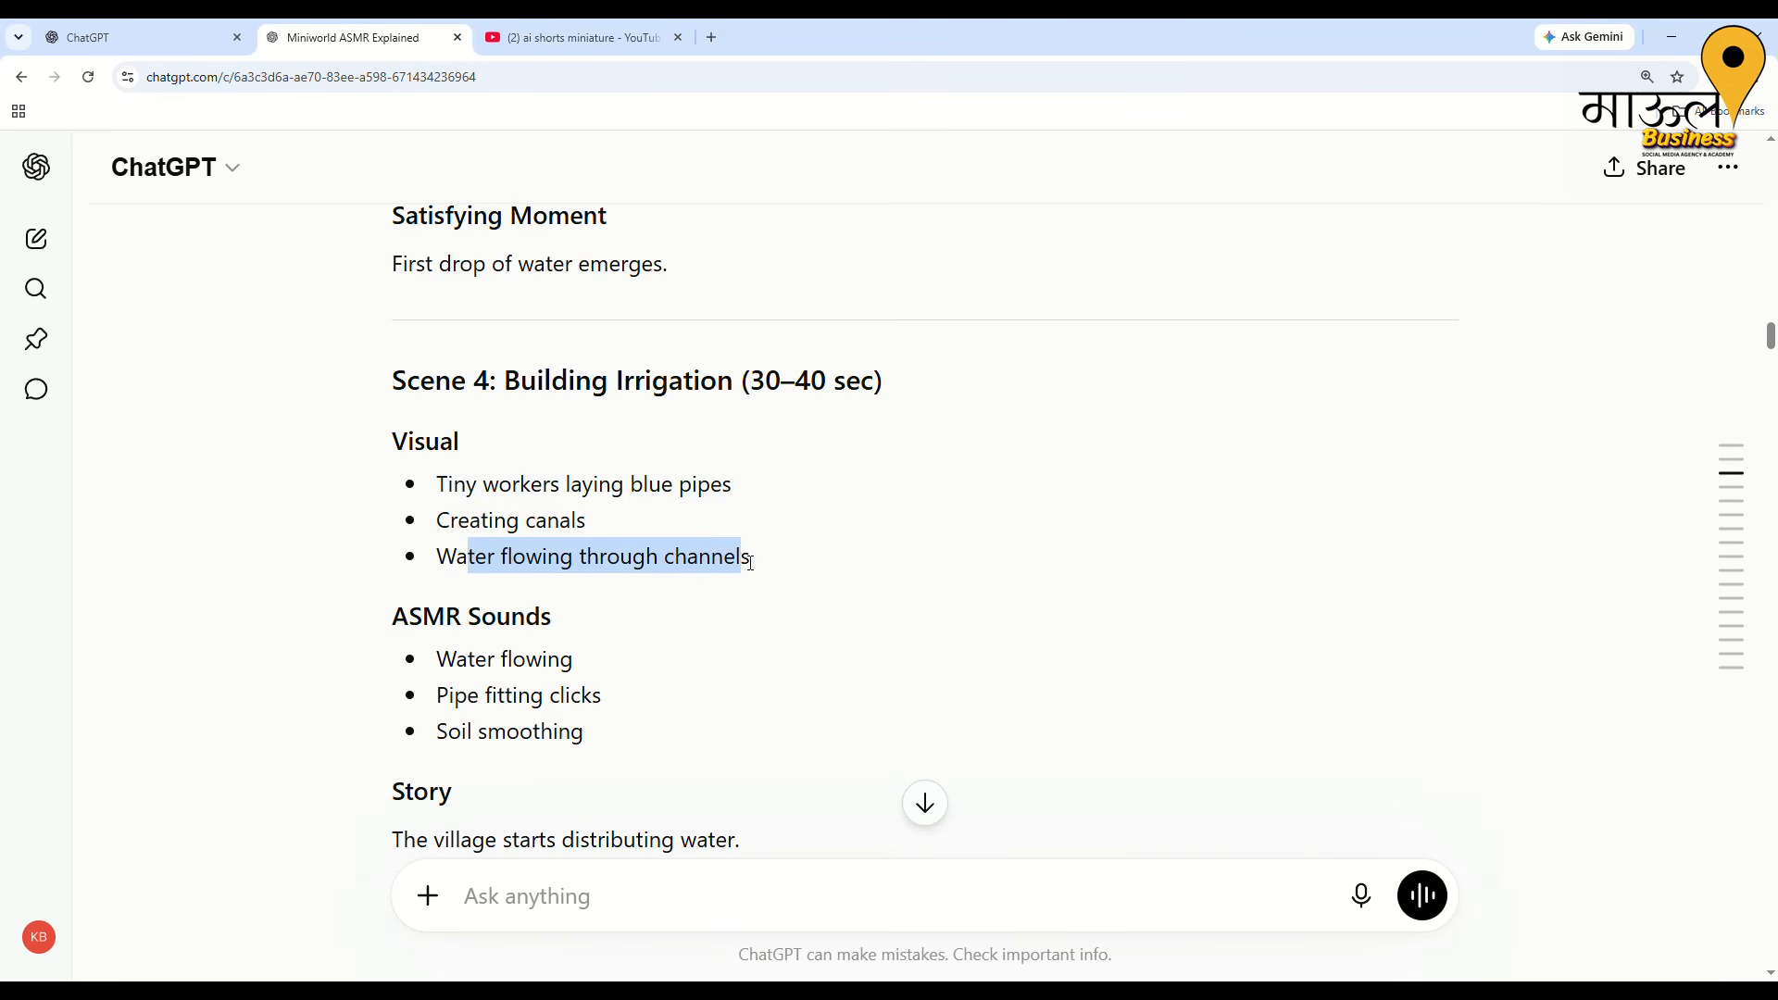
click(794, 750)
Skip past Scene 5 and the remaining scenes to the image prompt "Endless dry sand - create image Portrait" and highlight it
scroll(804, 750, down, 3)
scroll(804, 750, down, 2)
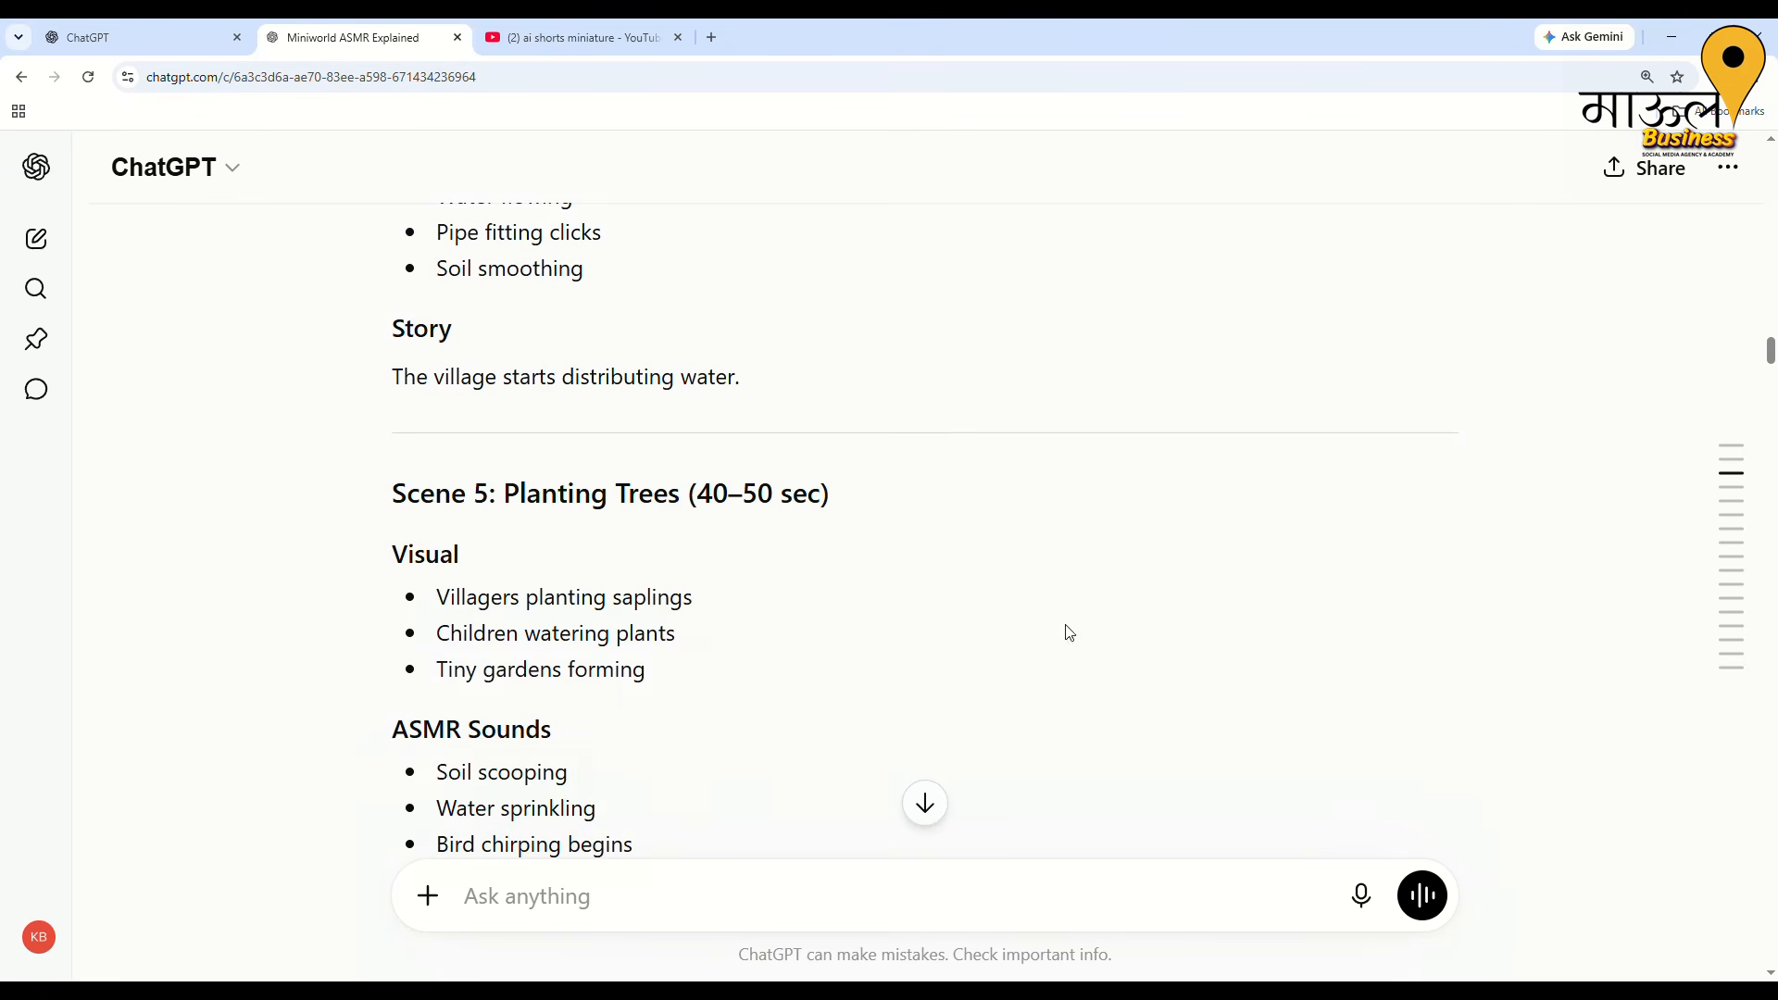
drag(1771, 362, 1771, 475)
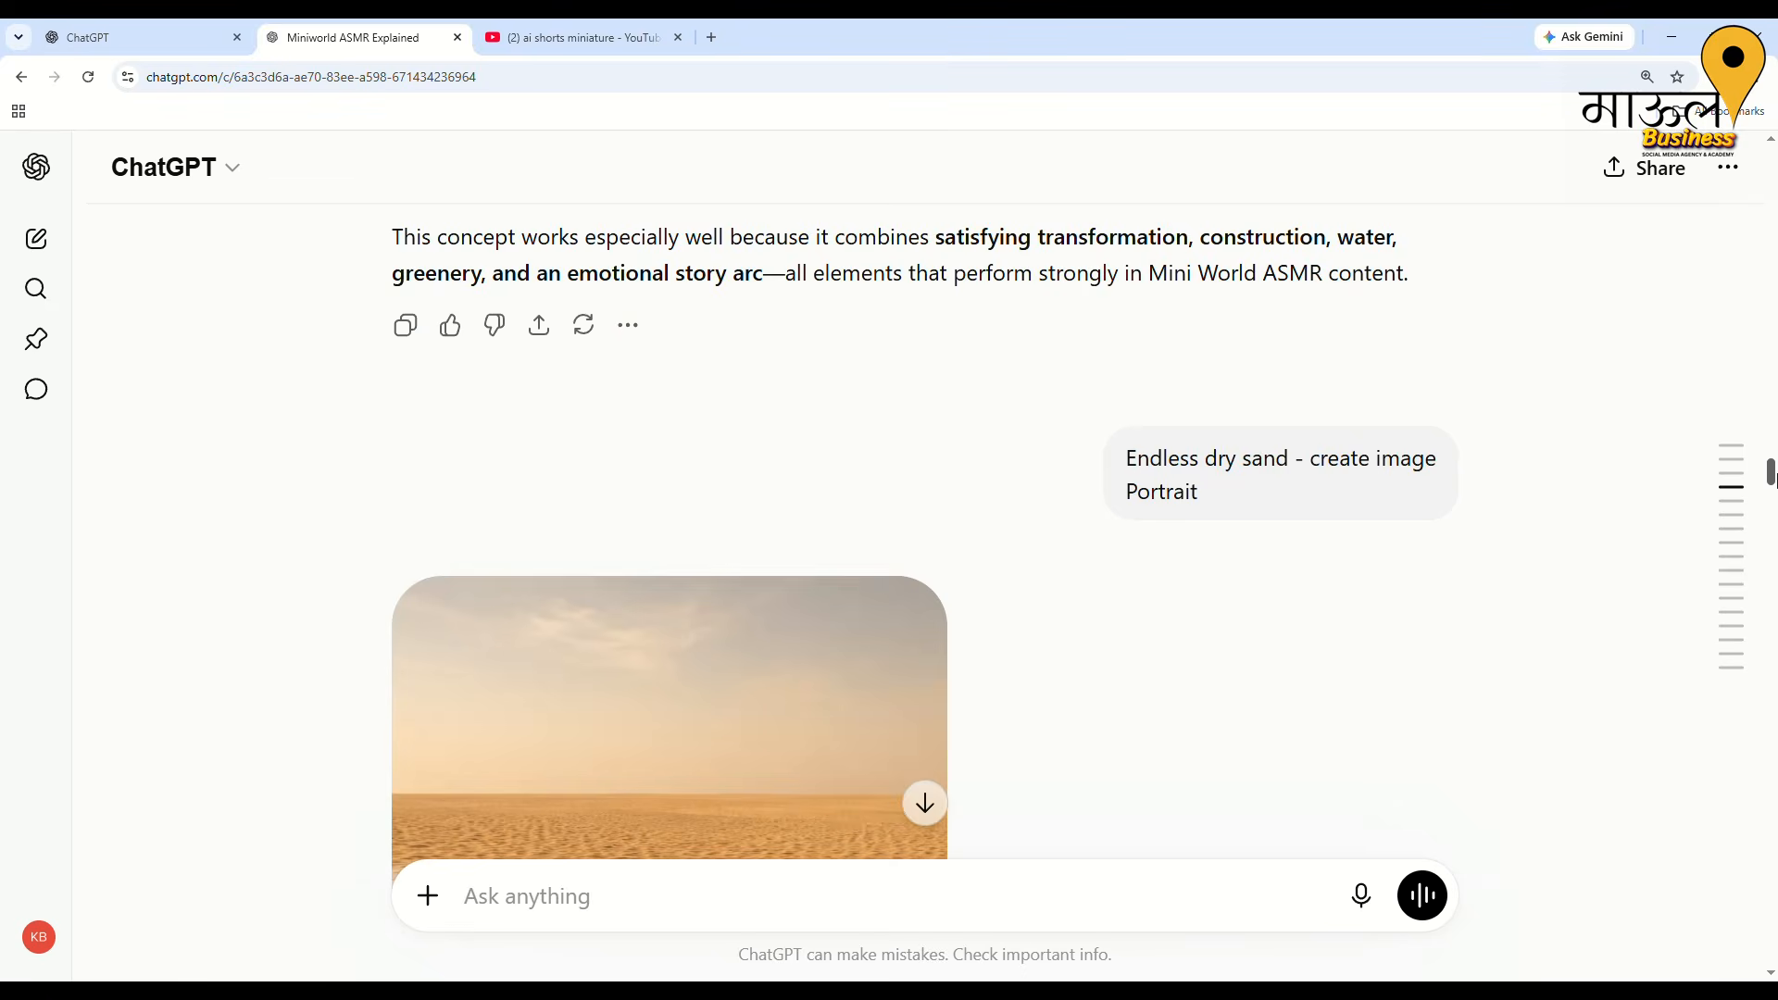
scroll(1112, 532, up, 5)
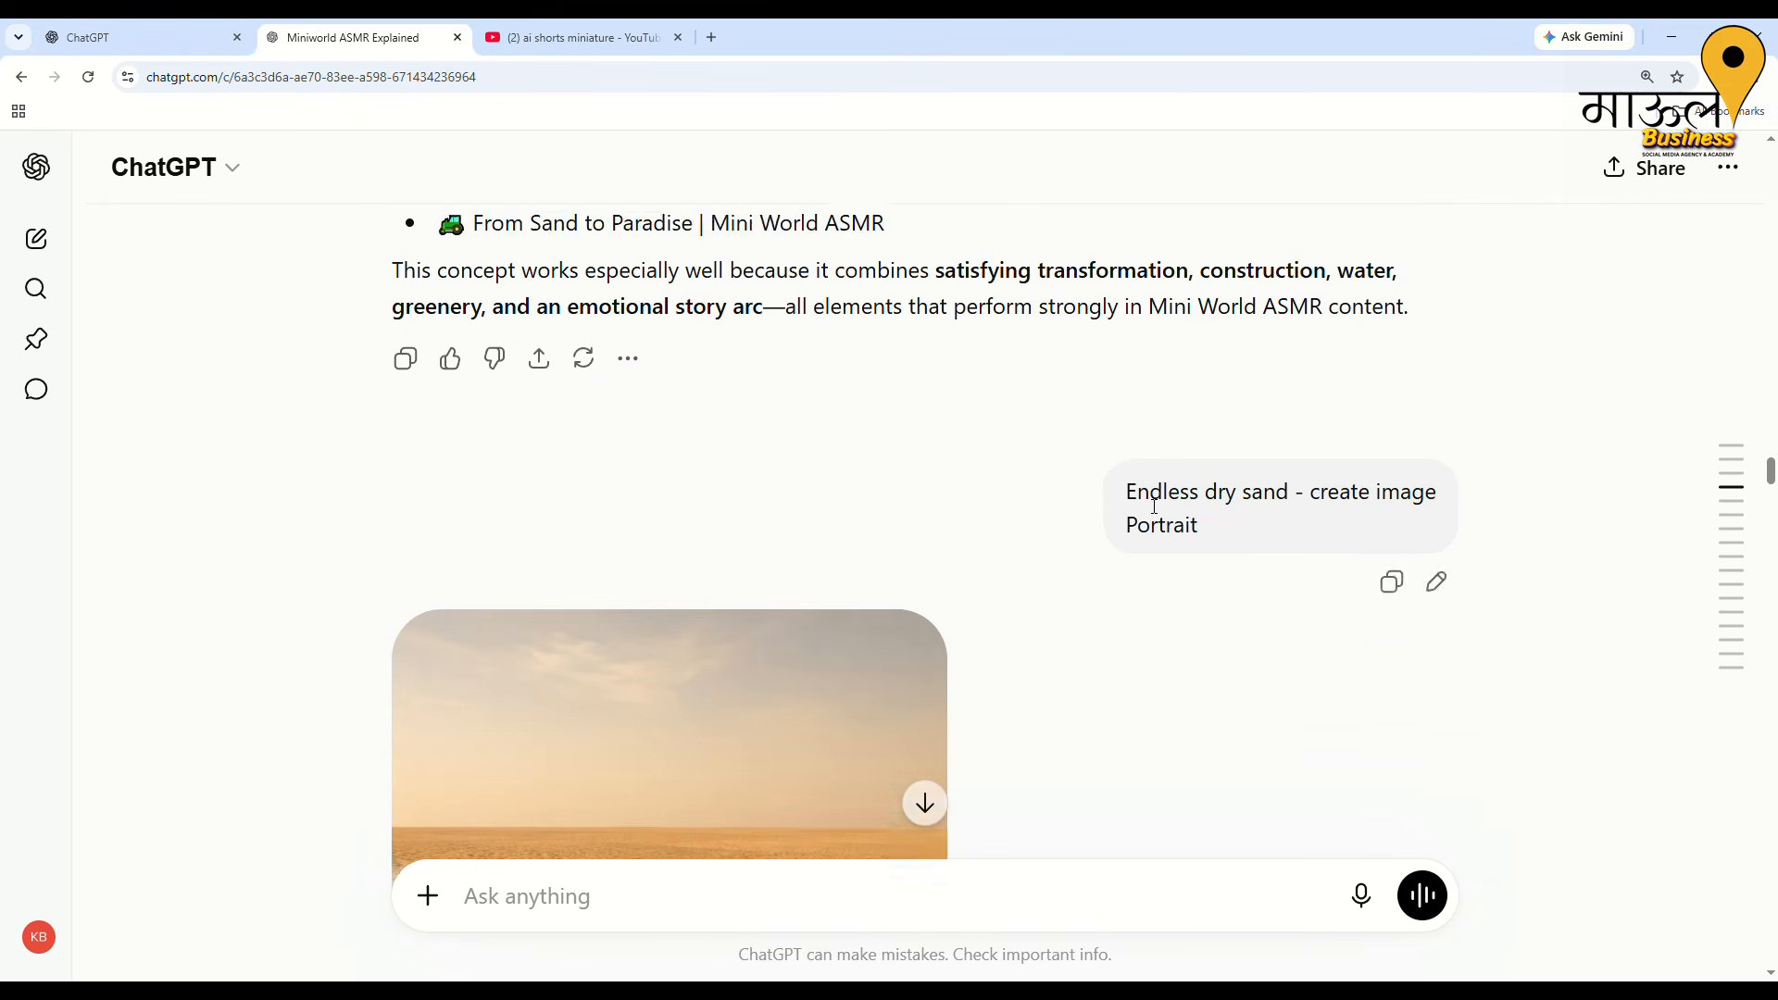
scroll(1153, 506, down, 6)
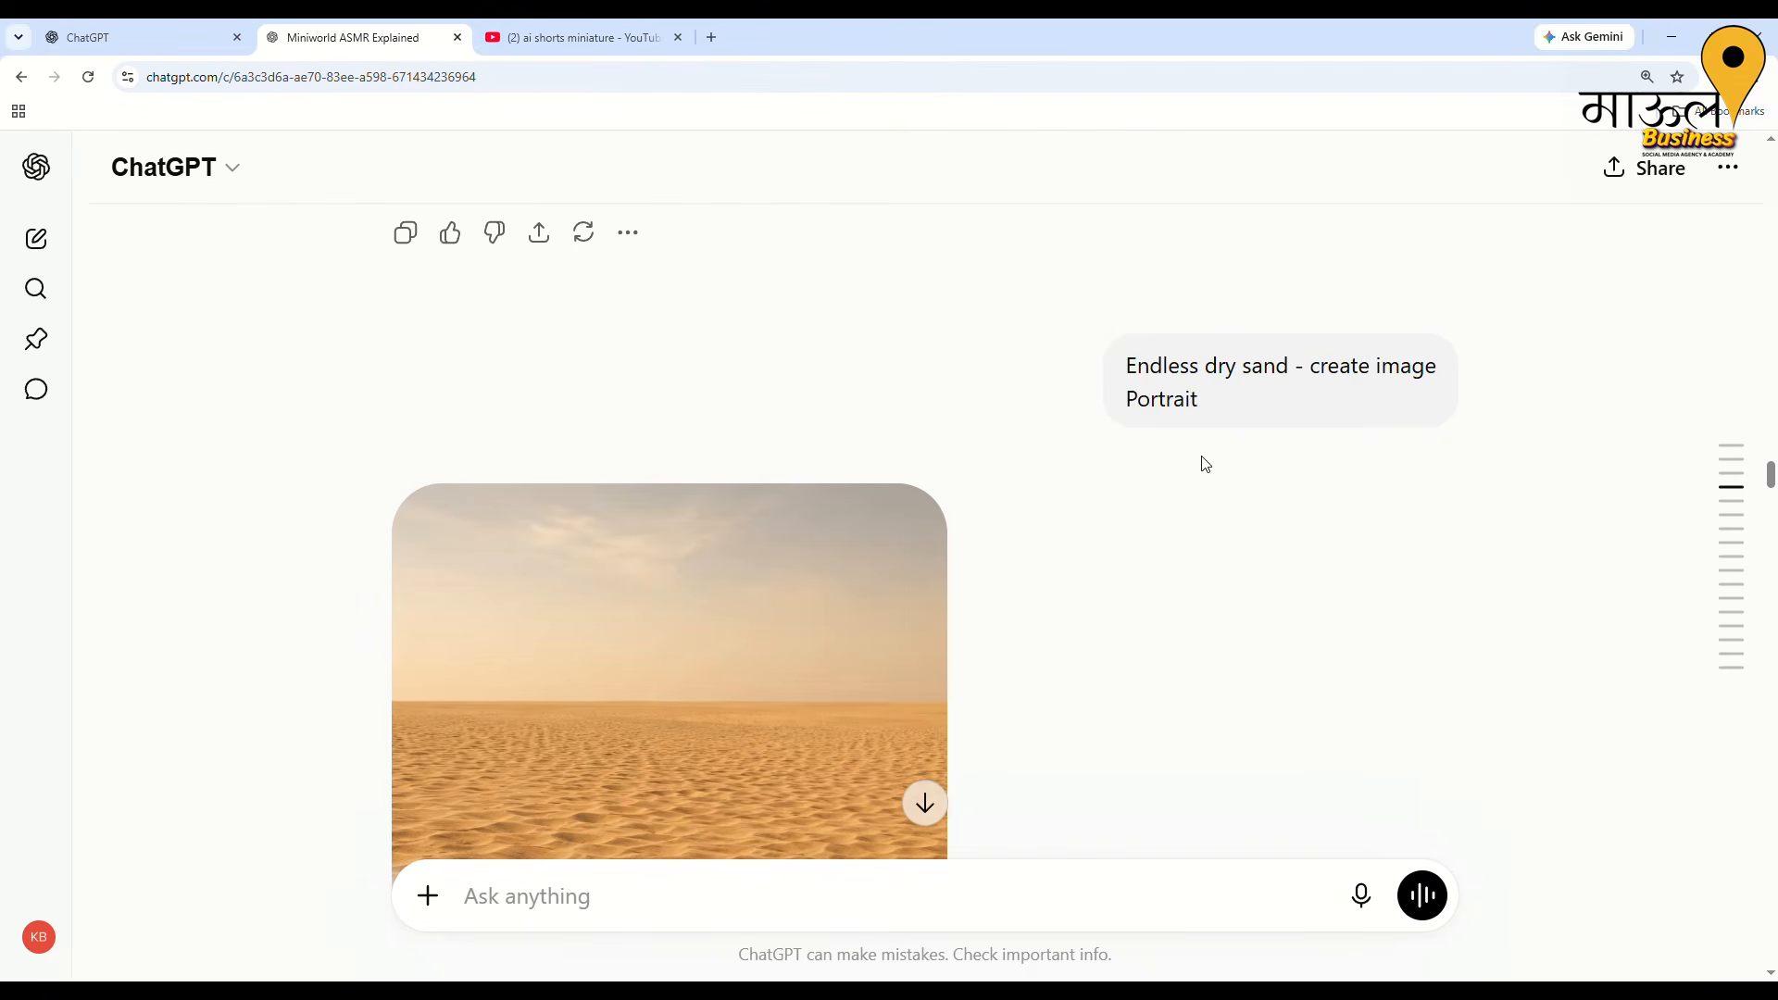
drag(1139, 375, 1525, 441)
click(1527, 442)
Examine the generated portrait image of endless dry sand against its prompt, down to the image's lower edge
scroll(1528, 442, down, 2)
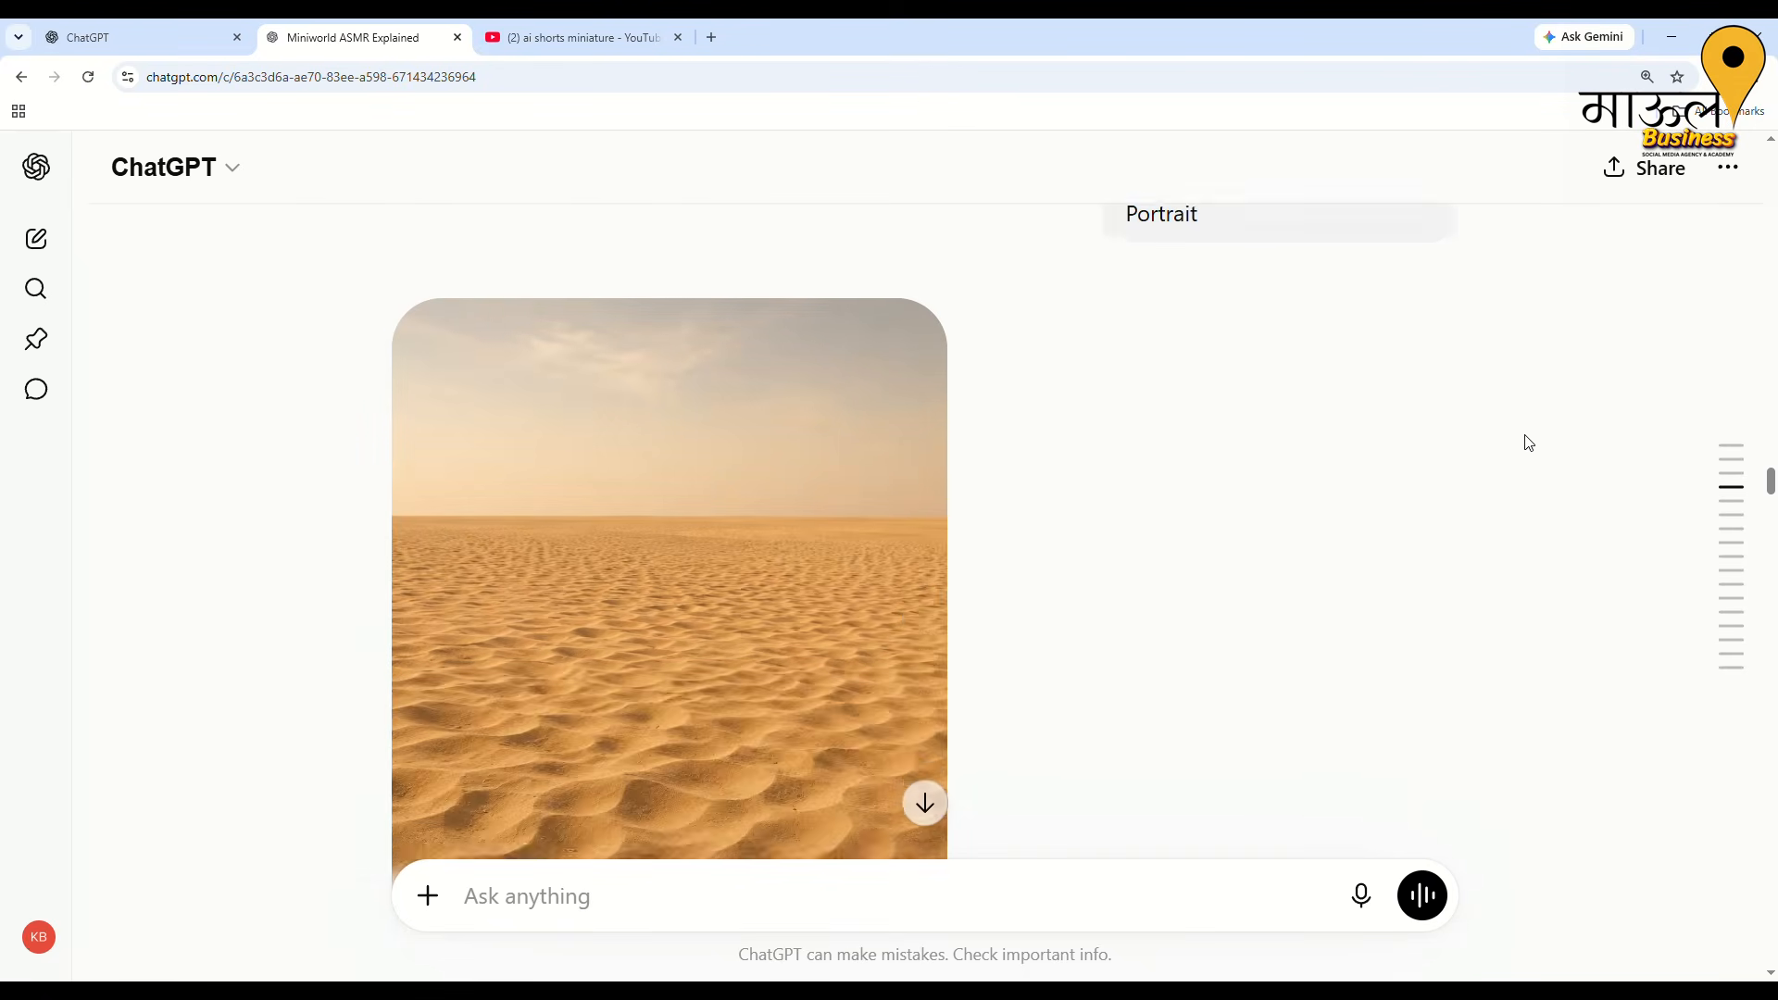
scroll(1528, 443, up, 2)
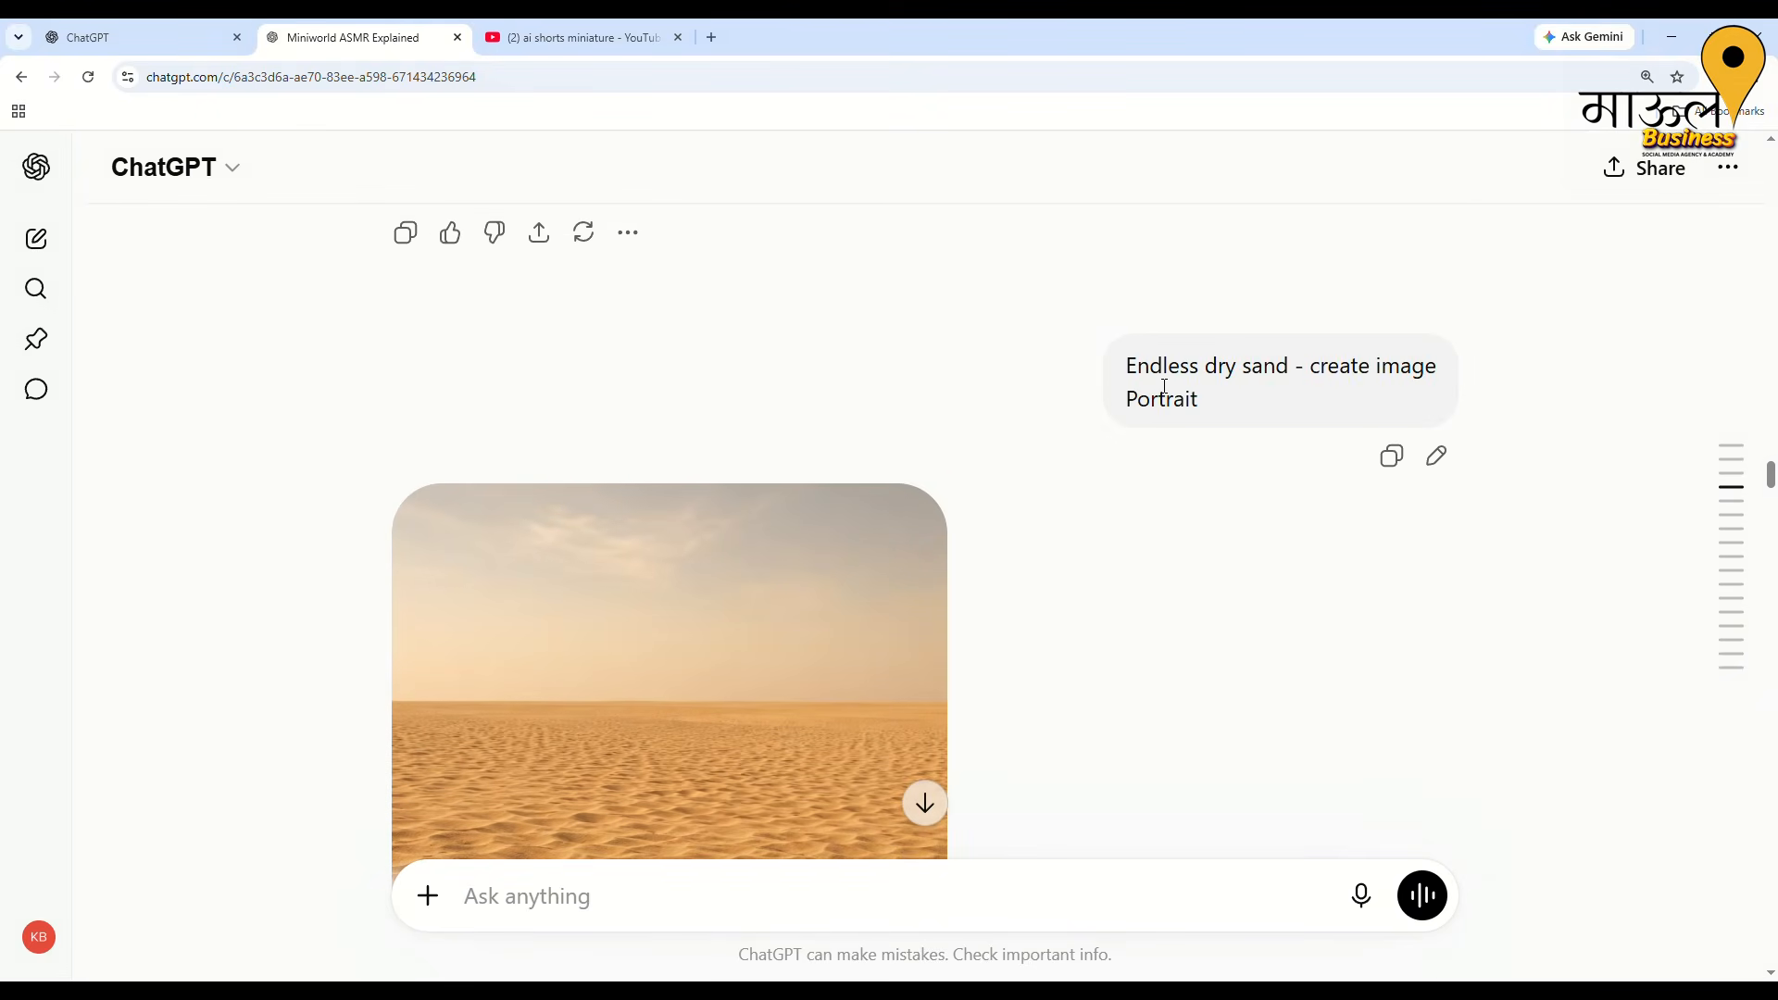
scroll(1165, 388, down, 5)
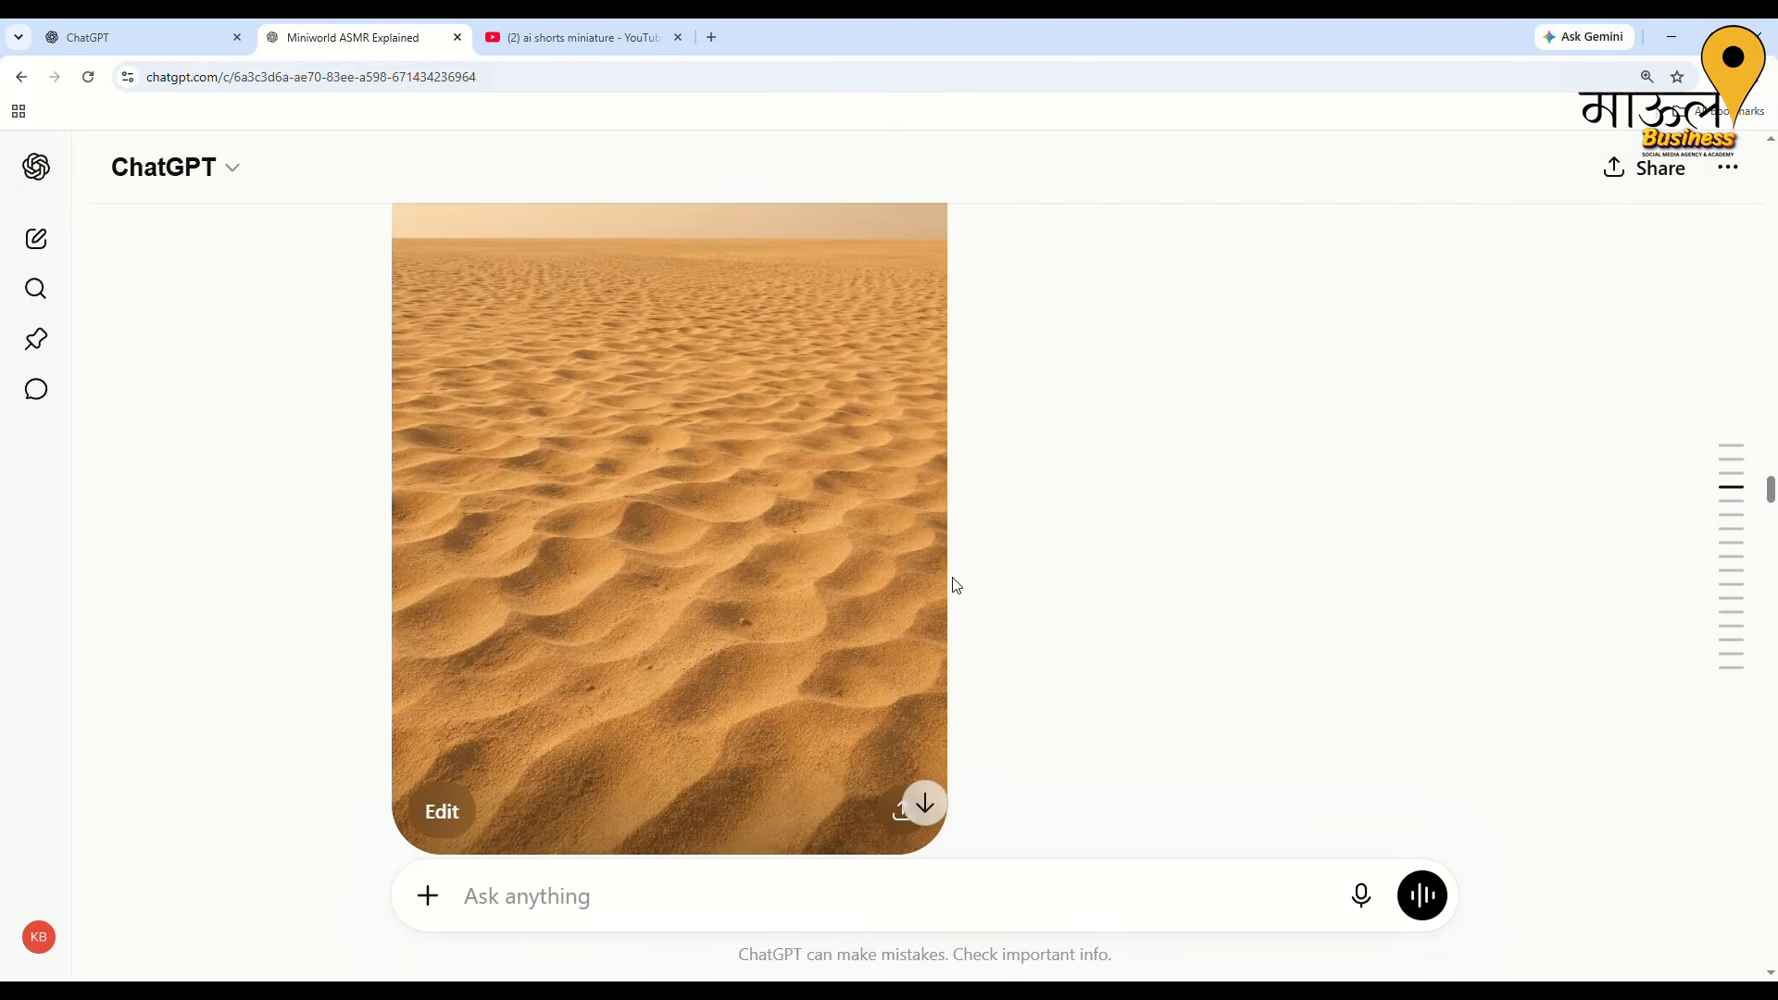
Return to the "Endless dry sand - create image Portrait" prompt and highlight the word "Portrait"
scroll(956, 586, up, 4)
drag(1204, 311, 1115, 319)
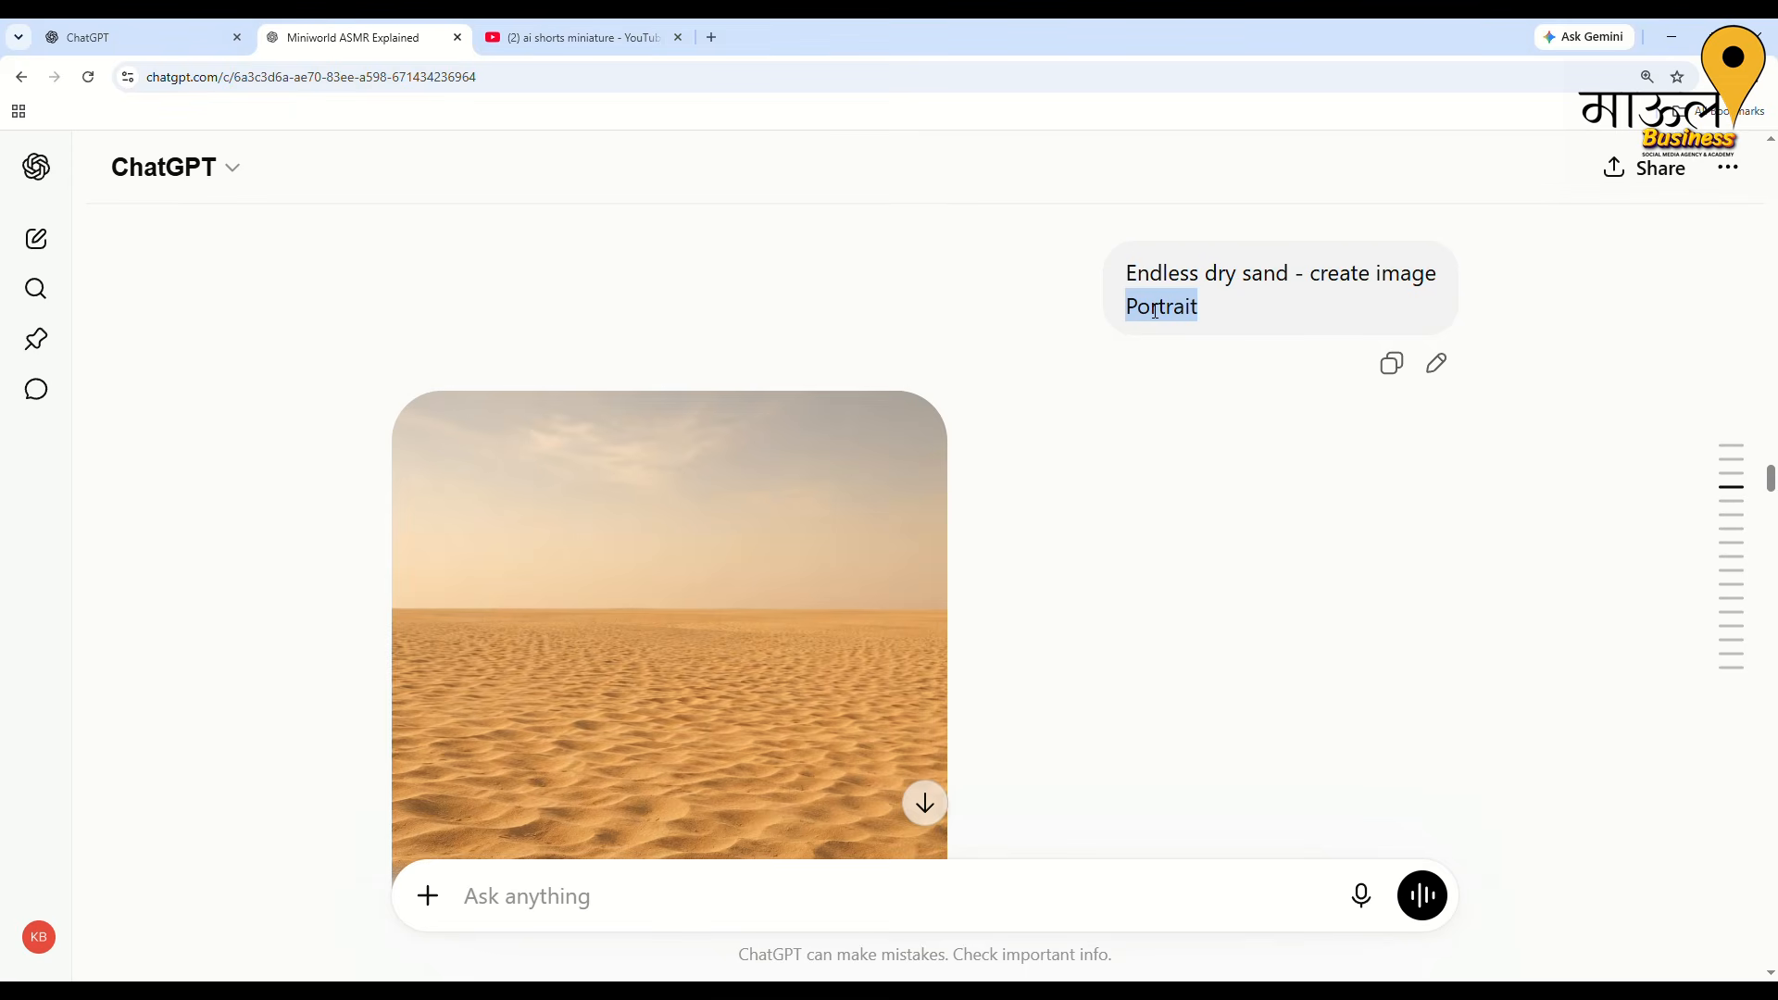
click(1207, 472)
drag(1200, 309, 1131, 328)
Examine the "Cracked ground" image prompt, highlighting "Cracked ground", "create image" and "Cinematic - animated style"
scroll(1186, 441, down, 8)
scroll(1190, 443, down, 2)
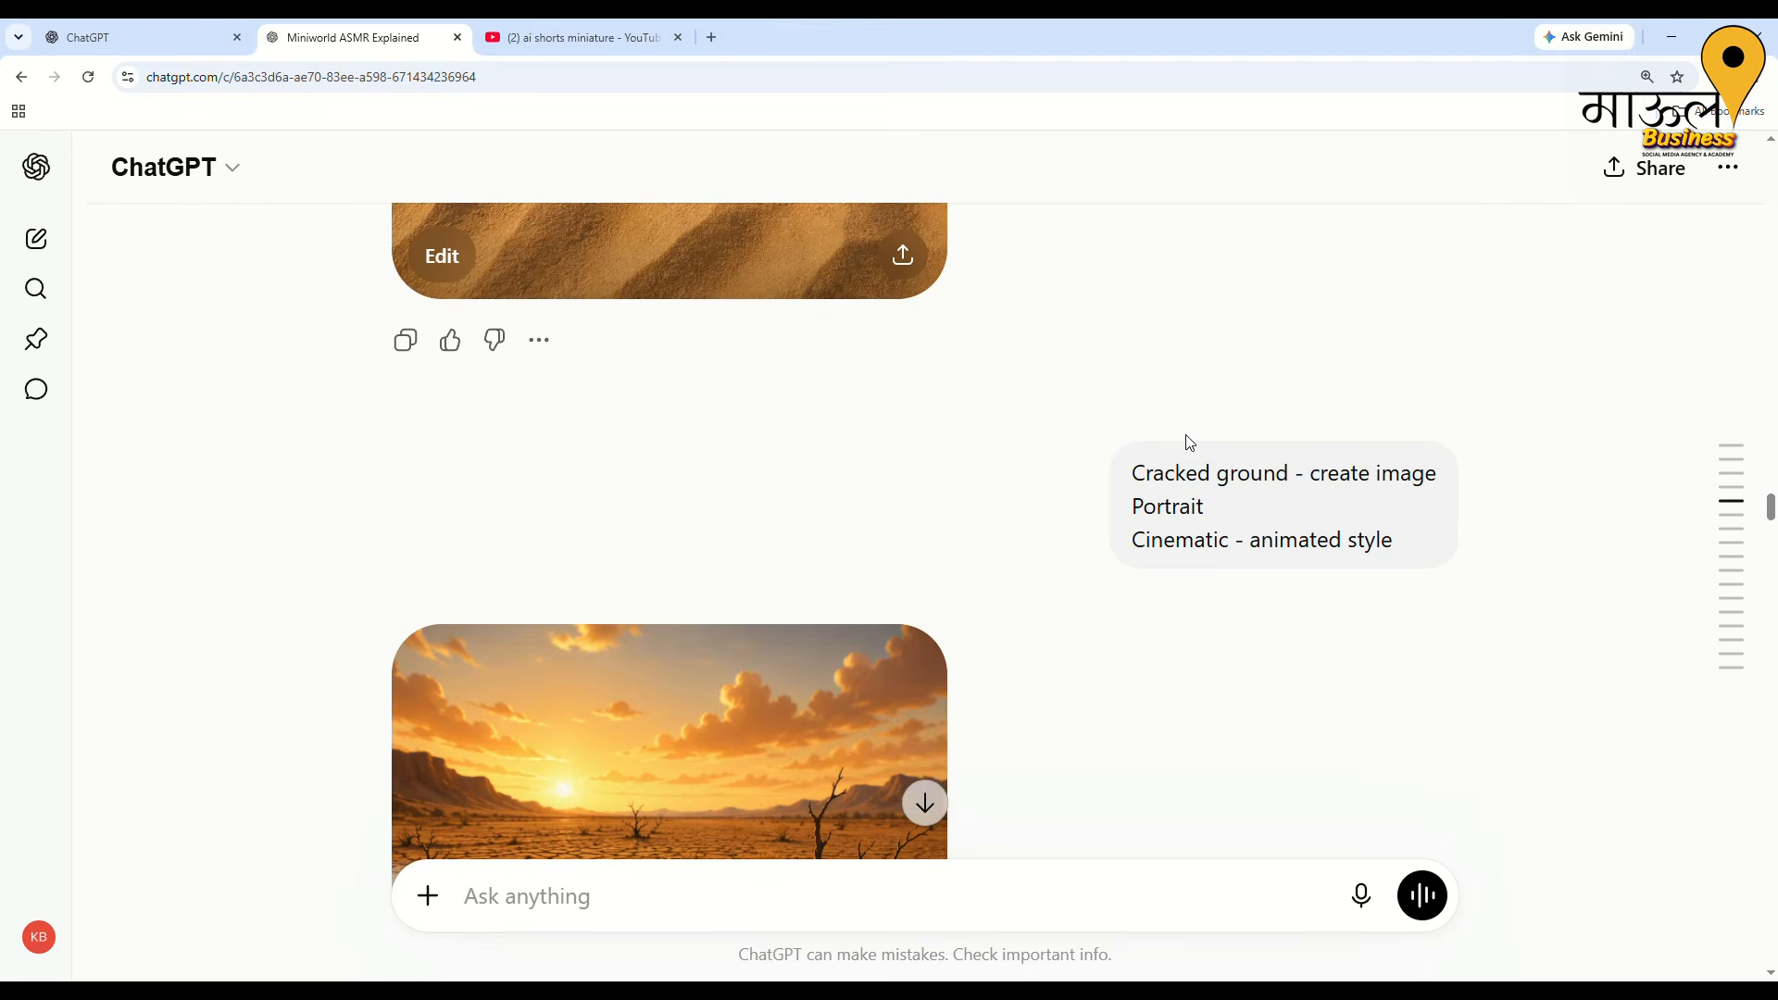
scroll(1191, 443, down, 3)
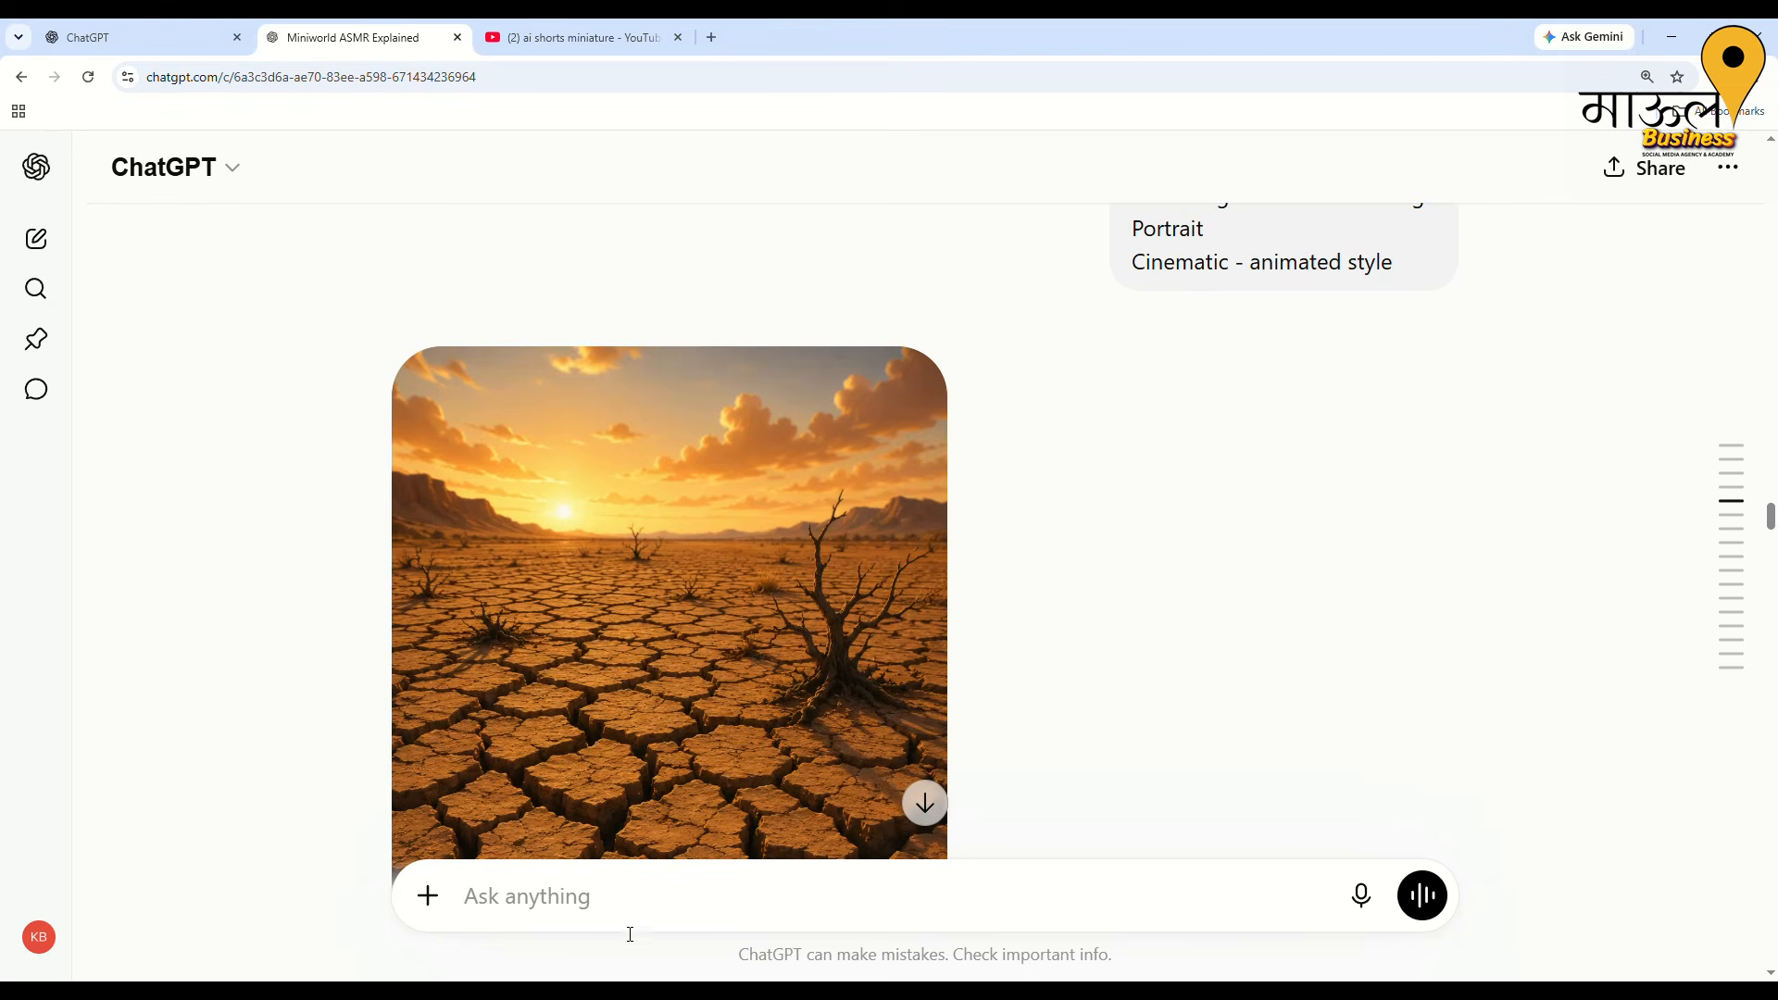
scroll(1046, 514, up, 2)
drag(1134, 387, 1353, 386)
click(1257, 533)
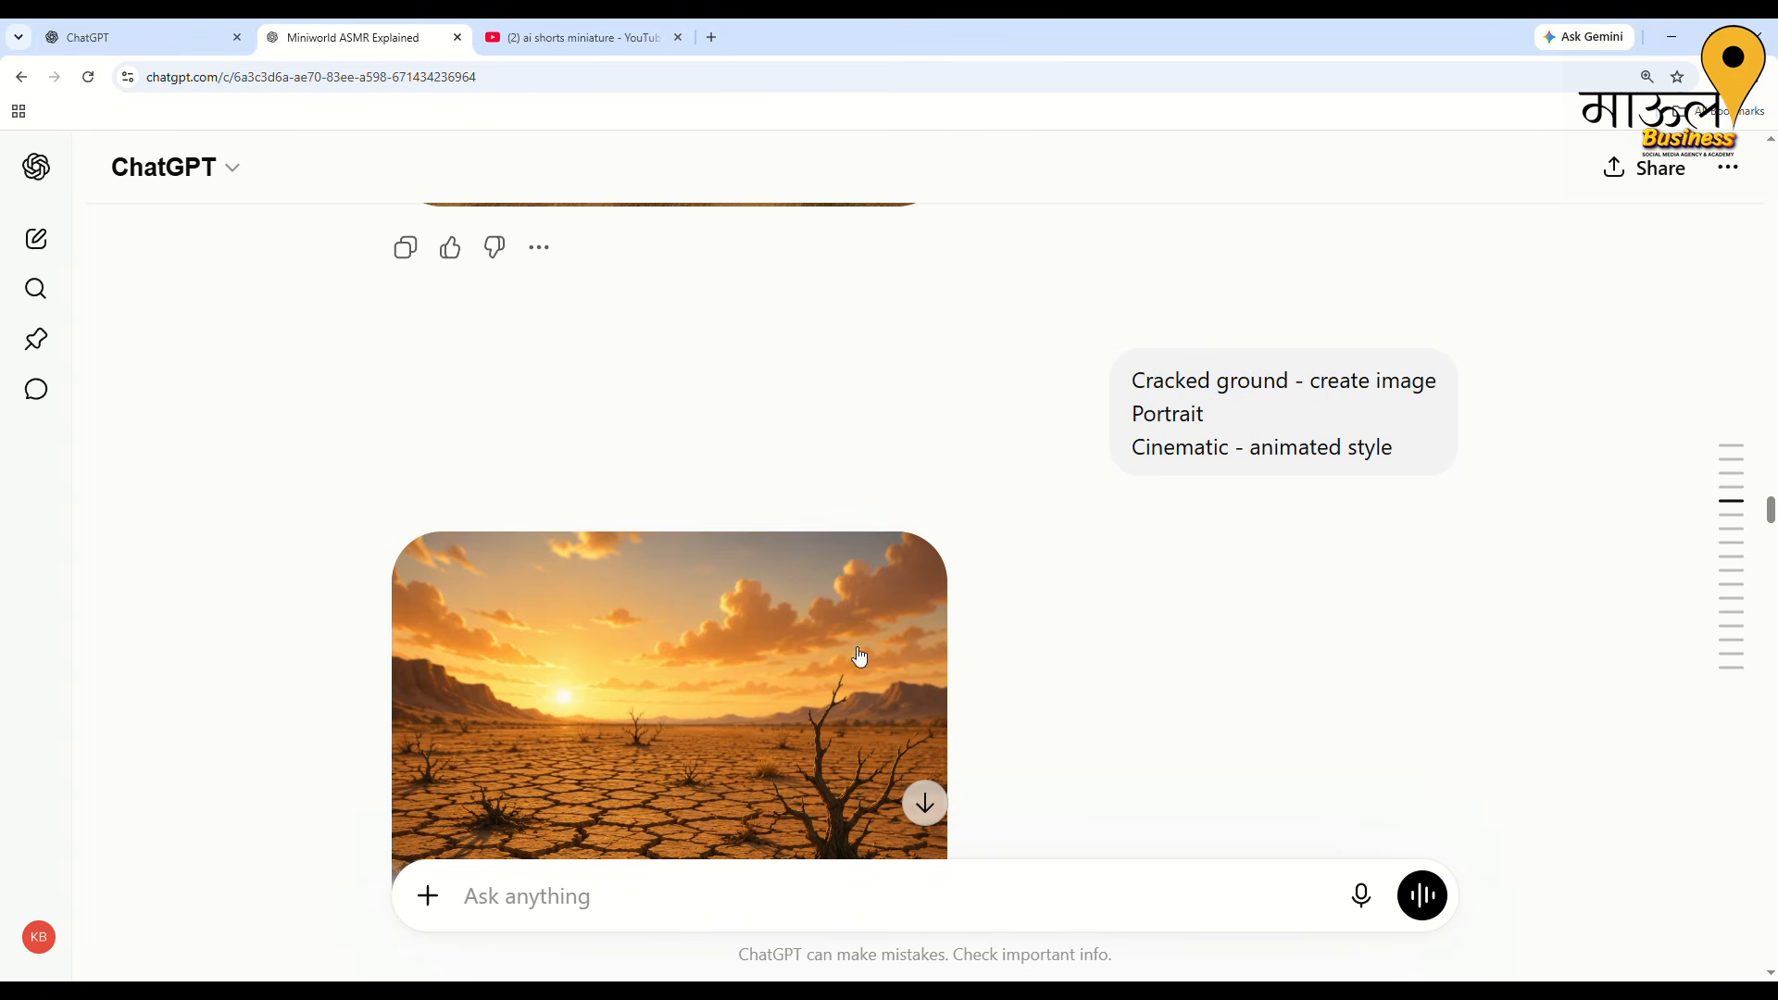
drag(1312, 387, 1450, 390)
click(1281, 595)
drag(1148, 461, 1408, 460)
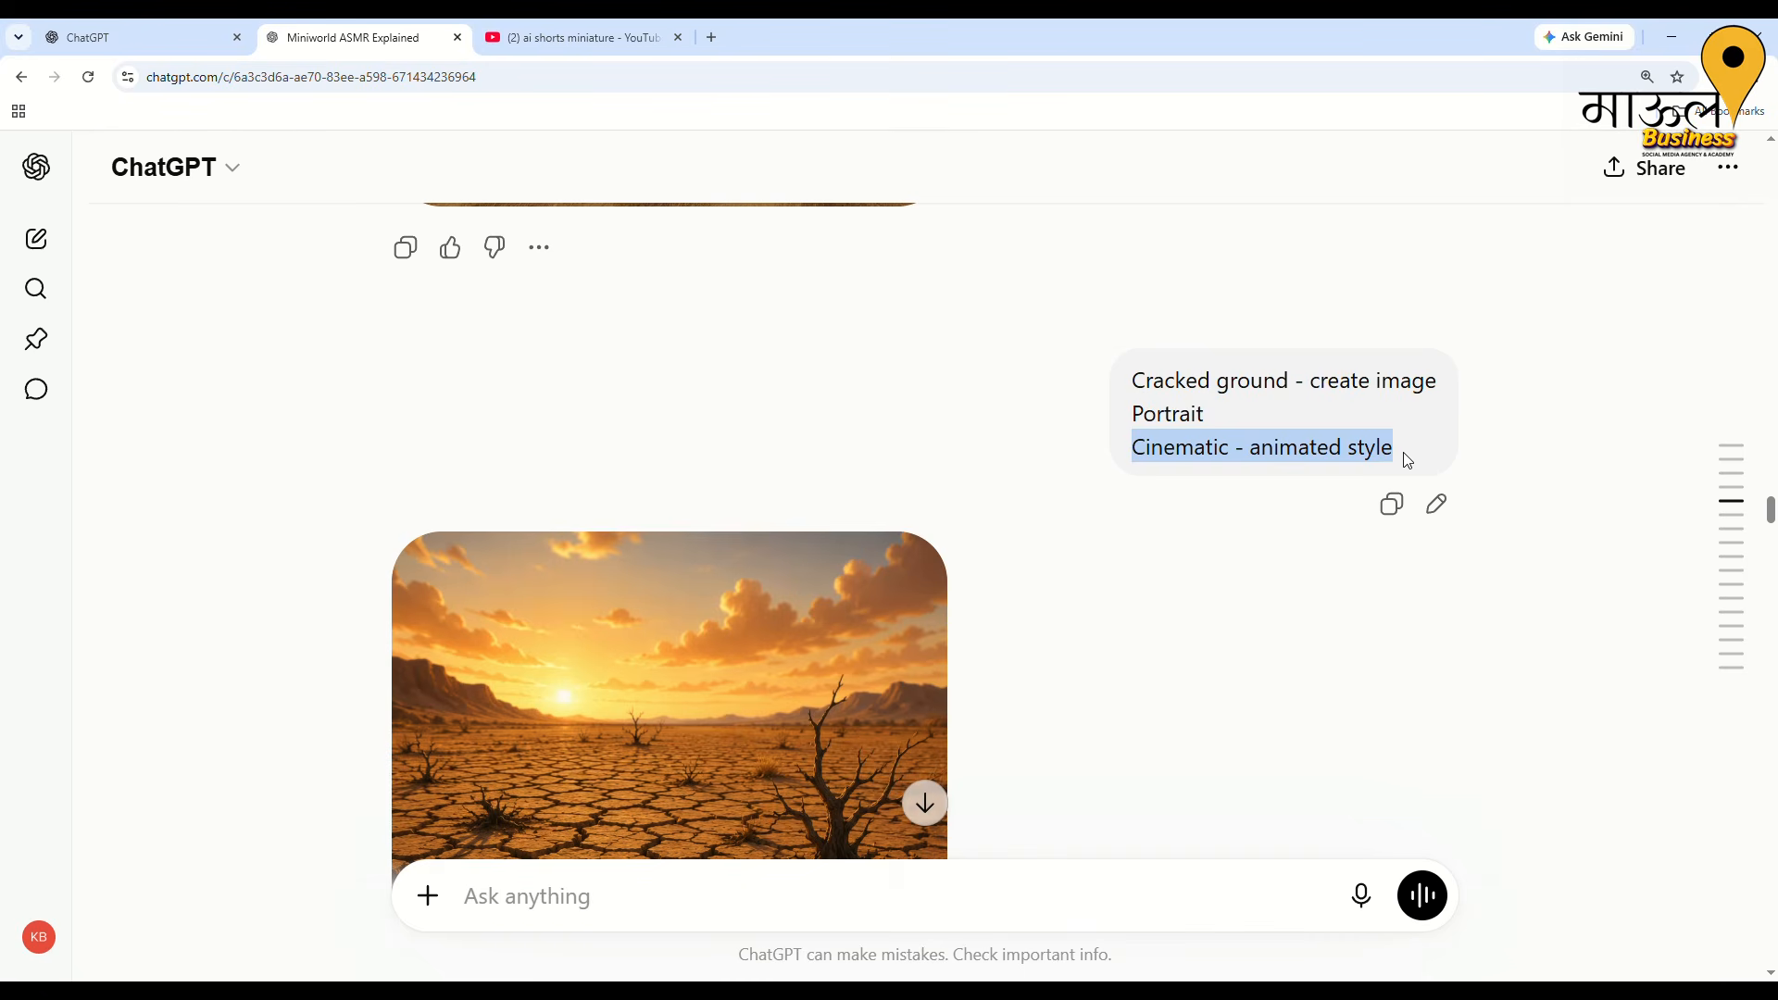
click(1235, 459)
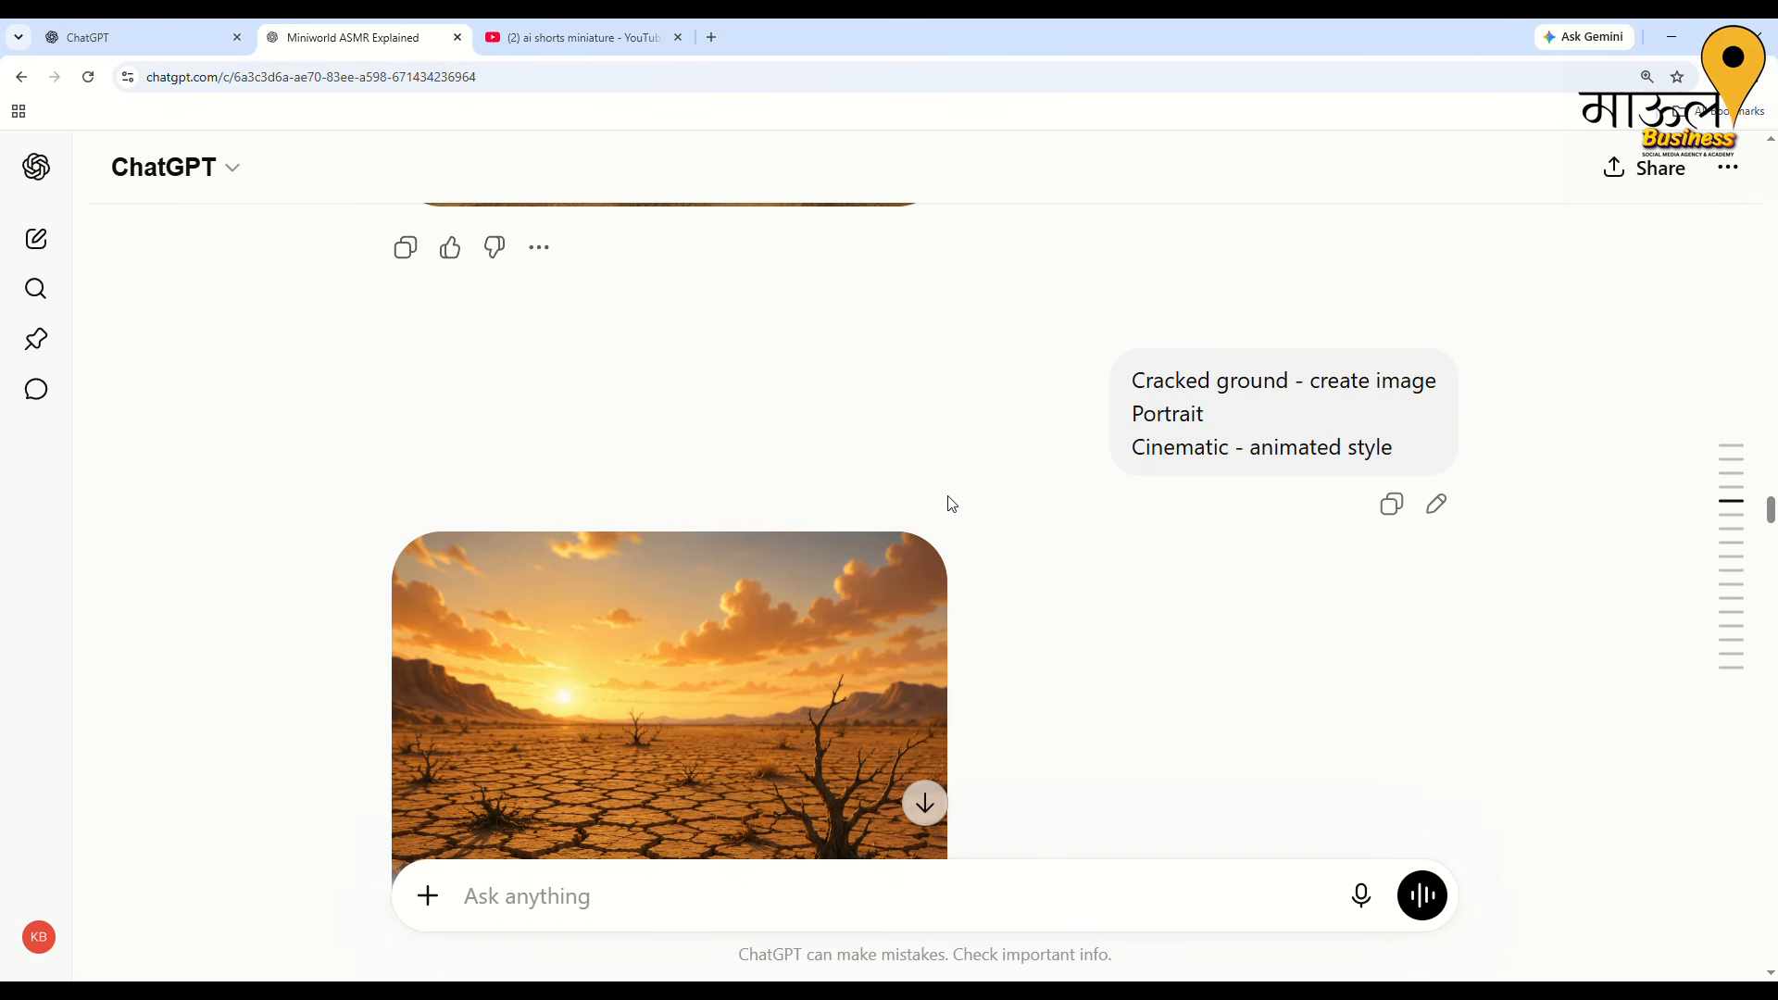
Examine the cracked-ground image at a reduced page zoom and highlight "Cracked ground - create image Portrait" in its prompt
scroll(949, 503, down, 3)
scroll(949, 503, down, 2)
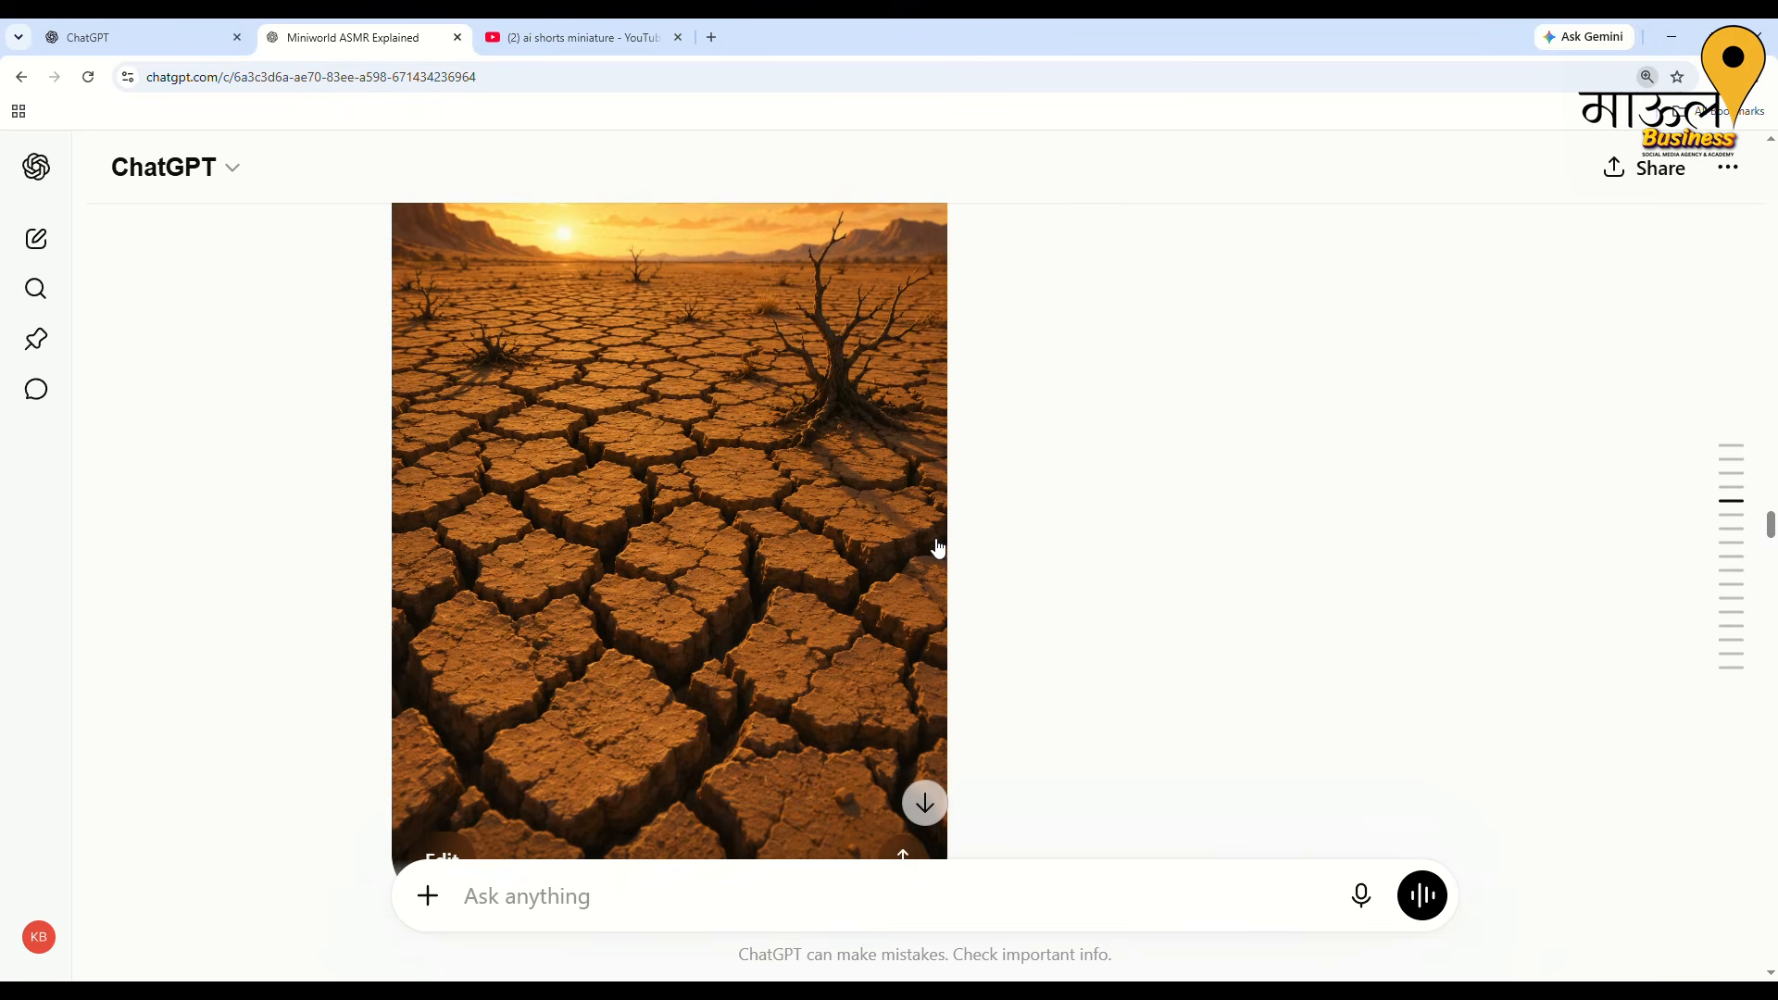
key(ctrl+minus)
key(ctrl+minus)
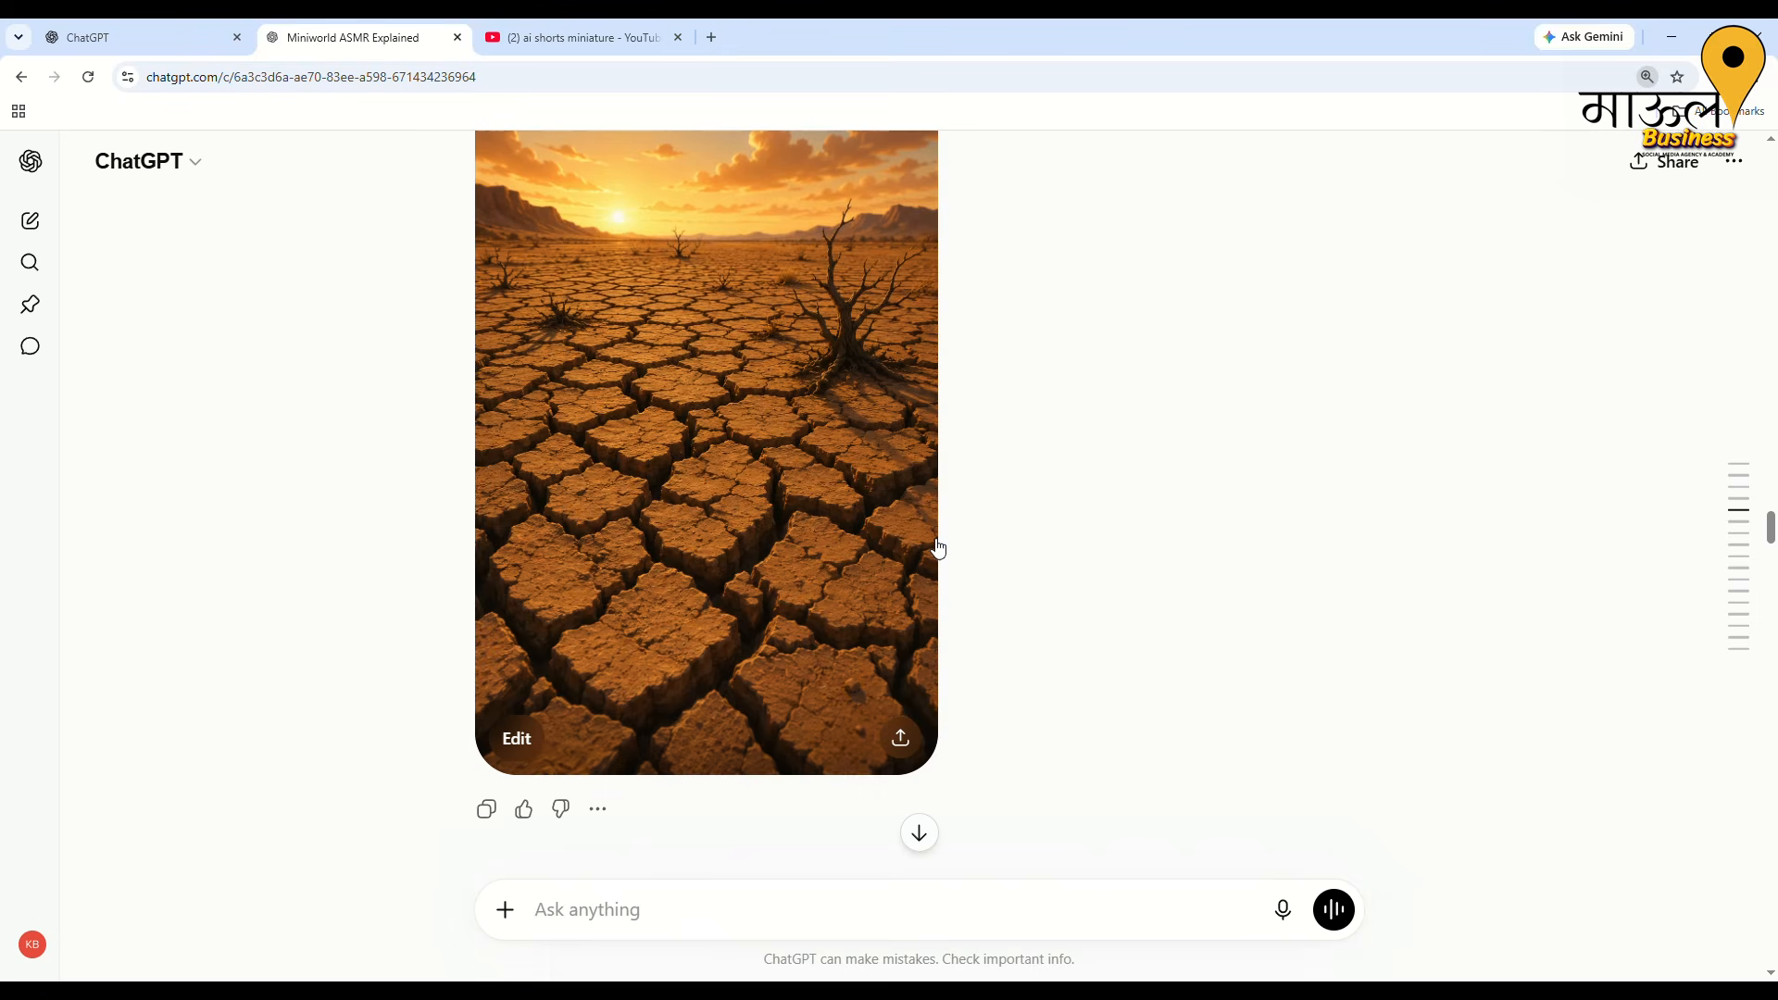
scroll(941, 535, down, 1)
scroll(940, 536, up, 2)
scroll(940, 535, down, 1)
scroll(939, 534, up, 3)
drag(1084, 228, 1174, 264)
click(1286, 411)
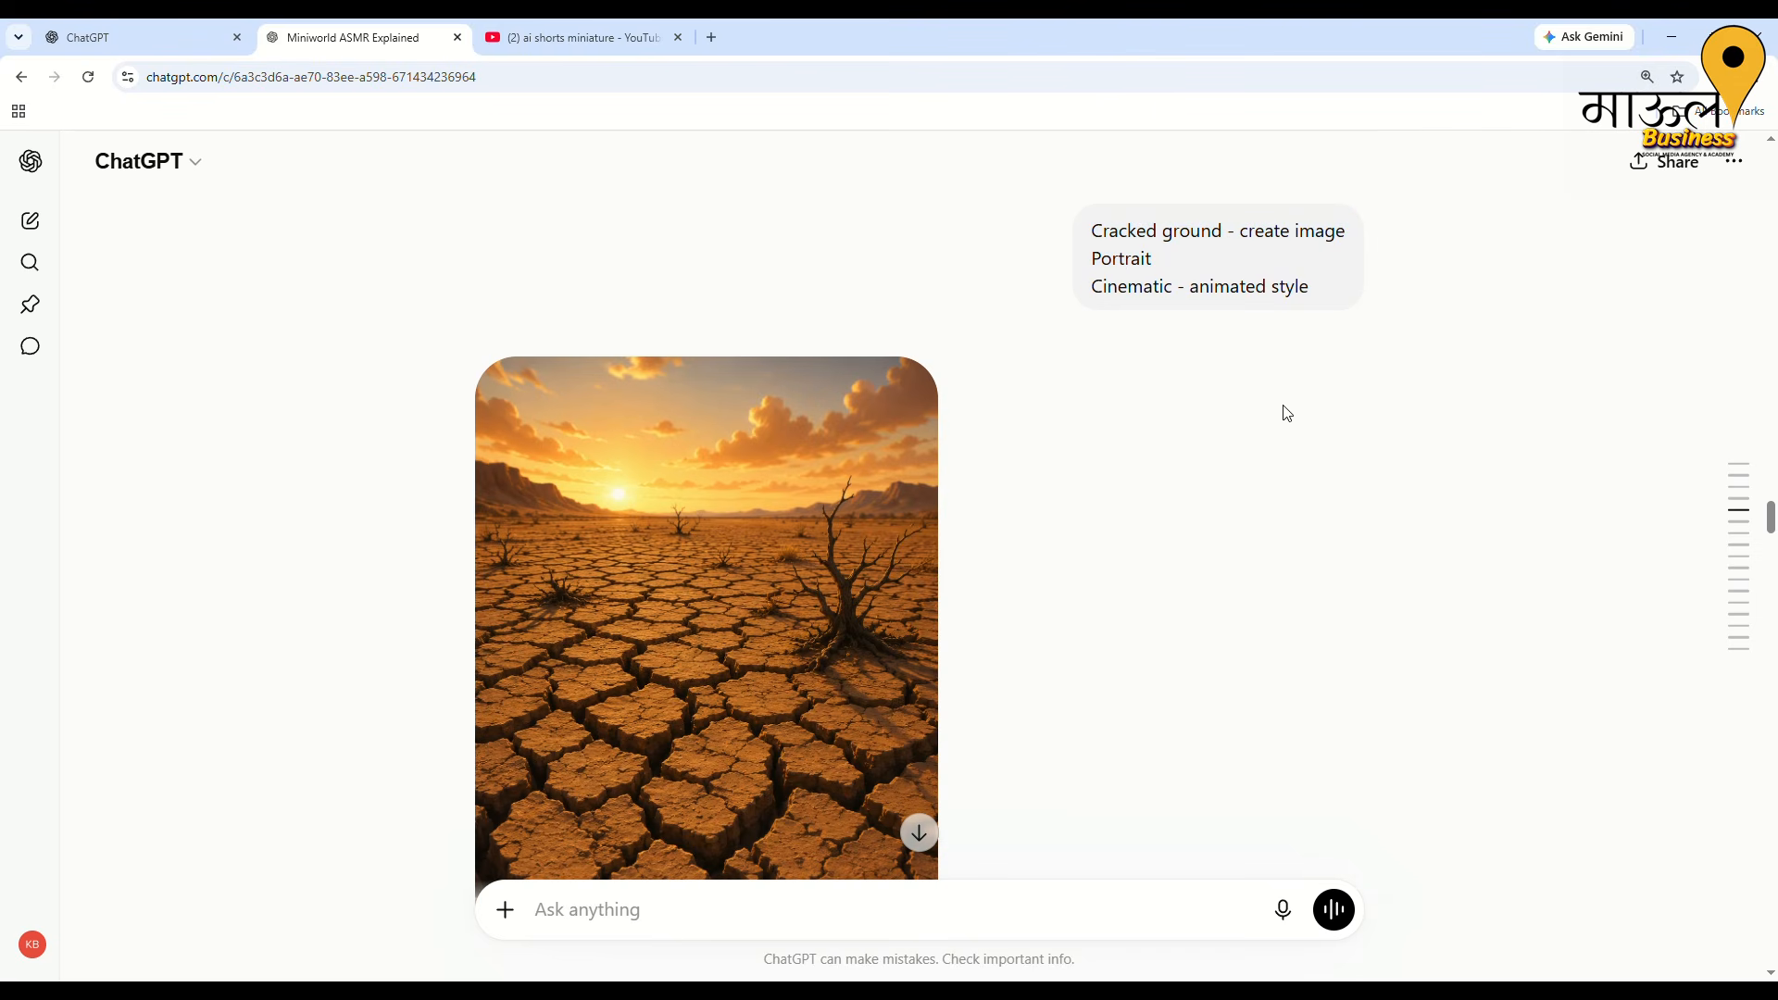
Find the "Tiny villagers looking sad" prompt, highlight "Create image" and compare with the preceding cracked-ground image
scroll(1295, 469, down, 10)
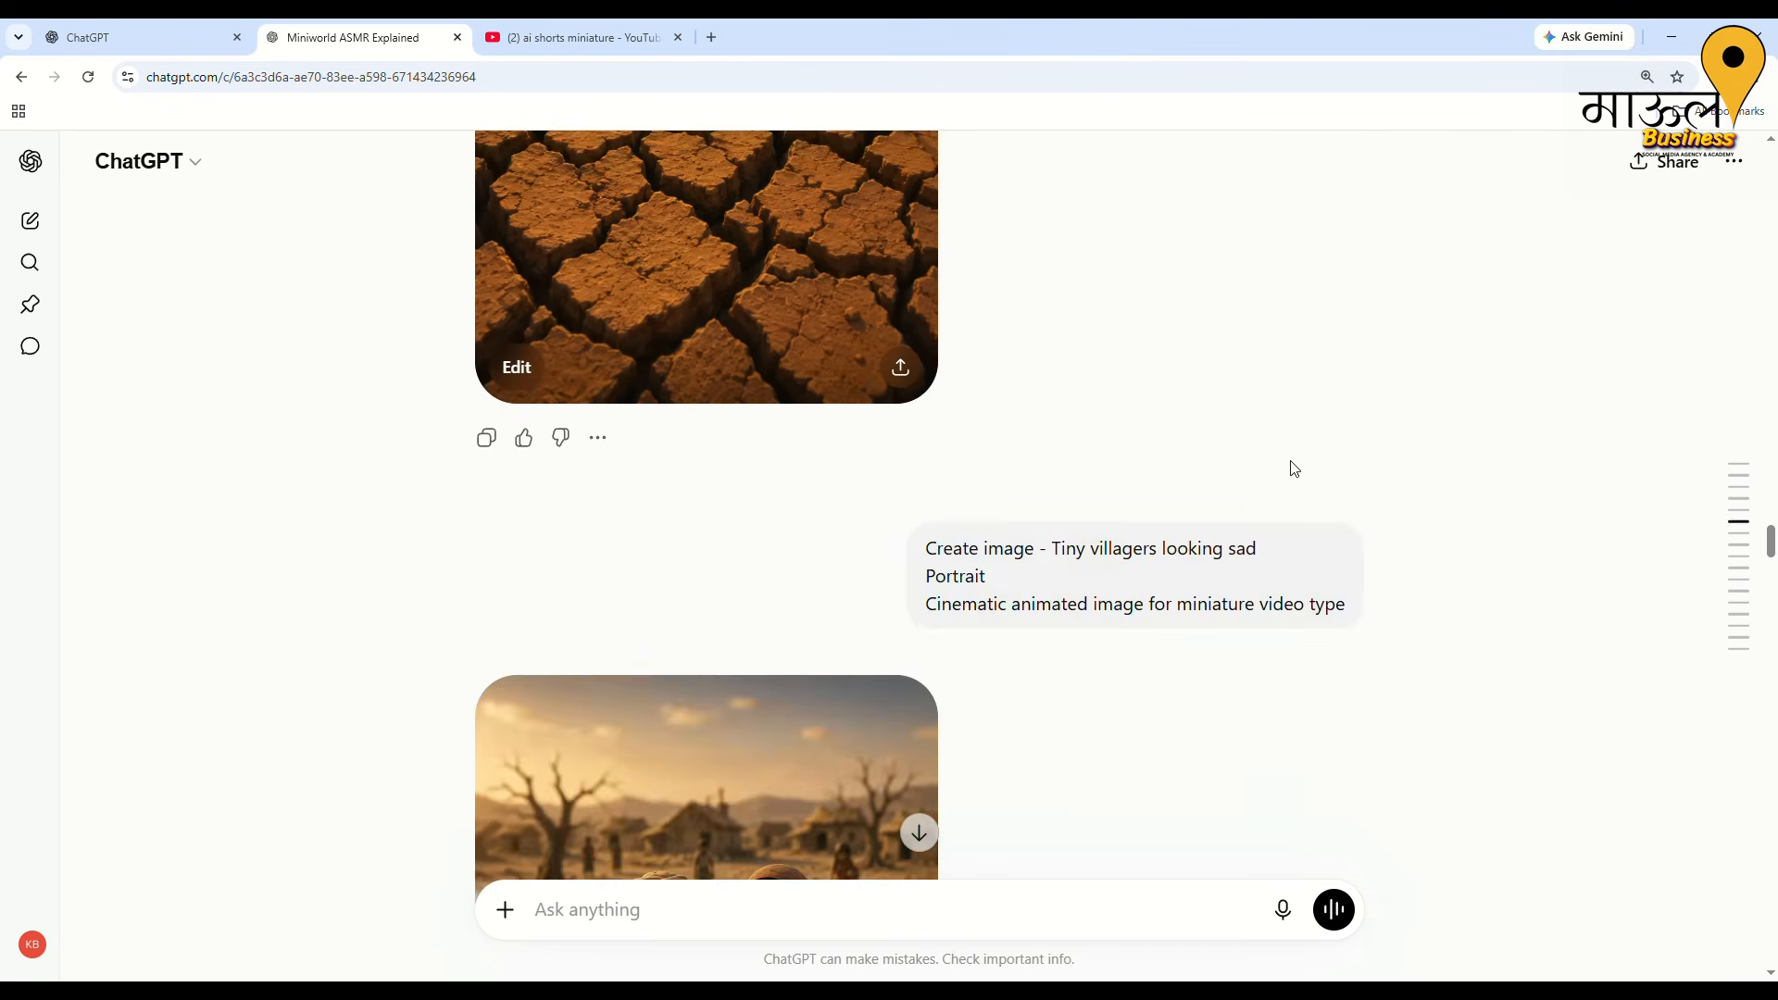
scroll(1292, 469, down, 3)
scroll(1278, 467, up, 2)
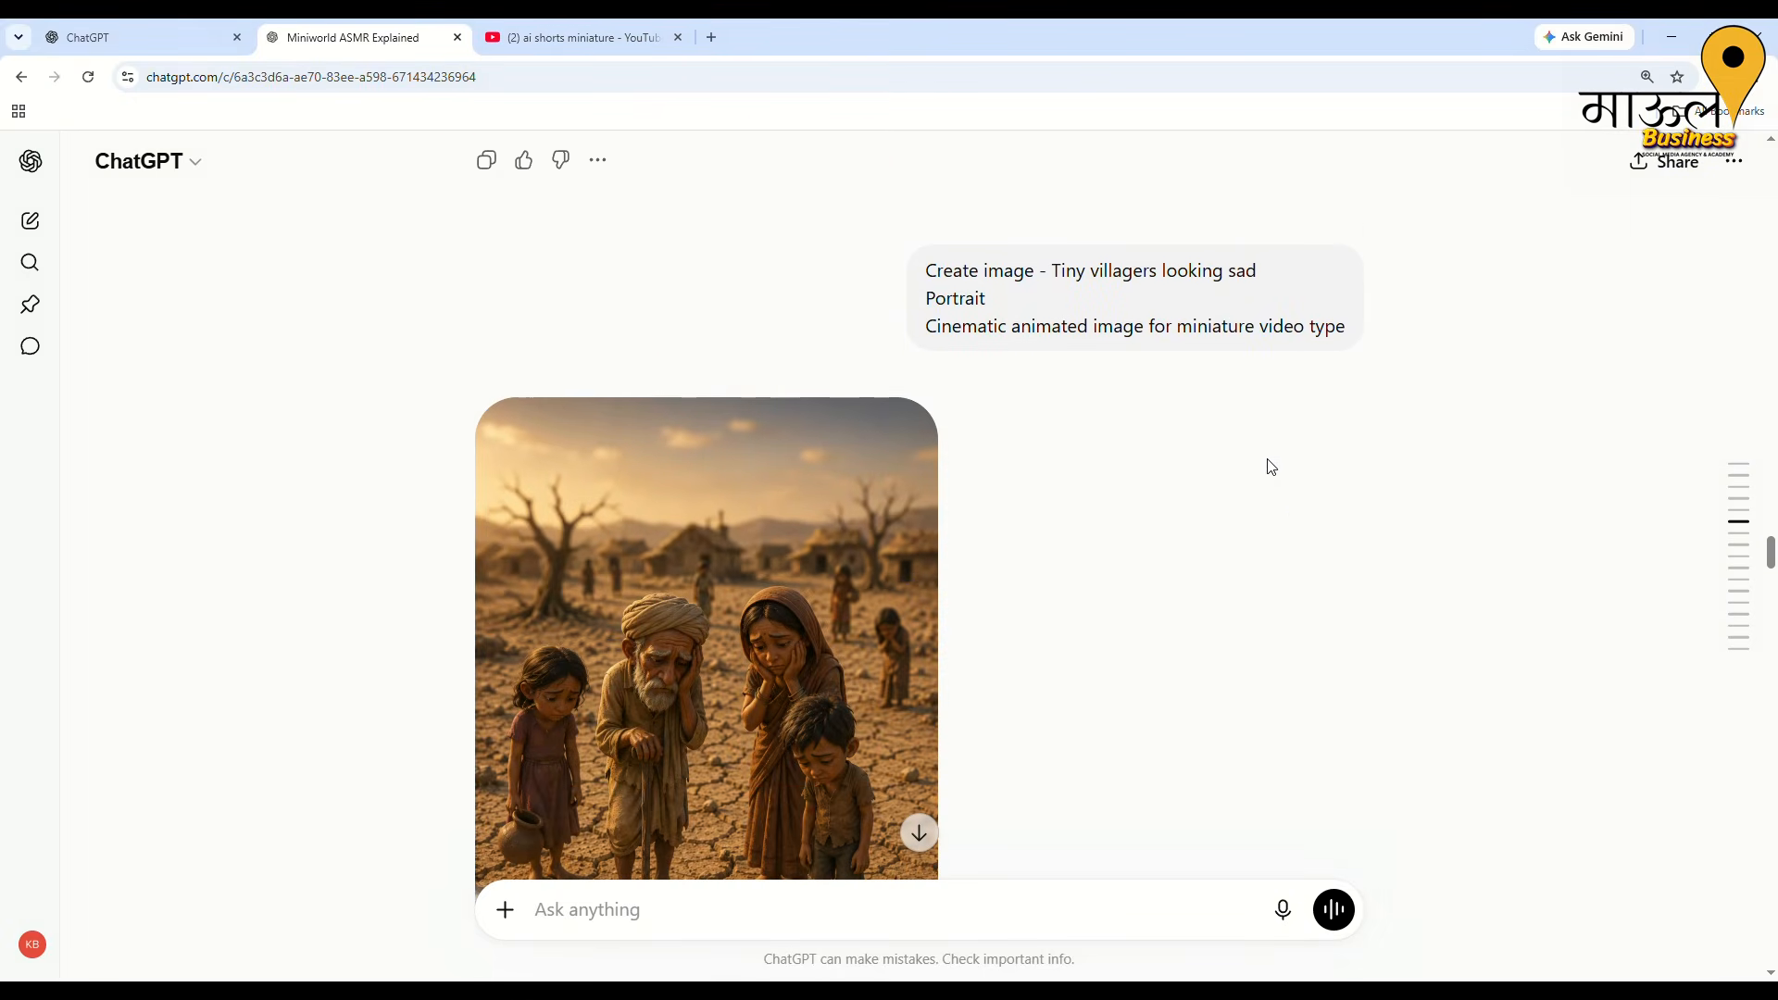
drag(923, 276, 1039, 283)
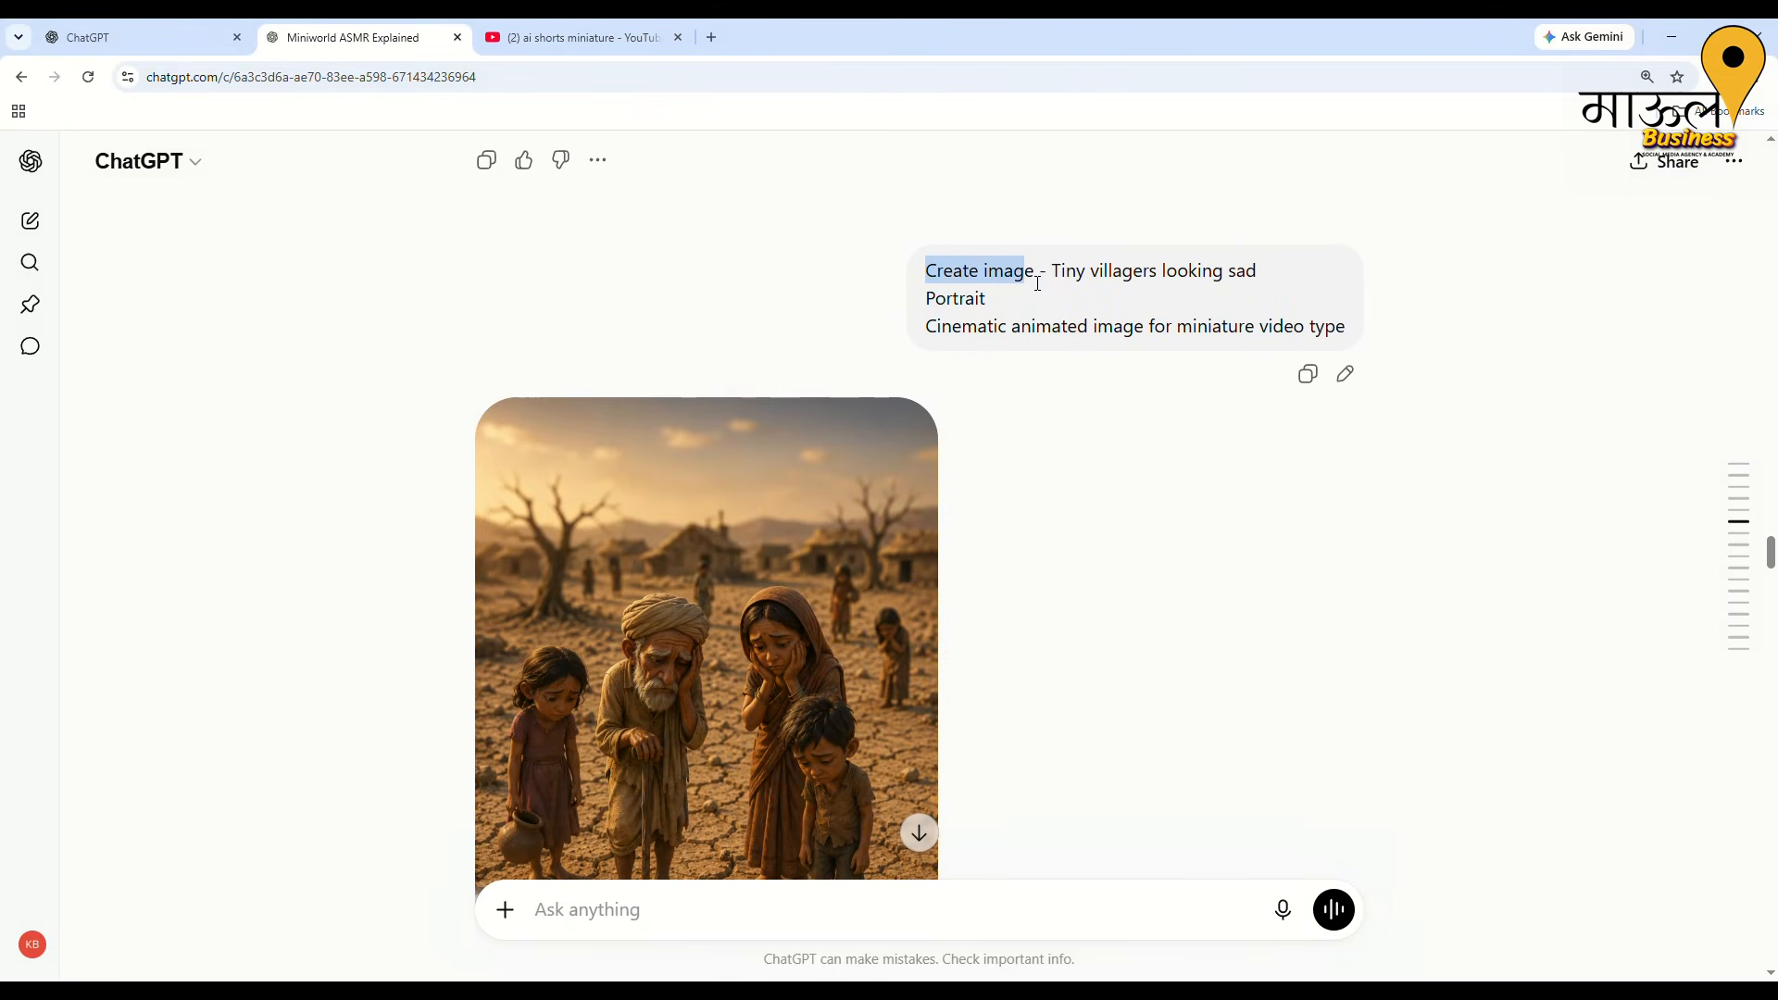
scroll(1024, 283, up, 5)
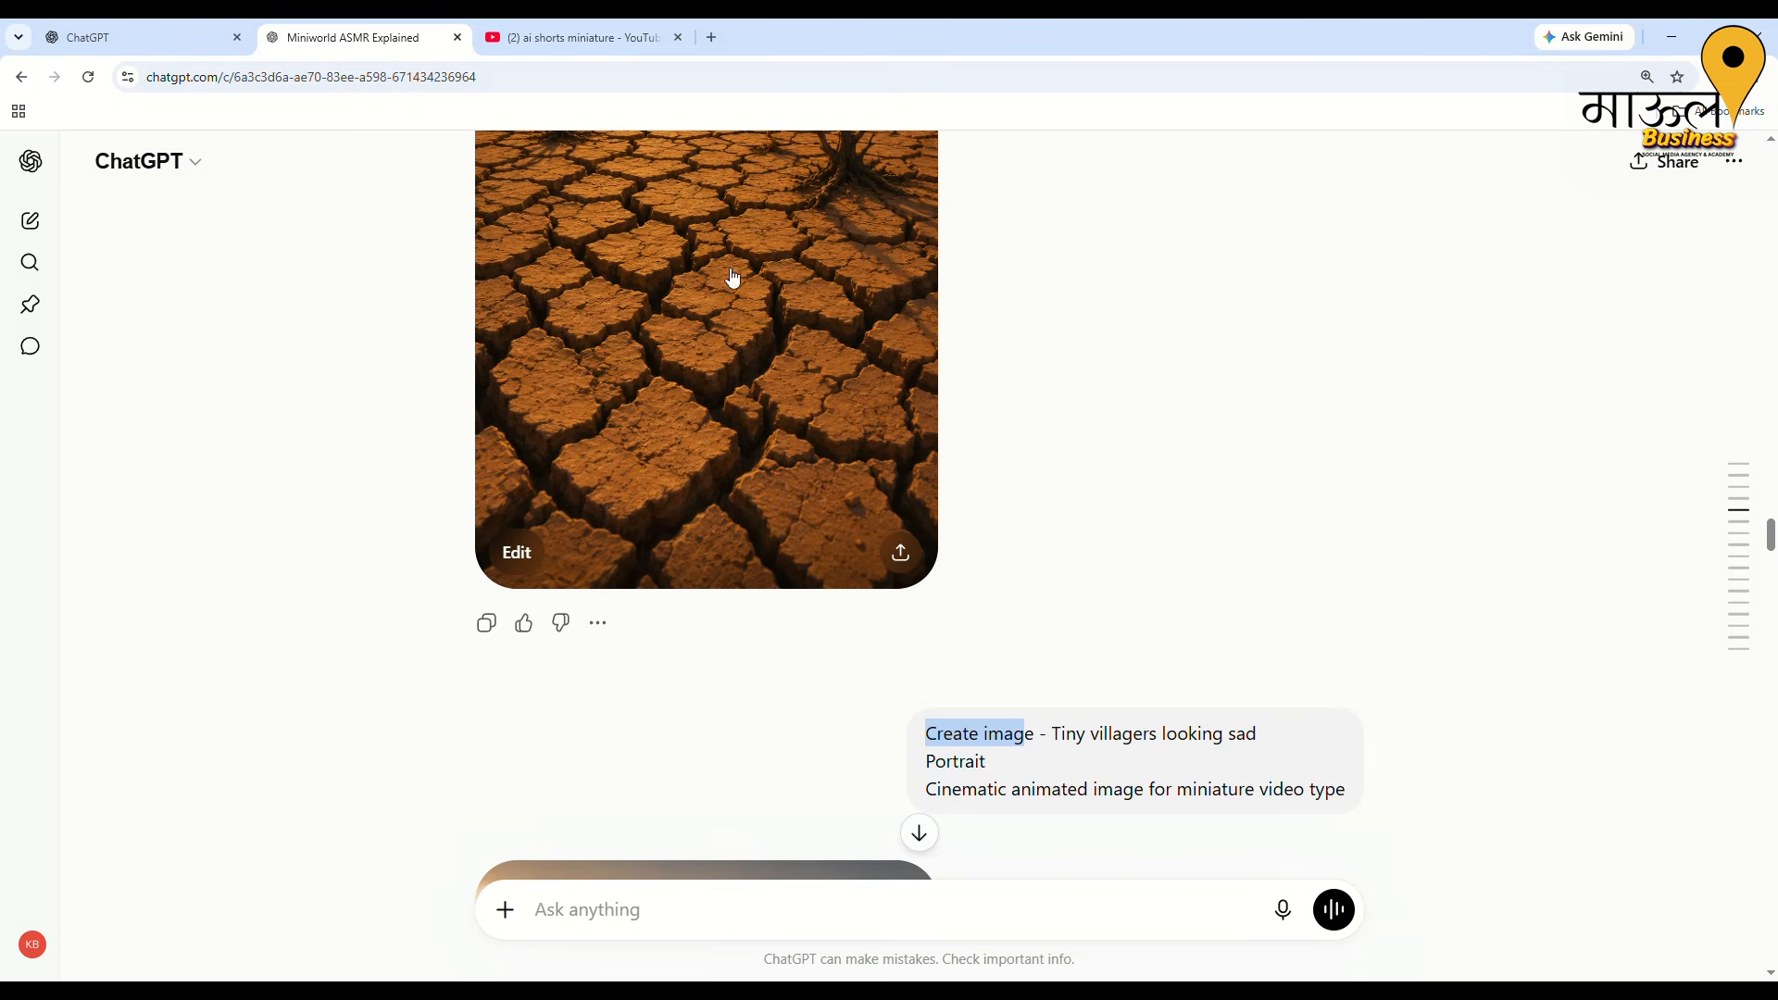
scroll(921, 404, down, 3)
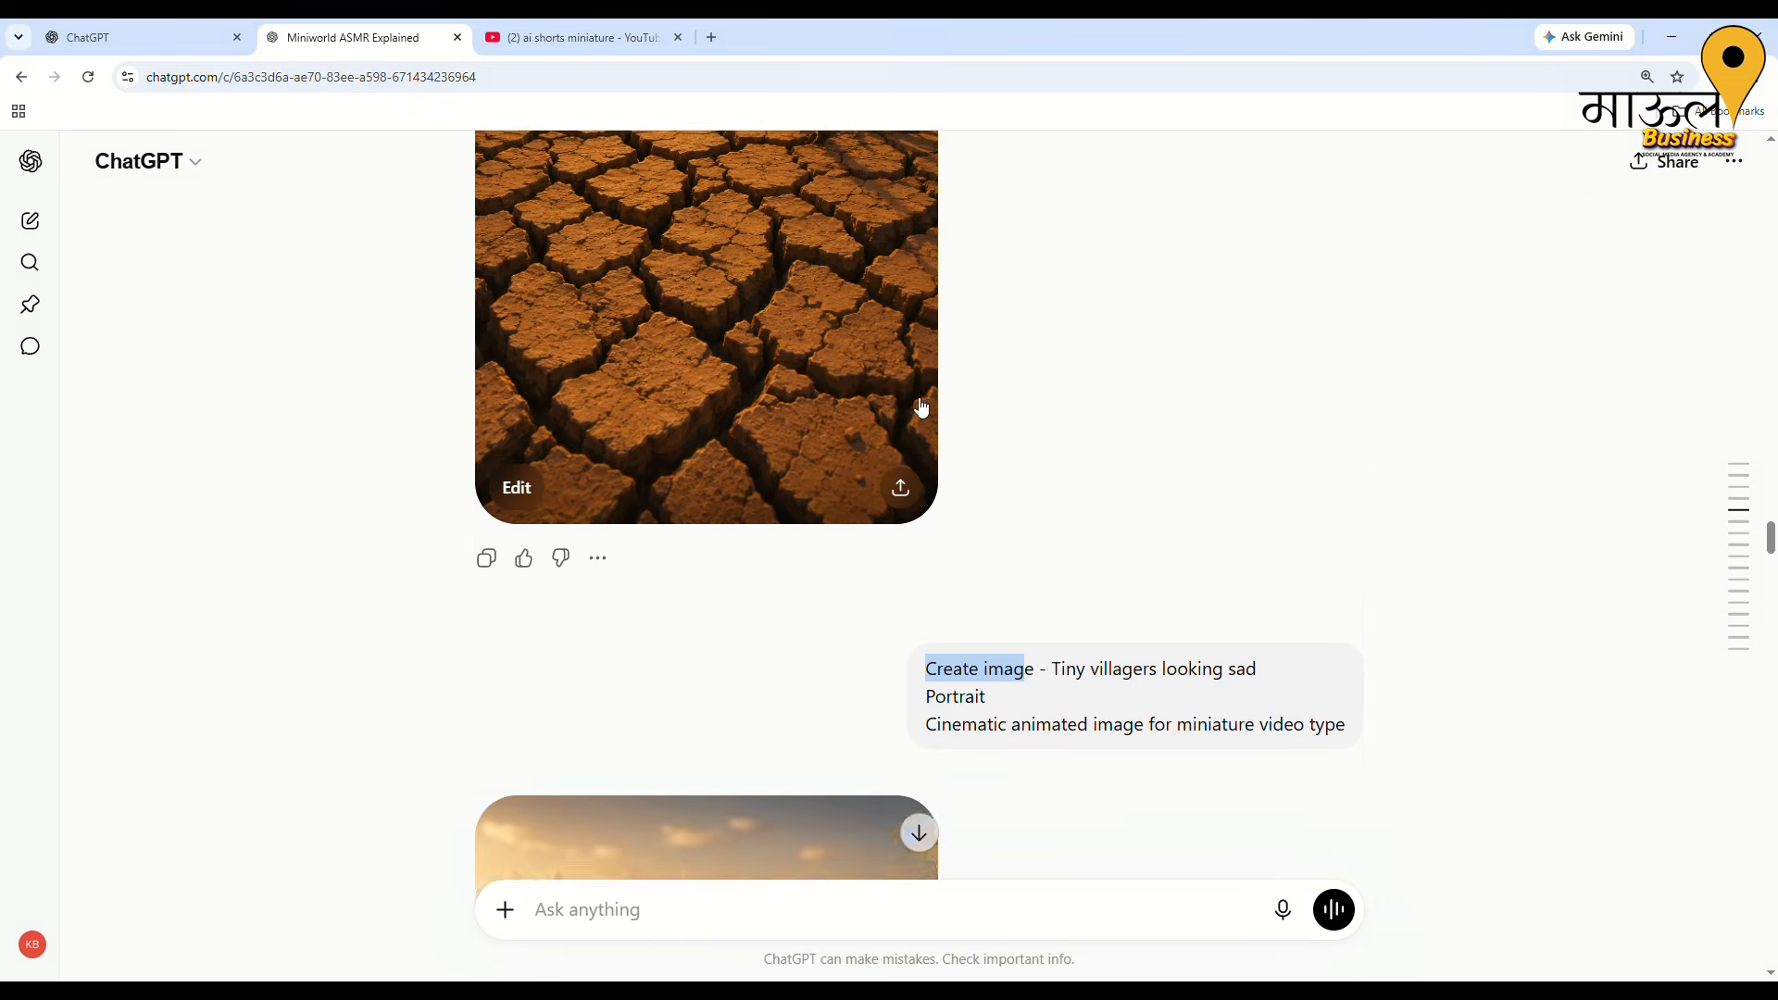
click(1145, 553)
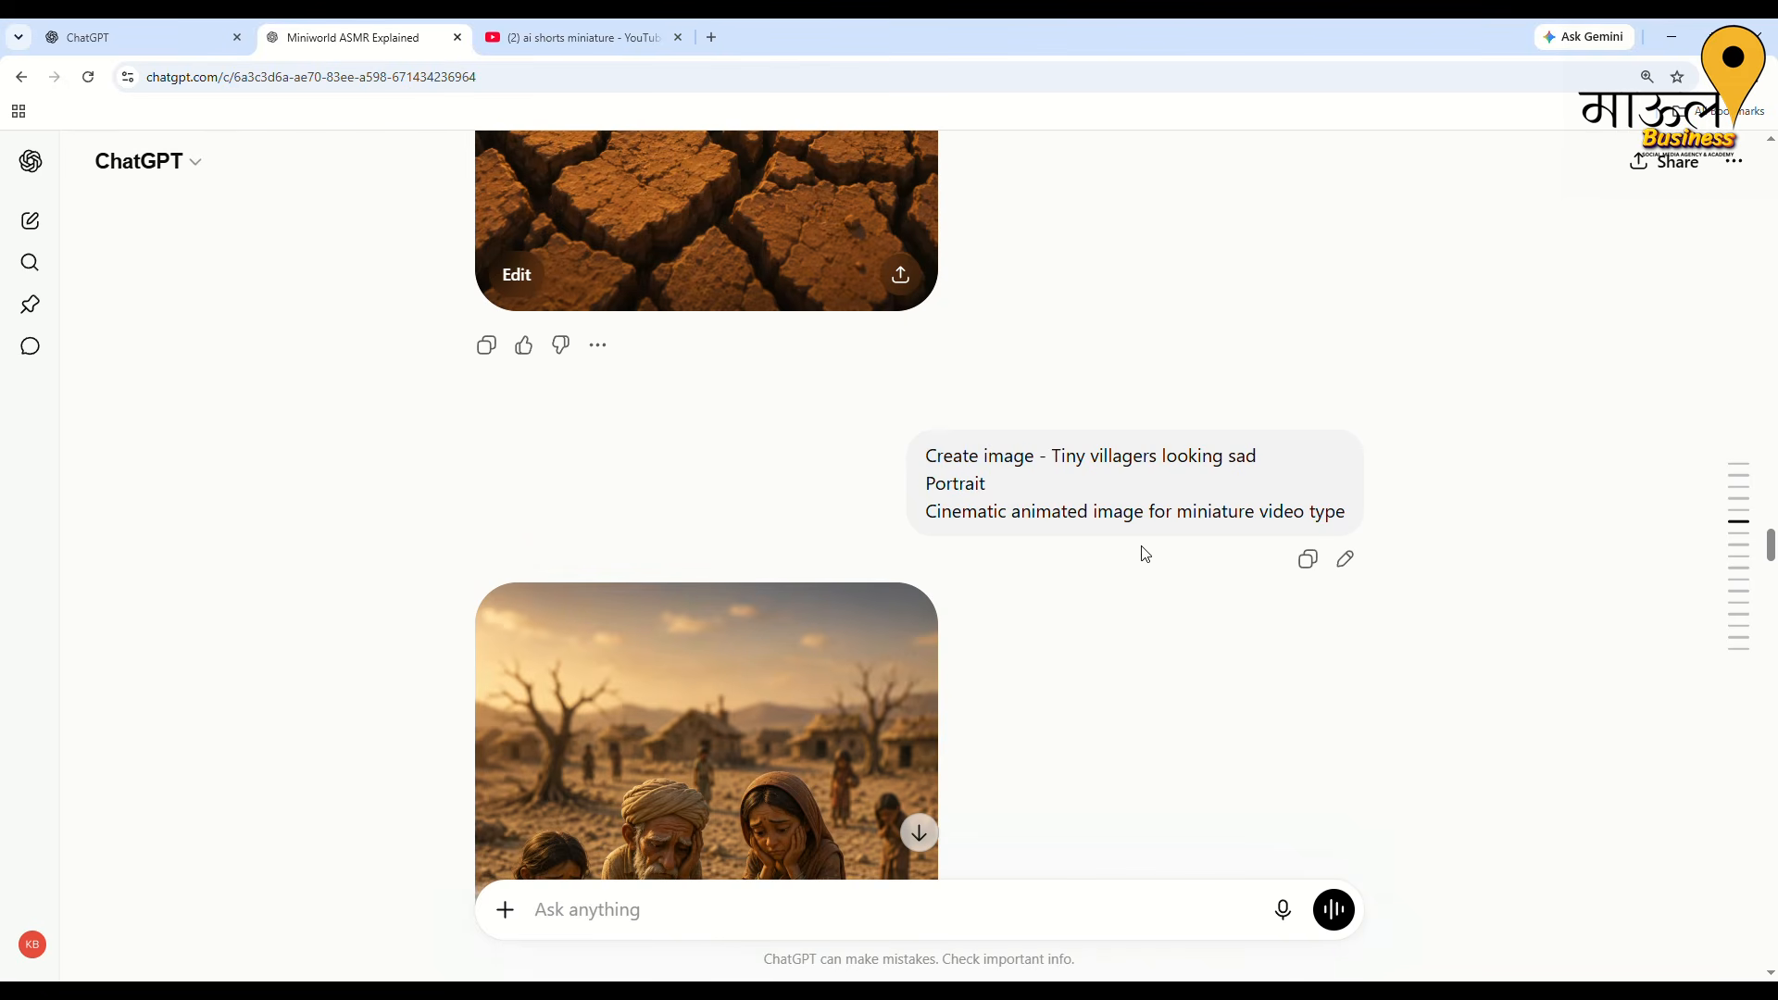
Highlight "Tiny villagers looking sad Portrait" and "Cinematic animated image for miniature video type", and examine the generated villagers image
drag(925, 455, 1269, 494)
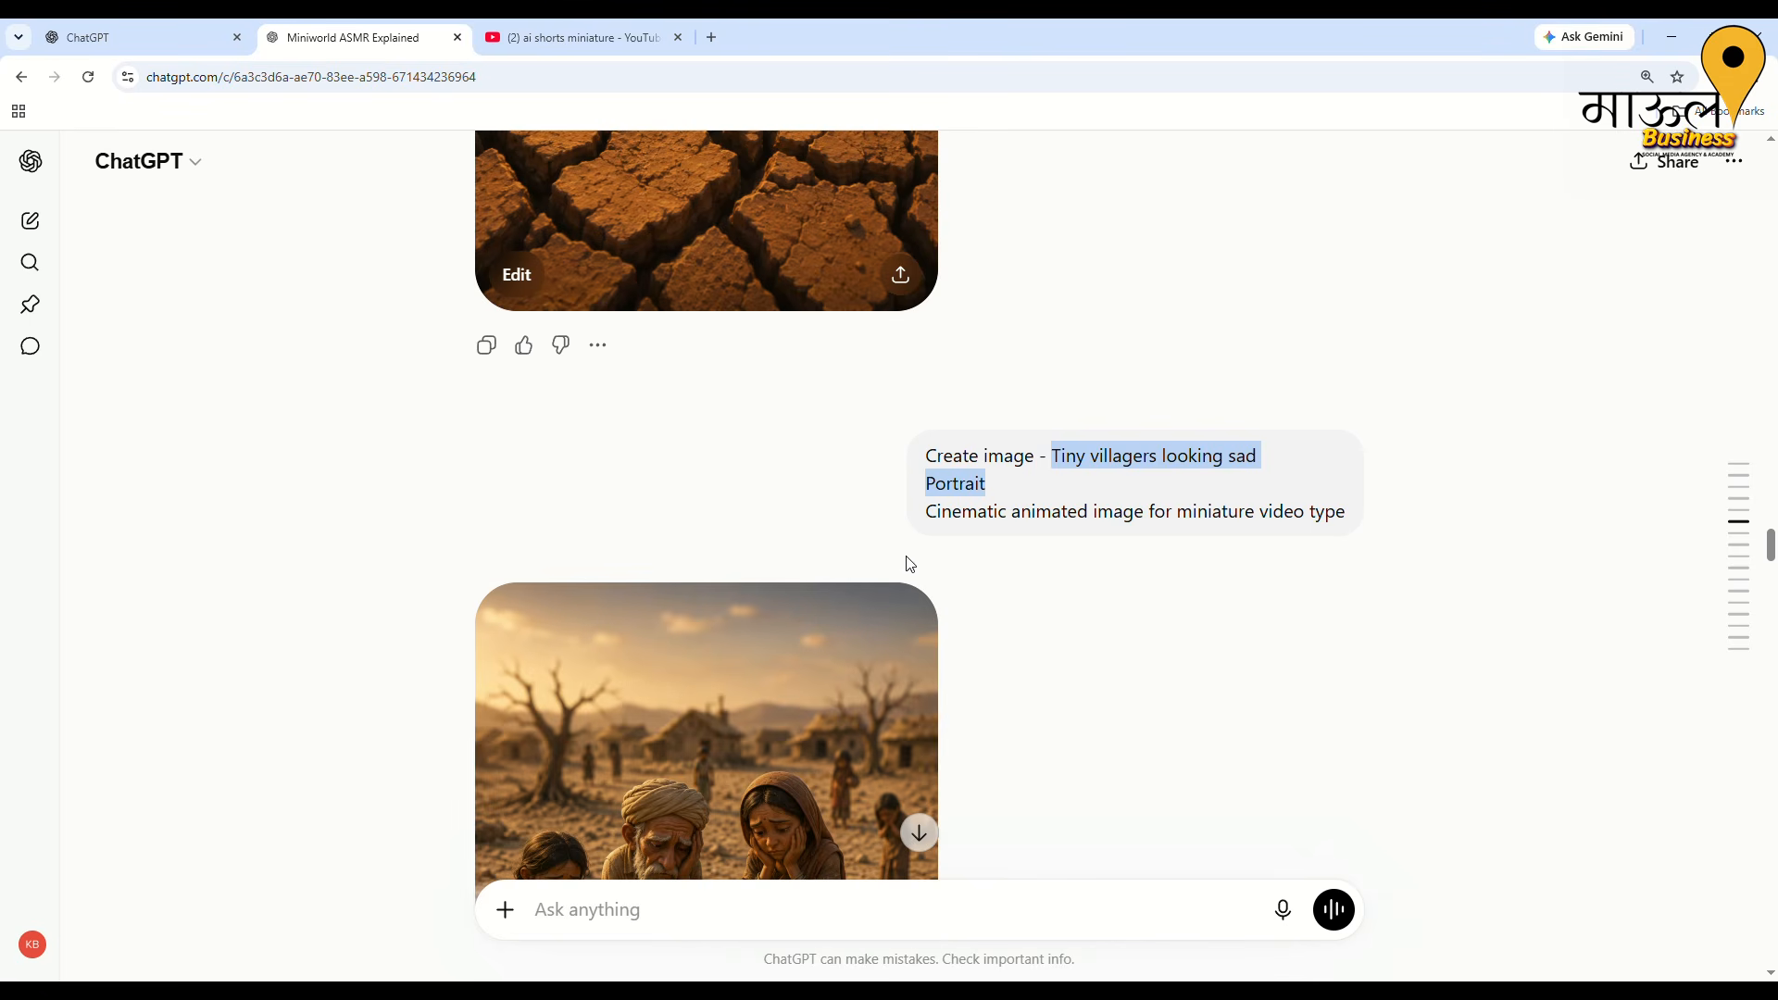
drag(951, 512, 1326, 514)
click(1230, 662)
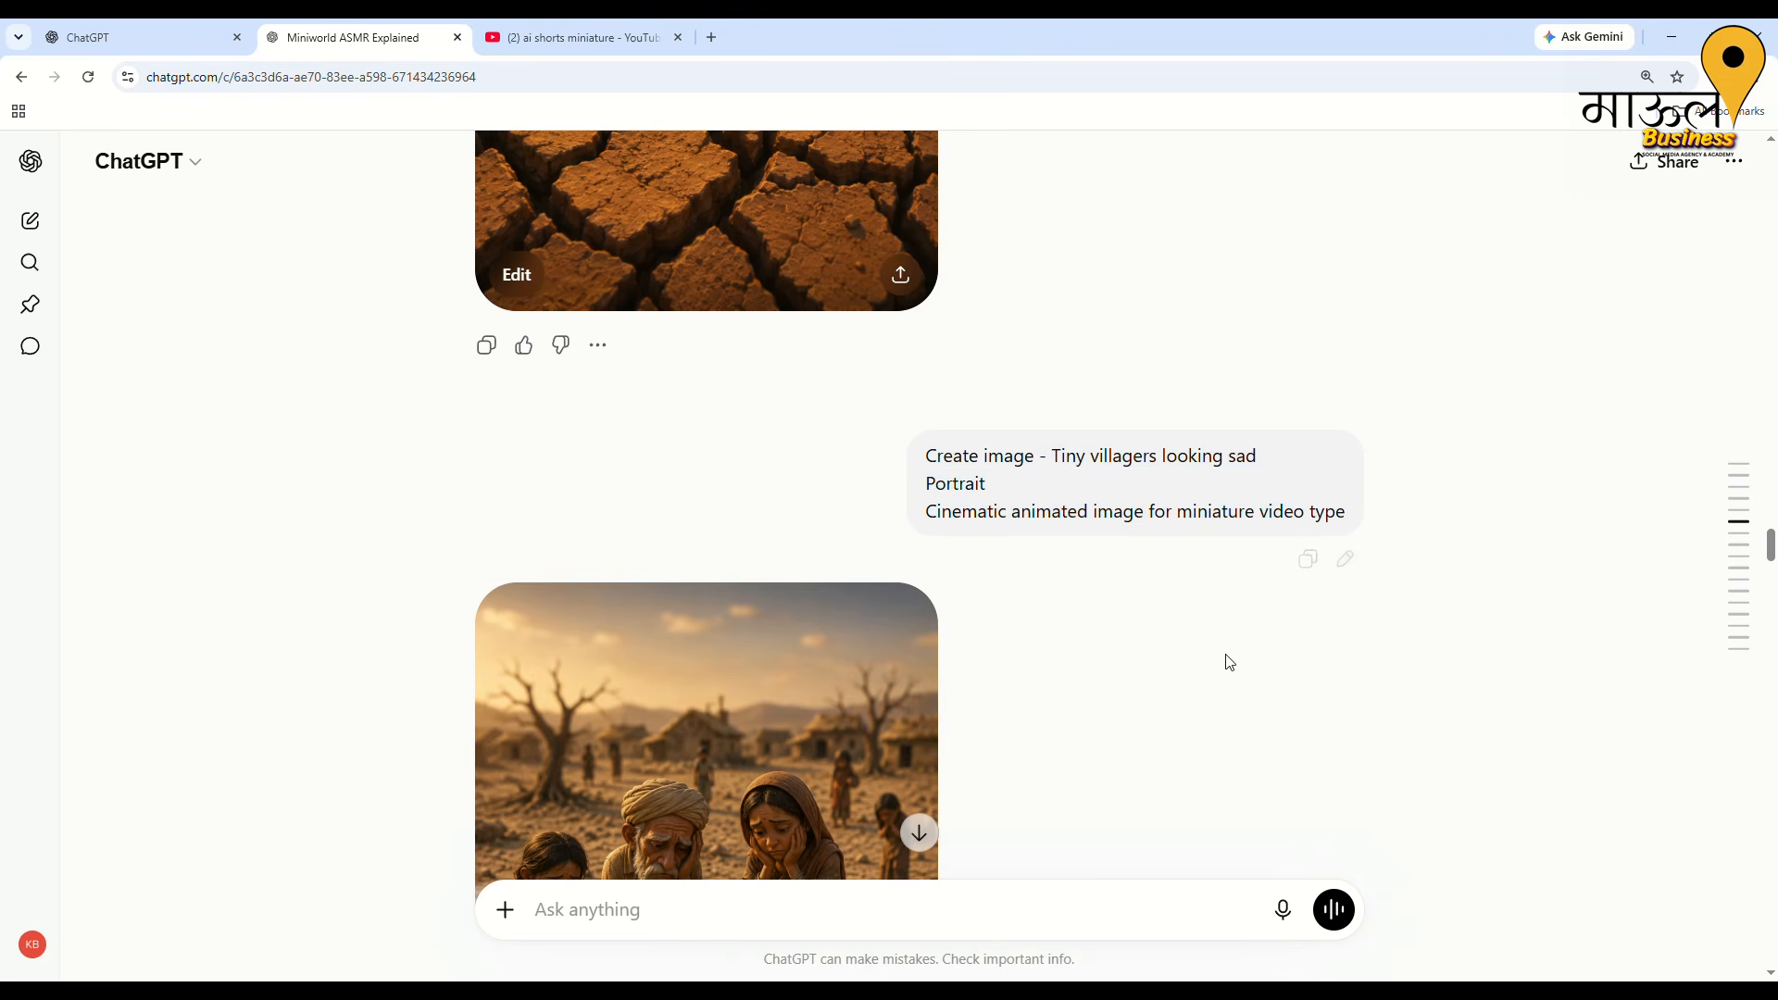
scroll(1230, 662, down, 5)
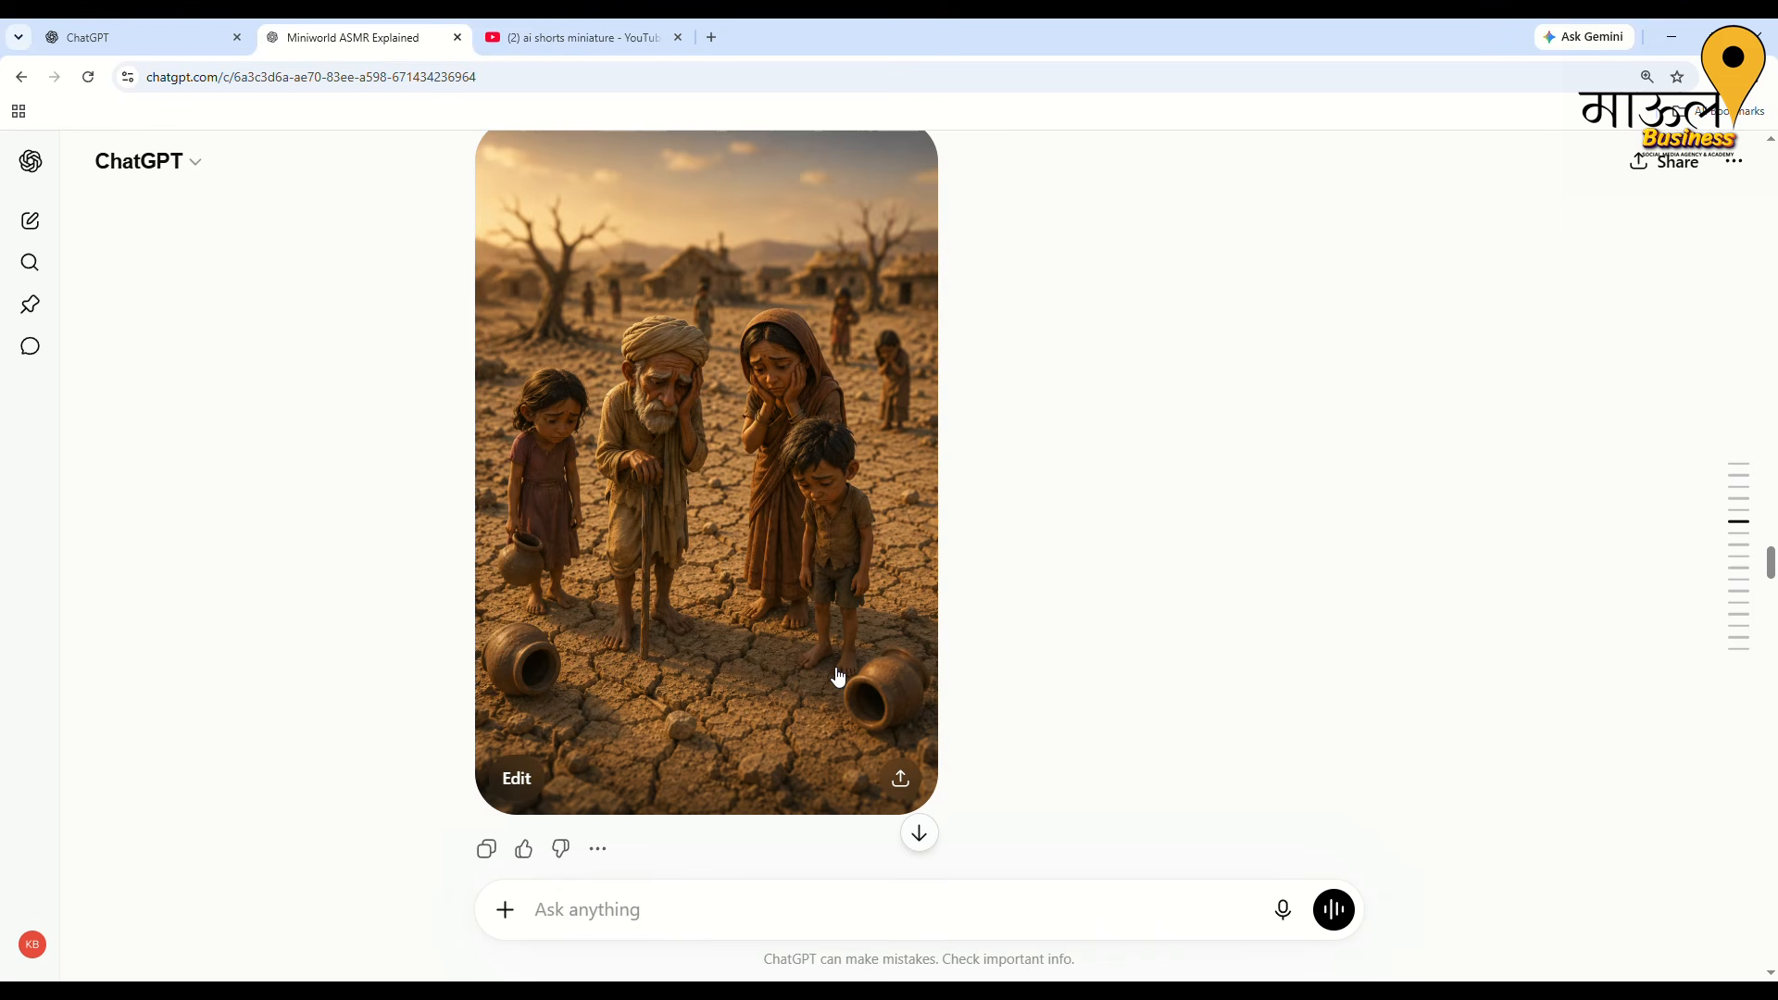
Find the "Tiny engineers arrive with tools" prompt and highlight "create image", then its scene and "animated, cinematic style. portrait image" wording
scroll(838, 676, down, 5)
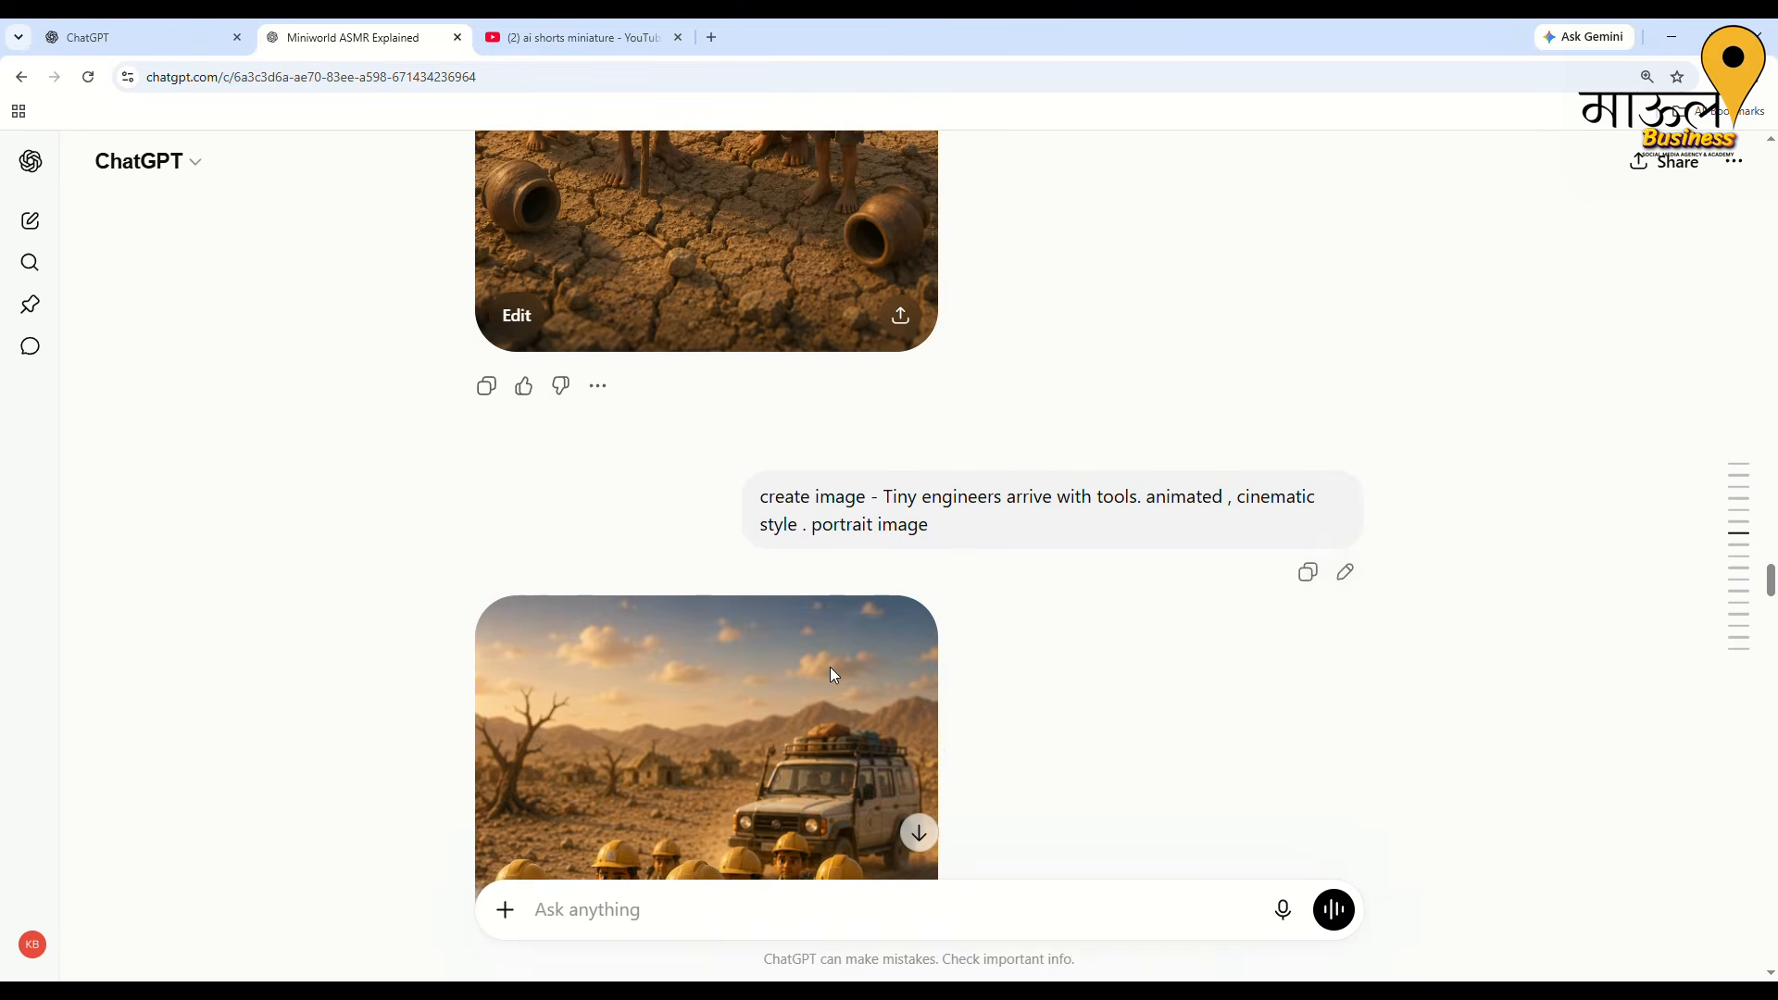
scroll(838, 676, down, 2)
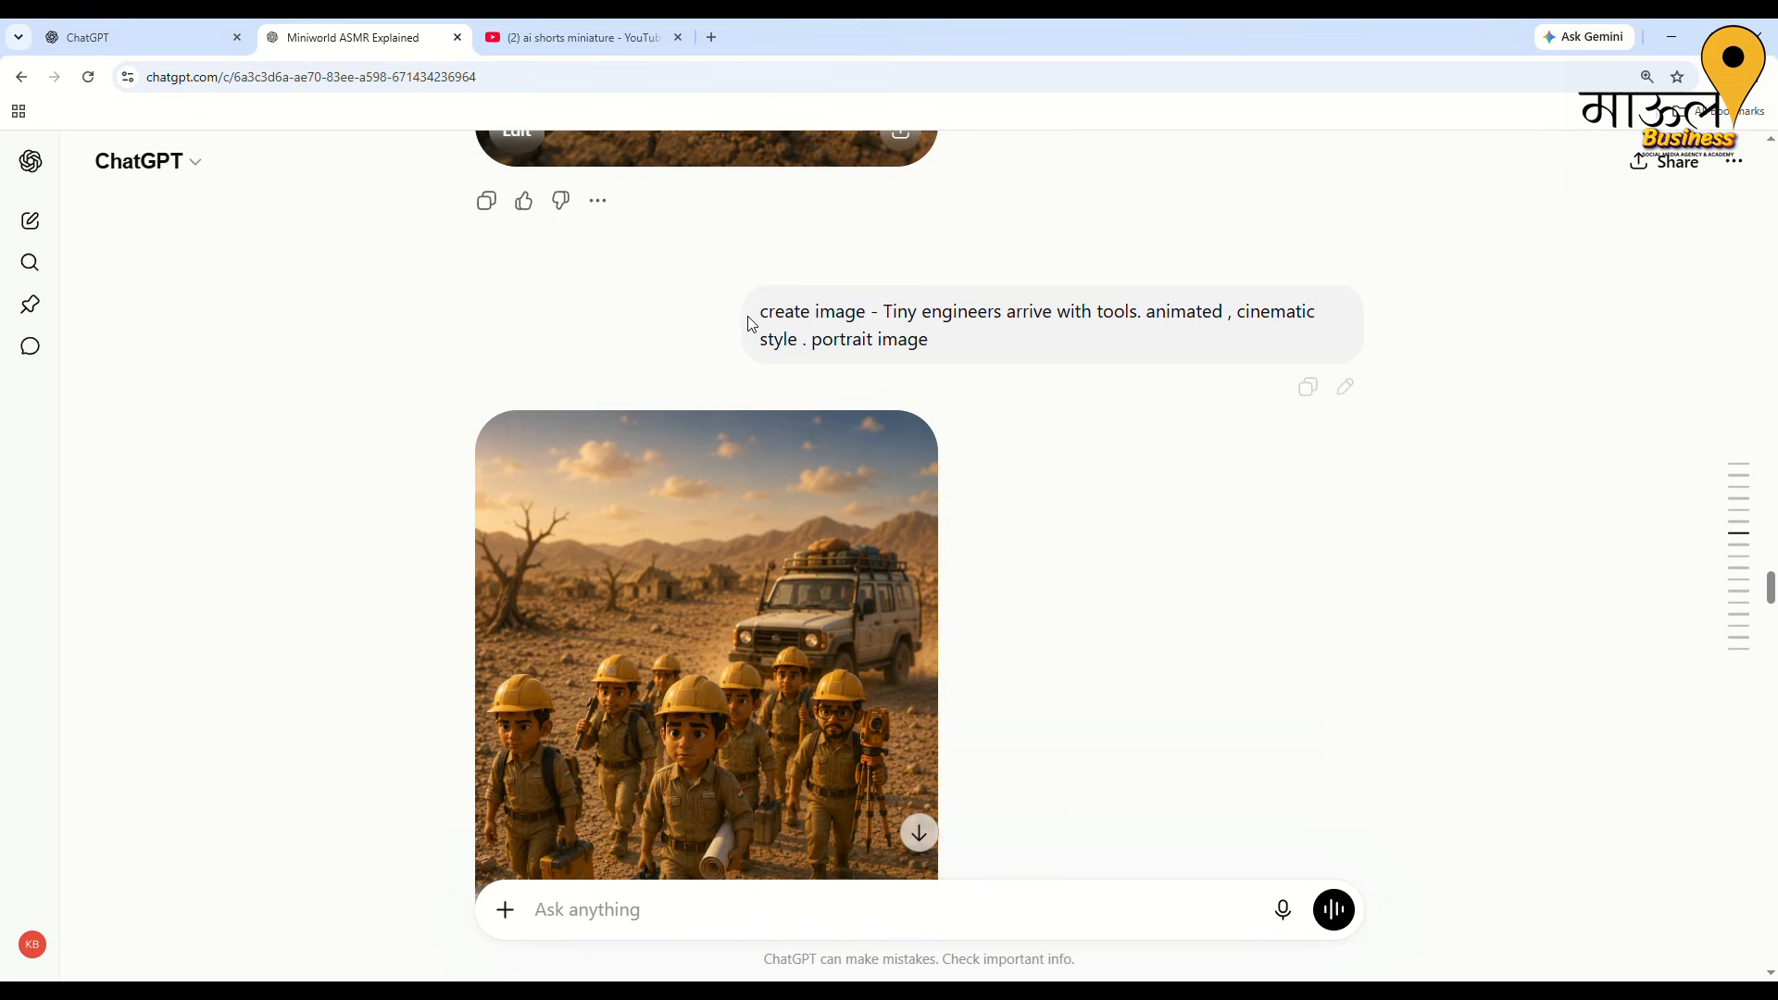
drag(758, 315, 885, 312)
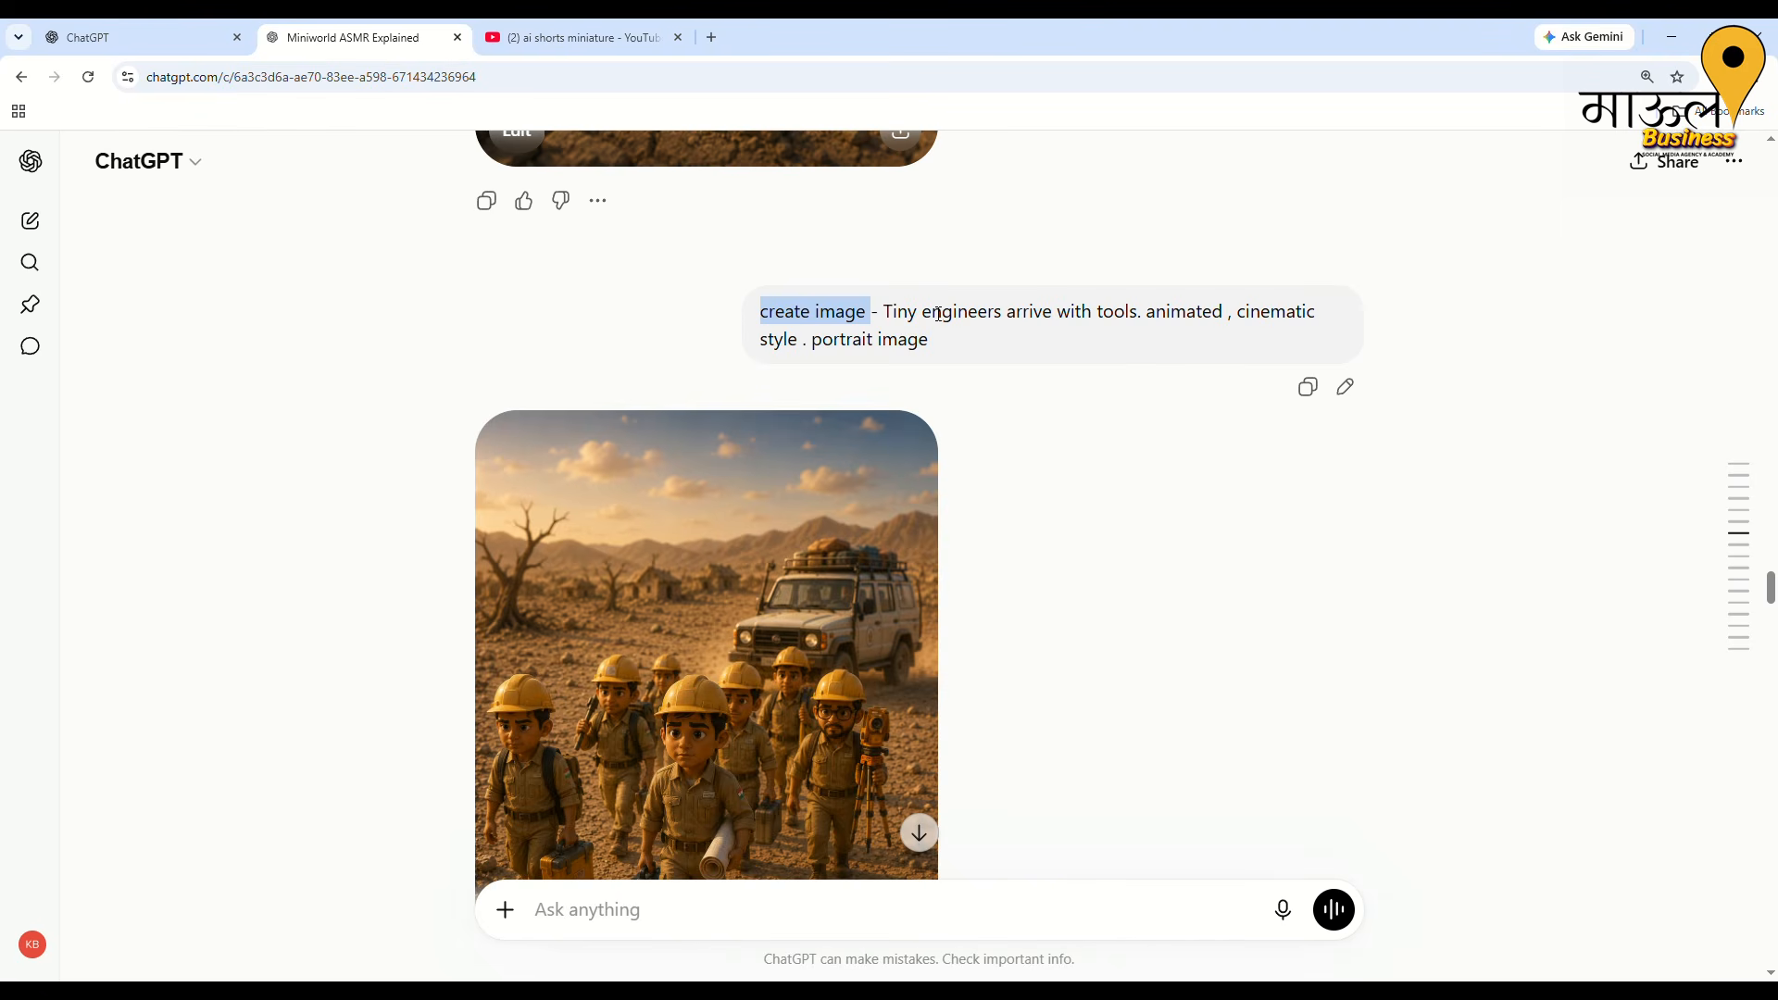
click(894, 324)
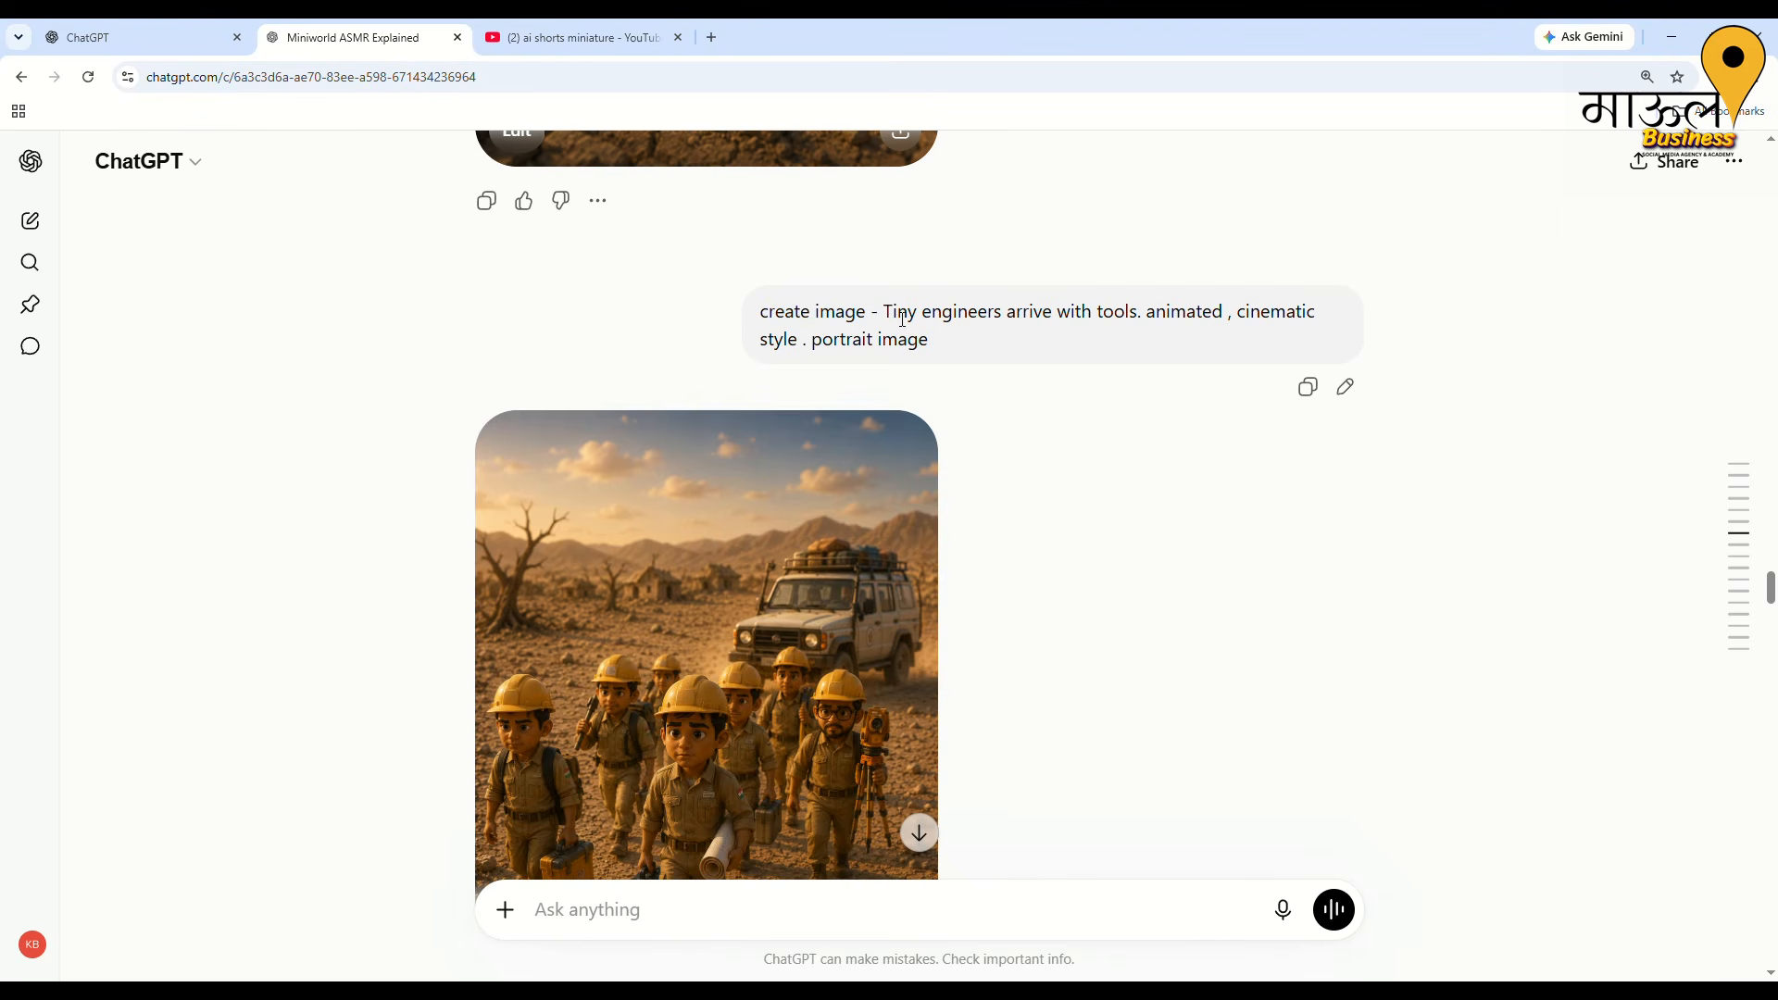
drag(903, 320, 1348, 338)
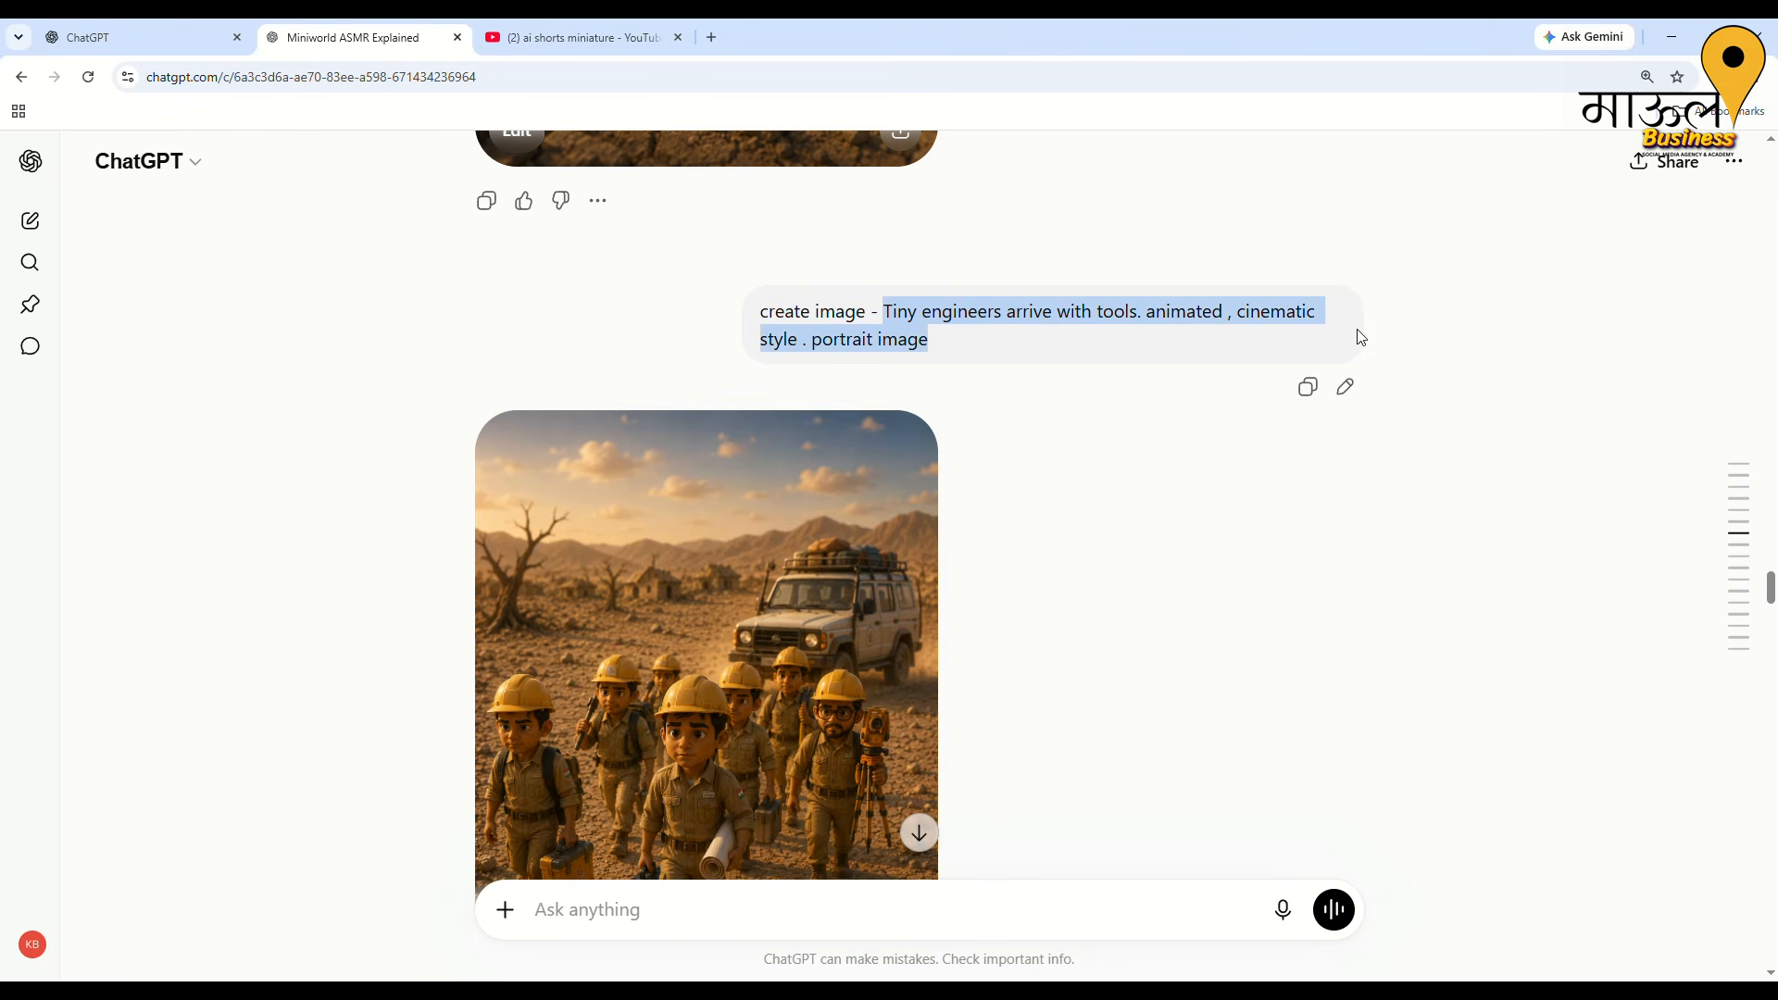
click(1095, 494)
Examine the generated image of tiny engineers arriving with tools against its prompt
scroll(943, 520, down, 2)
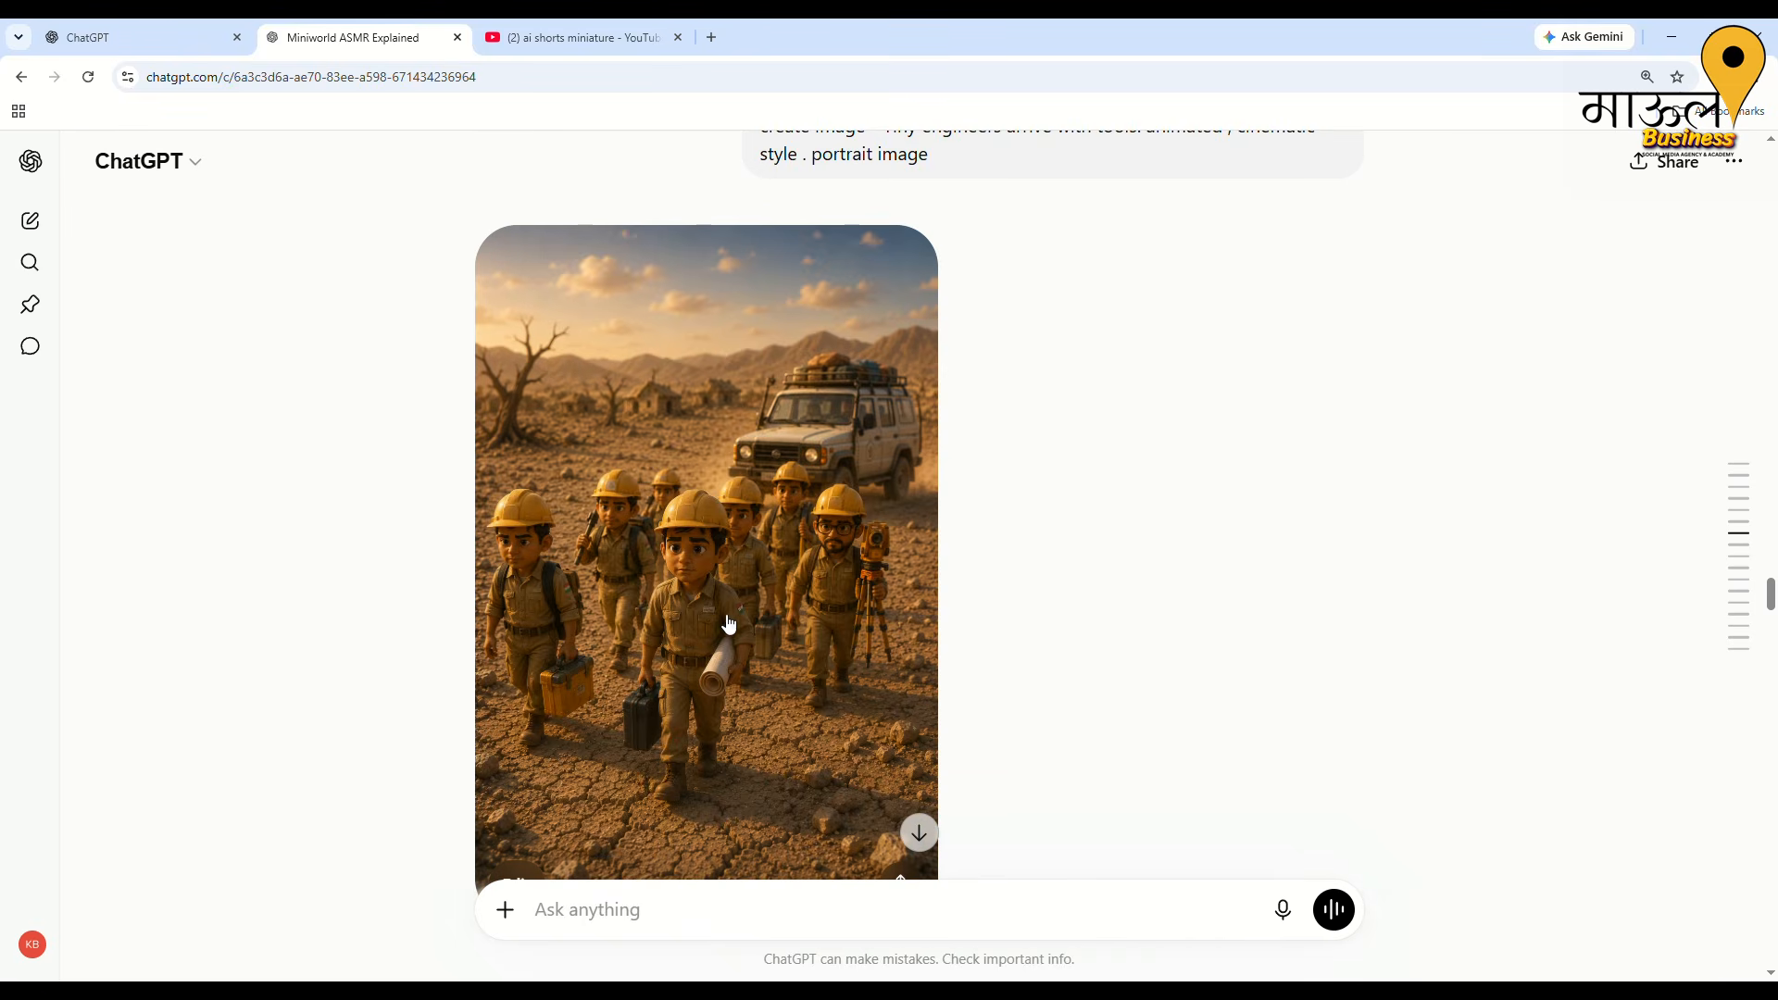
scroll(731, 616, up, 2)
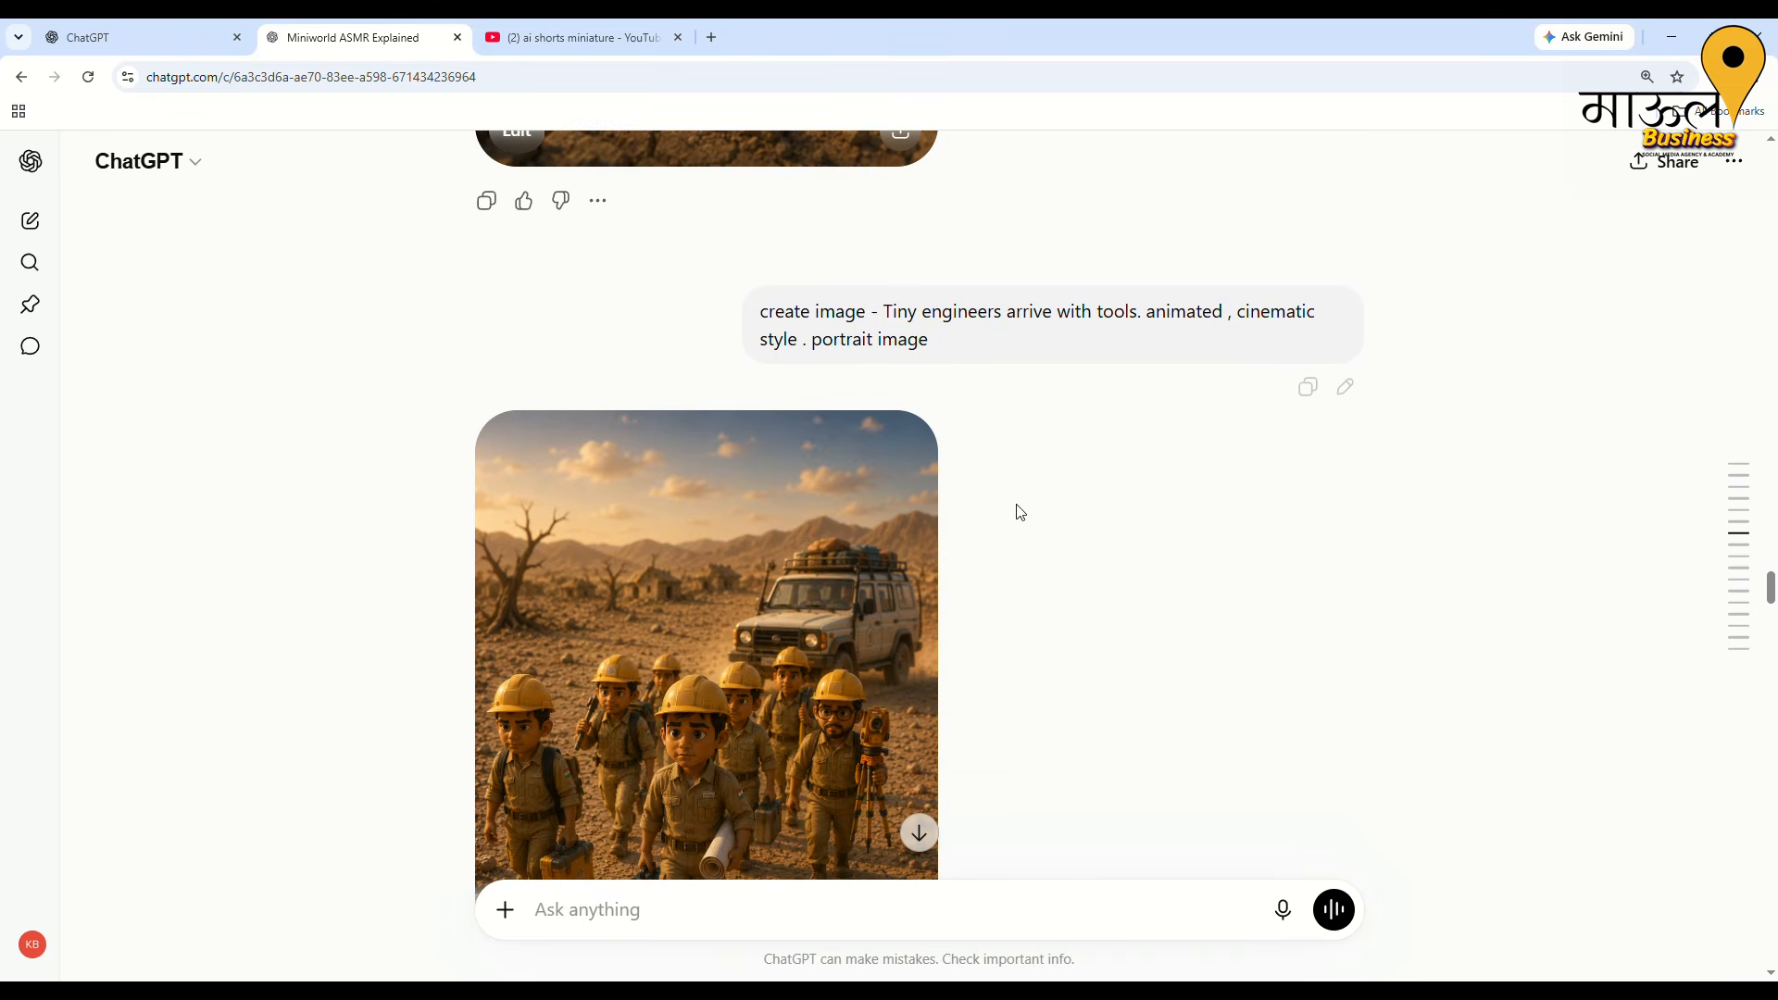
scroll(1016, 508, down, 2)
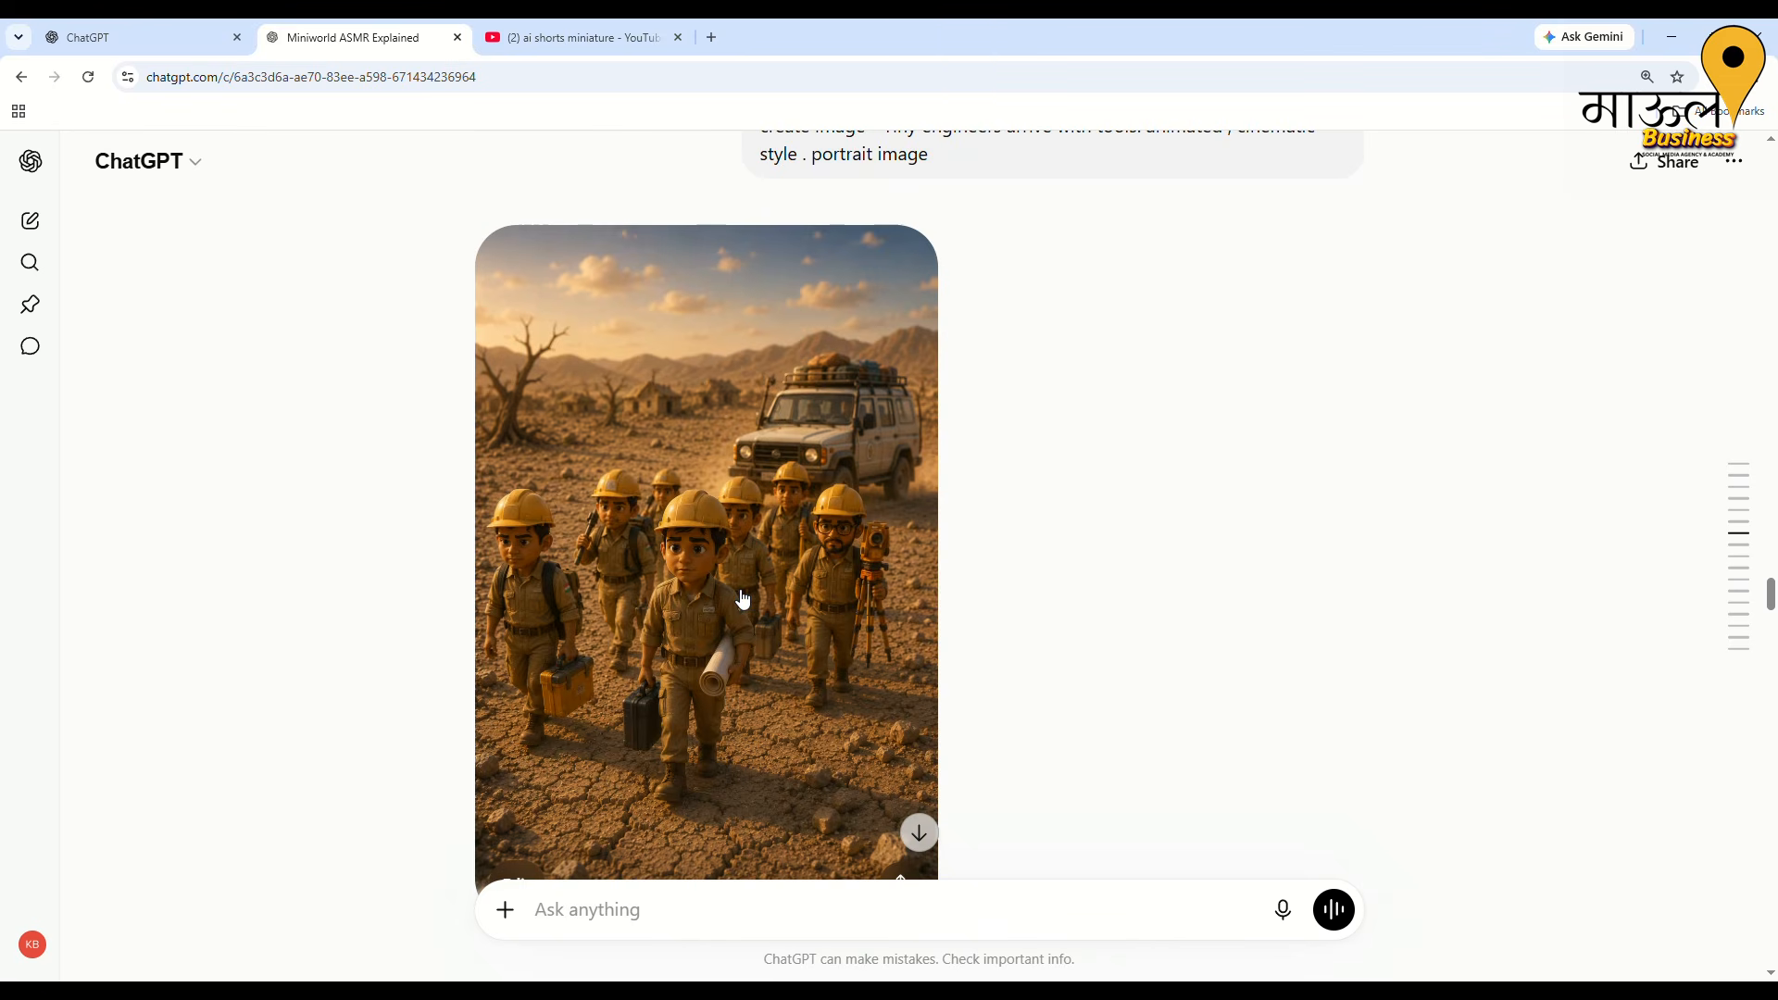
Highlight the prompt "create image - They study a map" and examine the image generated from it
scroll(688, 570, down, 6)
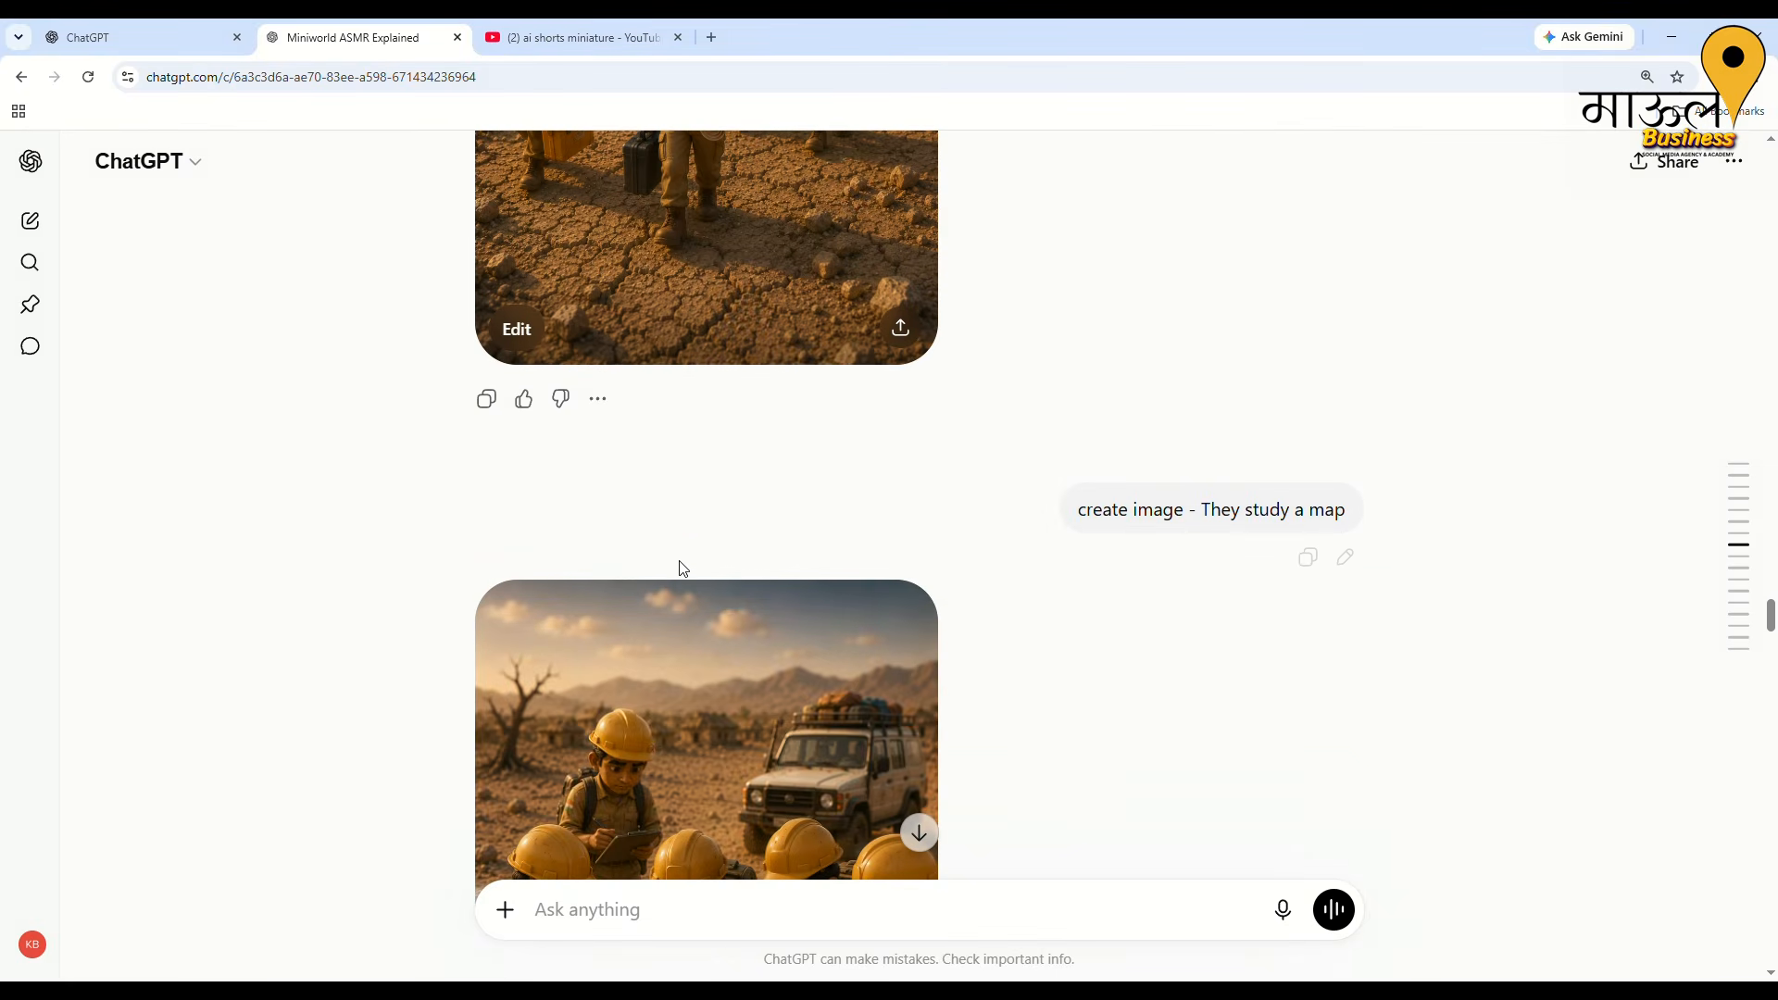
scroll(683, 569, down, 3)
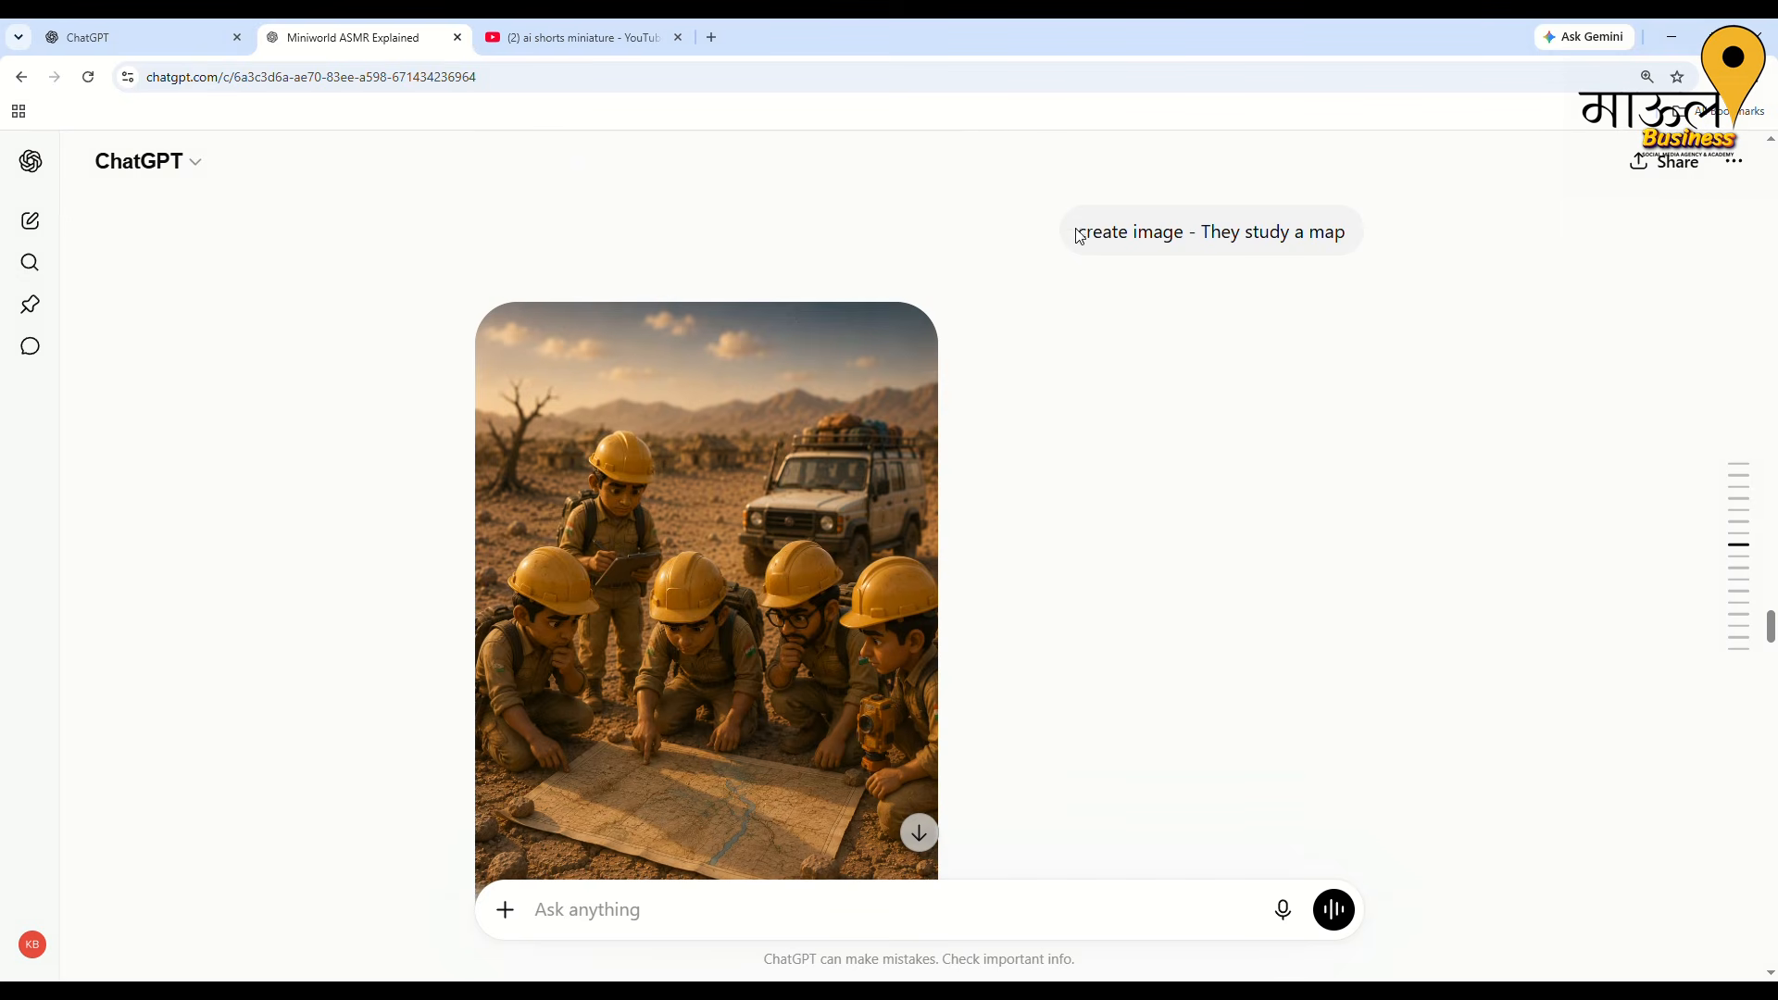
drag(1079, 236, 1352, 251)
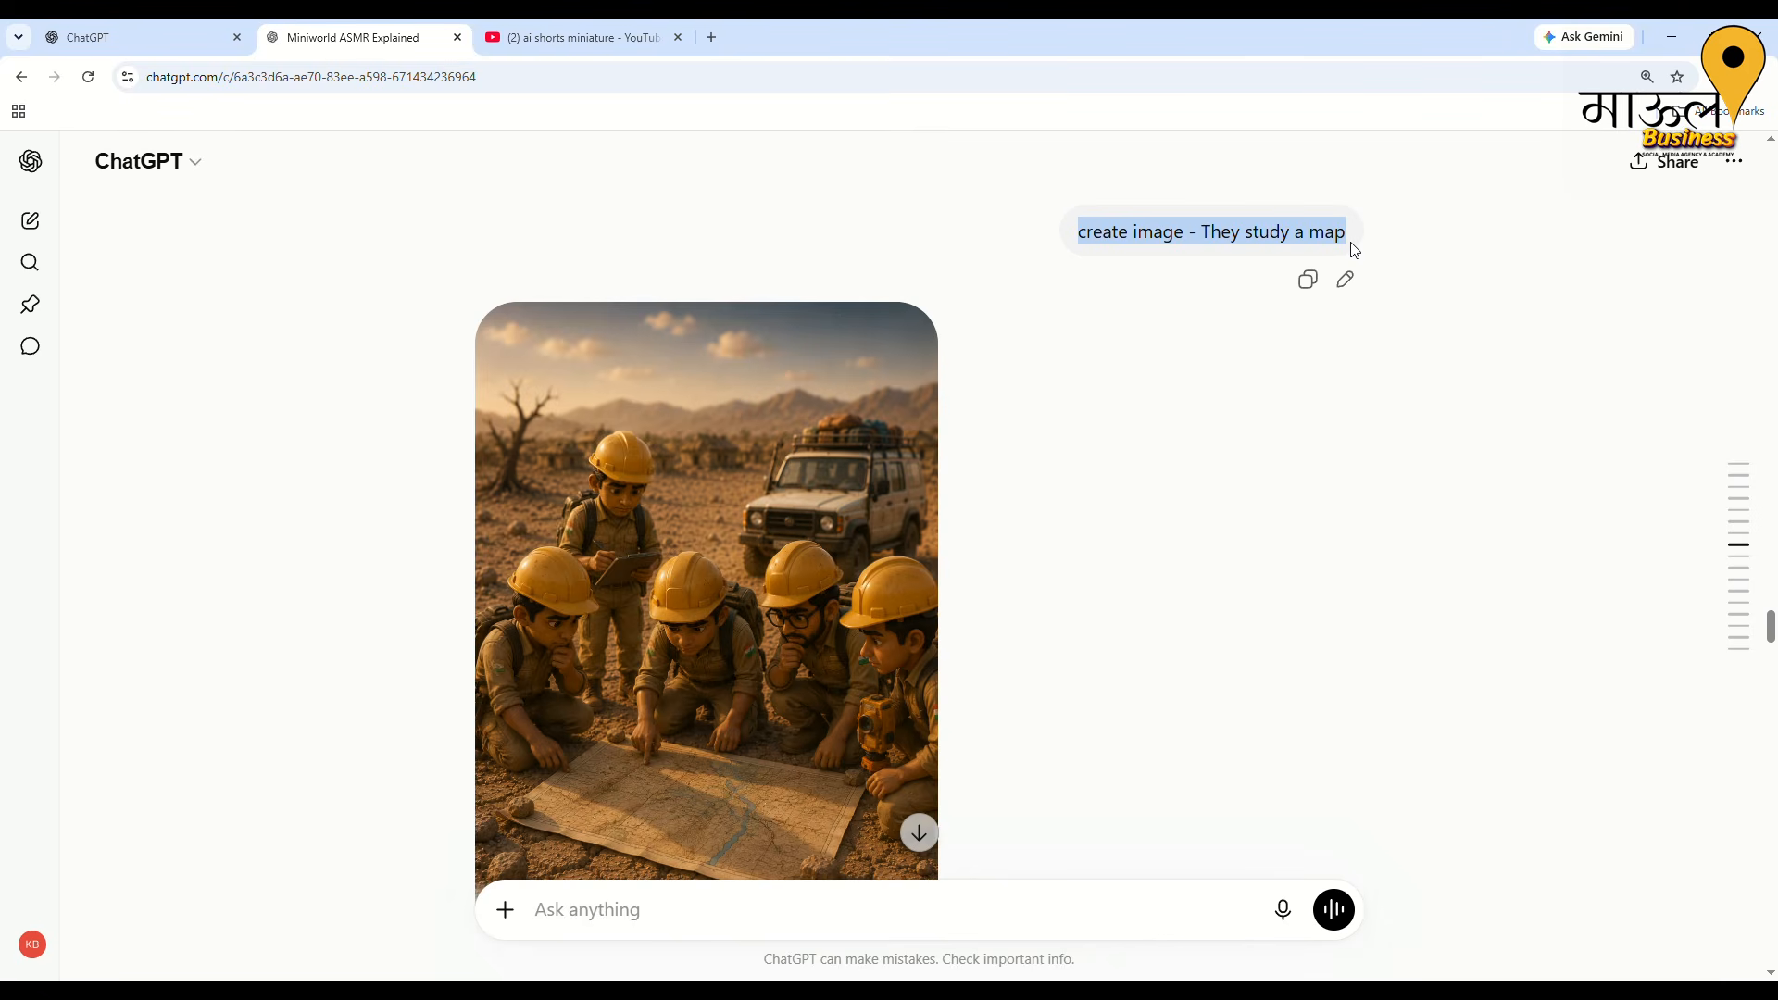
scroll(1191, 469, down, 2)
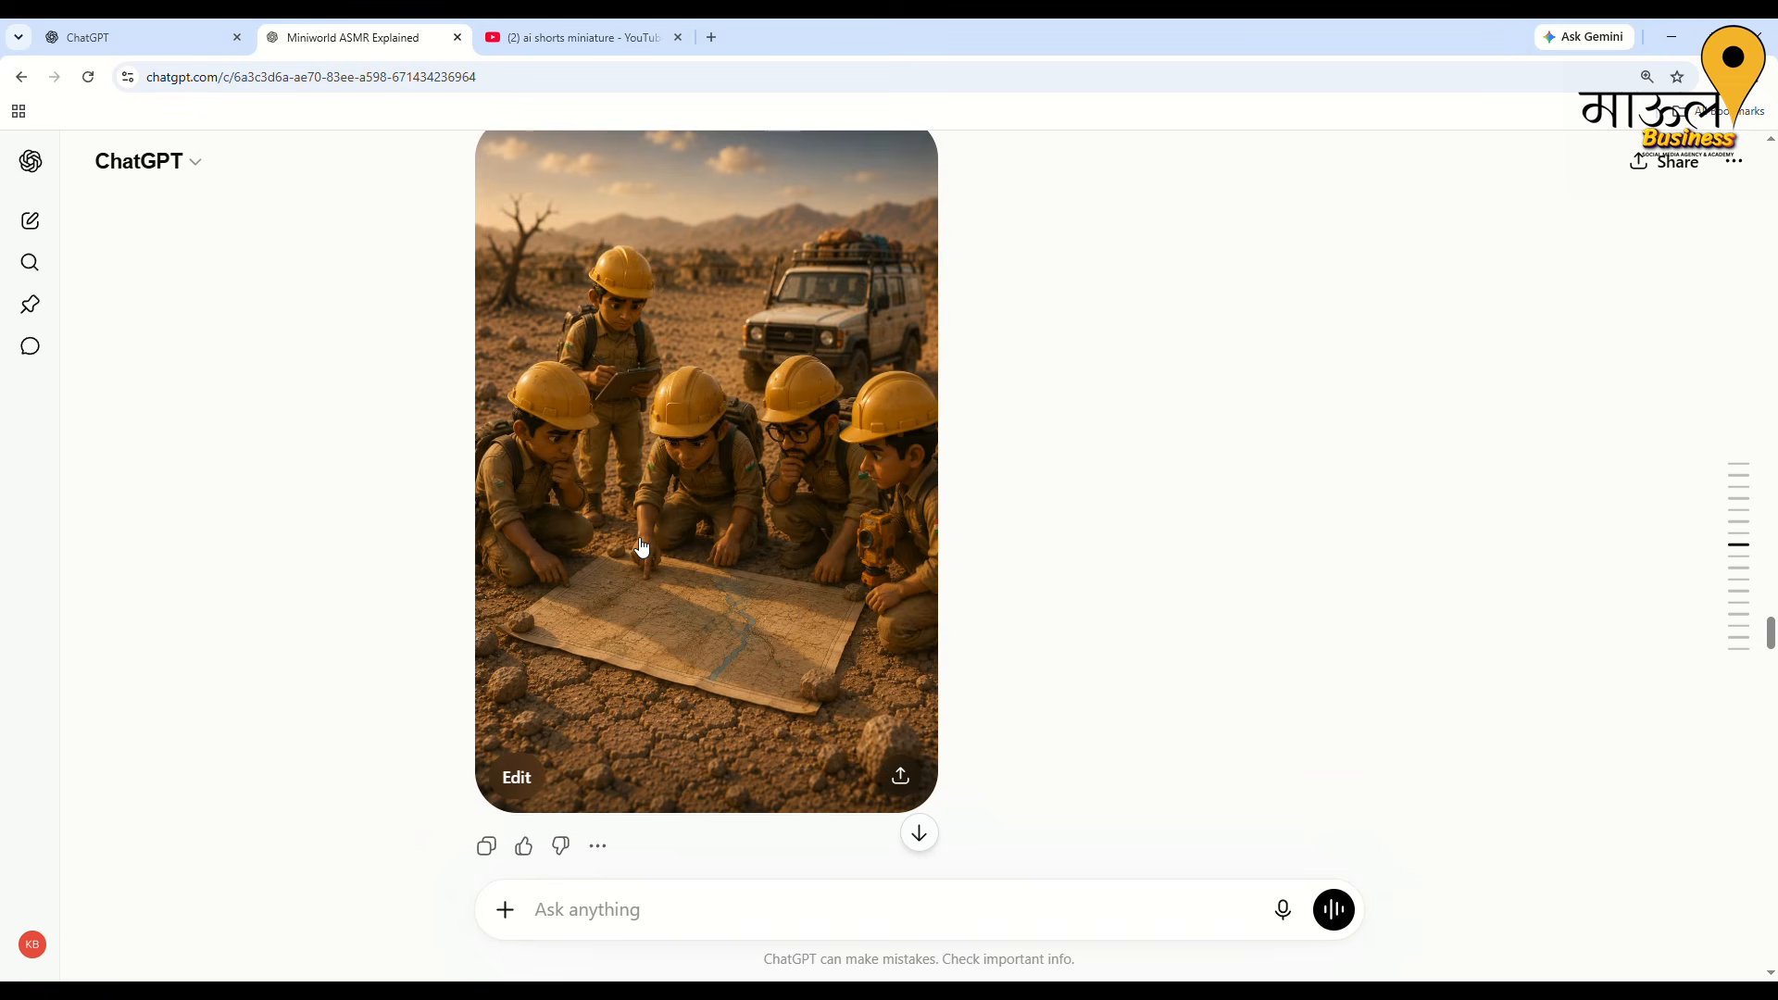
Highlight the prompt "create image - One worker finds underground water" and examine its generated image
scroll(642, 547, down, 6)
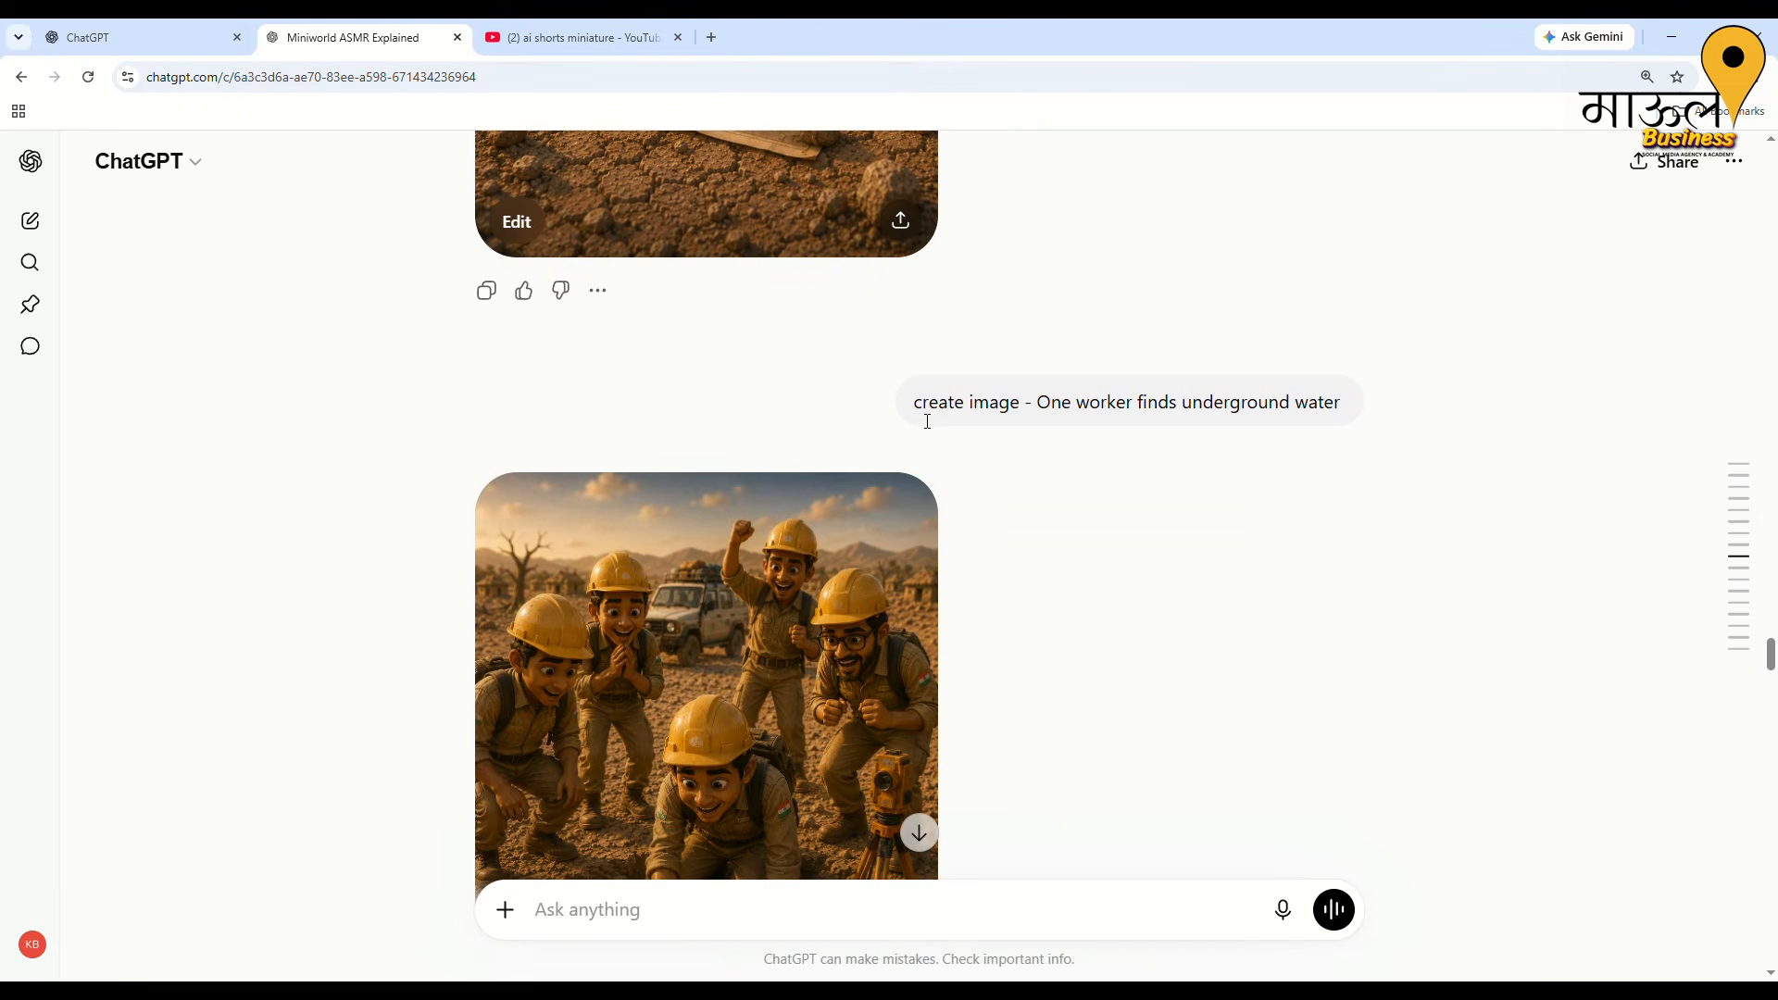
drag(915, 408, 1363, 470)
scroll(1065, 784, down, 3)
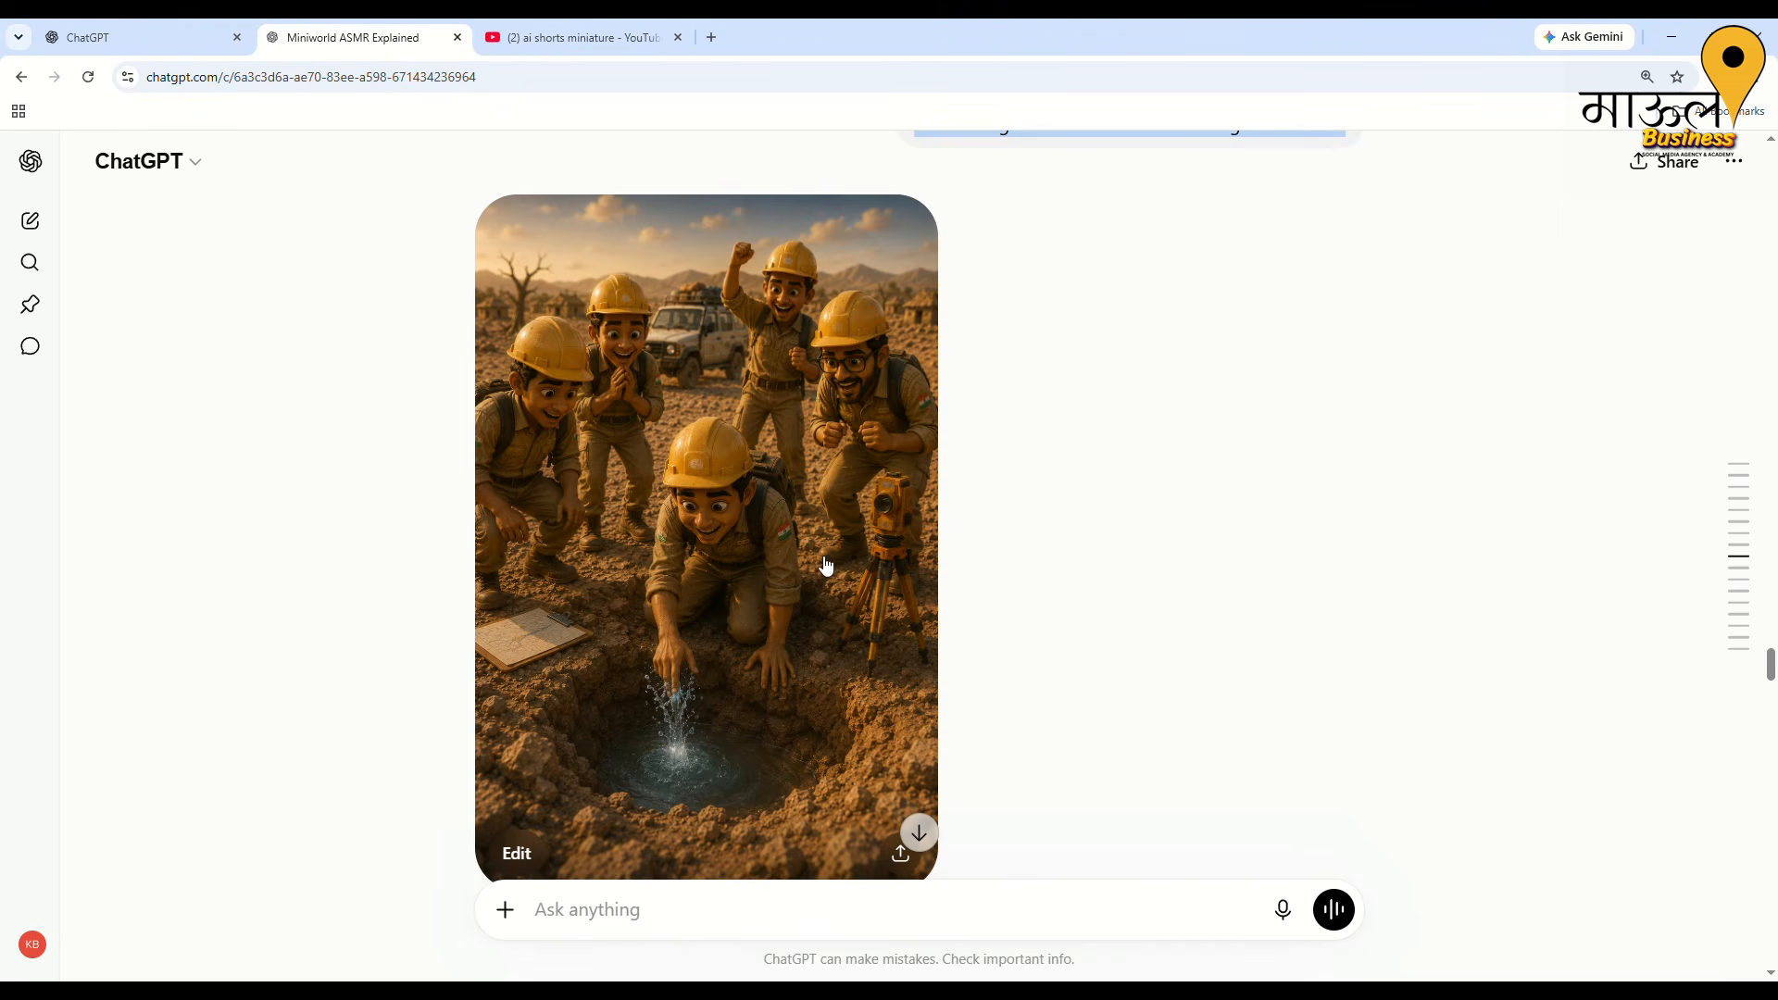
Examine the "Tiny workers digging together" prompt and image, continuing to the prompt "create image - Mini excavators moving sand"
scroll(711, 596, down, 5)
scroll(710, 594, down, 3)
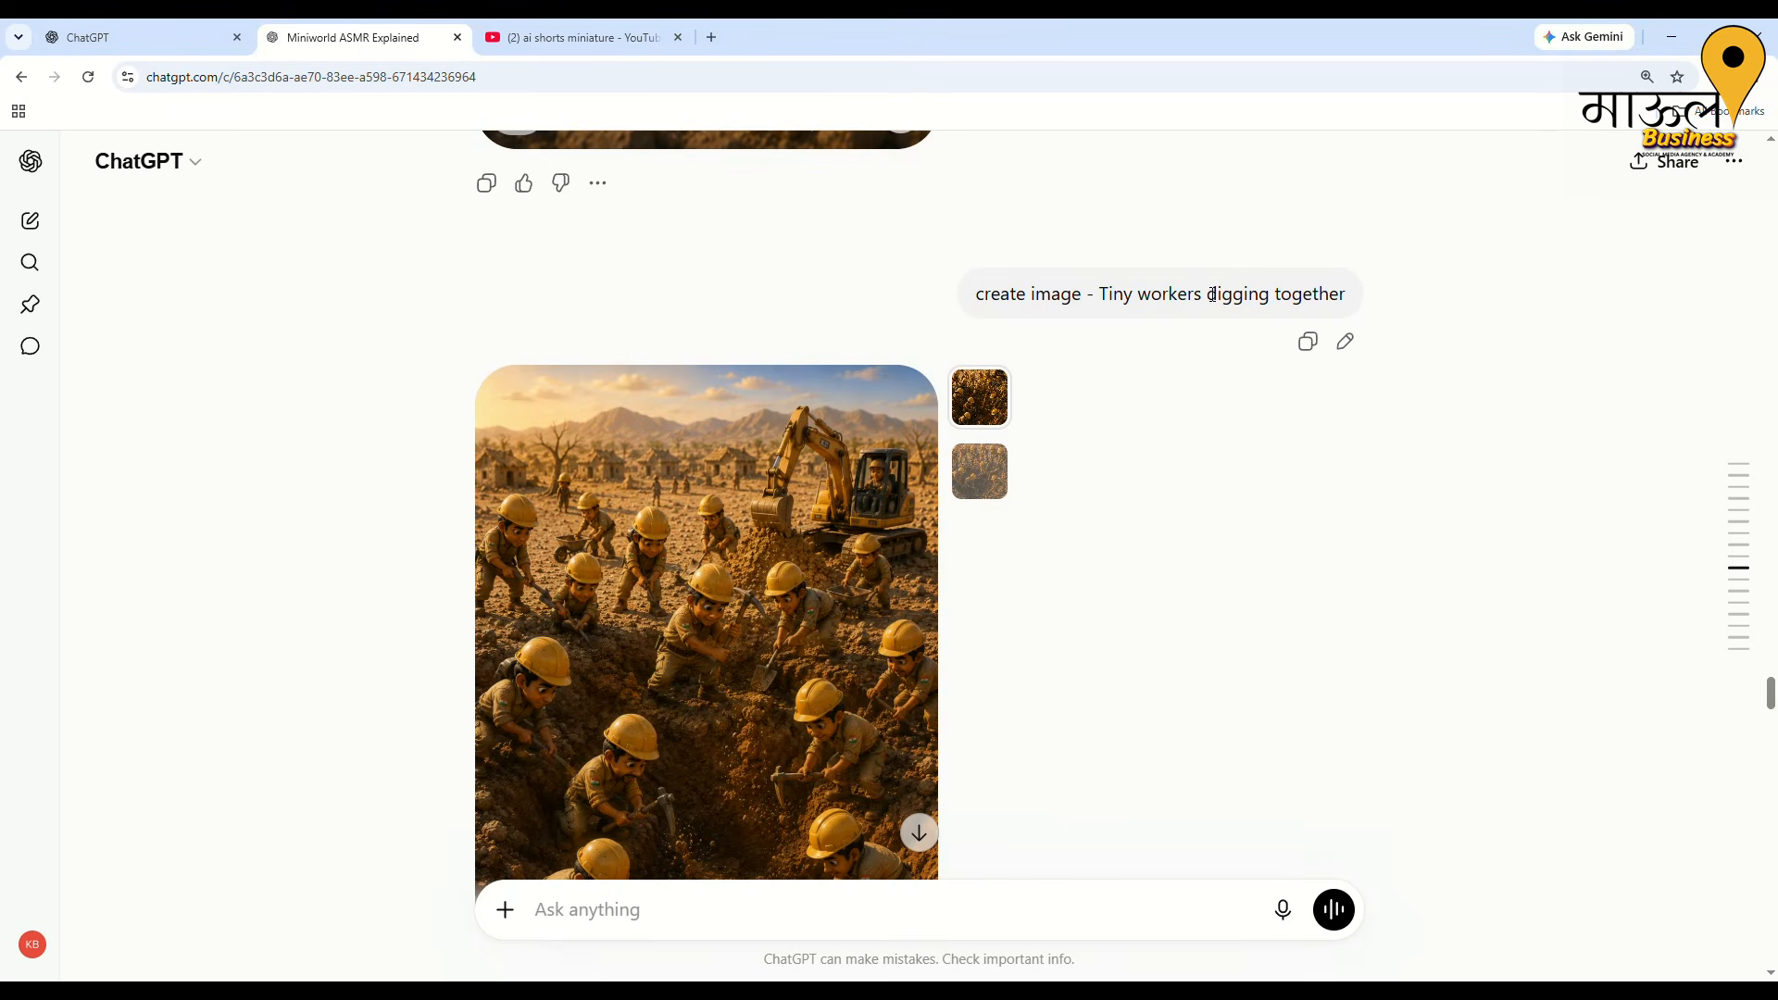
scroll(1300, 317, down, 1)
scroll(792, 685, down, 1)
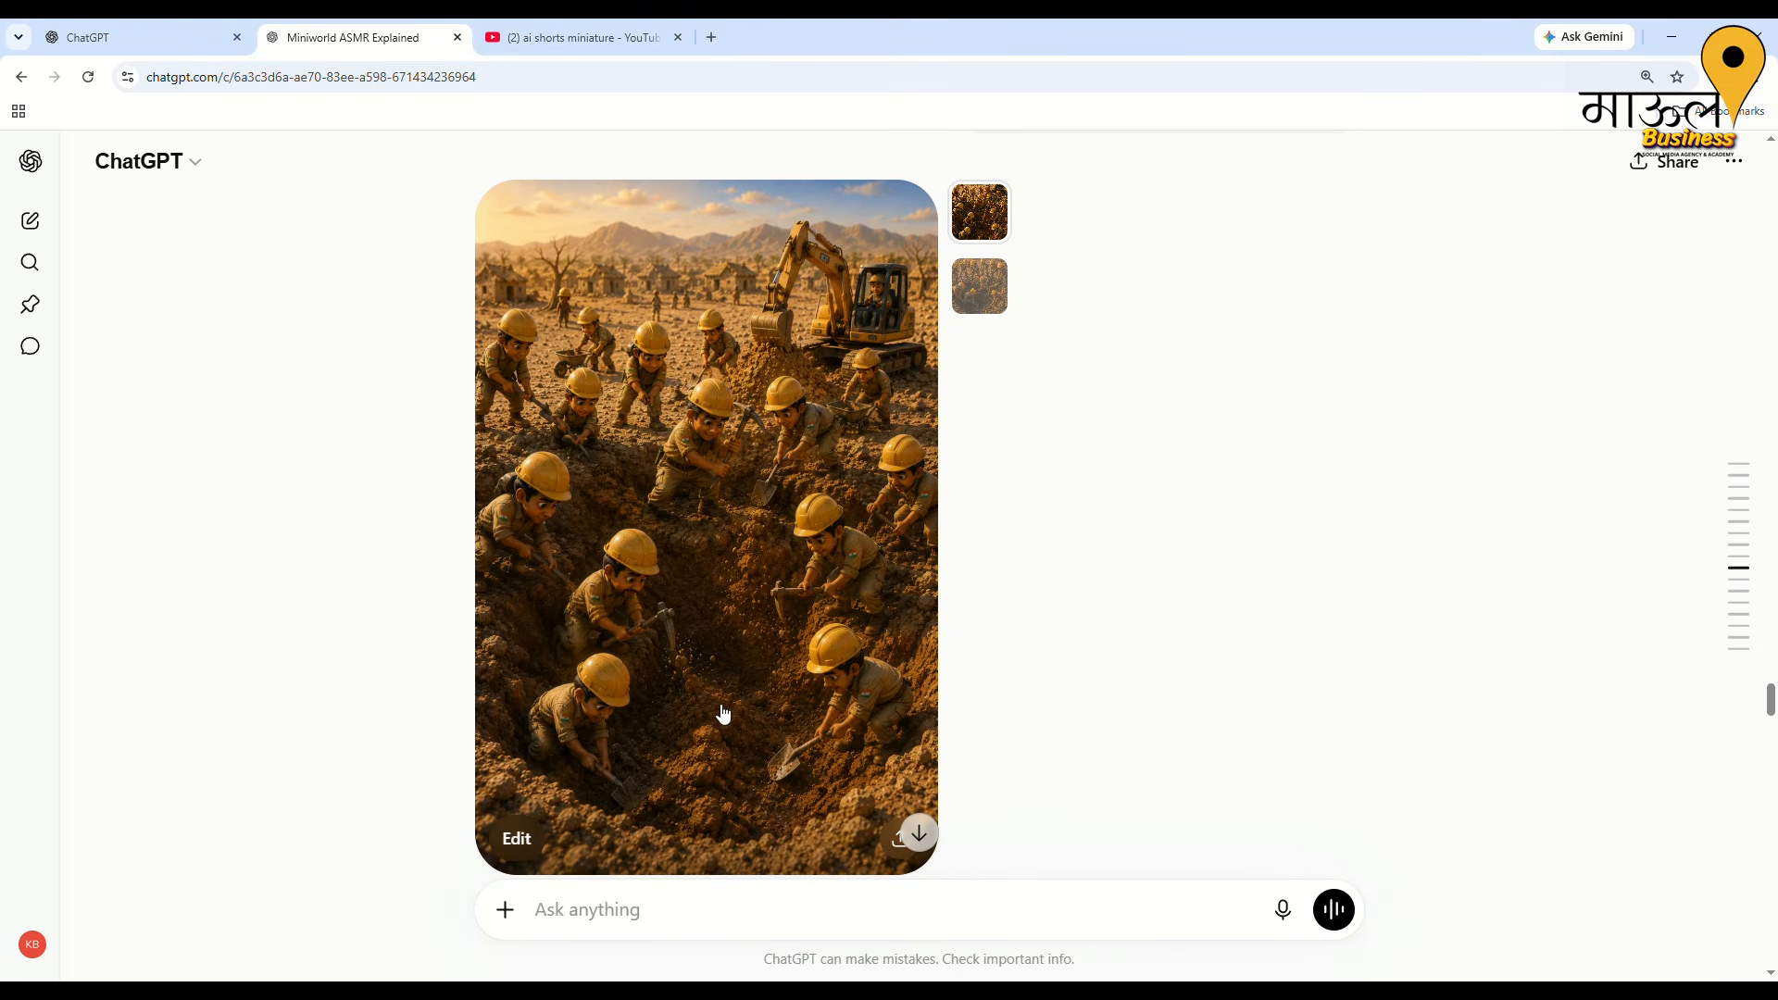
scroll(747, 708, down, 6)
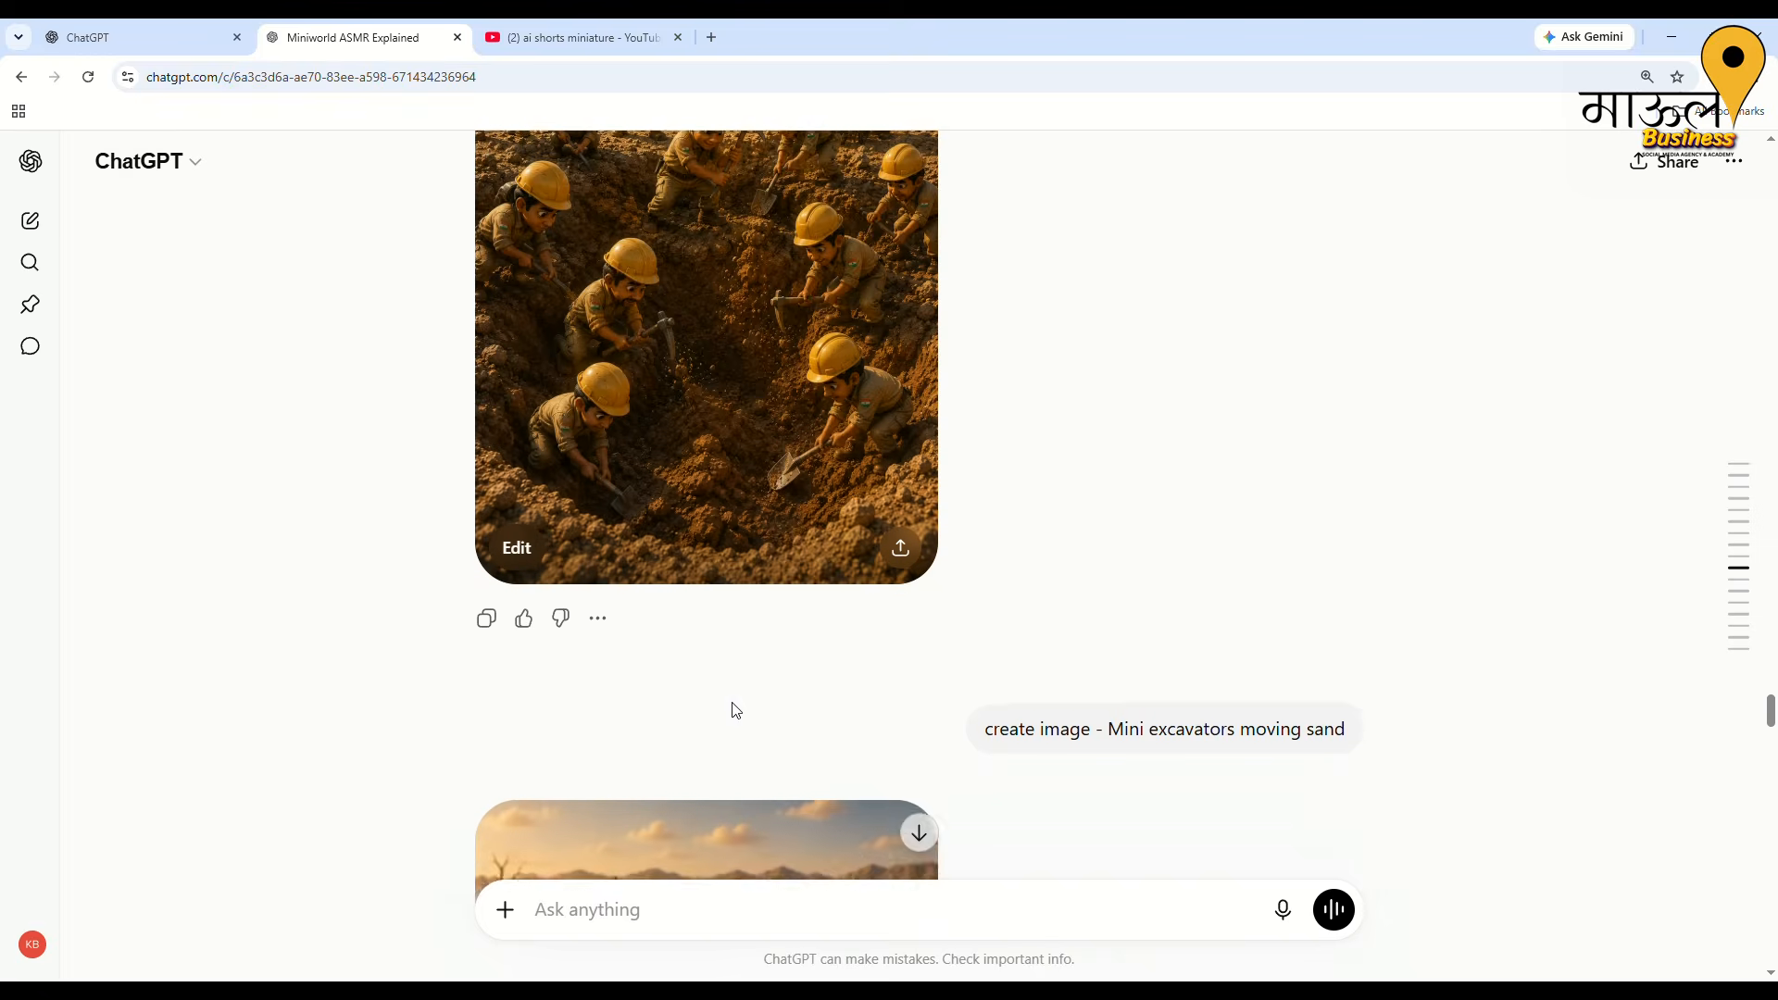
Highlight the prompt text "Mini excavators moving sand" and examine its image, continuing to the "First drop of water emerges" image
scroll(747, 712, down, 1)
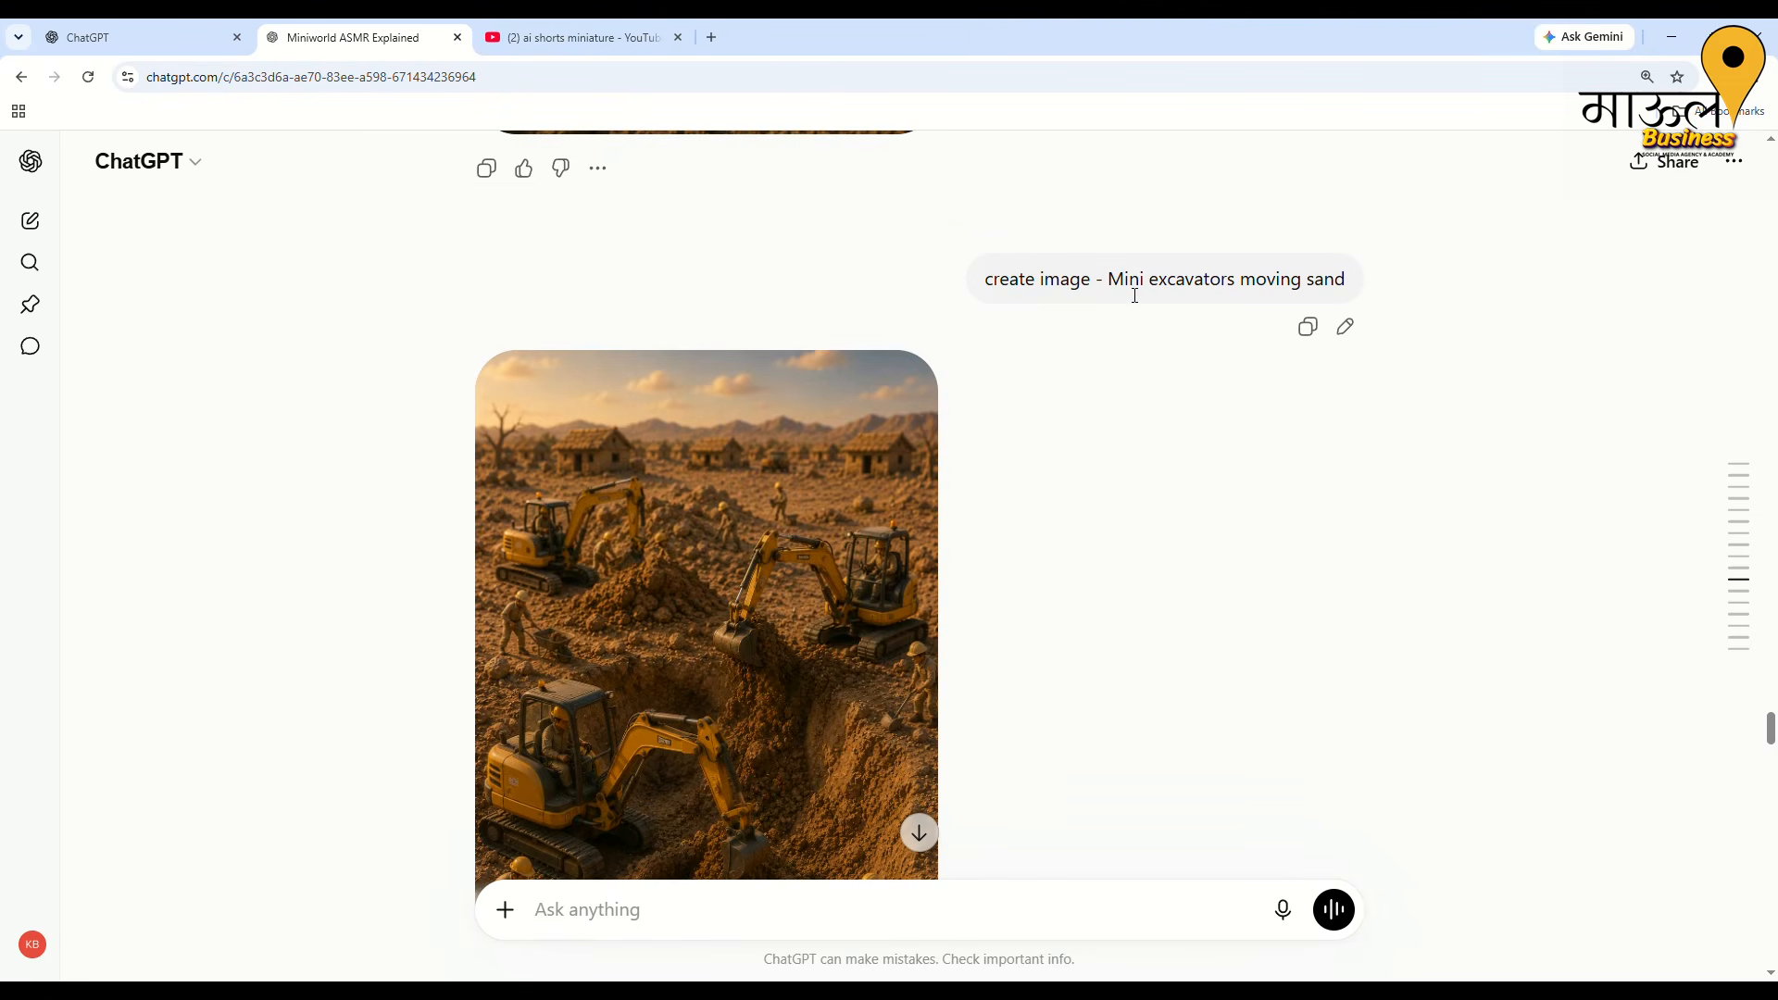
drag(1117, 289, 1354, 279)
scroll(948, 659, down, 2)
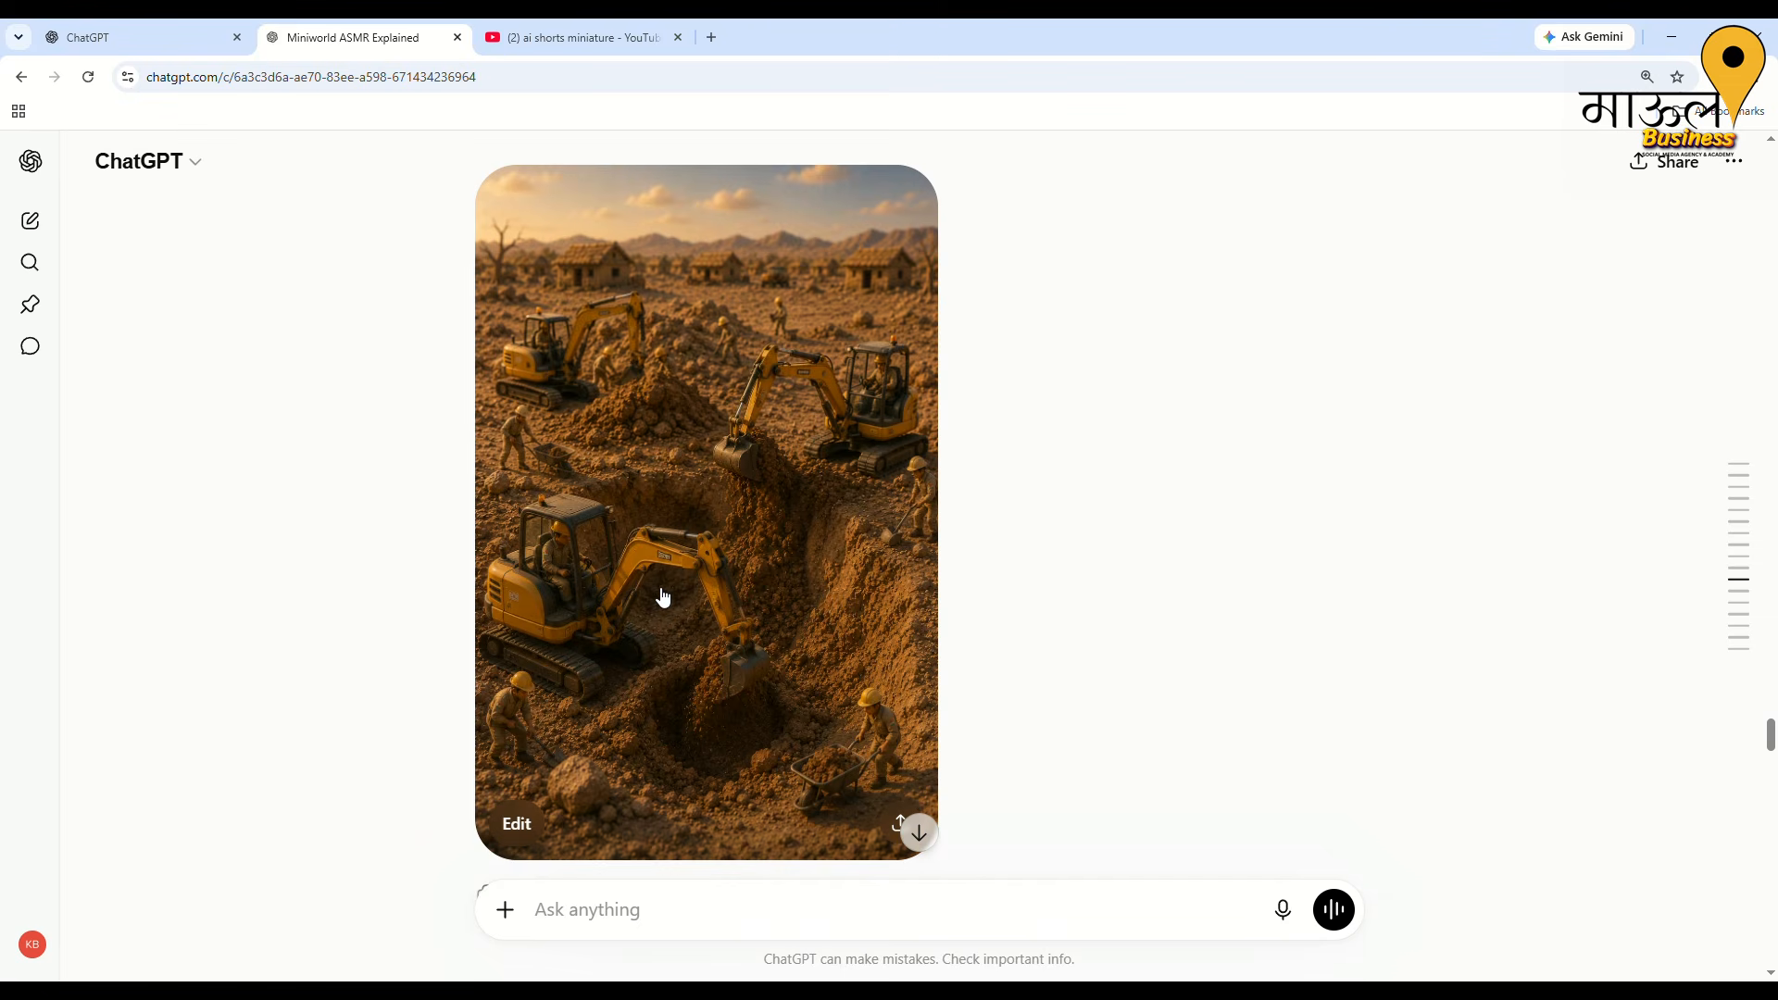
scroll(783, 631, down, 1)
scroll(785, 633, down, 8)
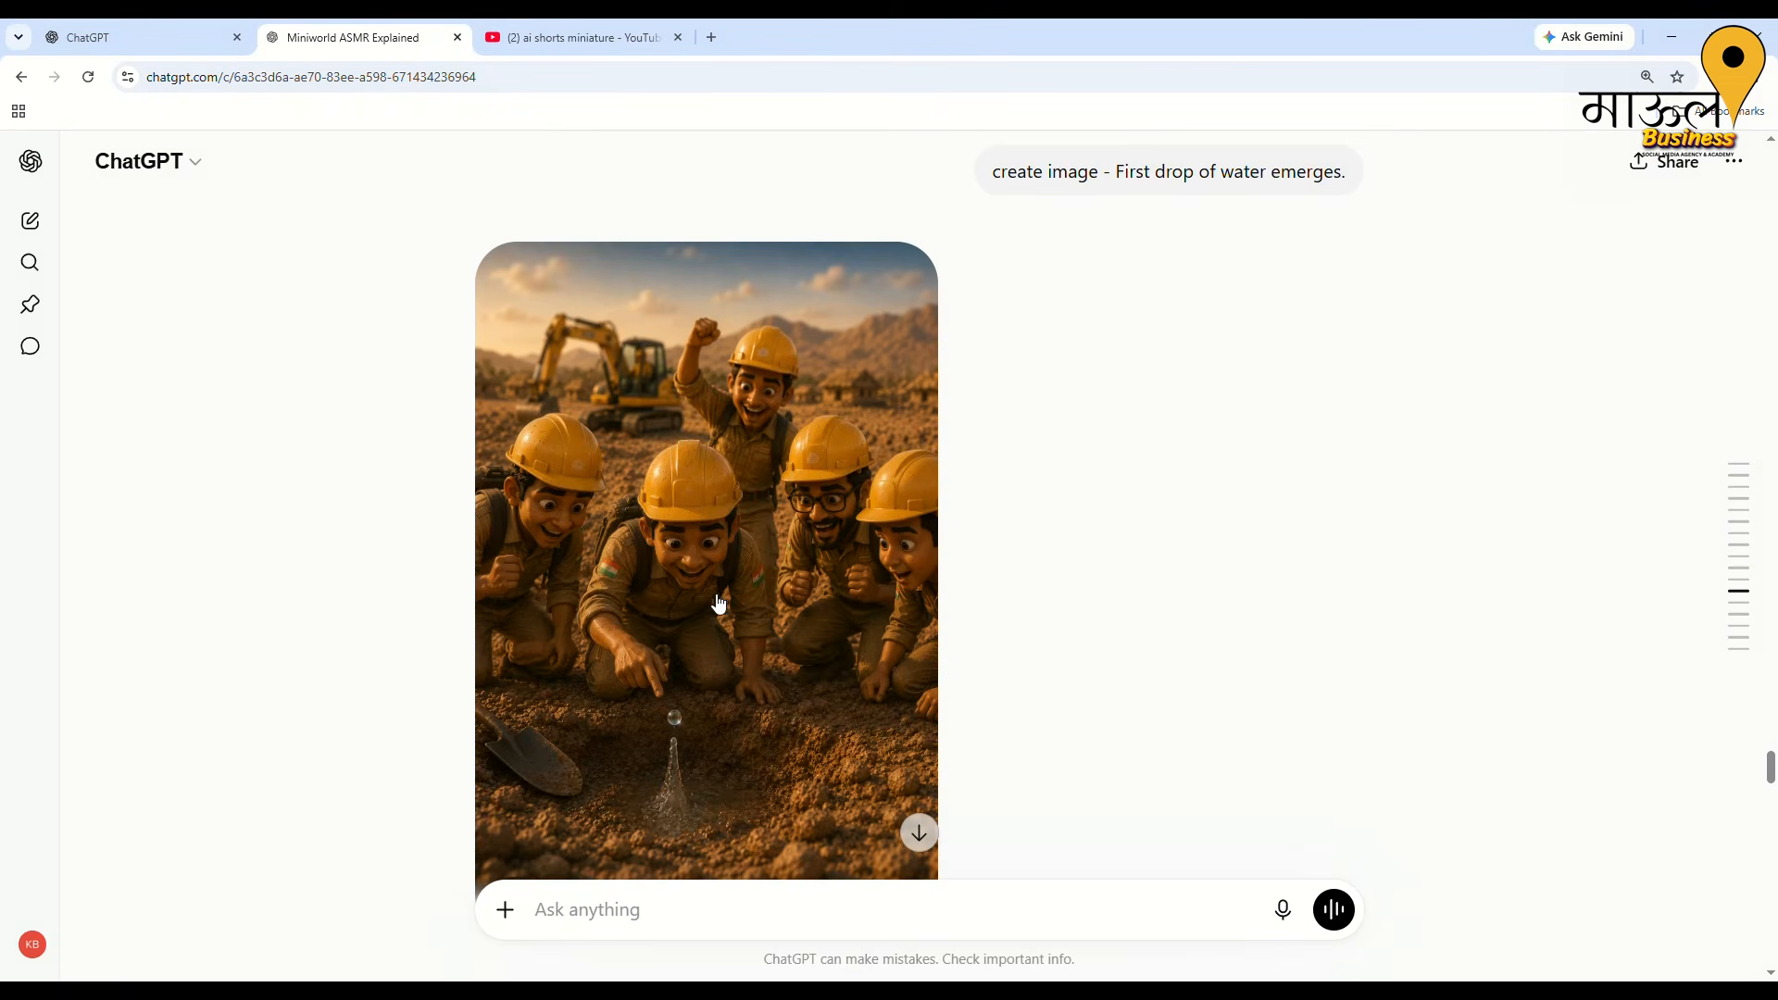
scroll(719, 603, down, 2)
Highlight the prompt "create image - Tiny workers laying blue pipes" and examine the image generated from it
scroll(662, 619, down, 7)
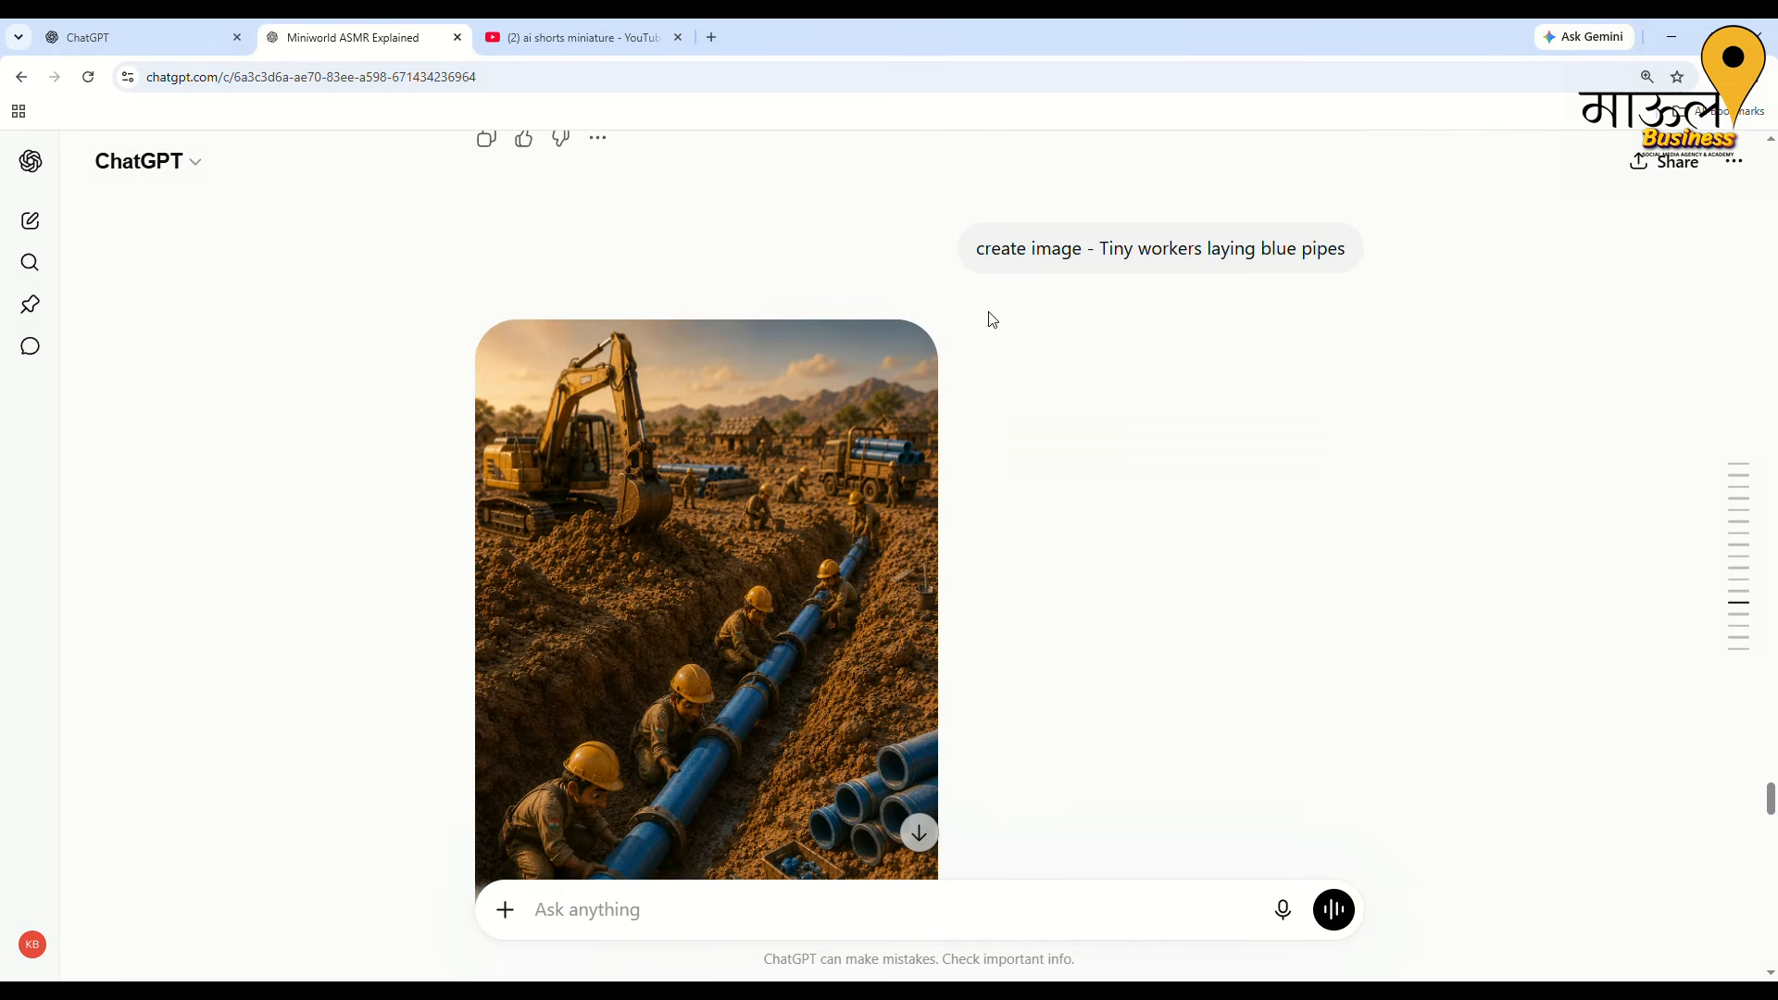
mouse_move(992, 261)
drag(996, 261, 1130, 260)
drag(1137, 257, 1363, 247)
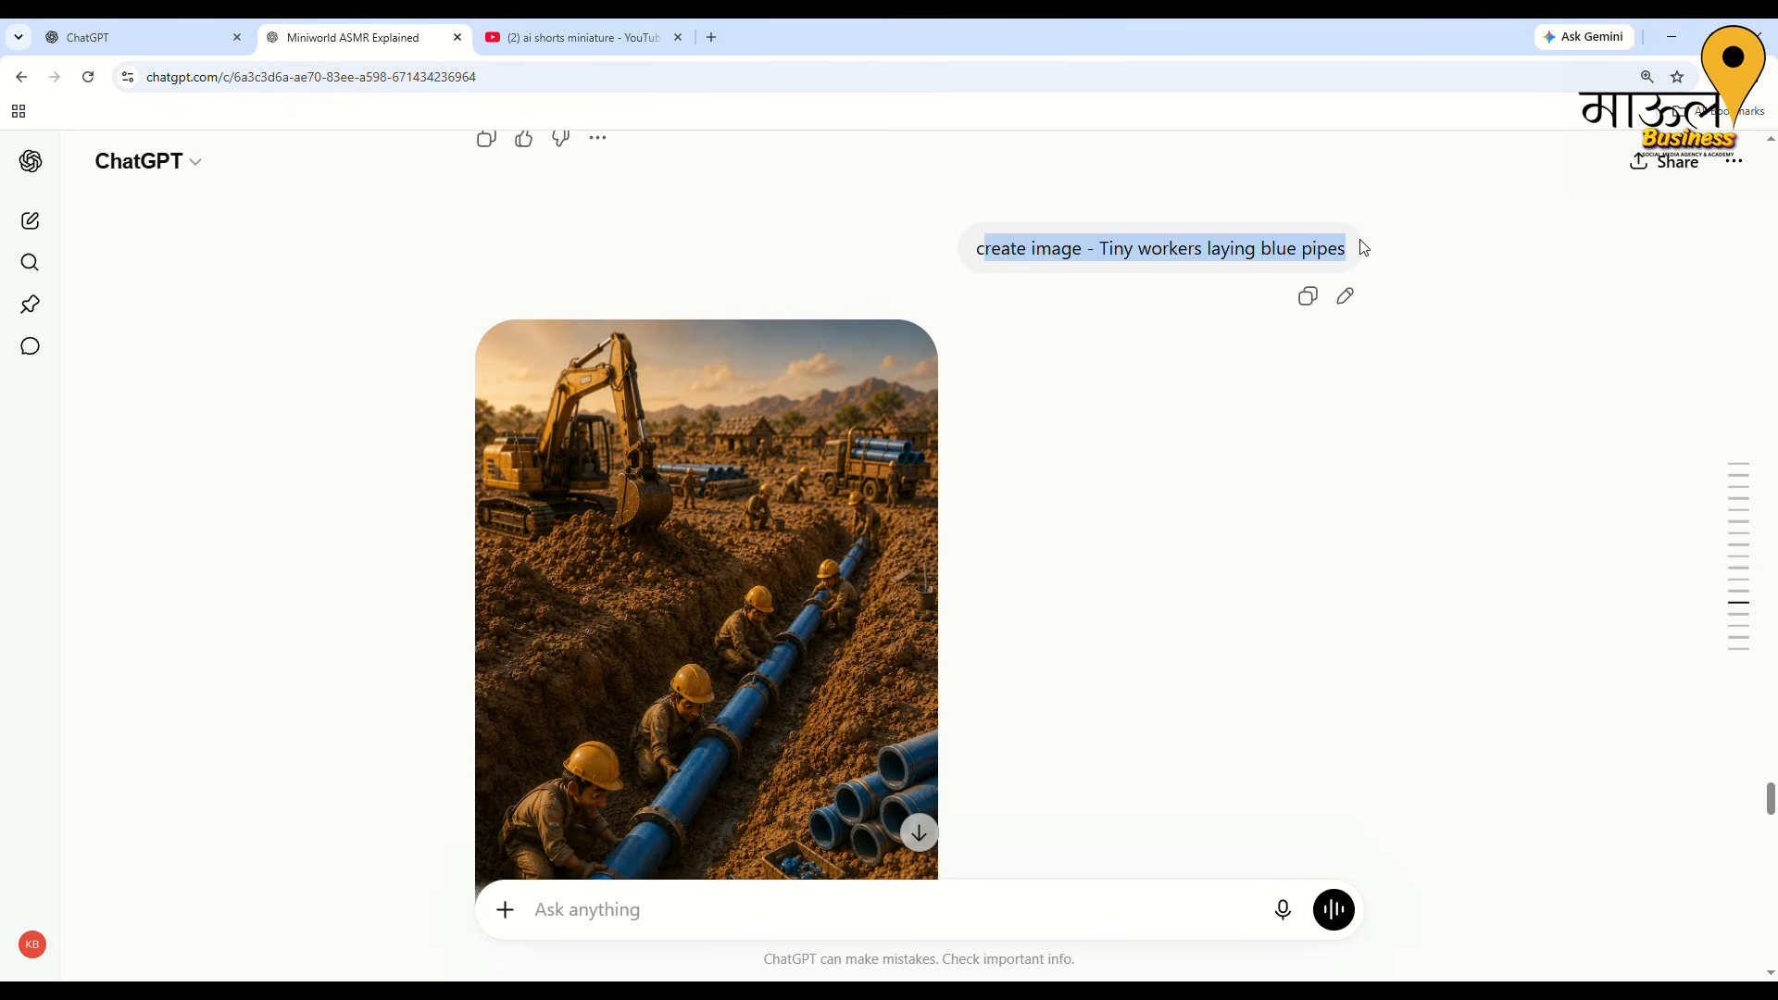
click(1526, 342)
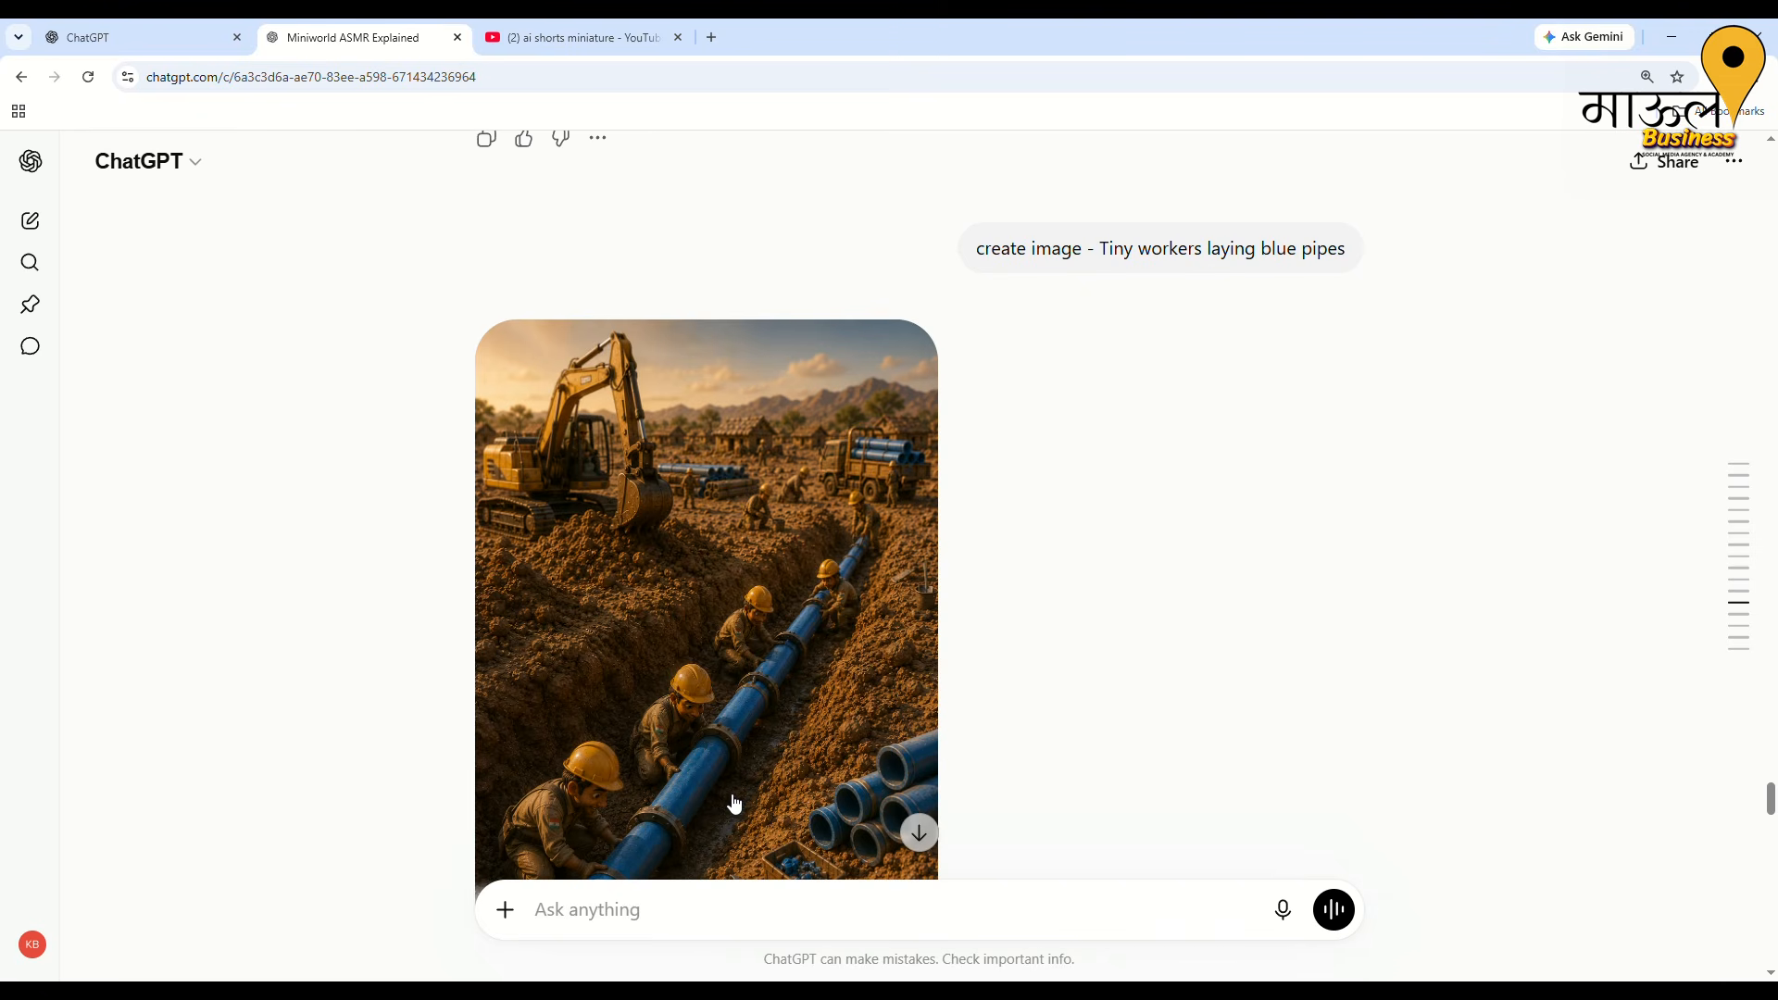
scroll(731, 802, down, 1)
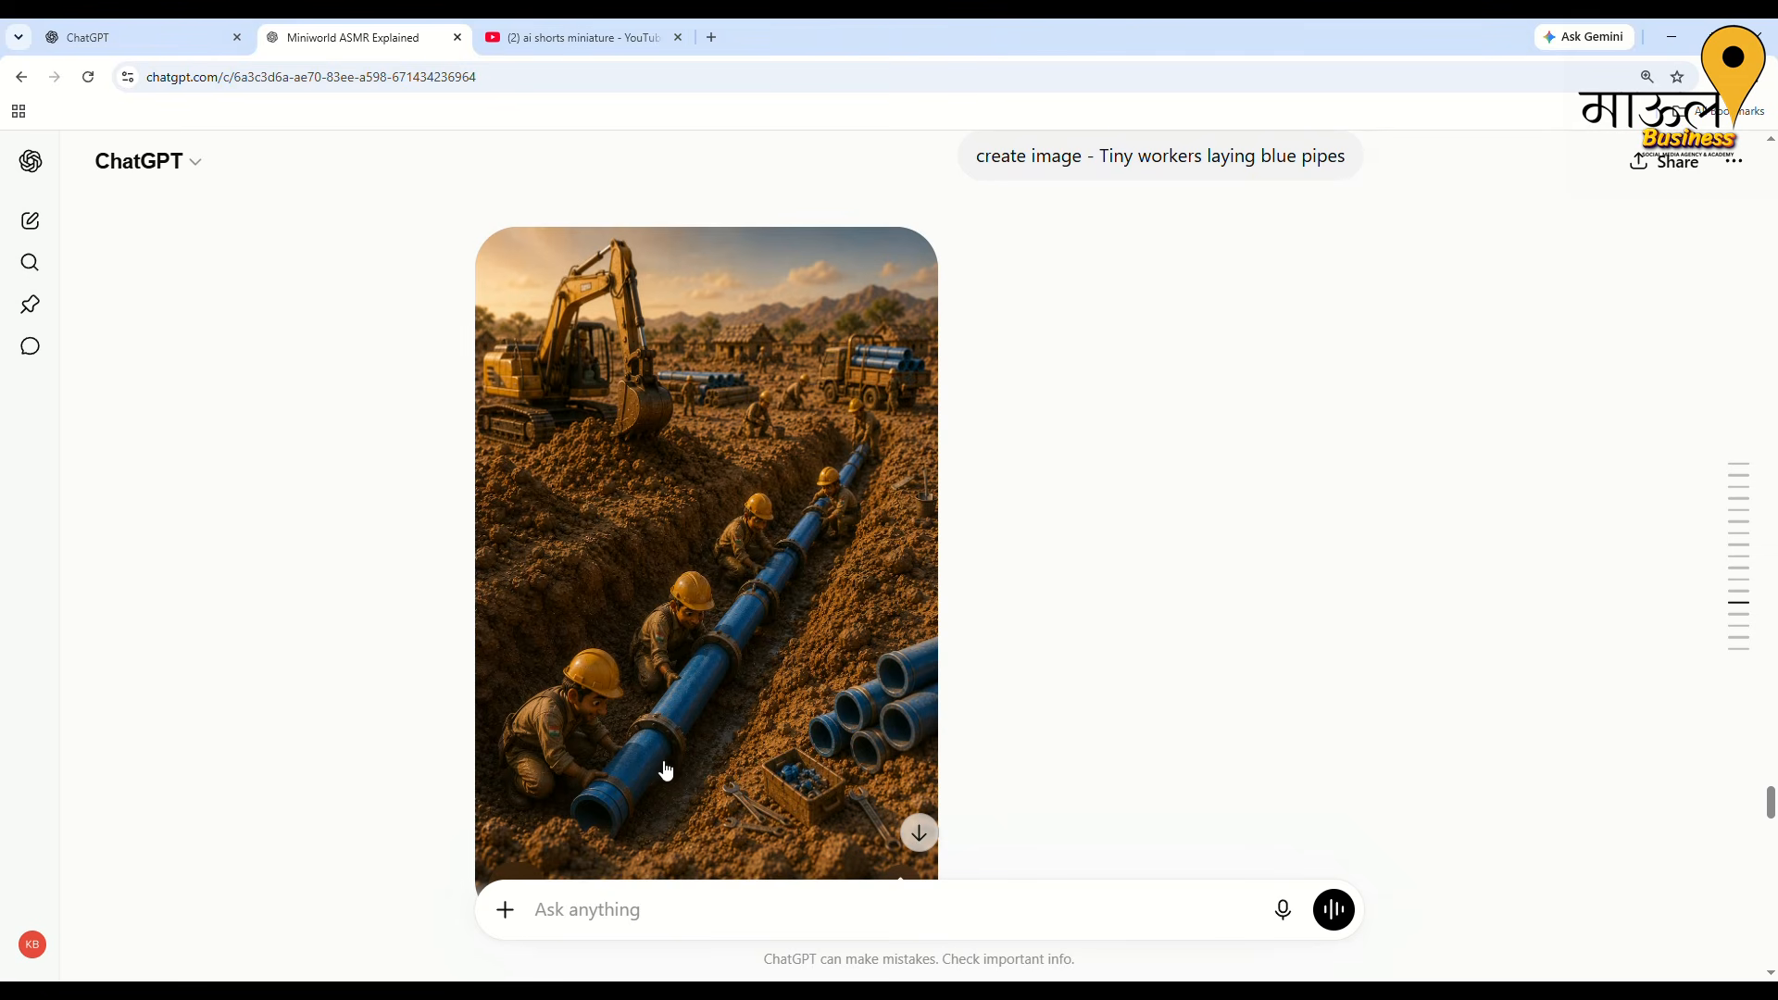
Highlight the scene description in the "water coming from tap at home" prompt and compare it with the generated image
scroll(767, 630, down, 9)
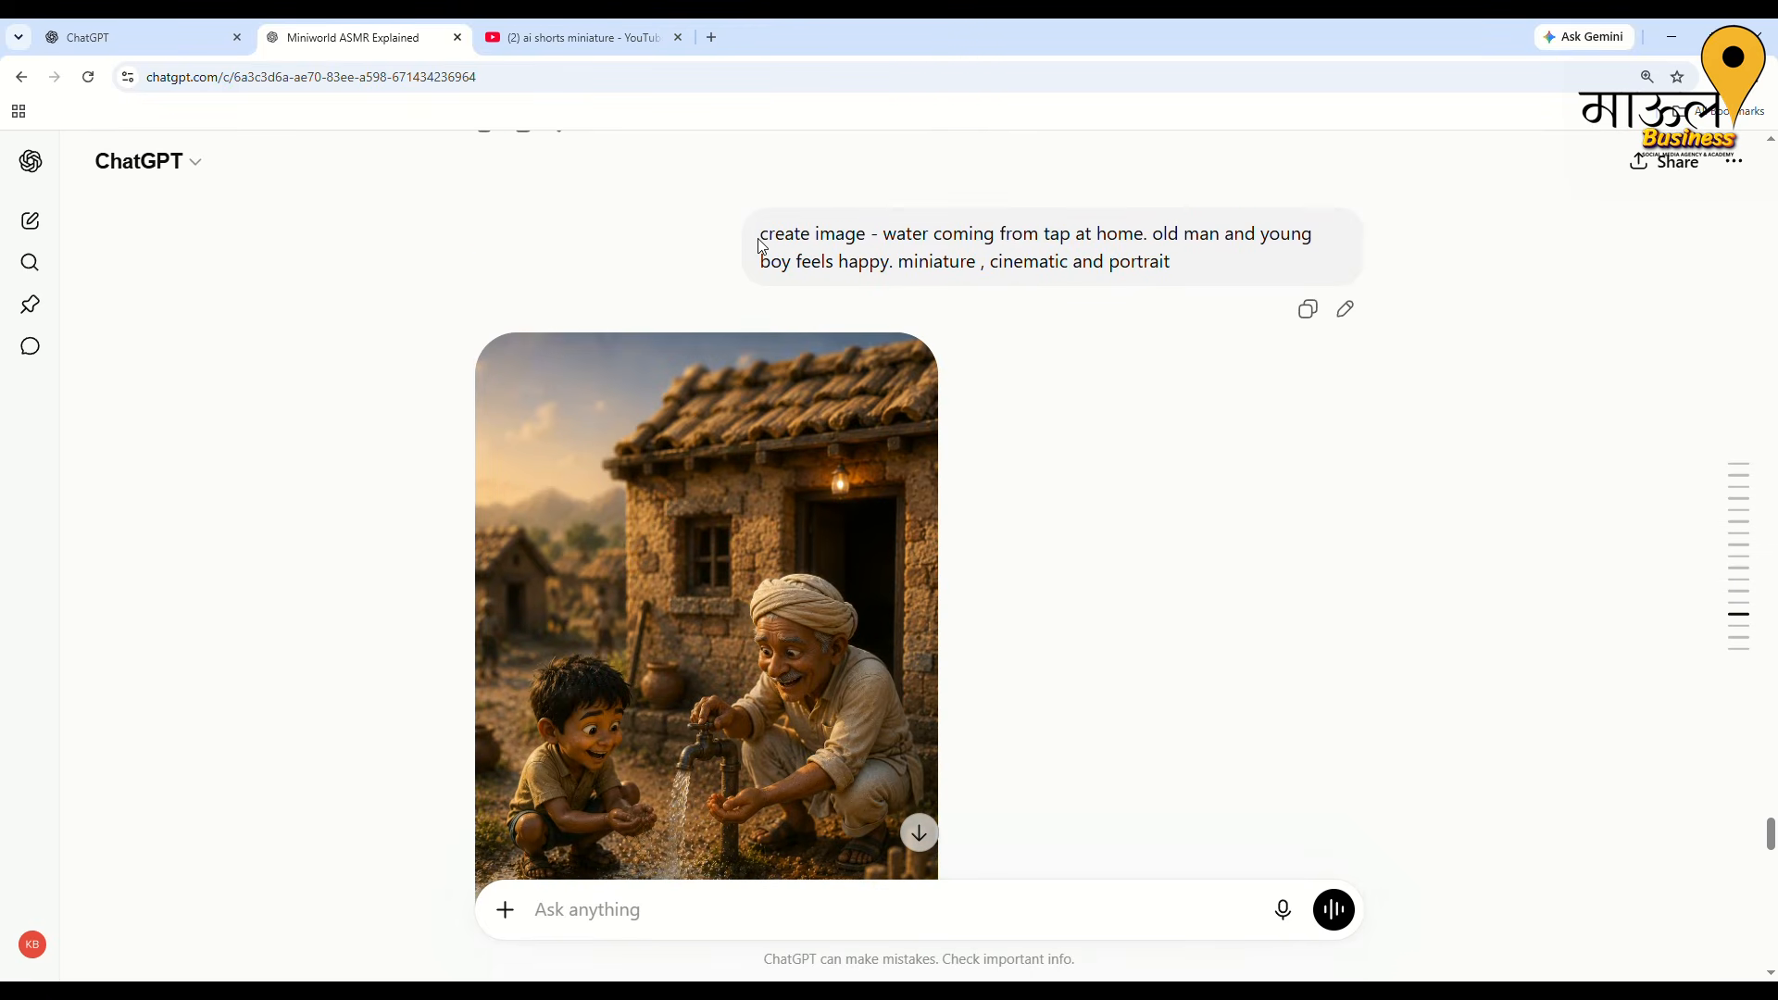
drag(892, 239, 1176, 236)
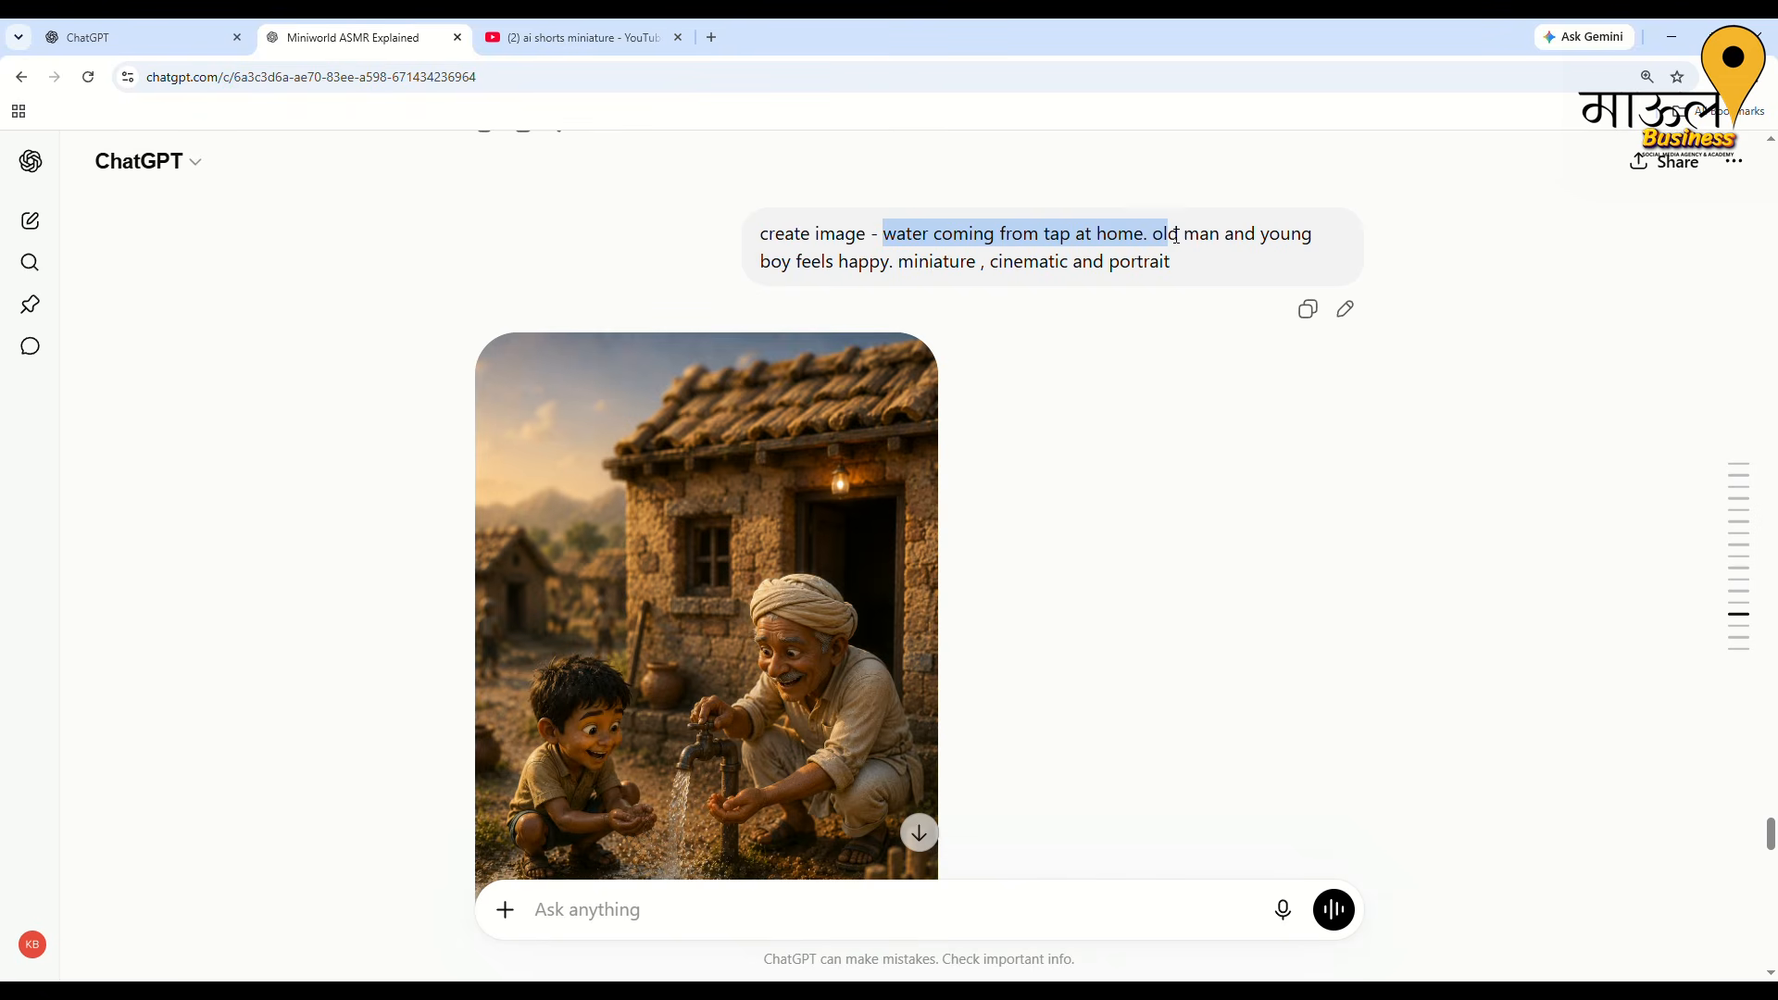
scroll(787, 588, down, 2)
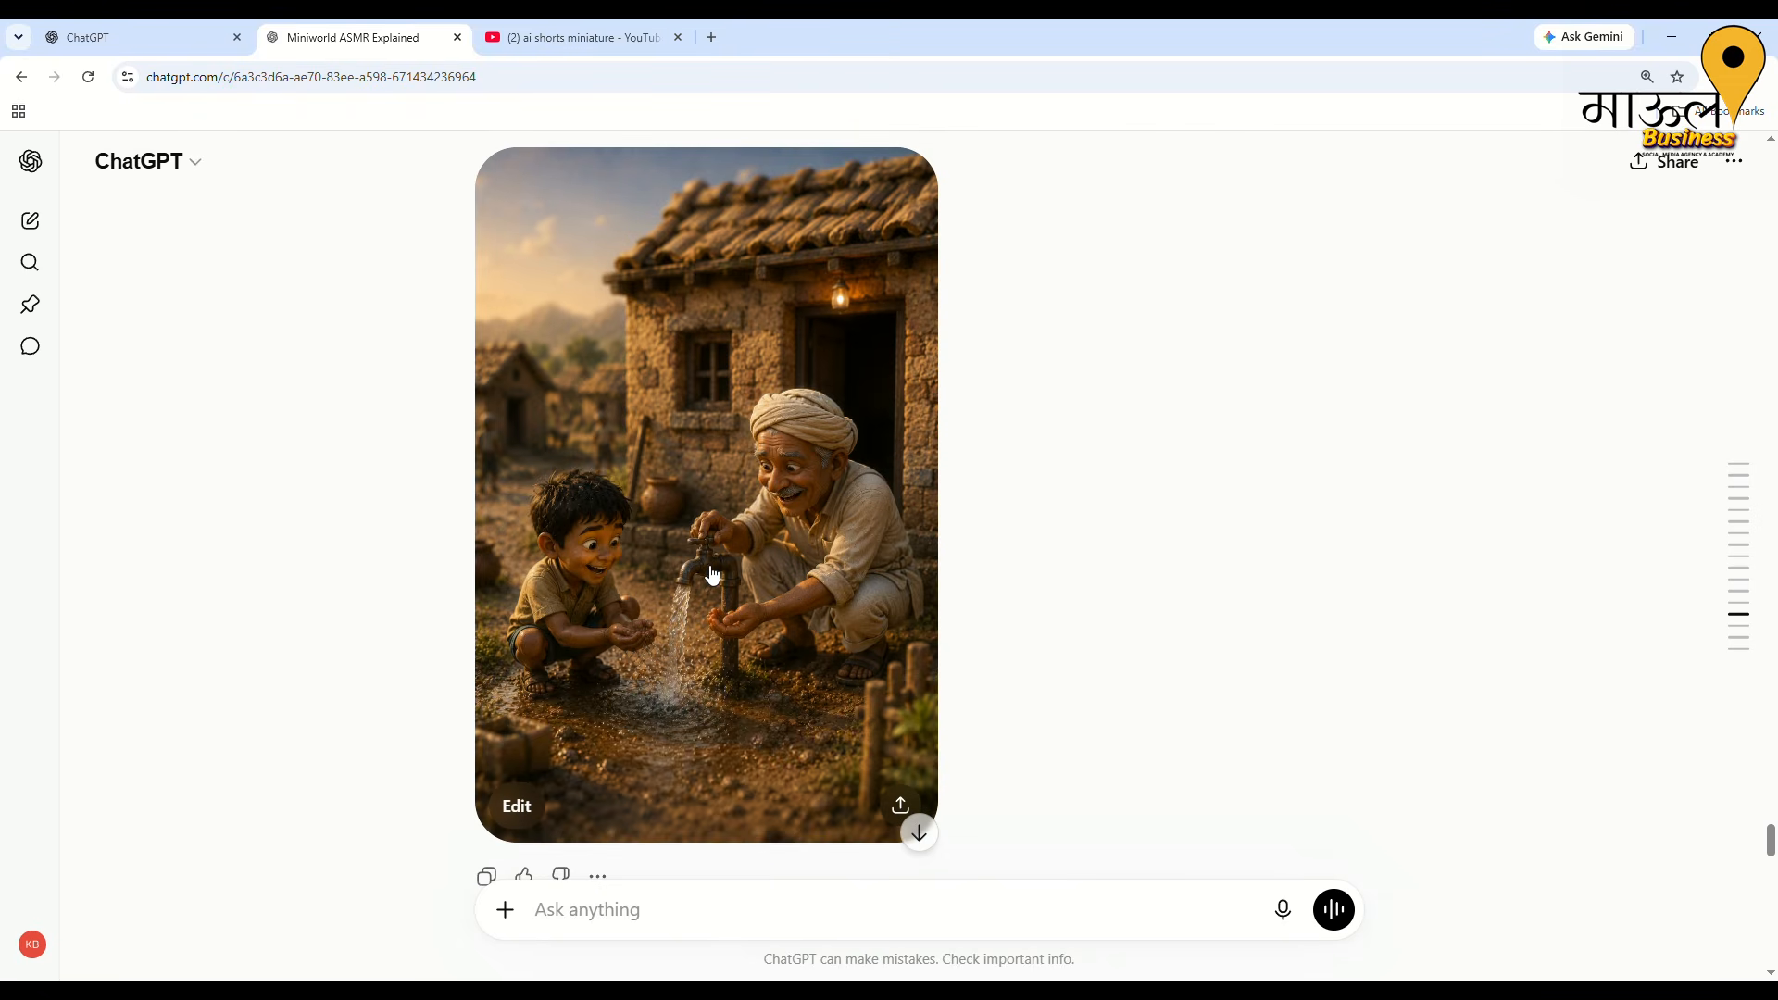
scroll(718, 574, up, 2)
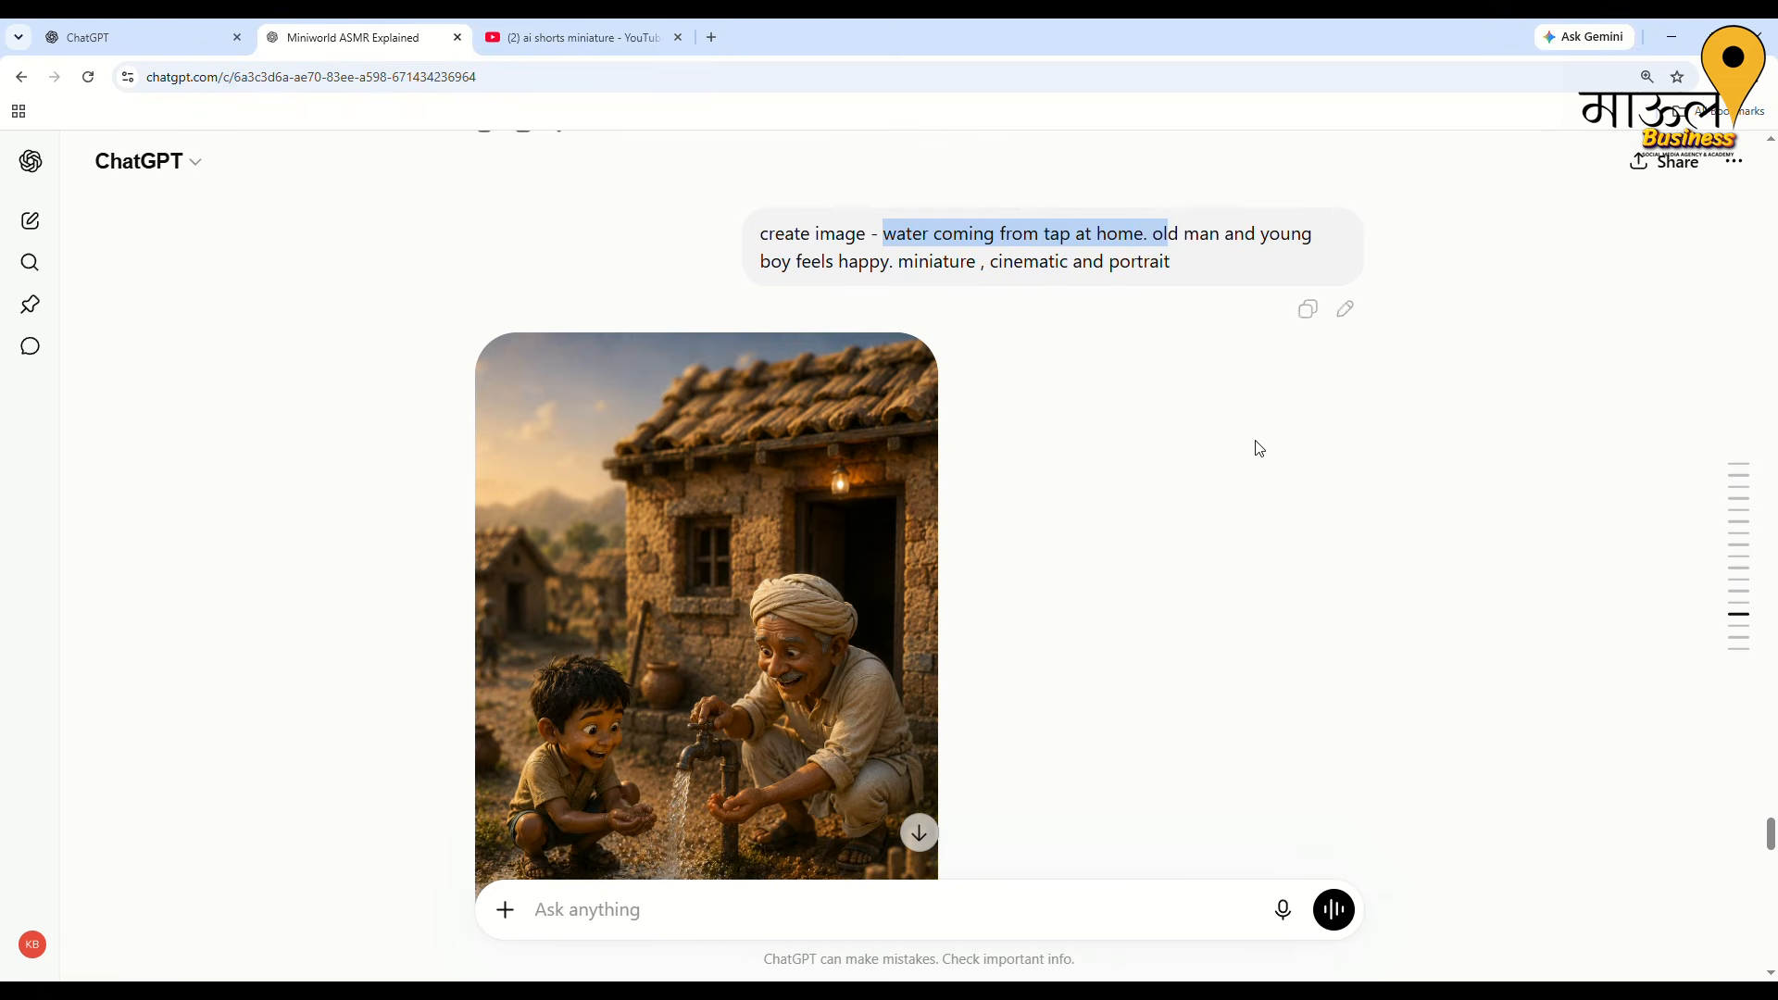
click(1010, 398)
scroll(964, 361, down, 2)
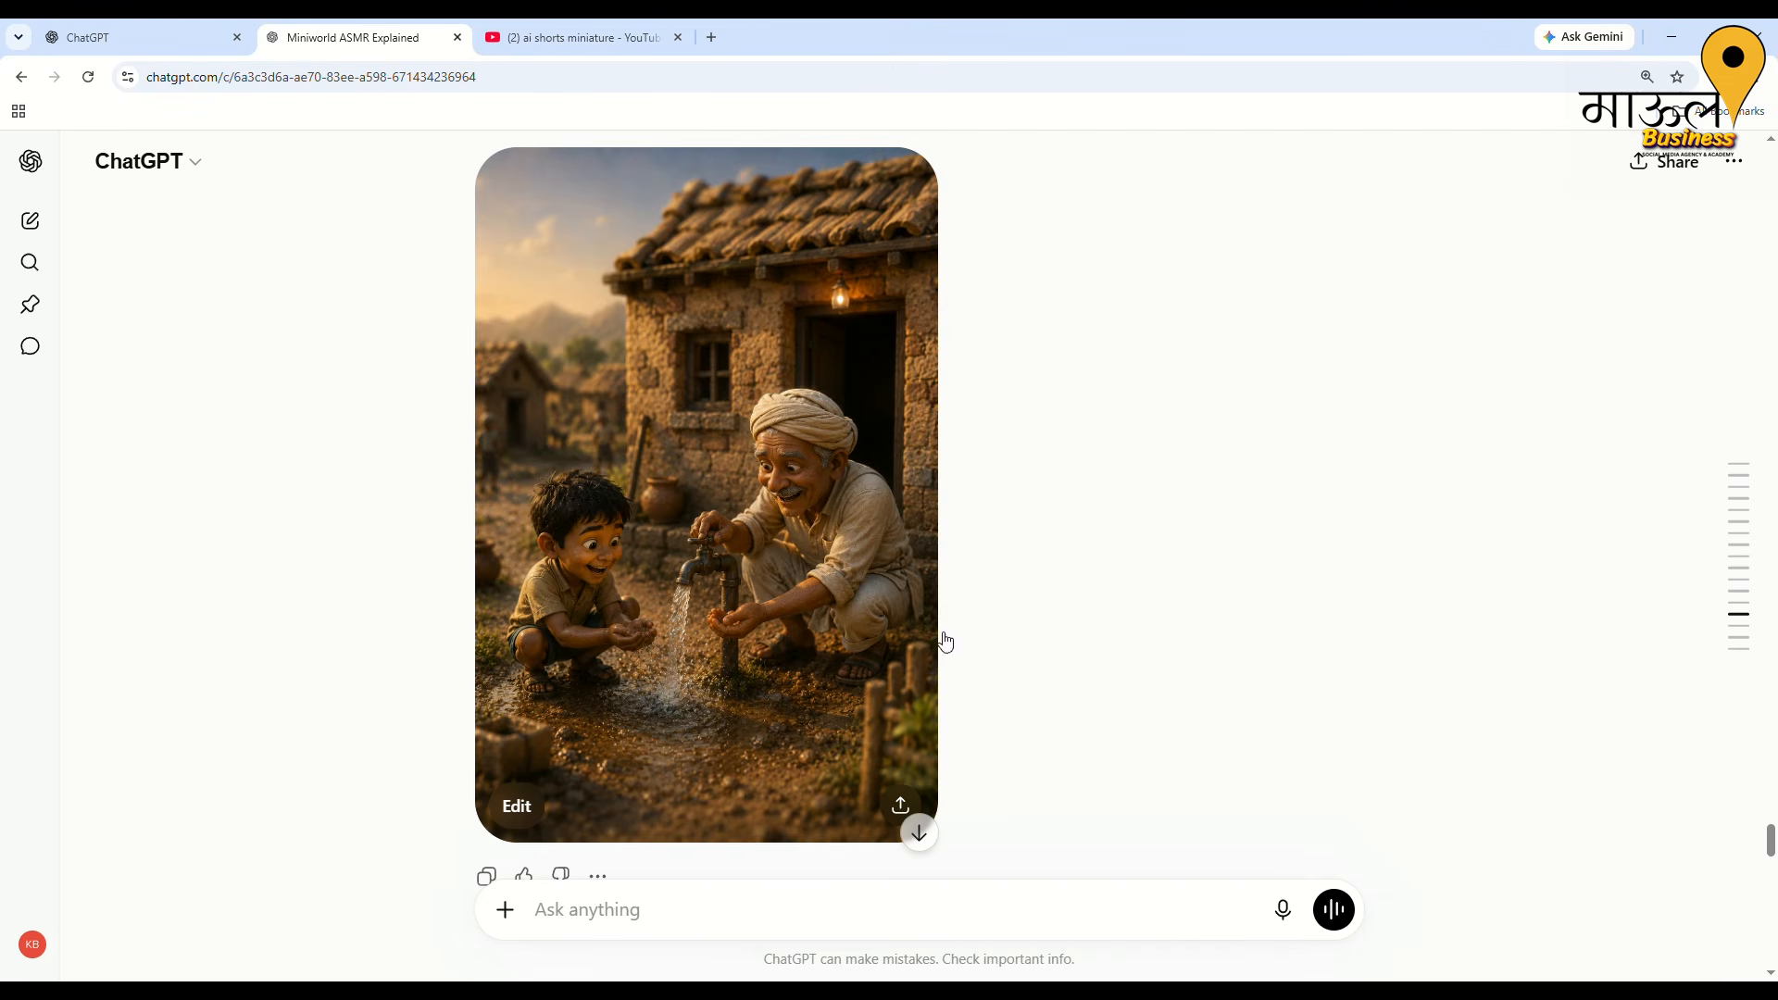
Highlight the prompt about villagers planting seeds in the dessert farm and examine its generated miniature portrait image
scroll(894, 728, down, 2)
scroll(894, 728, down, 7)
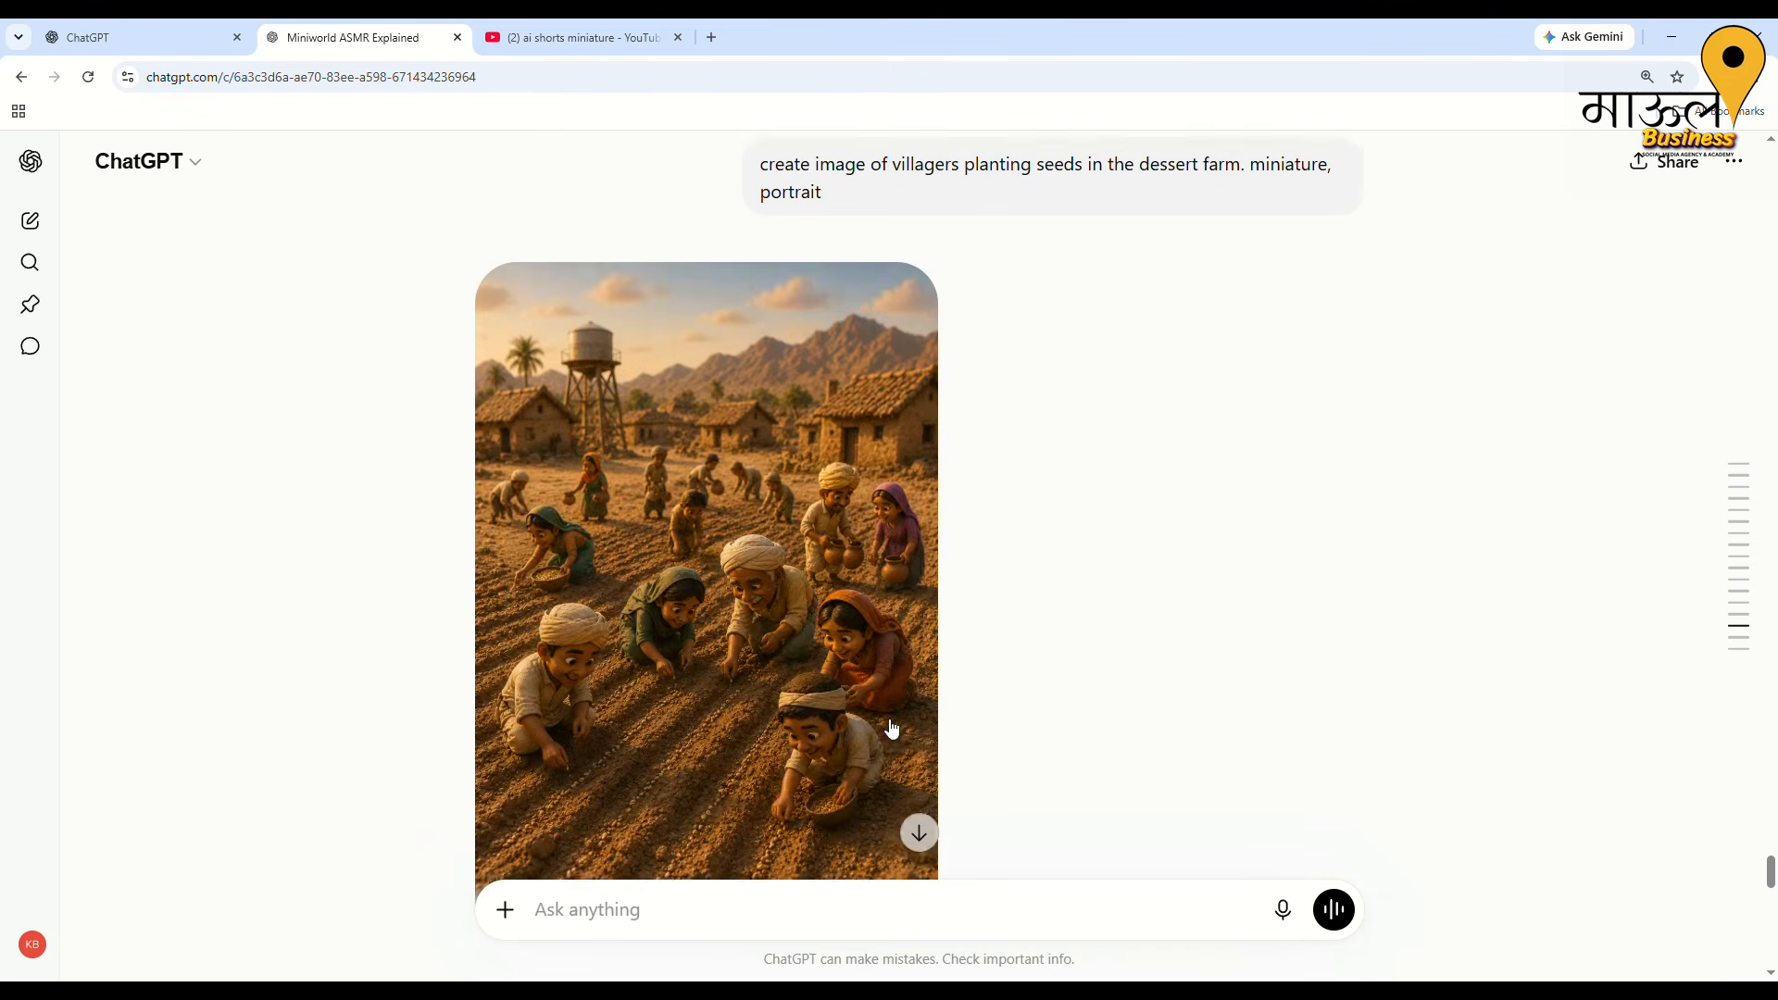
scroll(780, 587, up, 1)
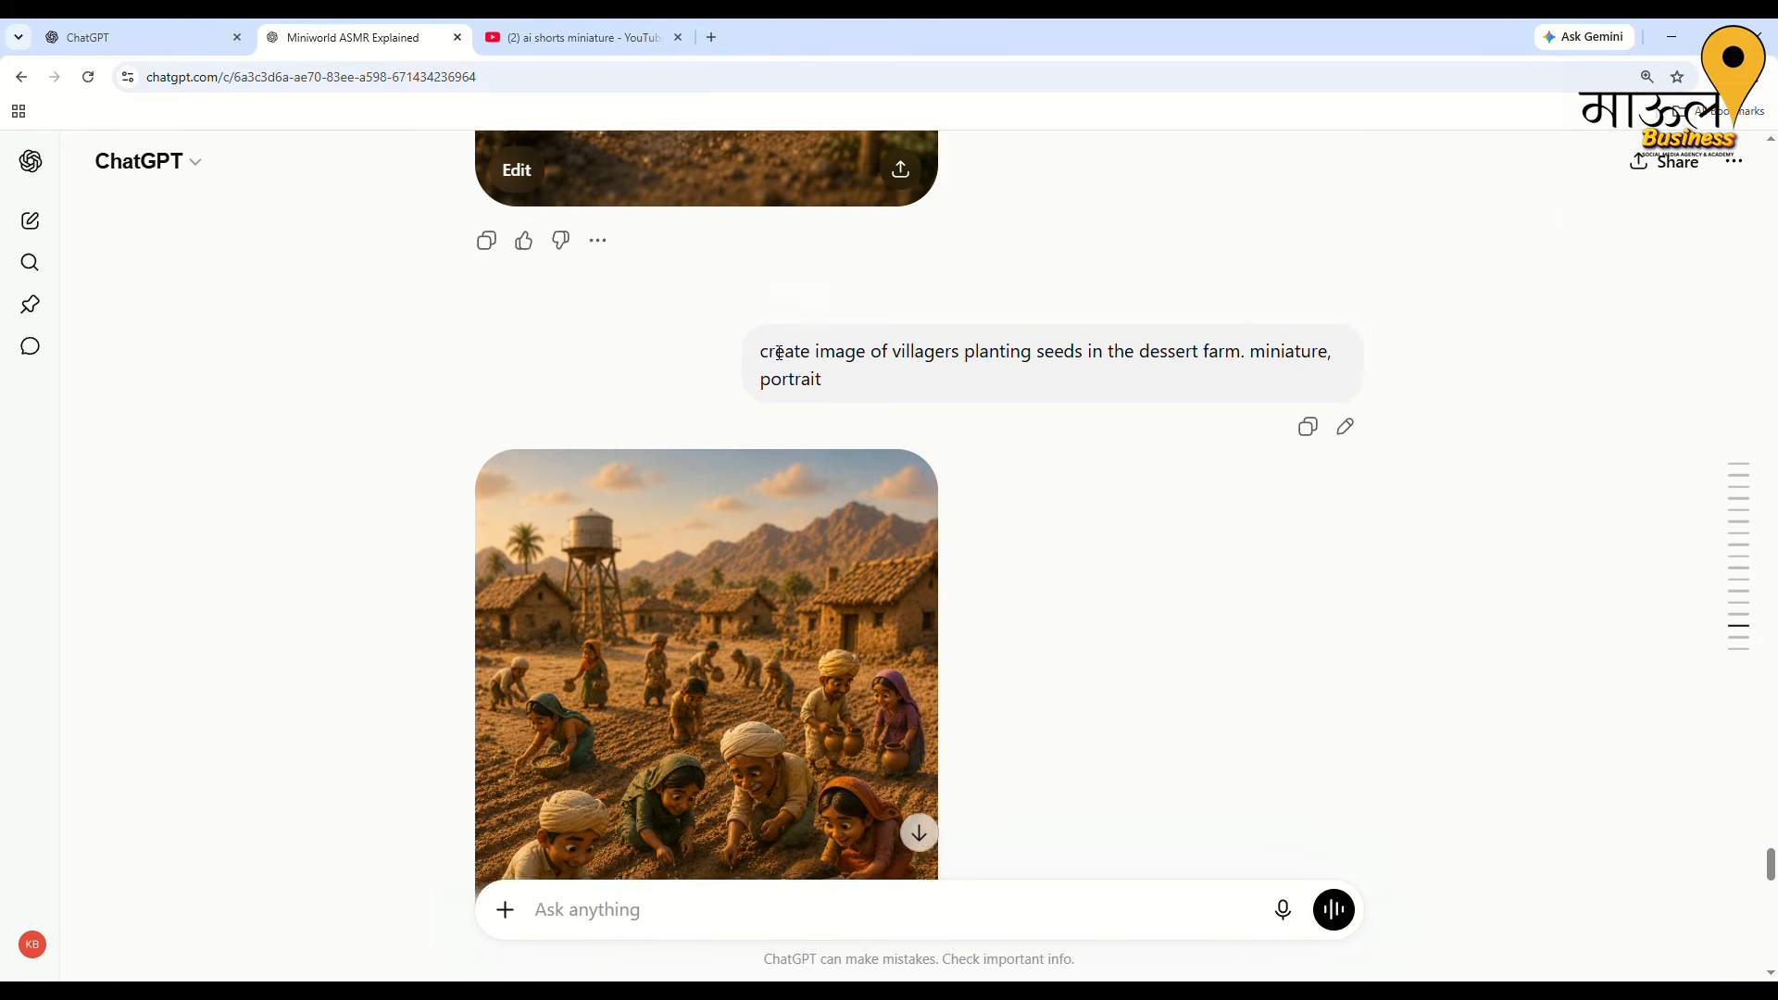
drag(780, 352, 1139, 386)
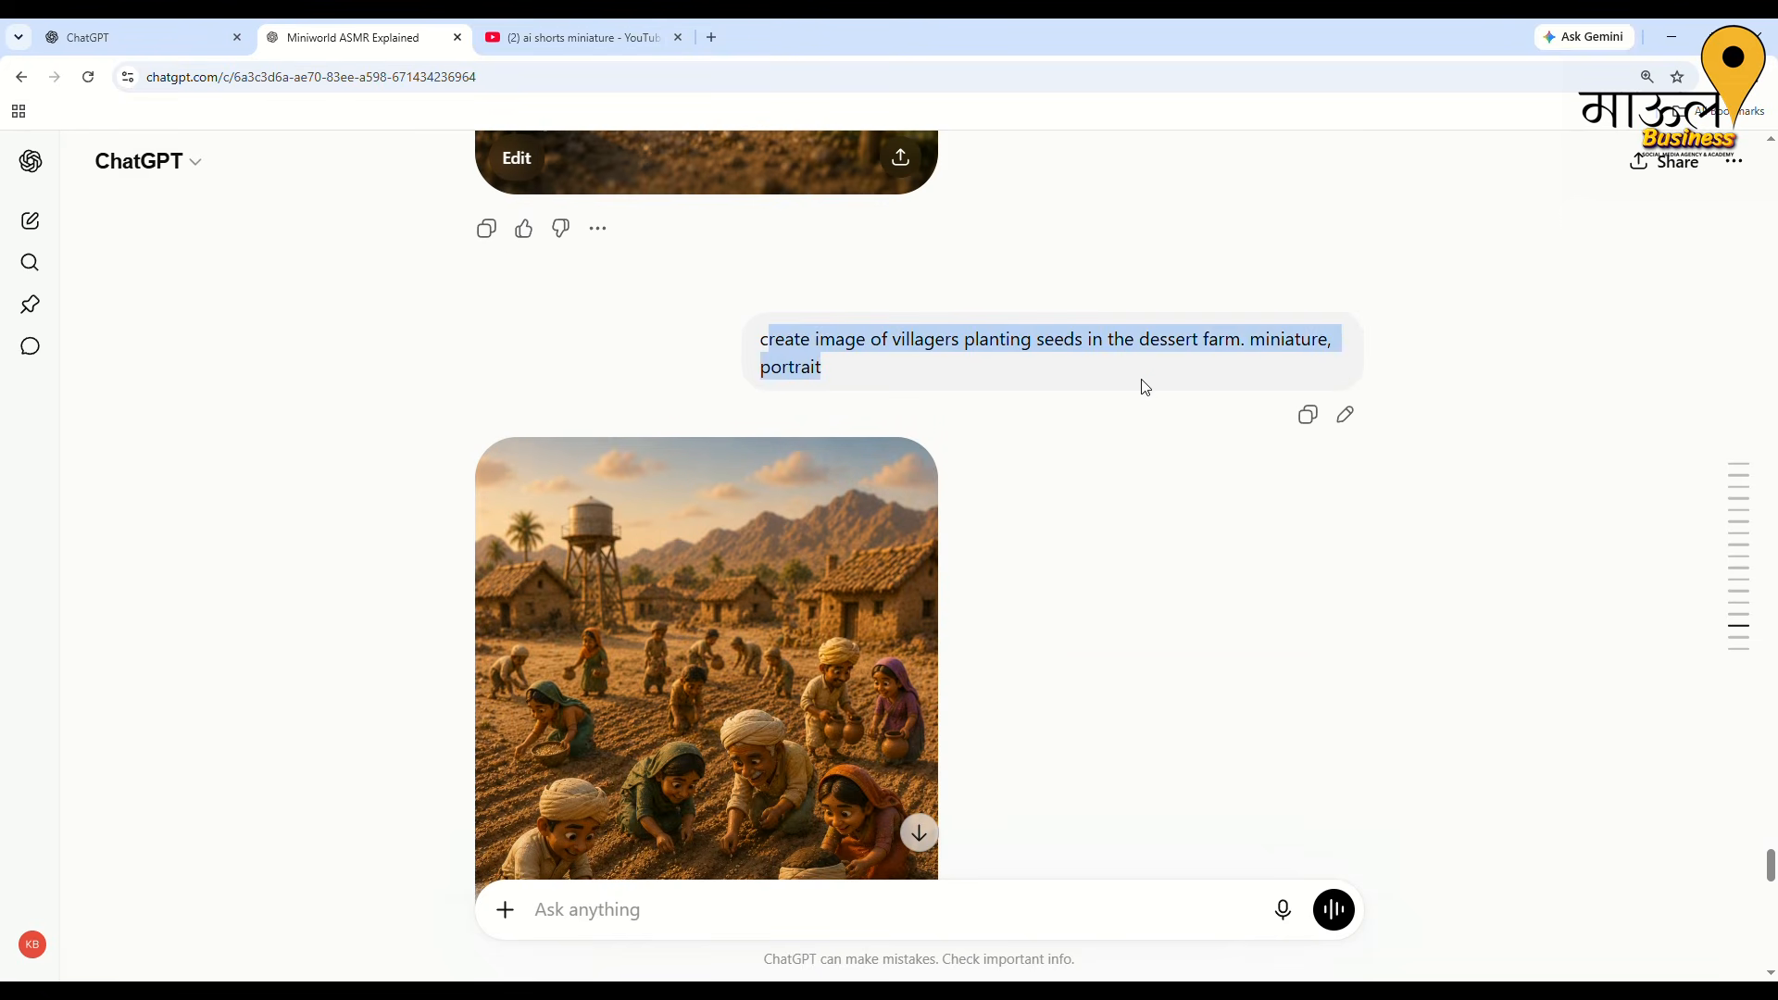
scroll(1062, 566, down, 2)
scroll(711, 718, down, 2)
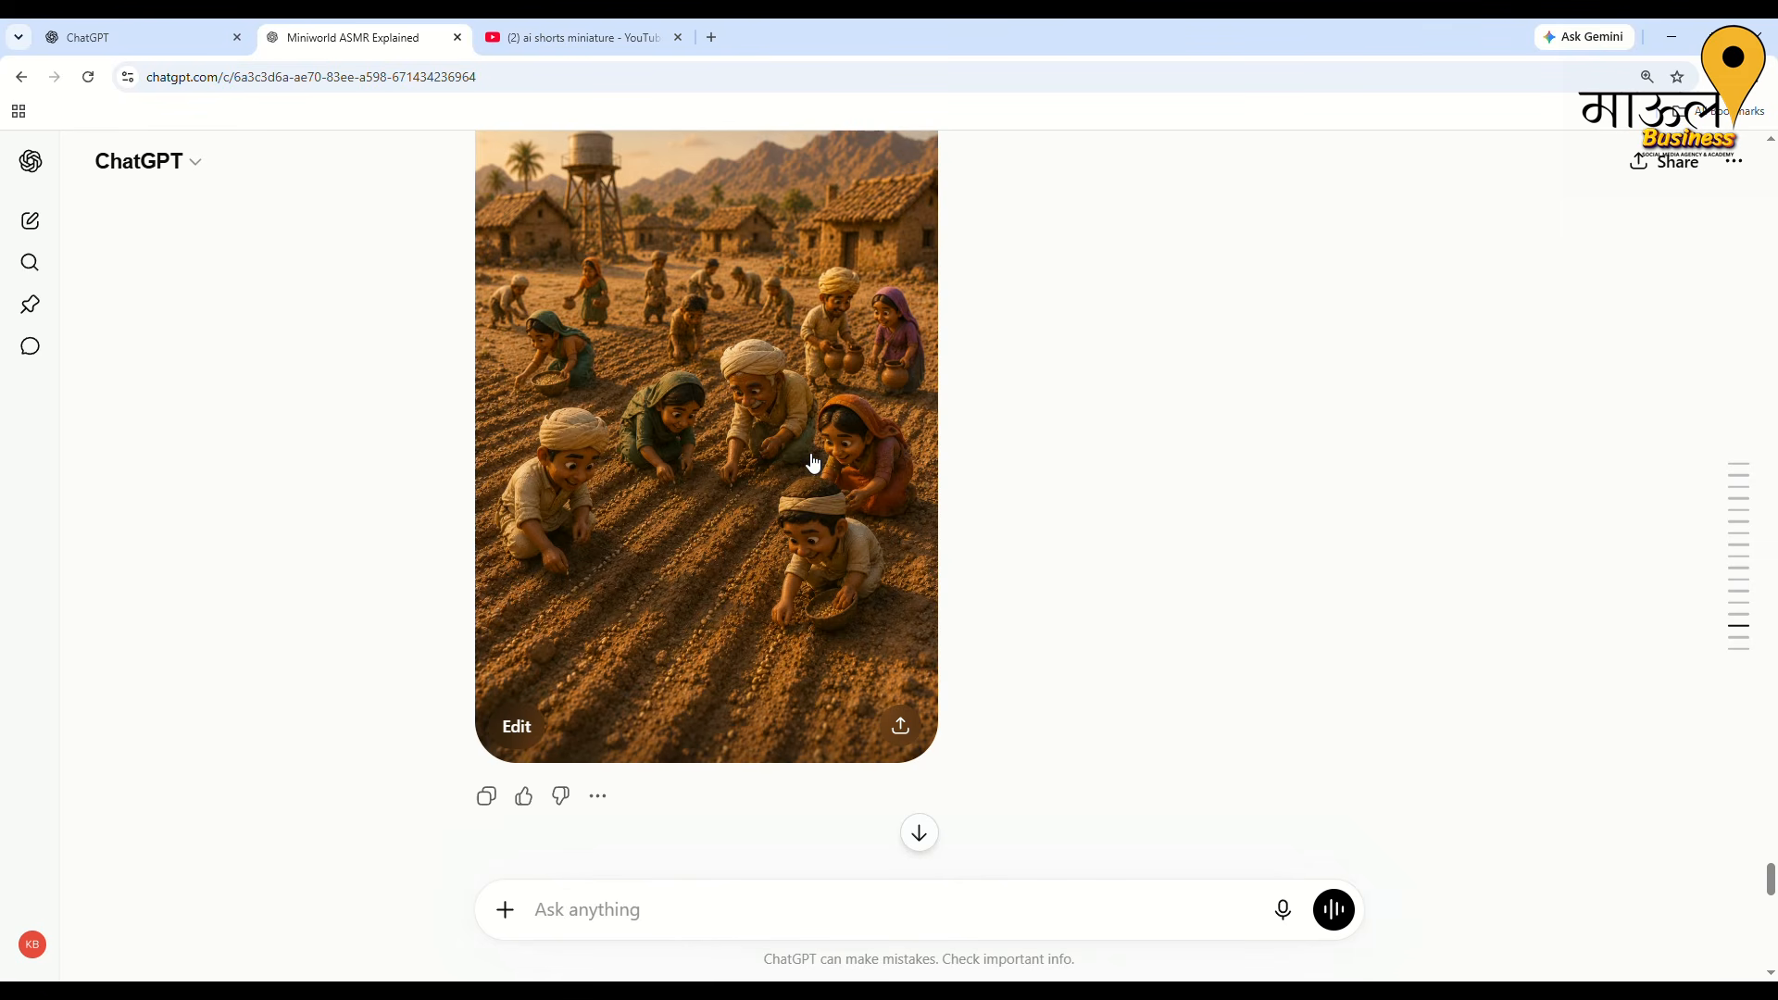
Highlight "of seeds turned into plants" in the image prompt and examine its picture, continuing to the final green village image
scroll(813, 460, down, 8)
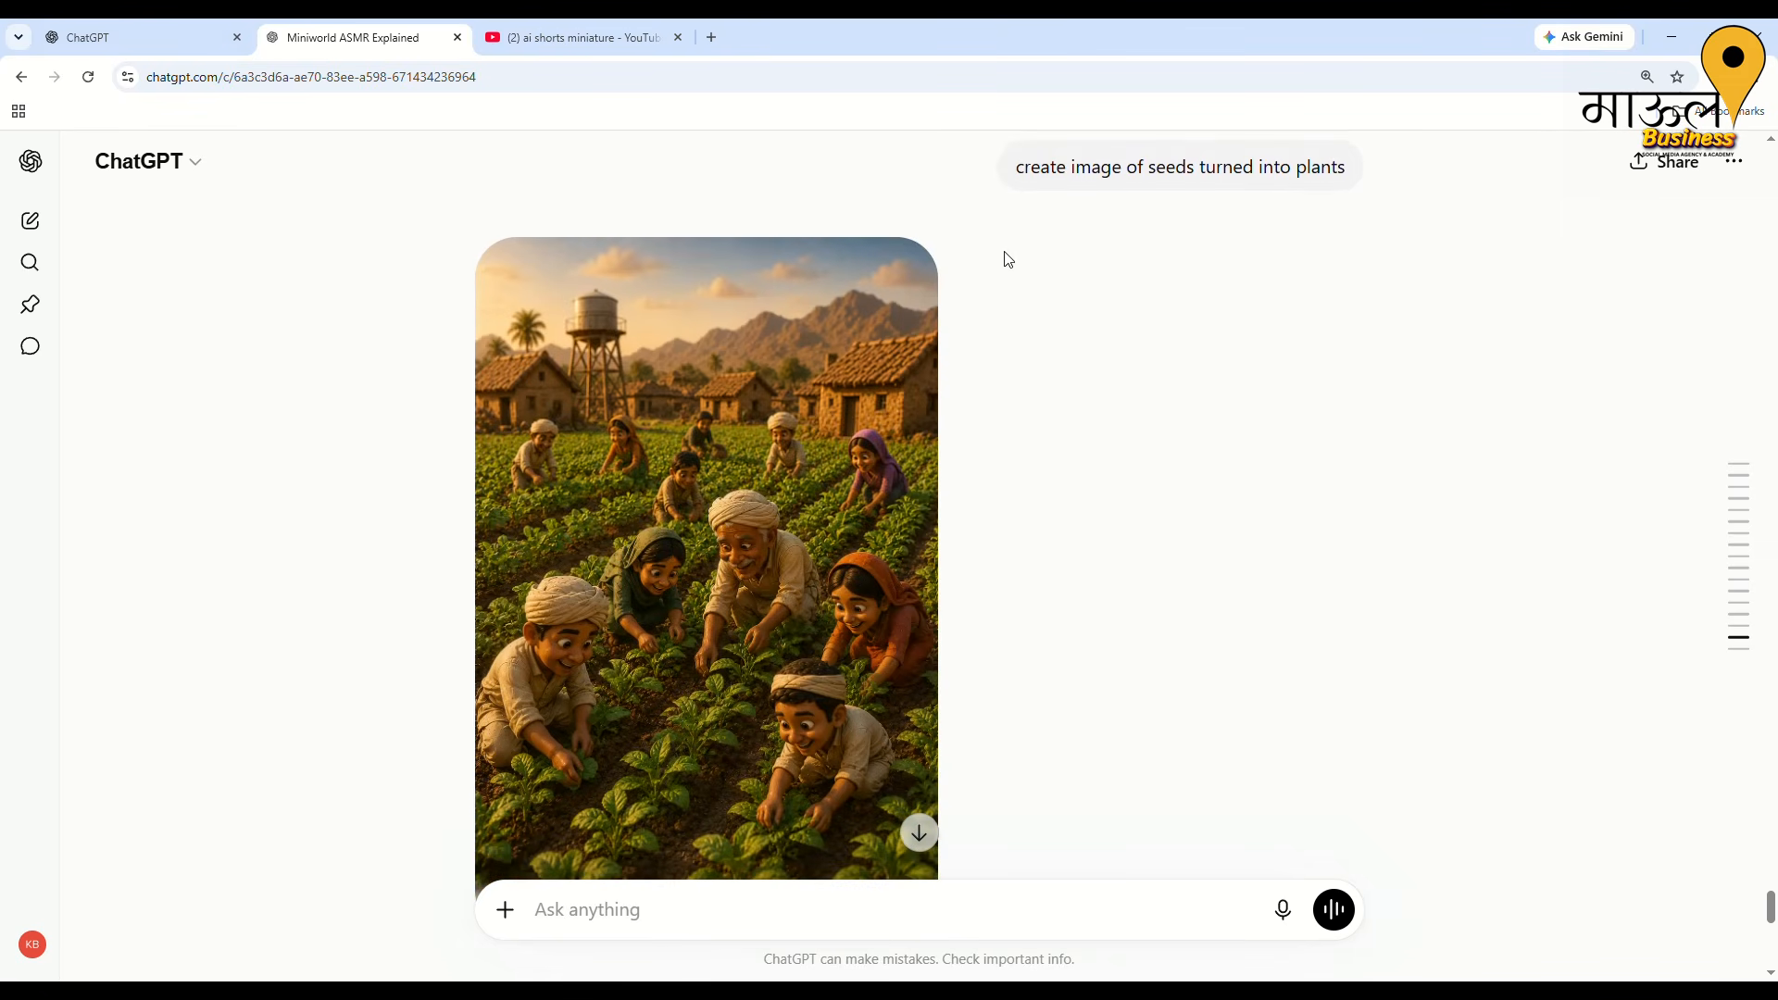
drag(1123, 172, 1355, 187)
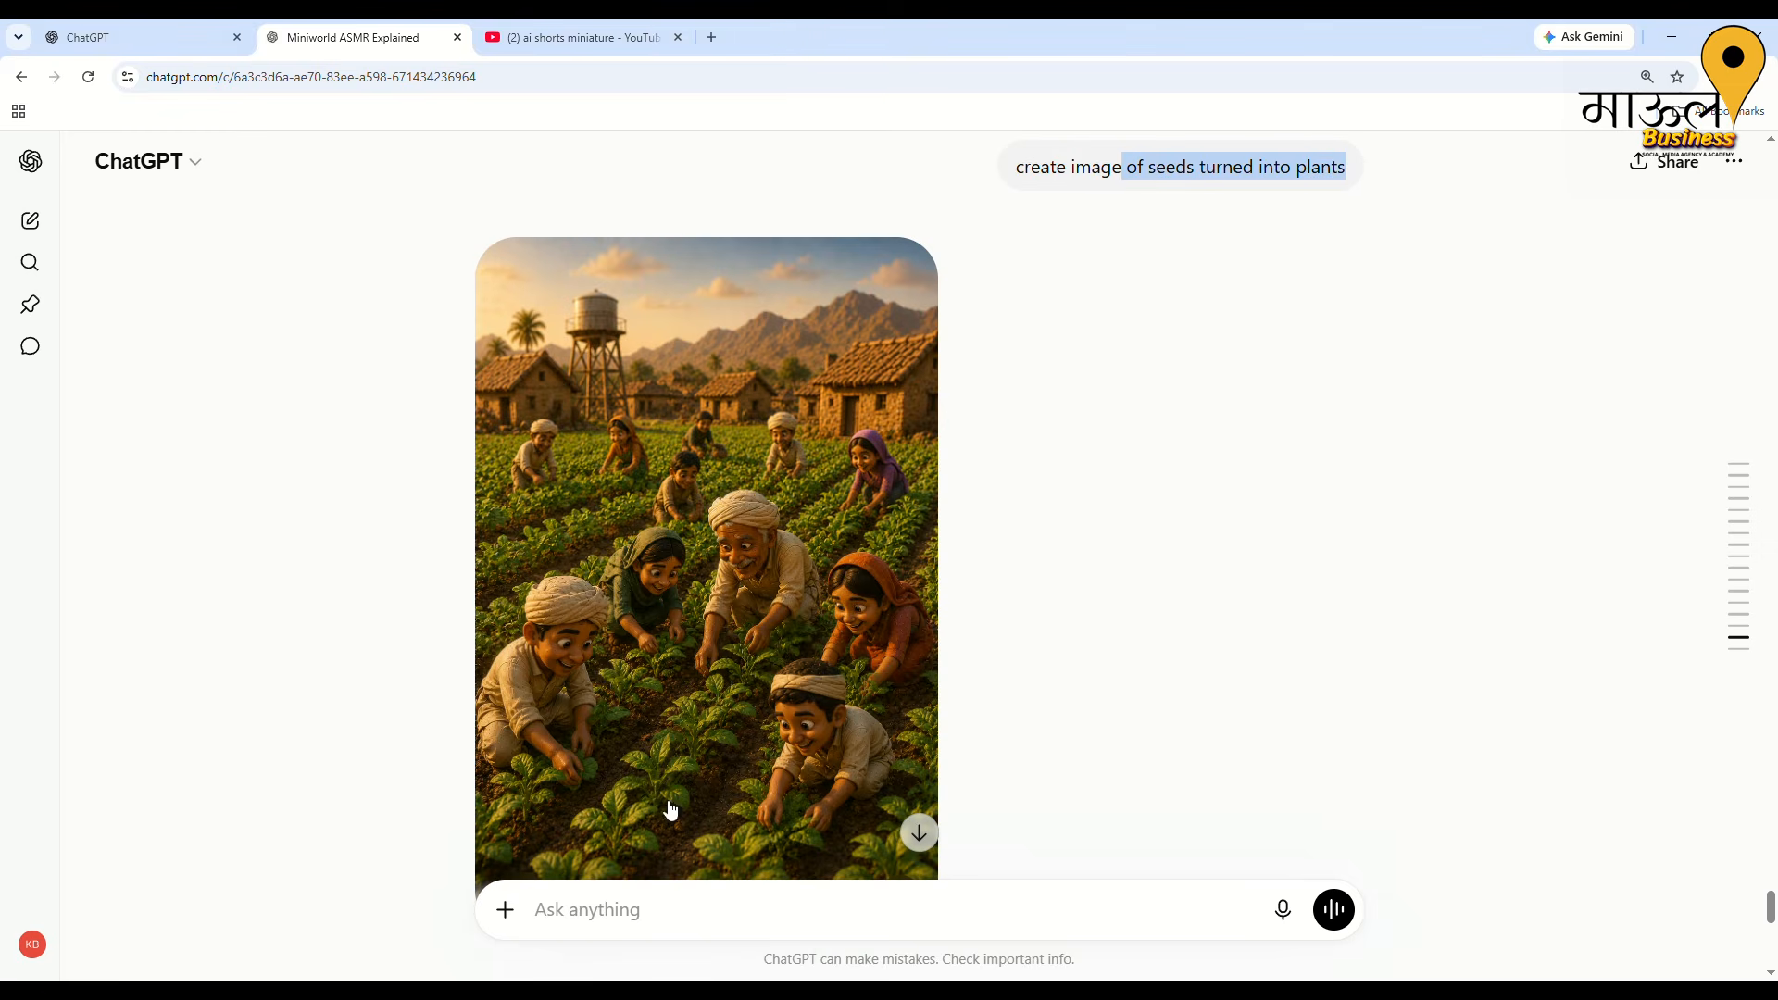
scroll(762, 630, up, 7)
scroll(755, 630, down, 8)
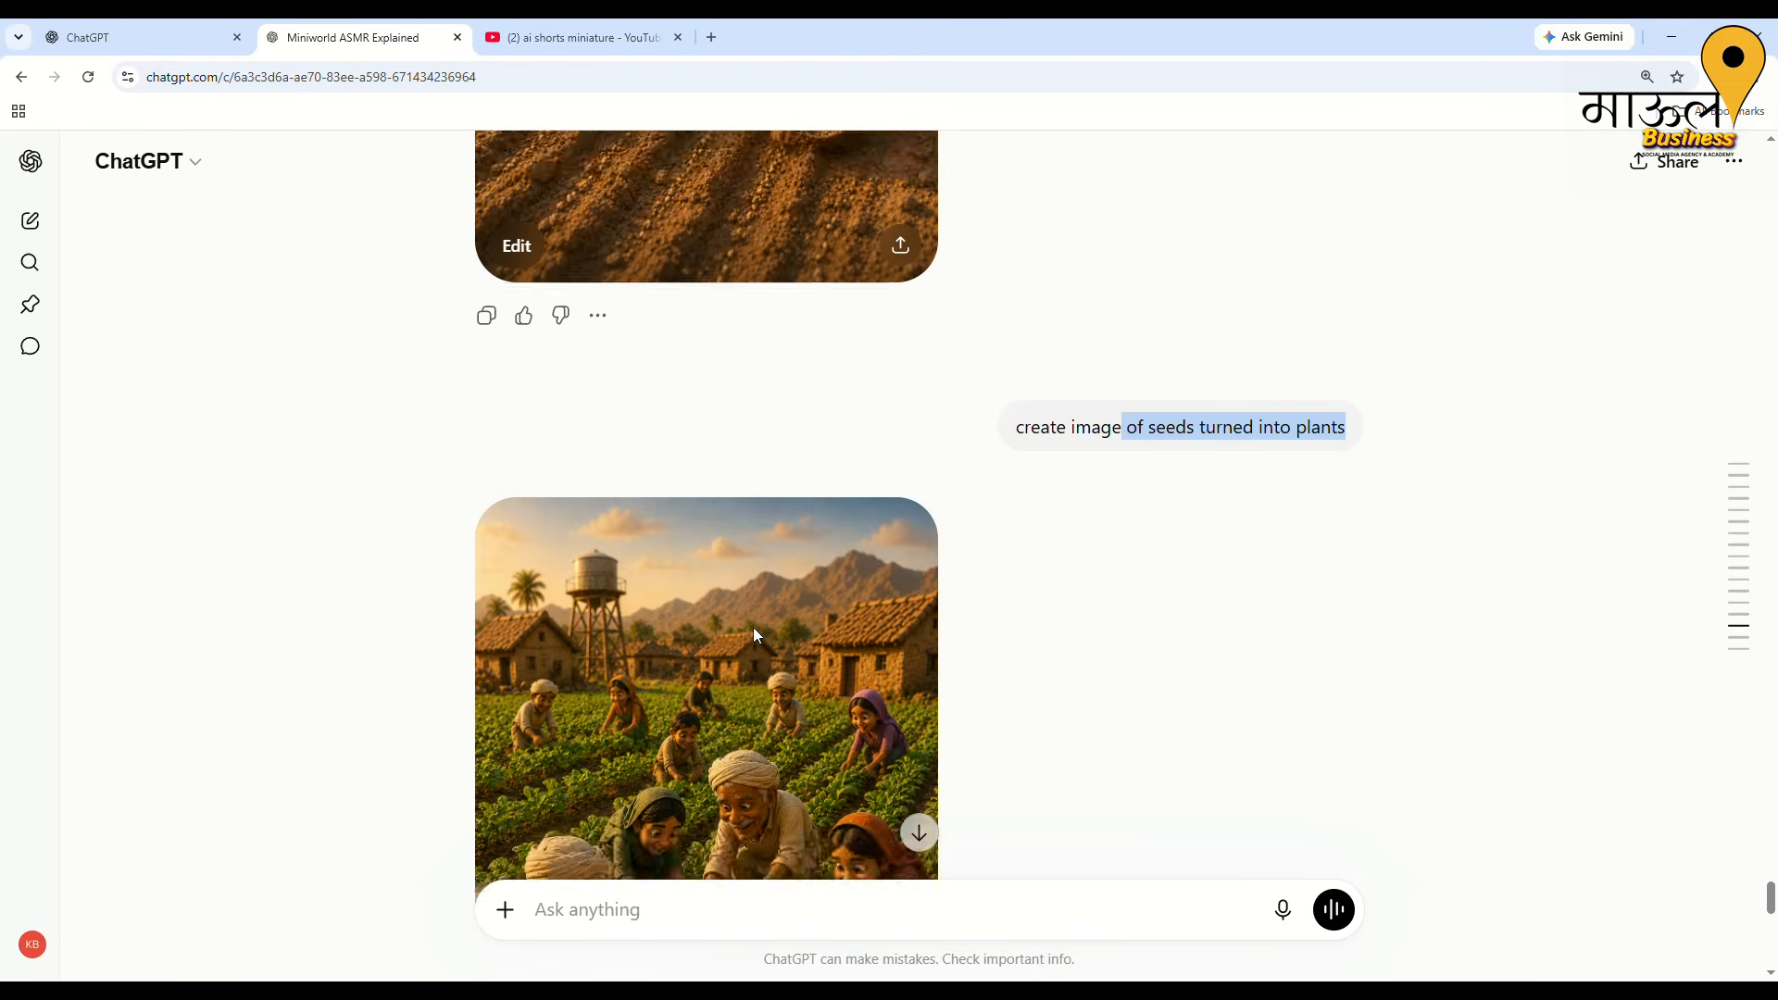
scroll(761, 635, down, 8)
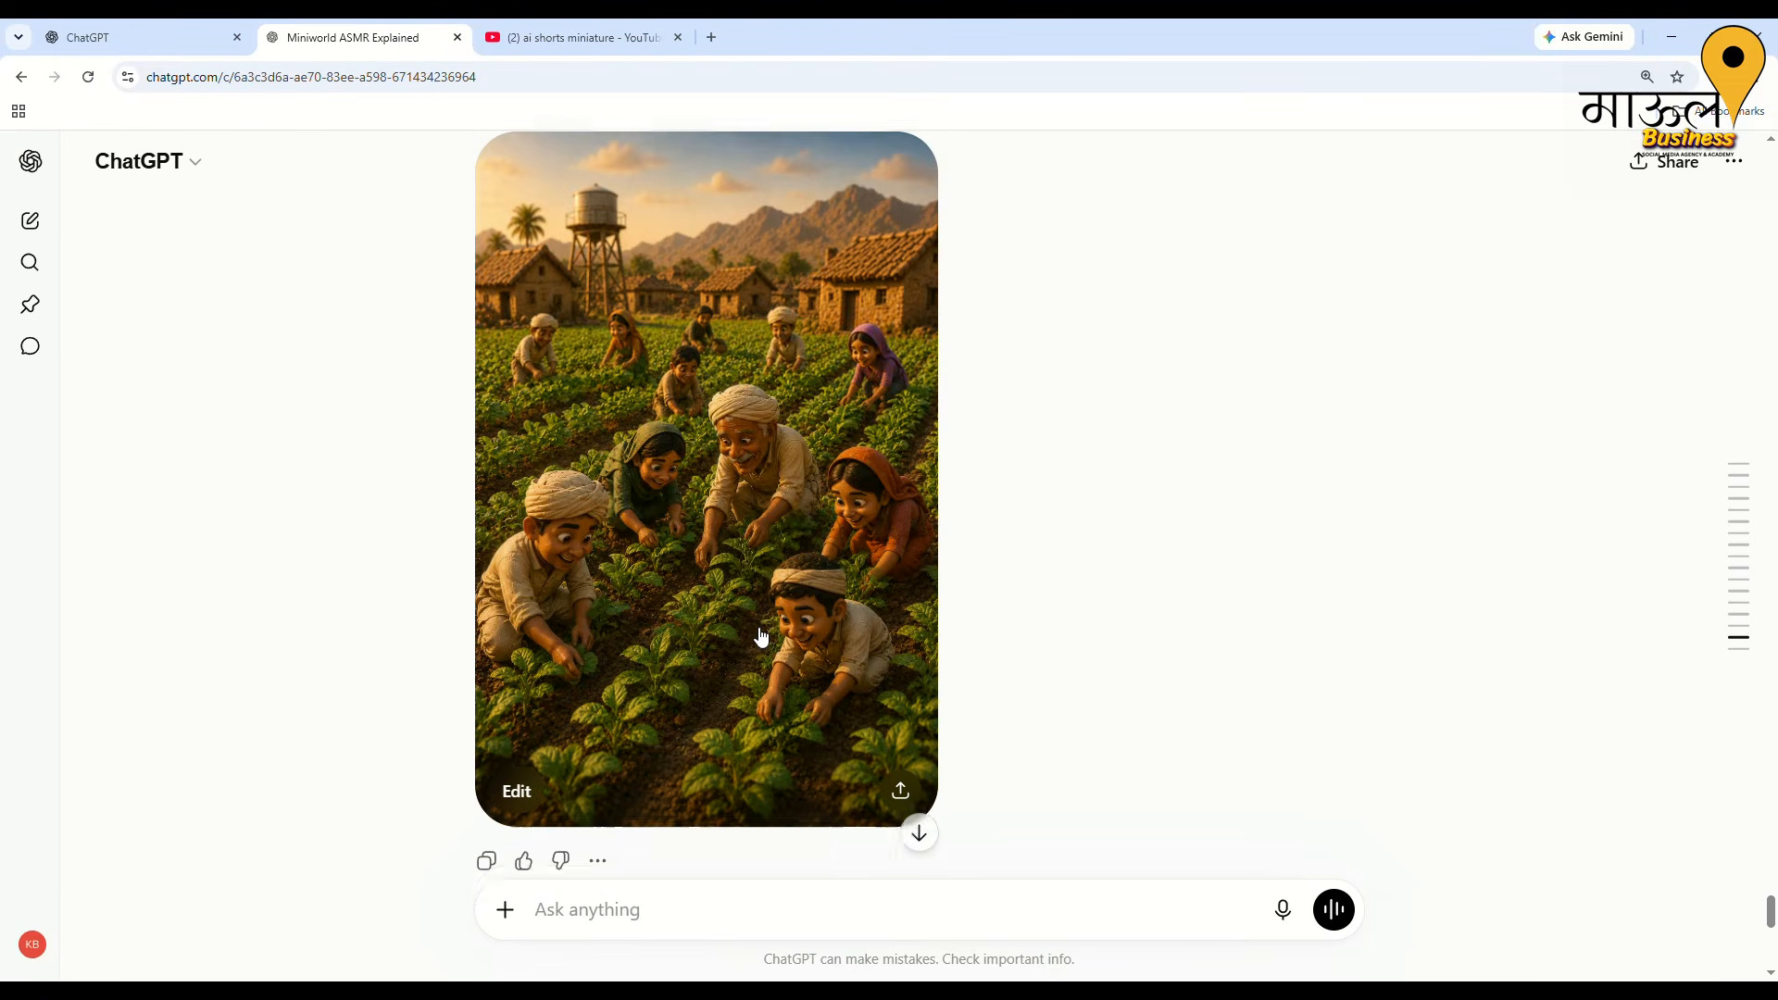
scroll(762, 635, down, 3)
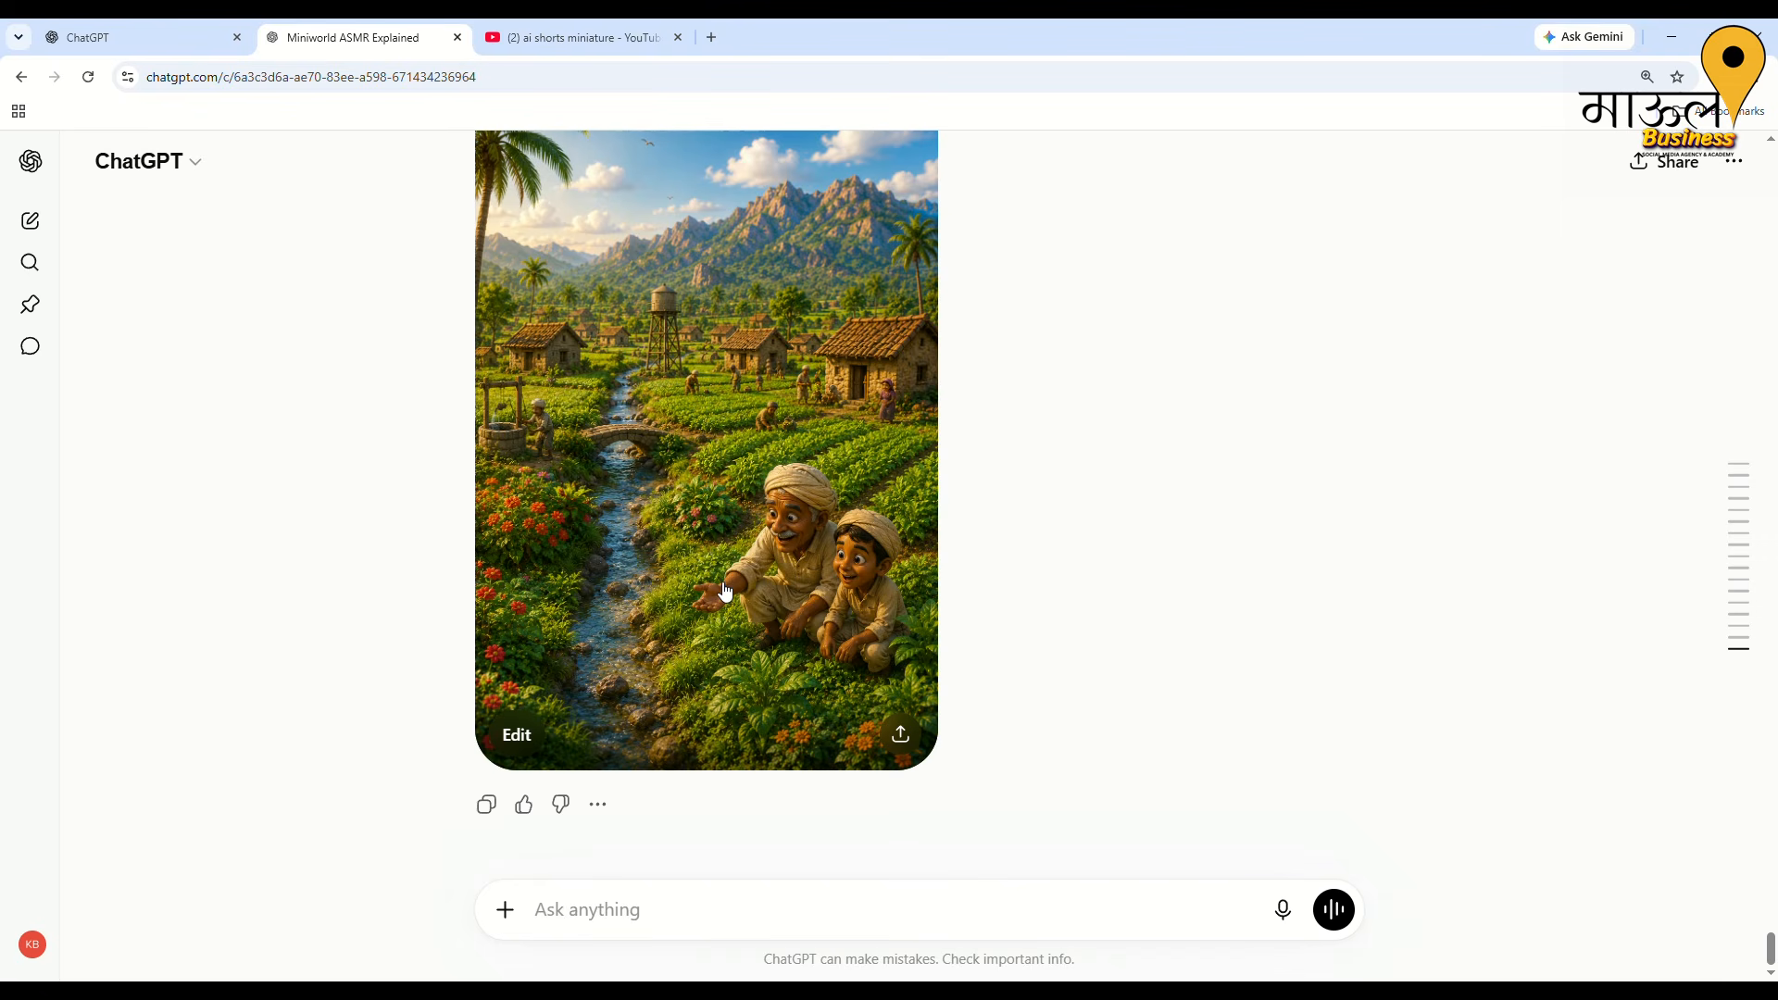
Return to the "Transforming a Desert into a Green Village" idea and review its scene breakdown from Scene 1 to Scene 7
drag(1768, 952, 1750, 278)
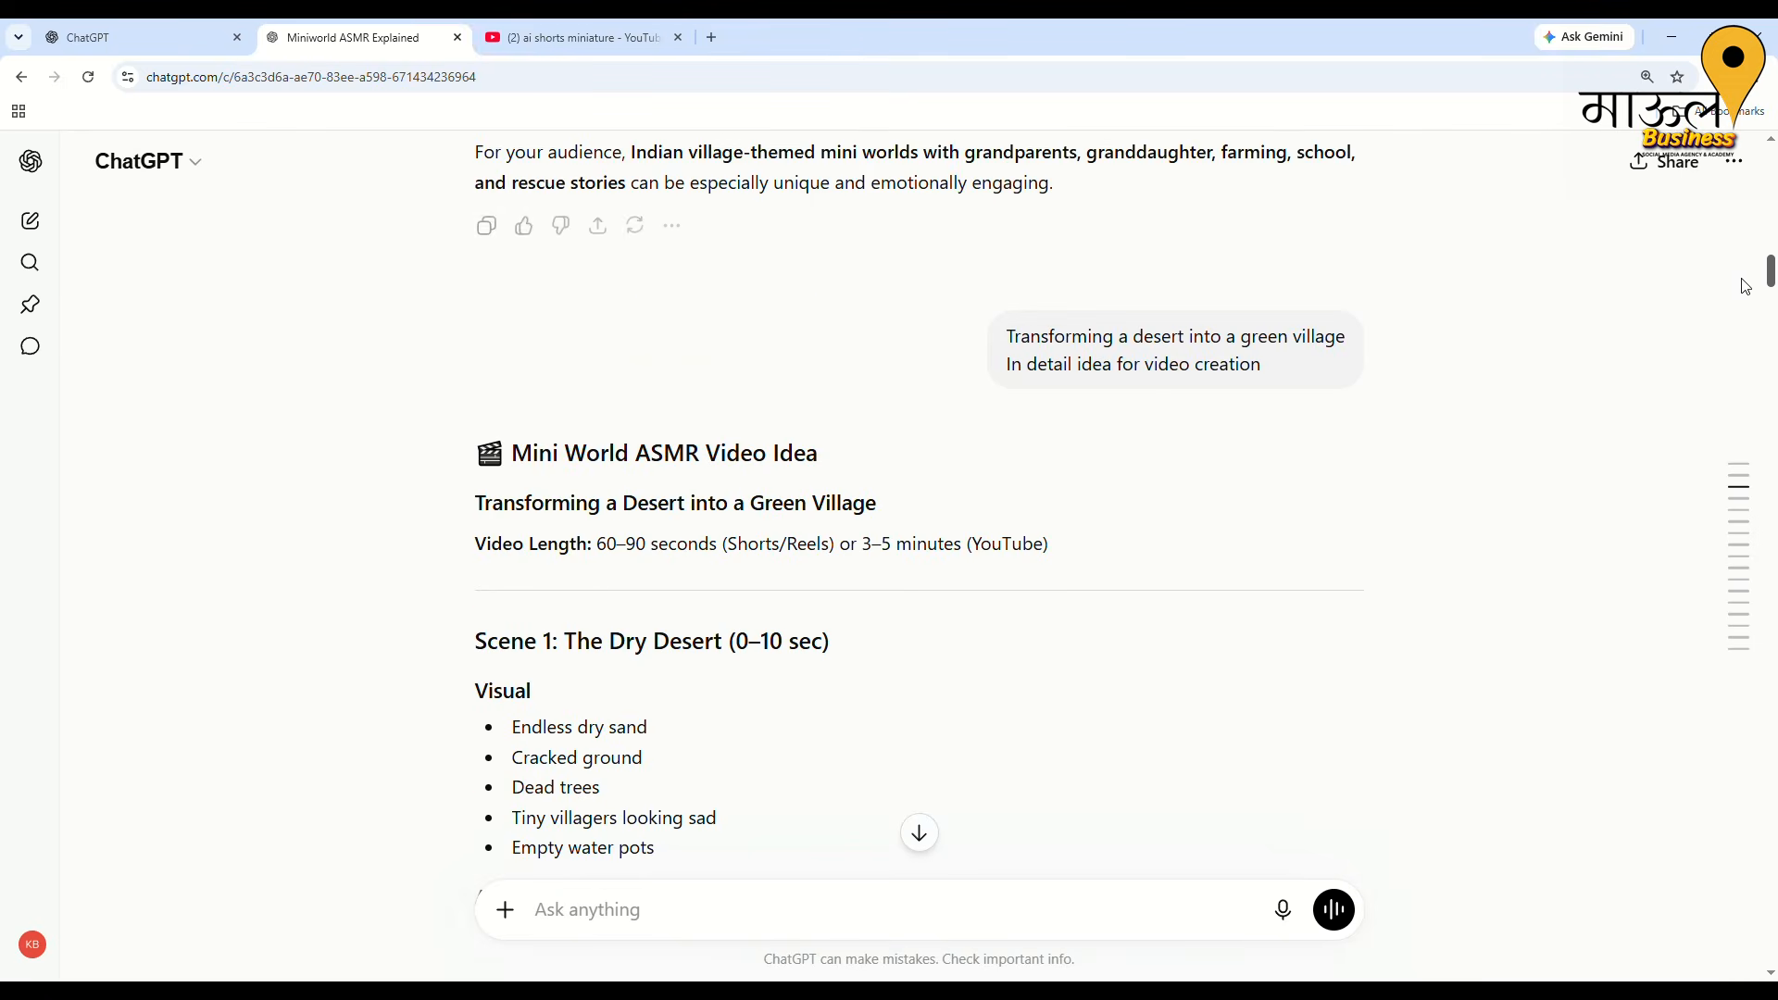
scroll(533, 506, down, 2)
drag(495, 459, 719, 459)
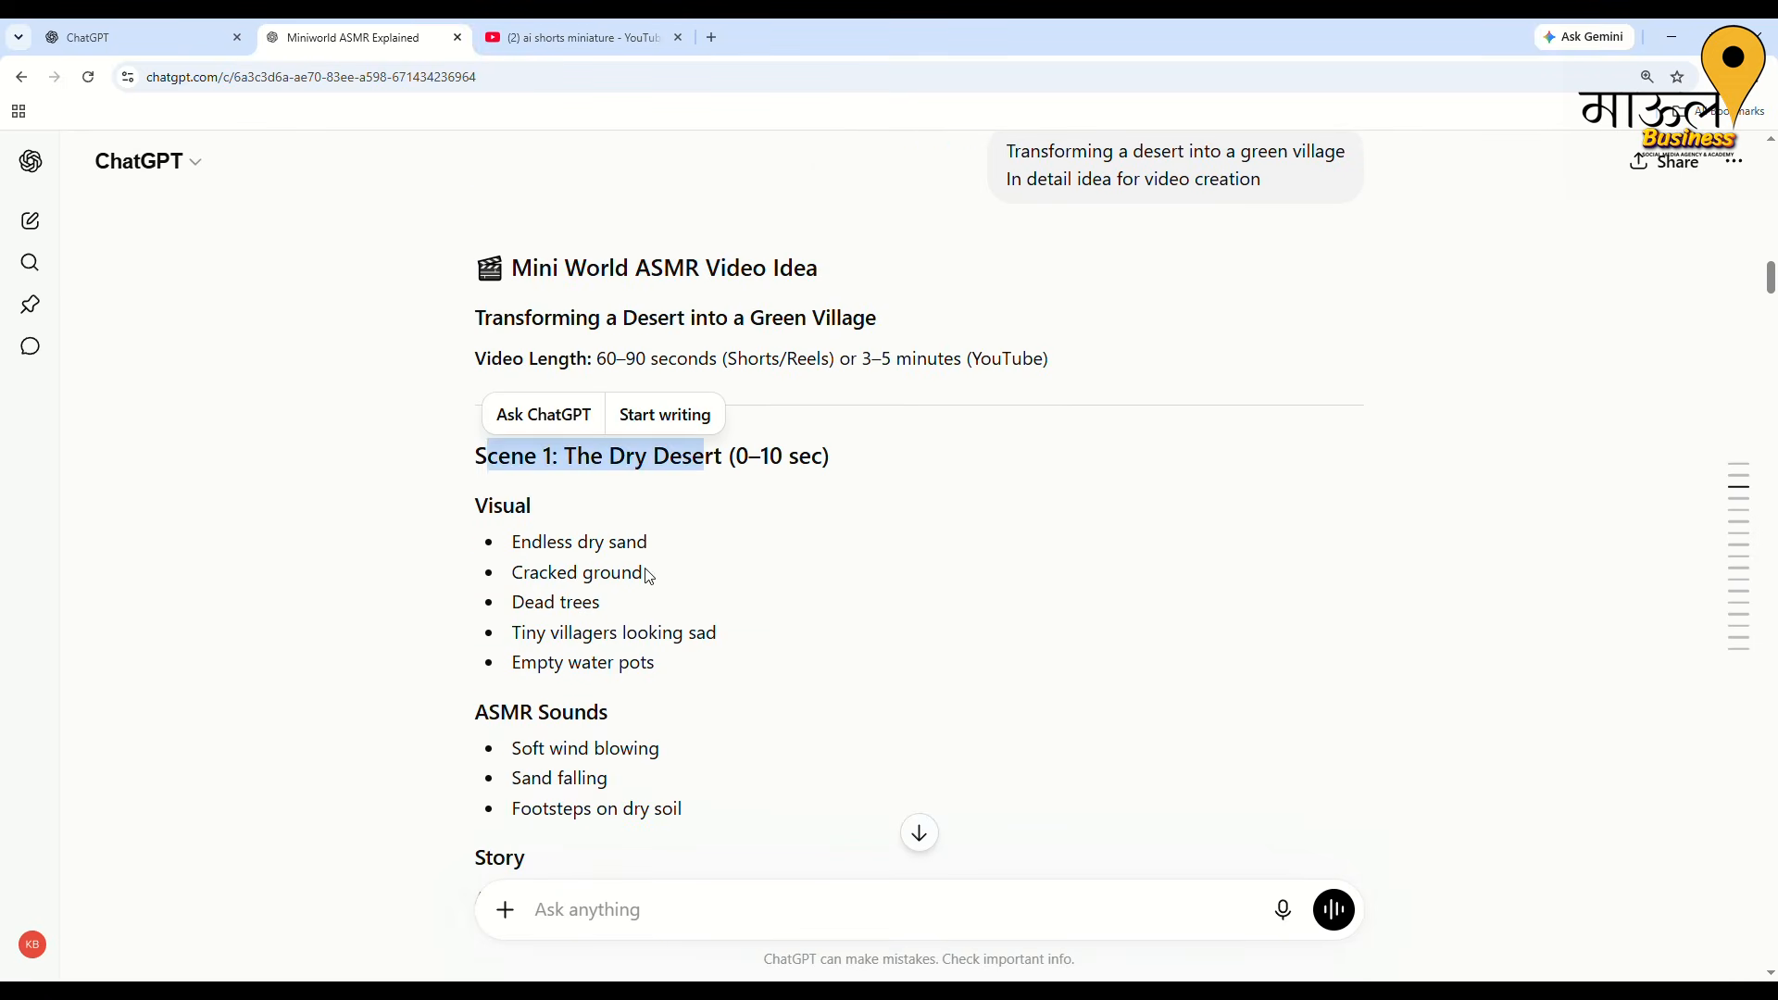
click(603, 598)
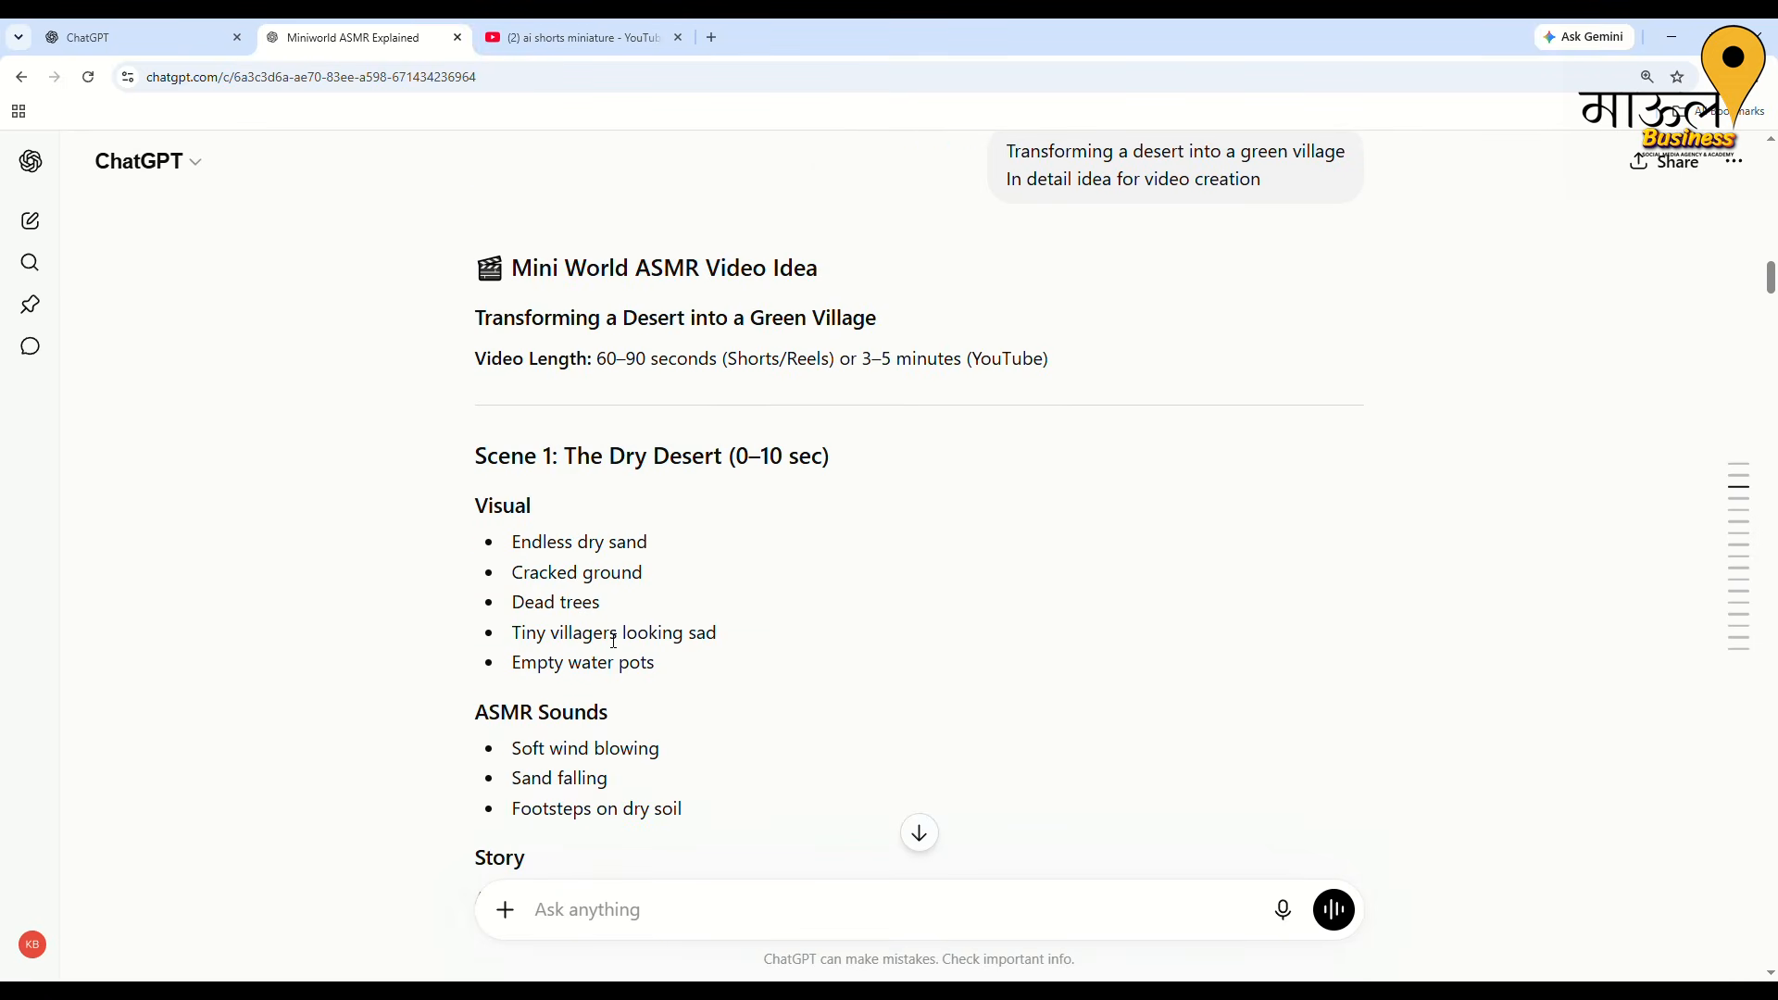
scroll(613, 639, down, 8)
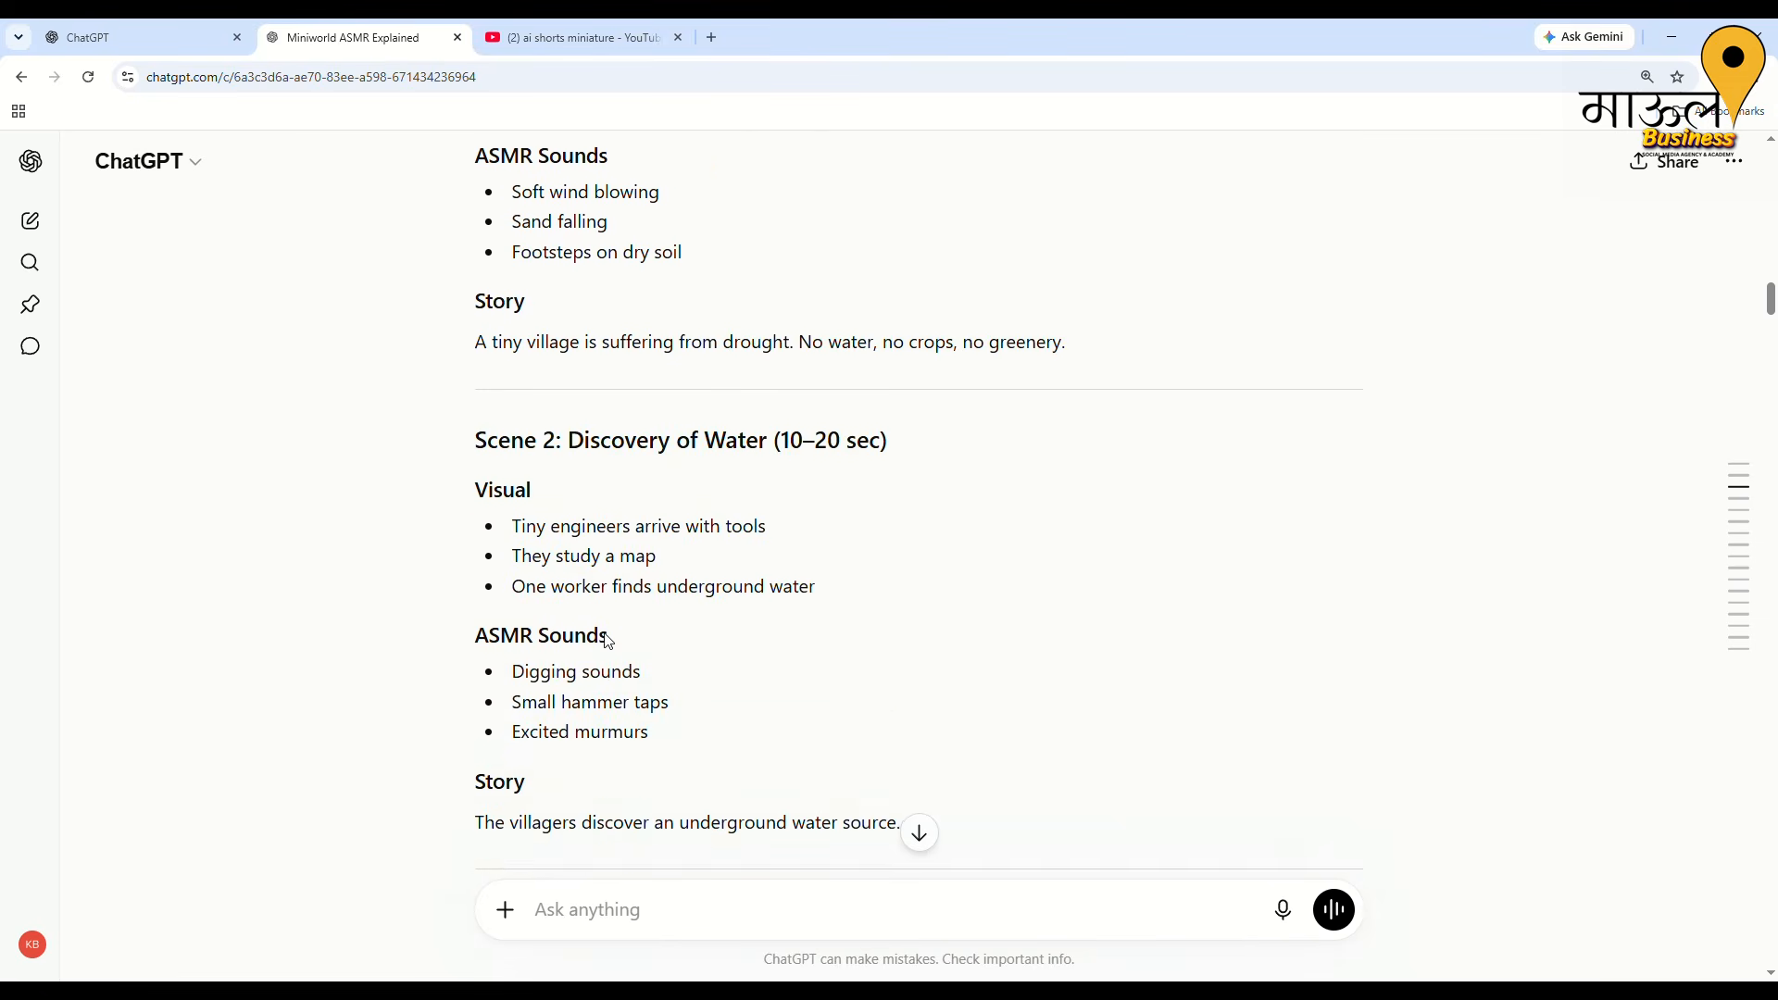
scroll(611, 642, down, 8)
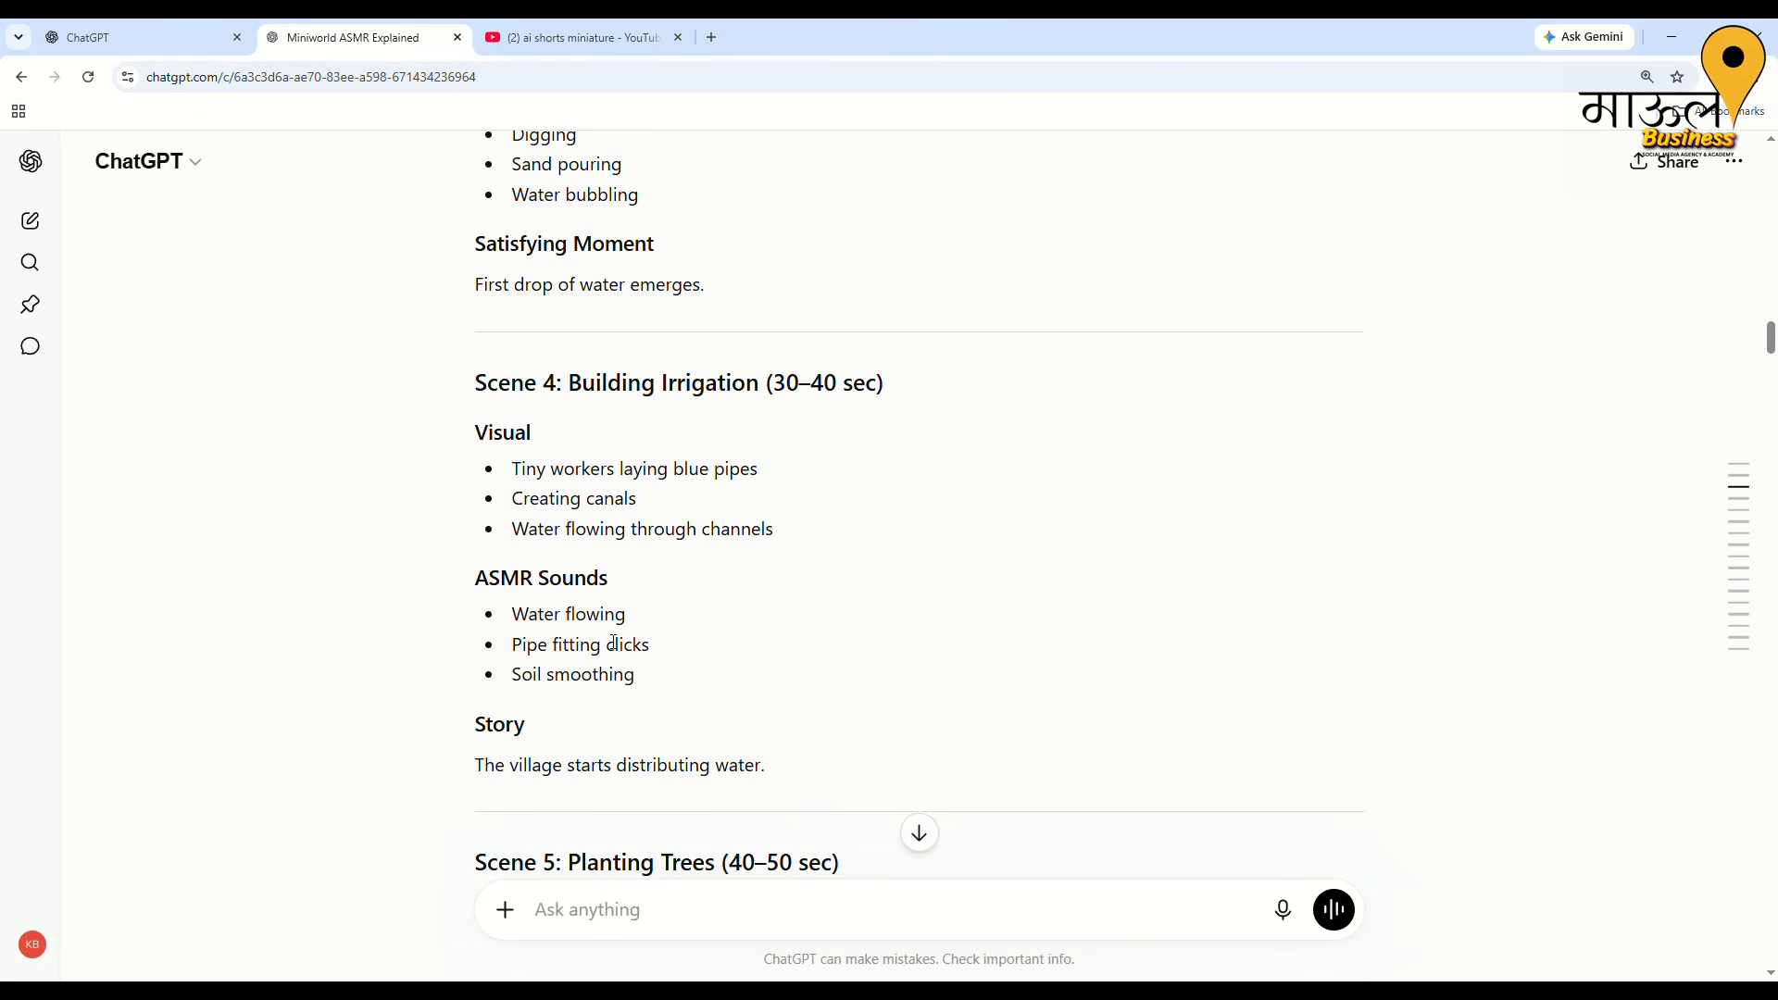
scroll(613, 642, down, 8)
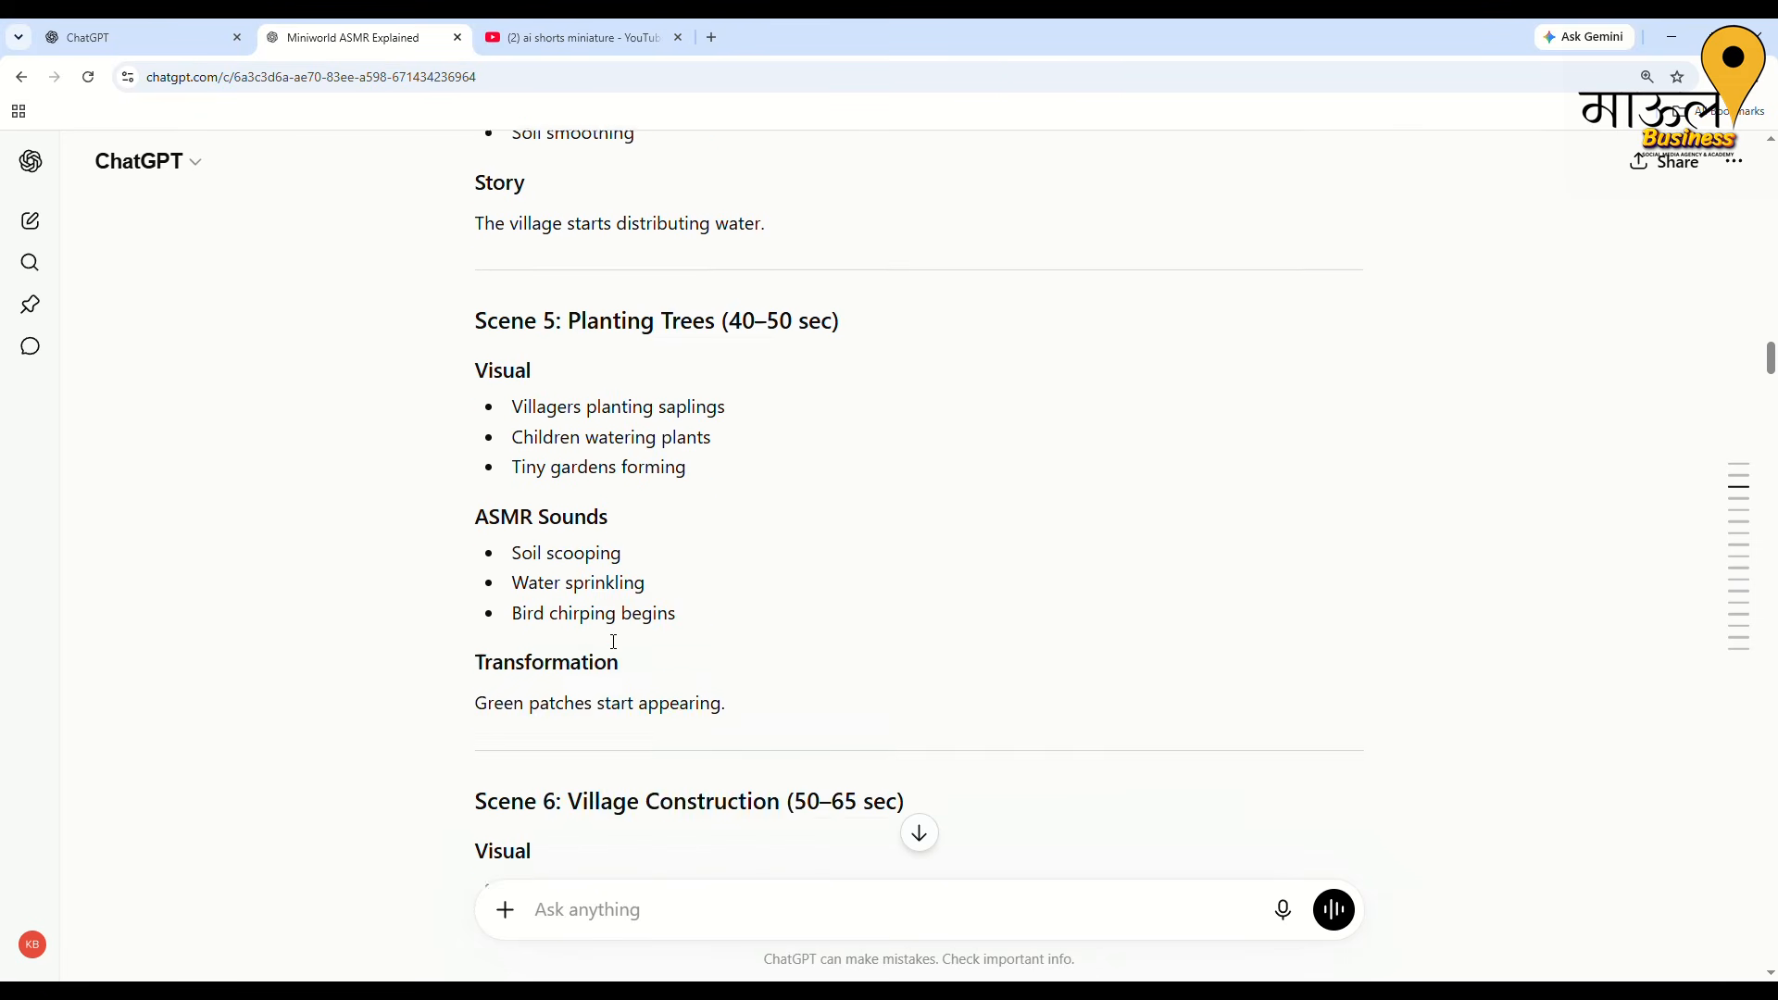
scroll(613, 641, down, 3)
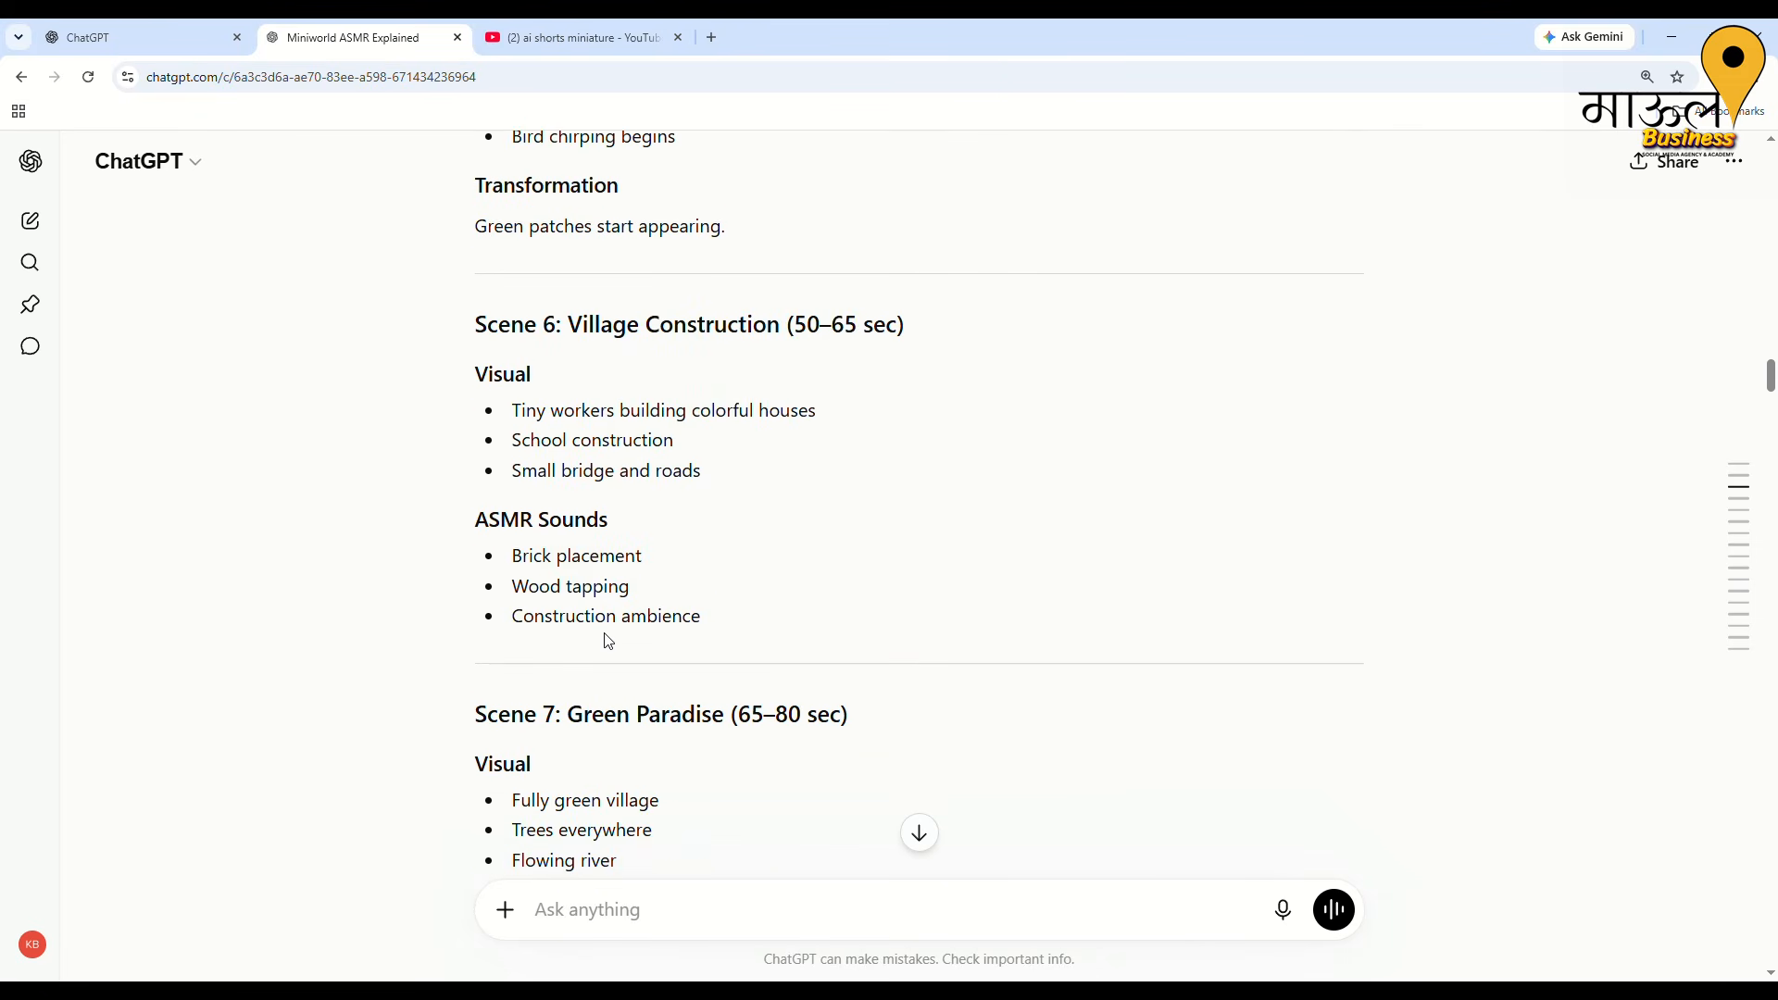
scroll(609, 642, down, 3)
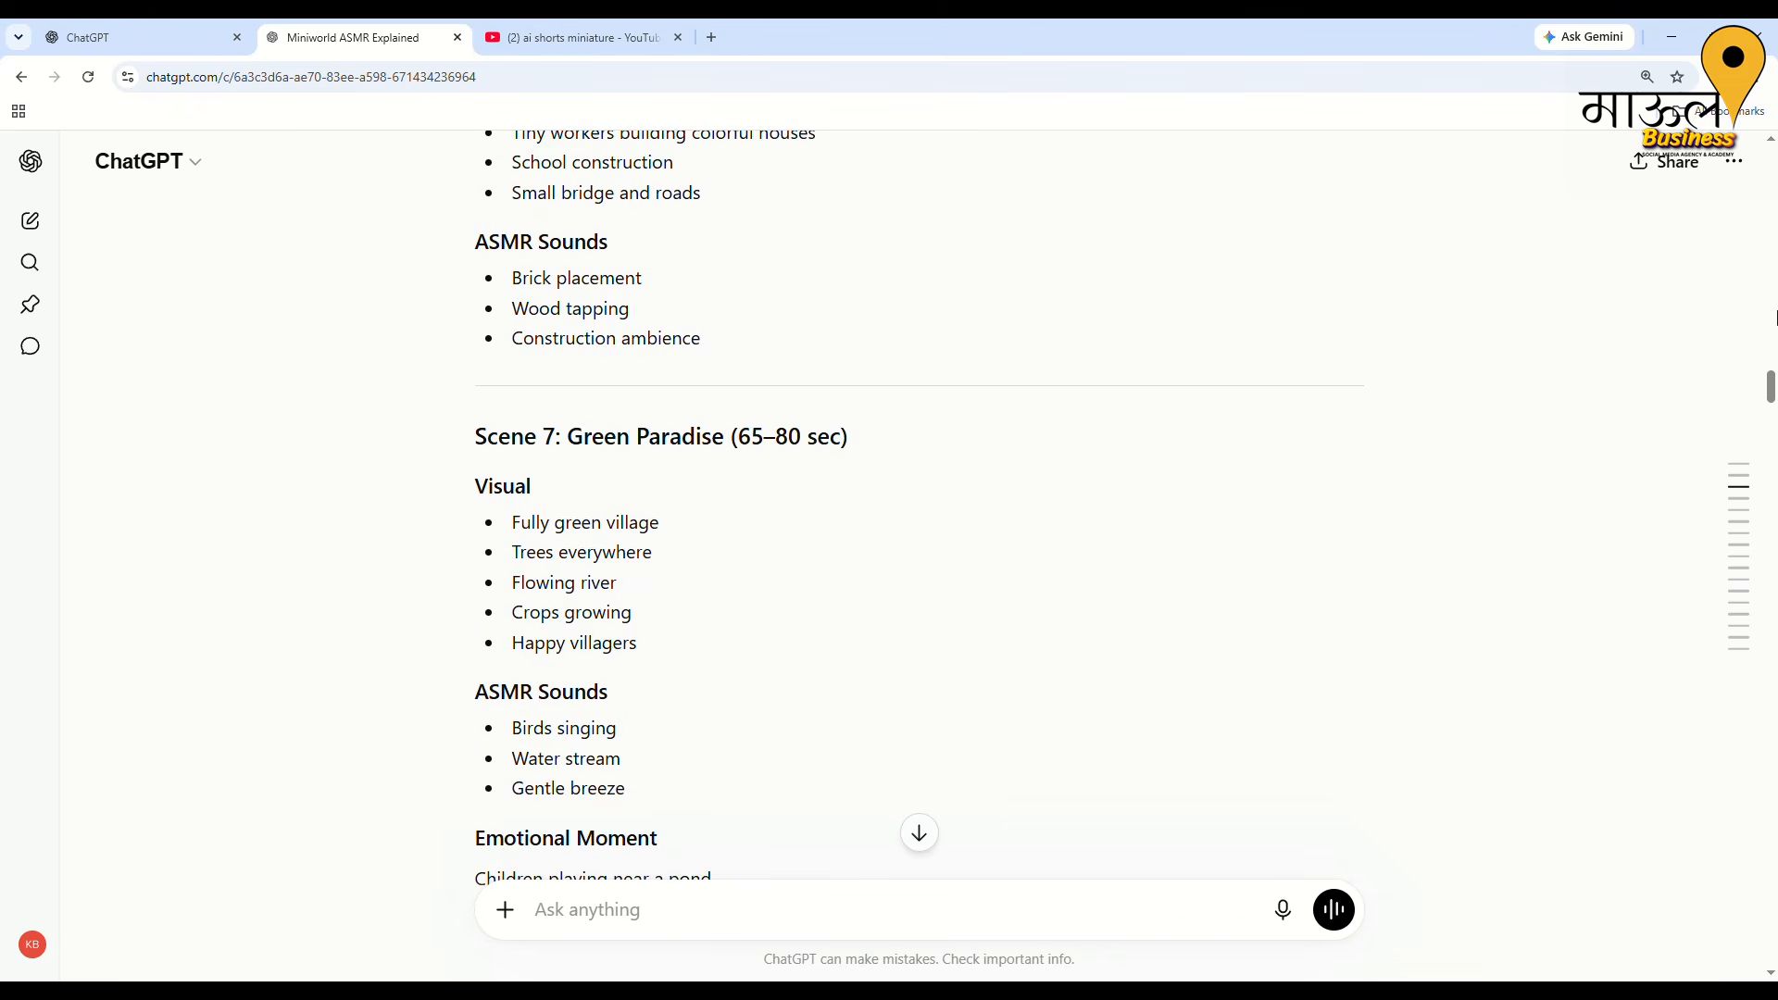
Revisit the generated scene images, from the final green village back to the "Mini excavators moving sand" prompt
drag(1772, 394, 1772, 872)
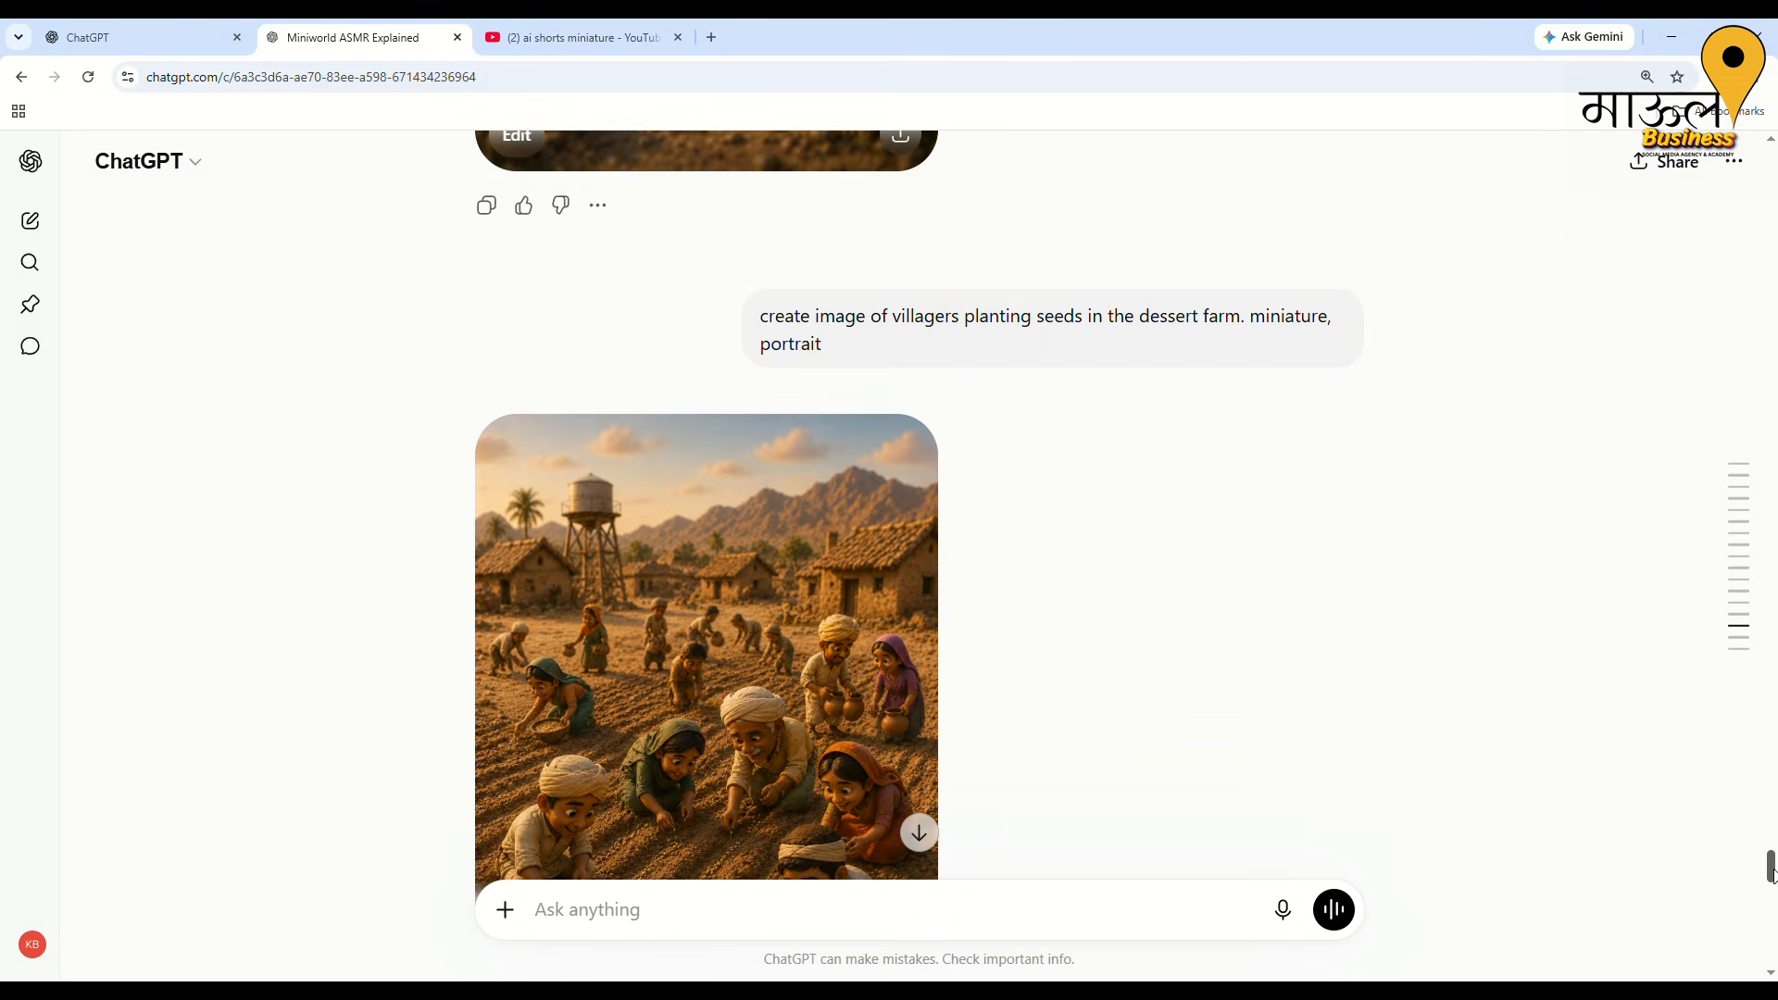
drag(1772, 876, 1772, 945)
scroll(810, 530, up, 1)
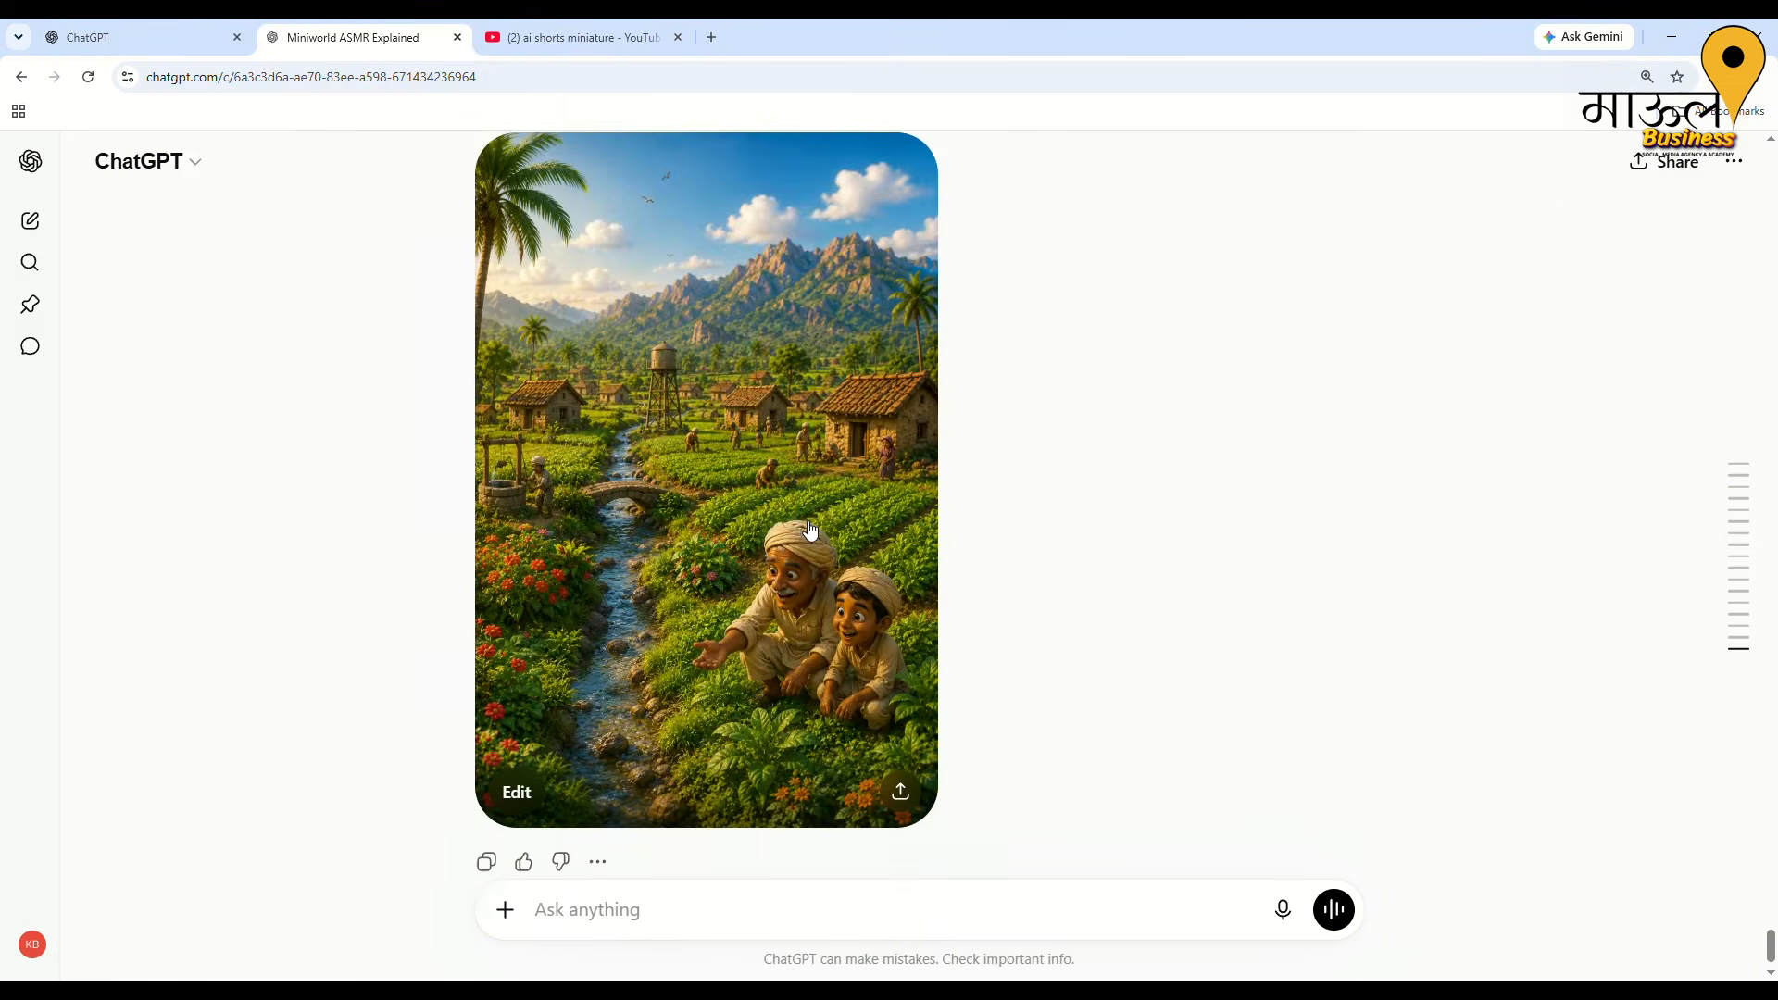
scroll(810, 530, up, 10)
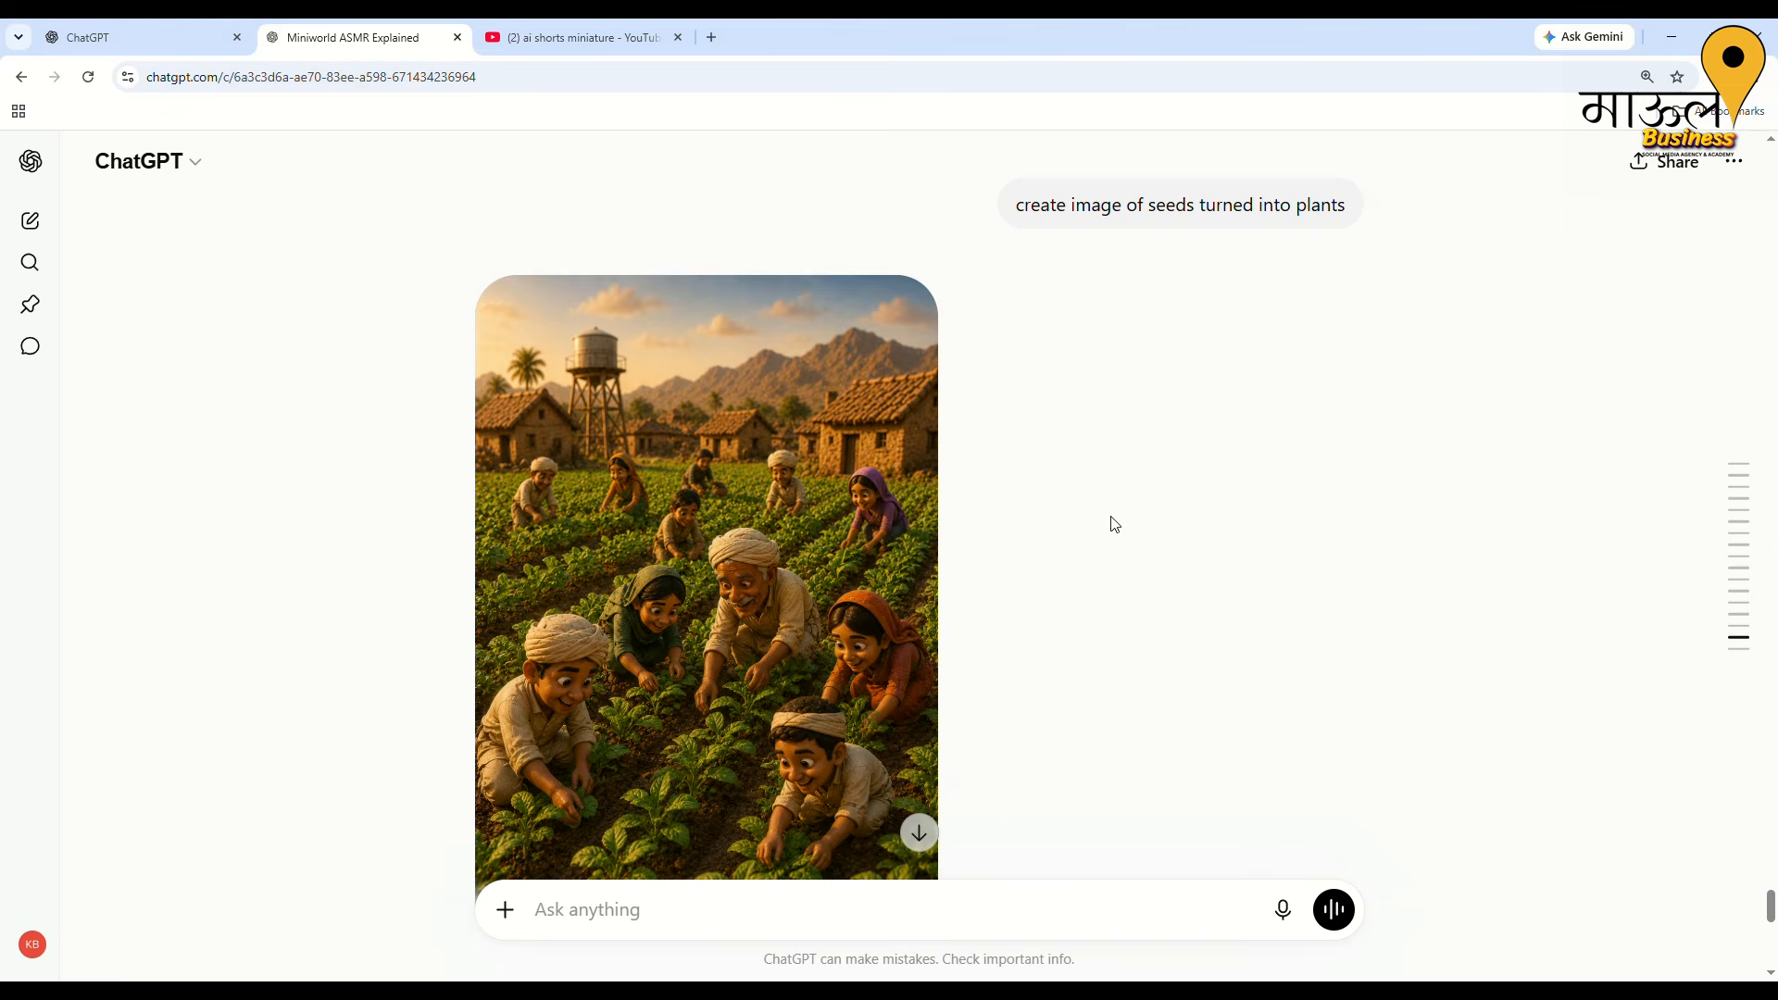
drag(1771, 903, 1737, 679)
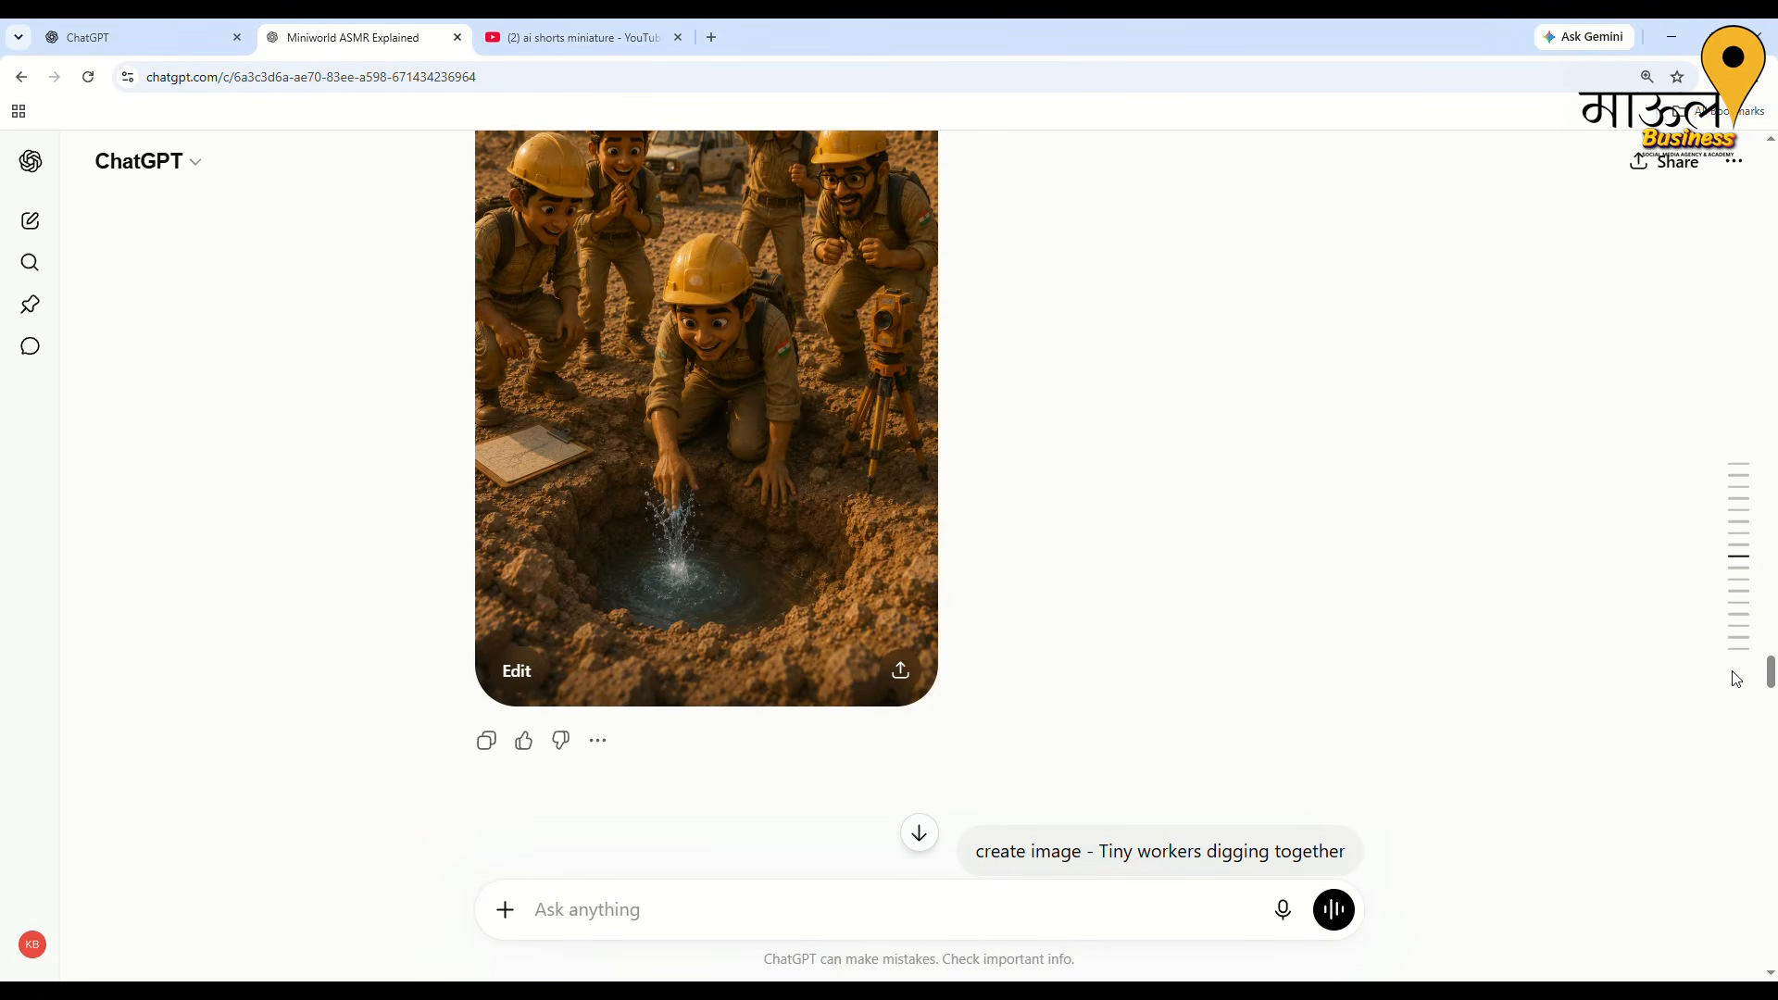
drag(1771, 674, 1772, 727)
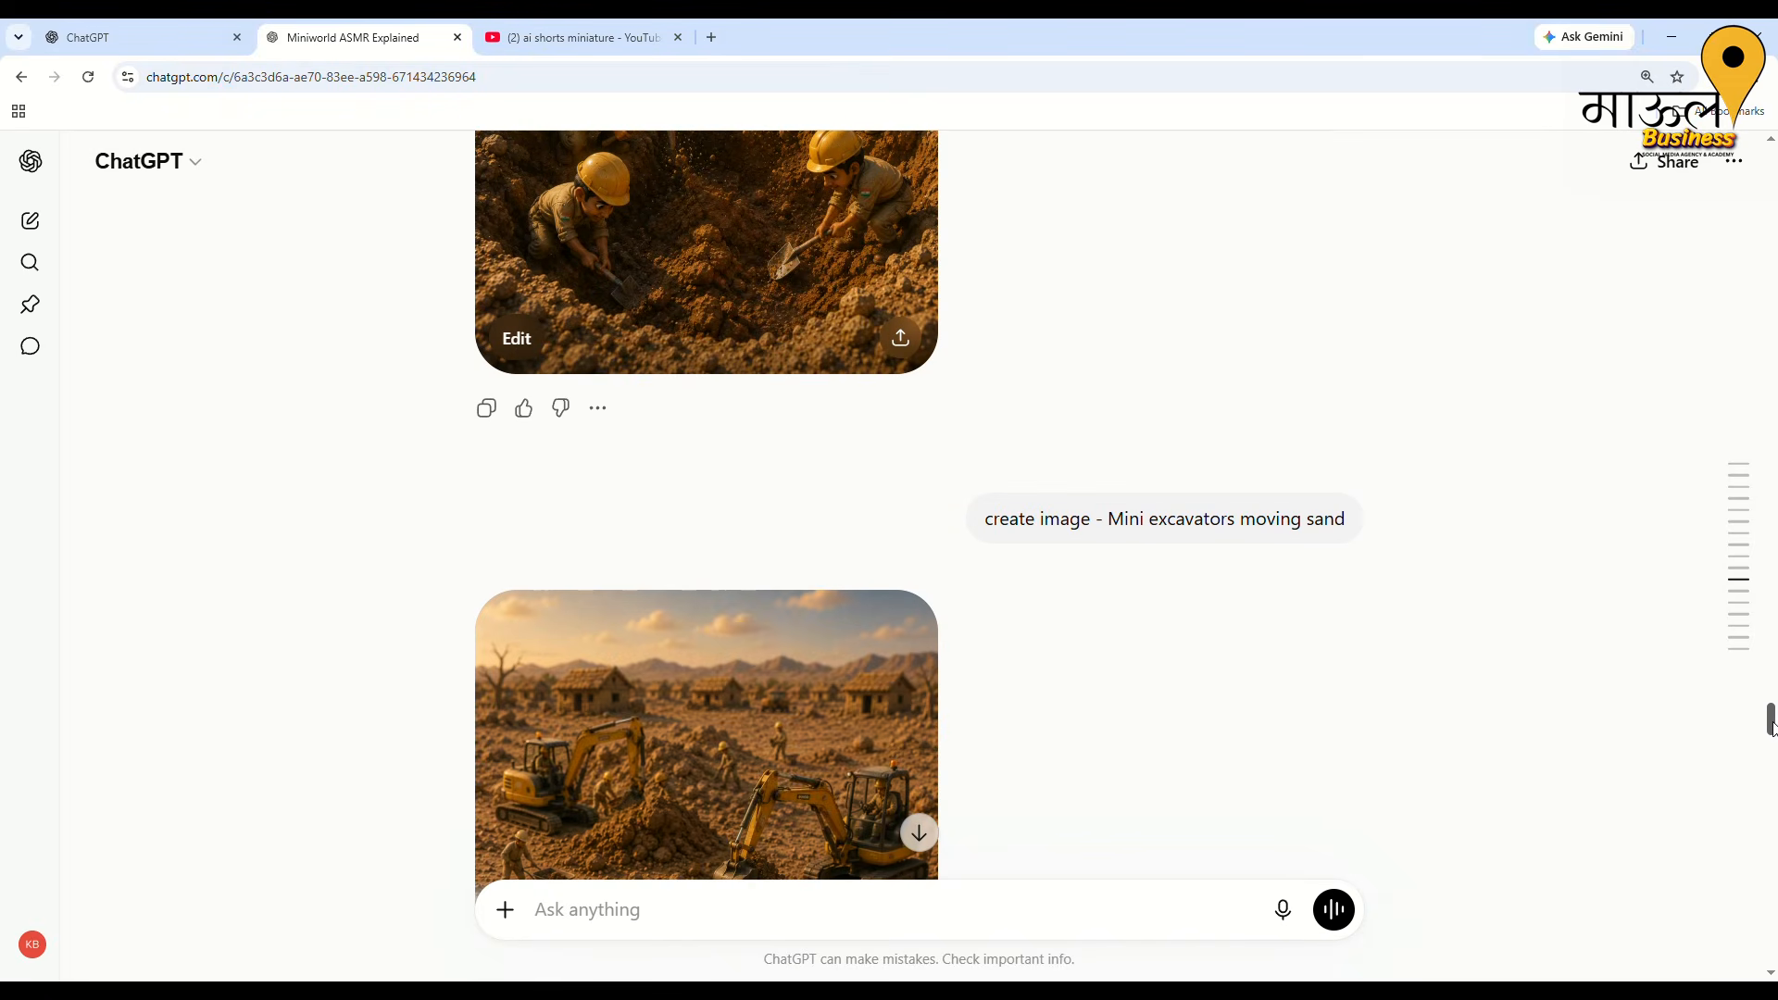